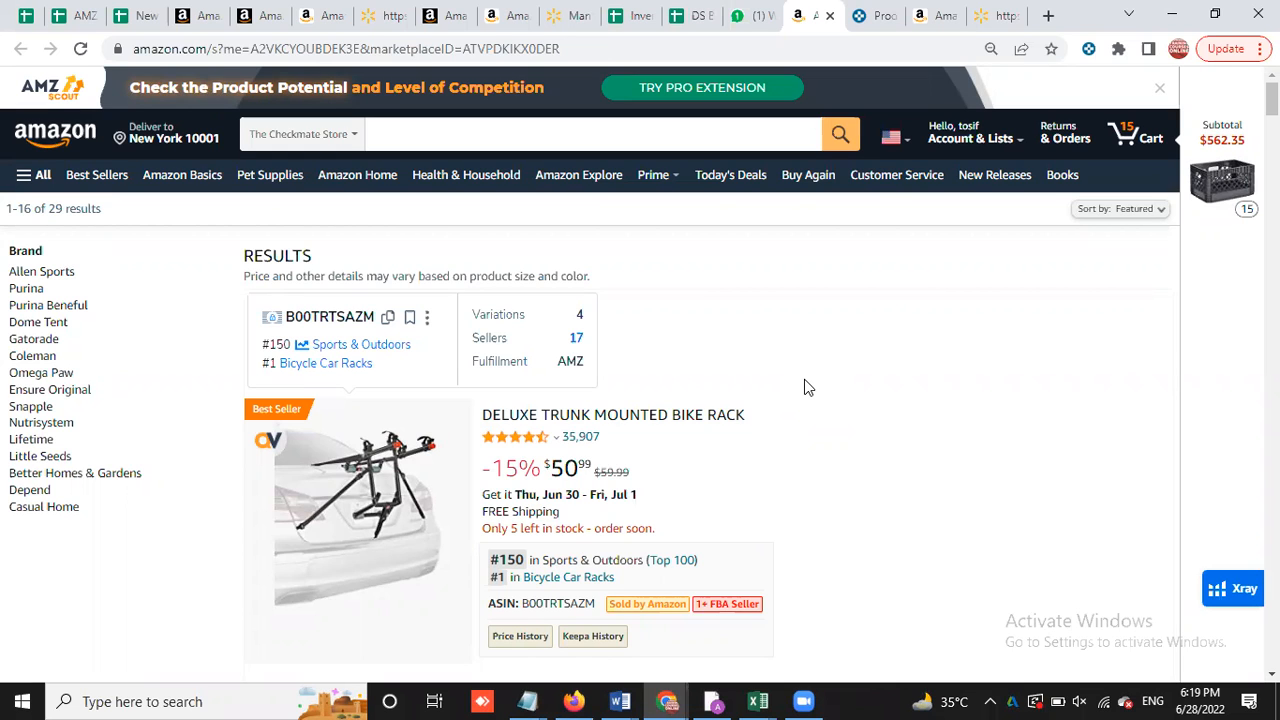
Examine The Checkmate Store's results, comparing sales rank, seller count and fulfillment for the bike rack and Purina Dog Chow listings
scroll(803, 449, "down", 2)
scroll(803, 449, "up", 2)
scroll(390, 408, "down", 1)
scroll(1030, 392, "down", 1)
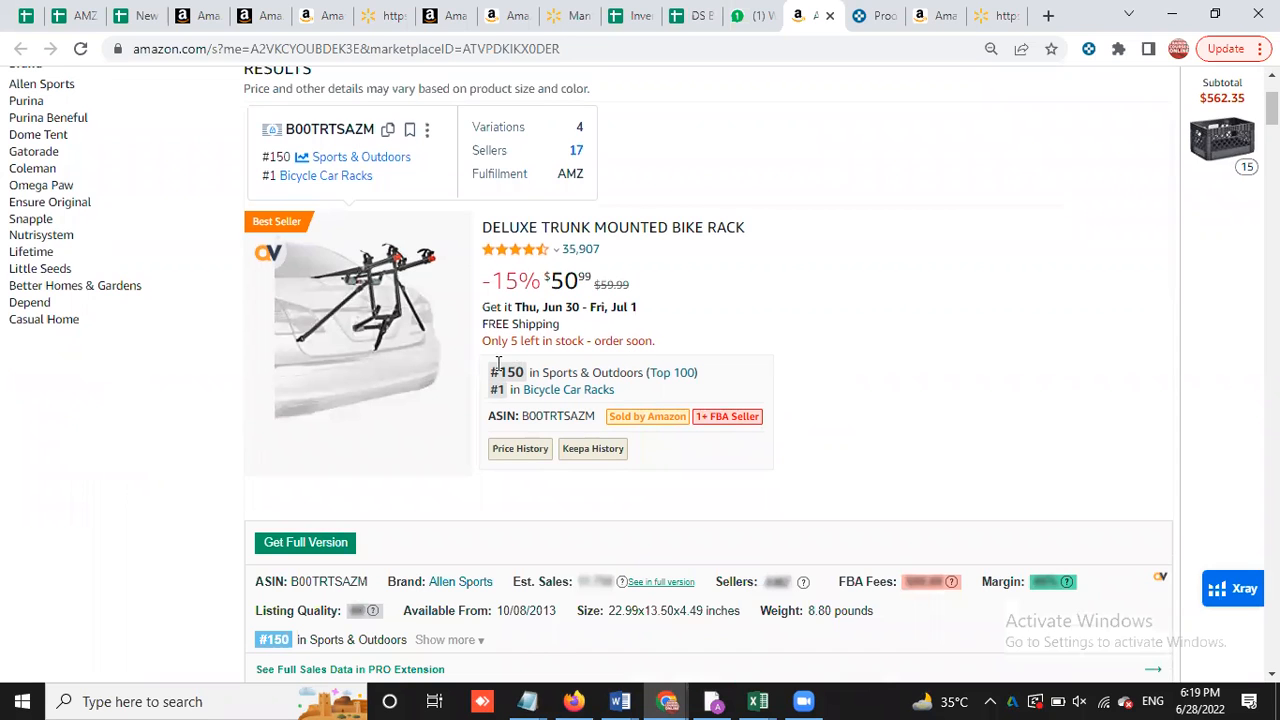
scroll(540, 385, "down", 1)
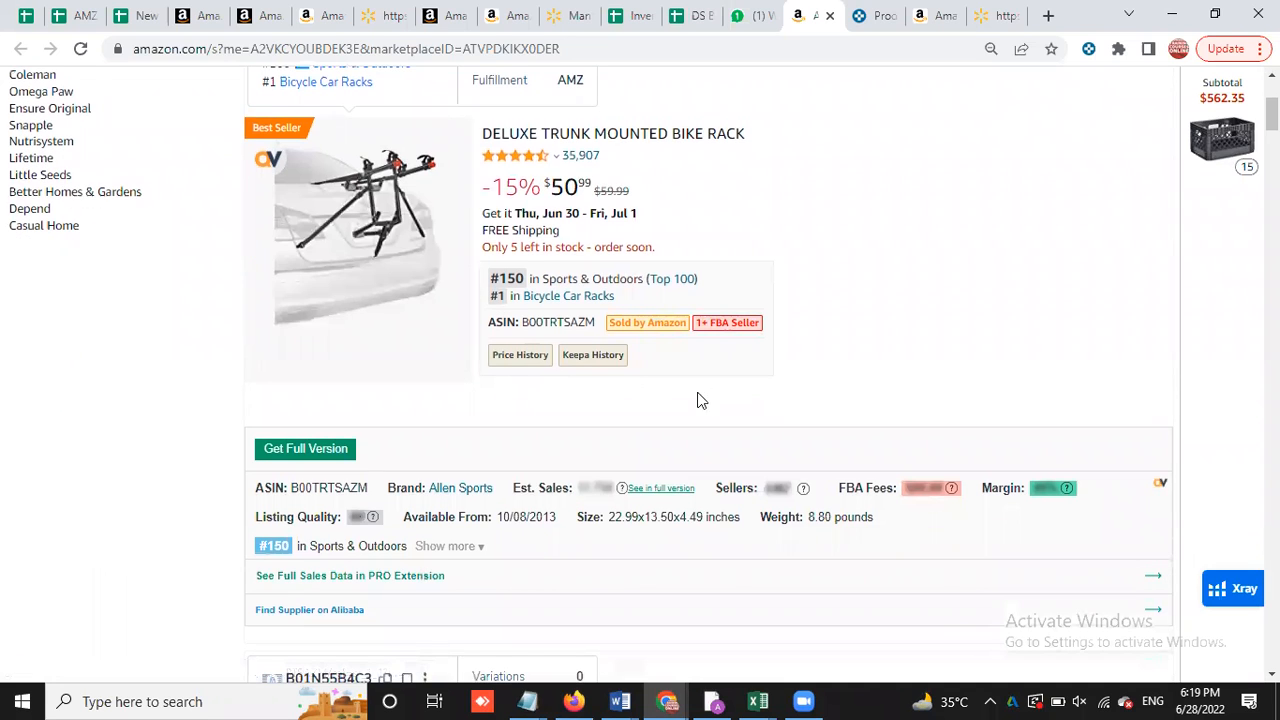
scroll(660, 400, "down", 1)
scroll(652, 401, "down", 4)
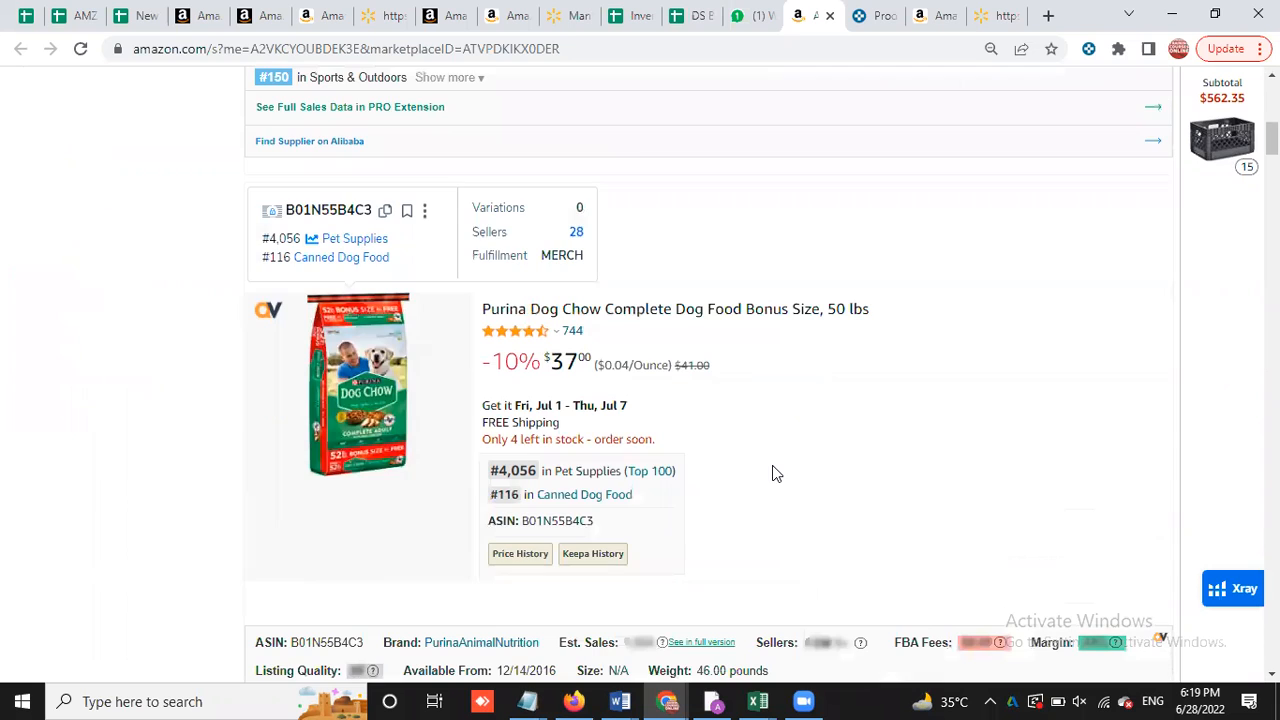
scroll(798, 430, "down", 1)
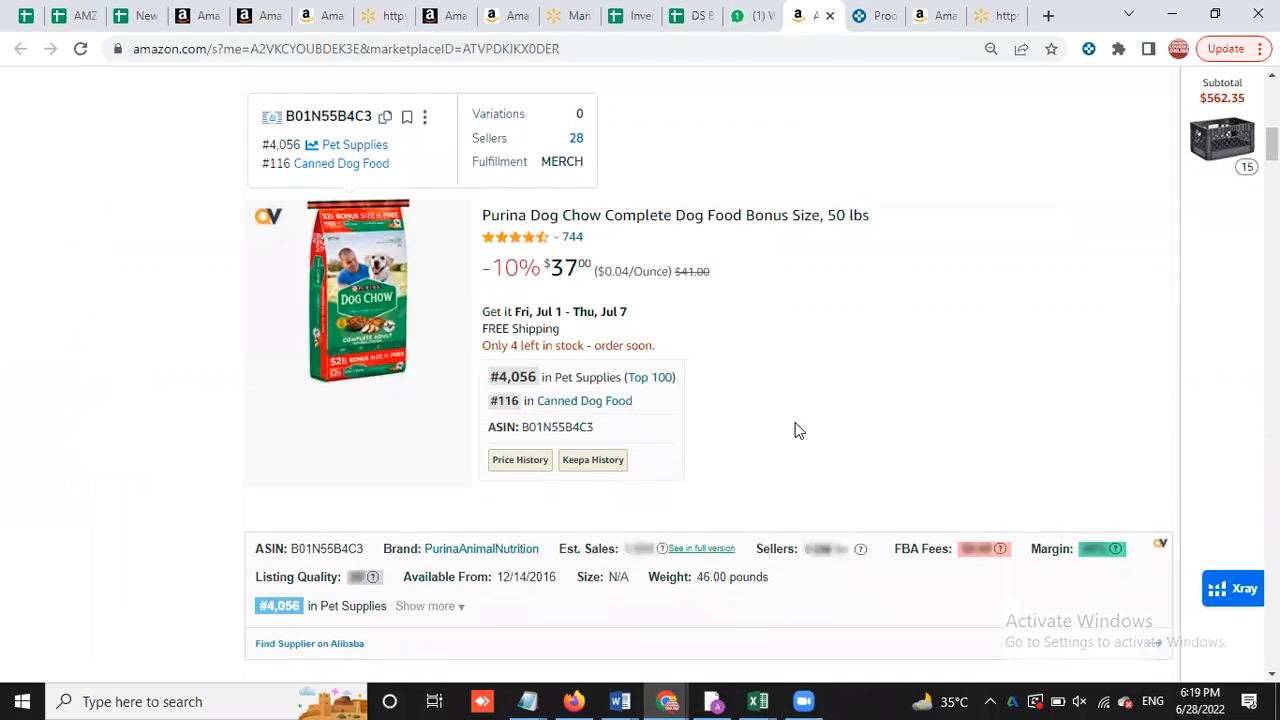
scroll(690, 357, "down", 1)
scroll(690, 360, "up", 1)
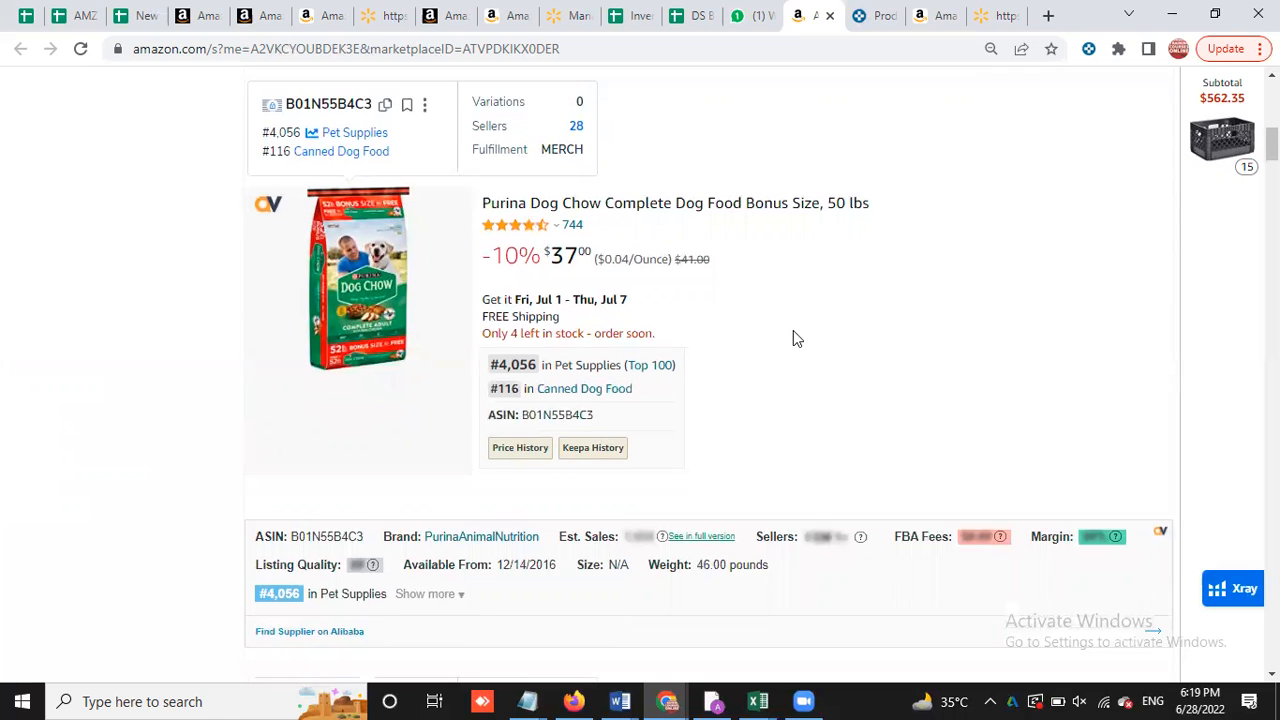
scroll(793, 330, "down", 1)
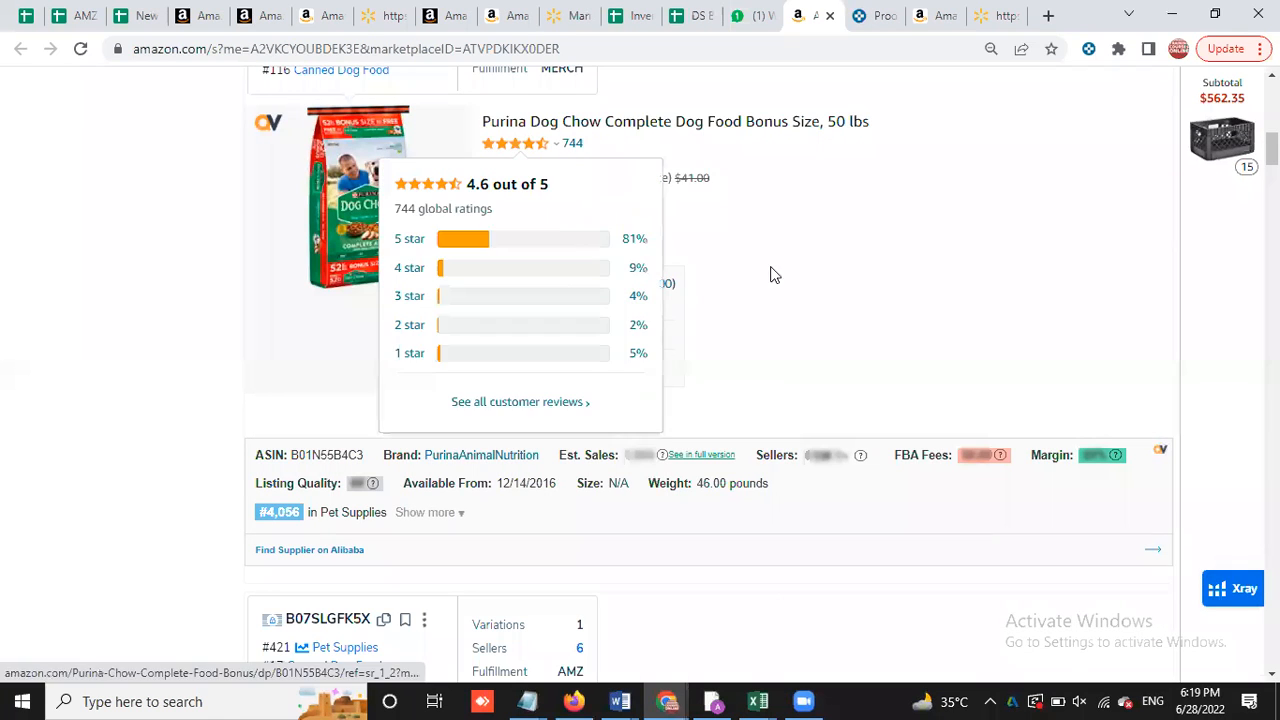
scroll(878, 260, "down", 4)
scroll(880, 272, "up", 5)
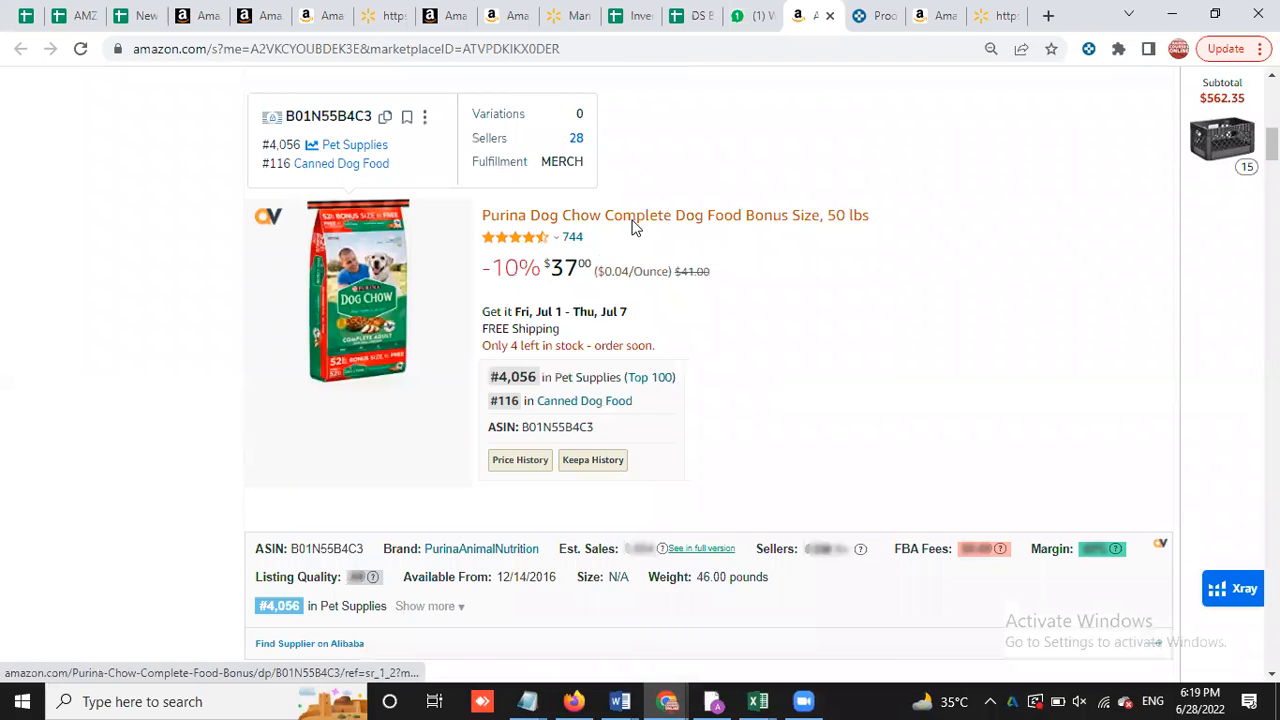
Open the Purina Dog Chow Complete Dog Food Bonus Size, 50 lbs listing in a new tab and switch to it
right_click(633, 229)
left_click(682, 238)
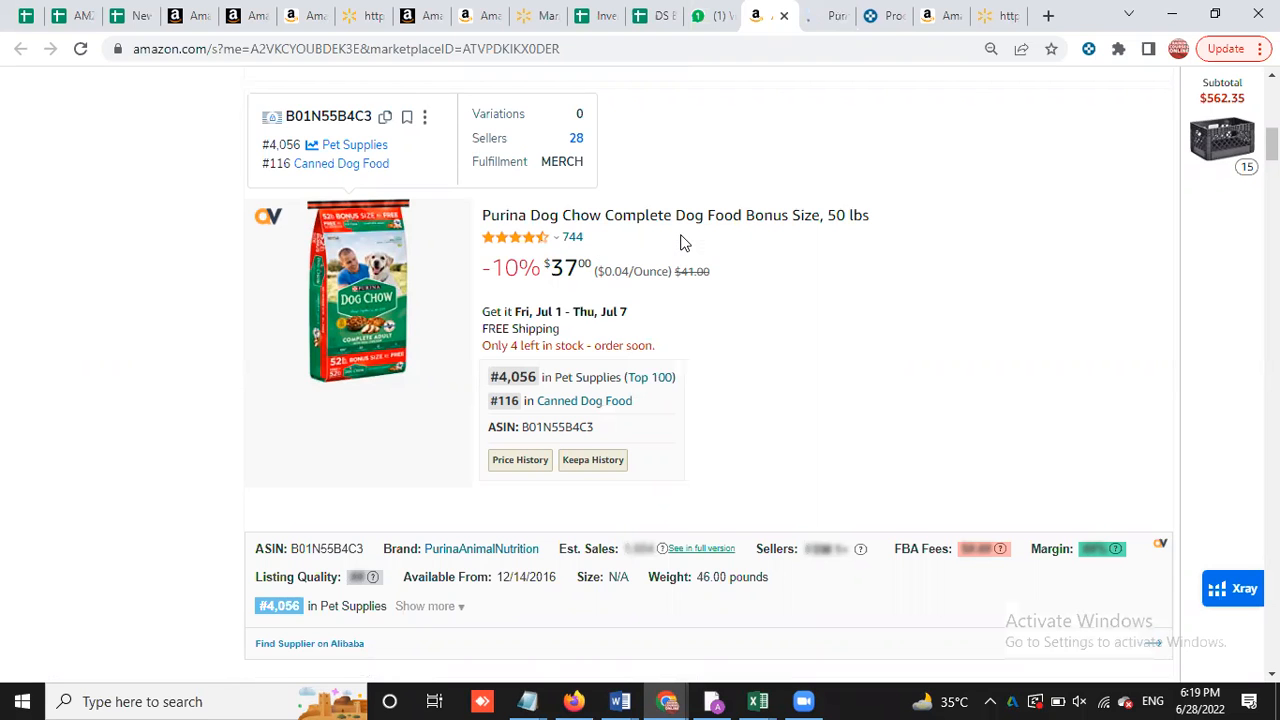
left_click(830, 14)
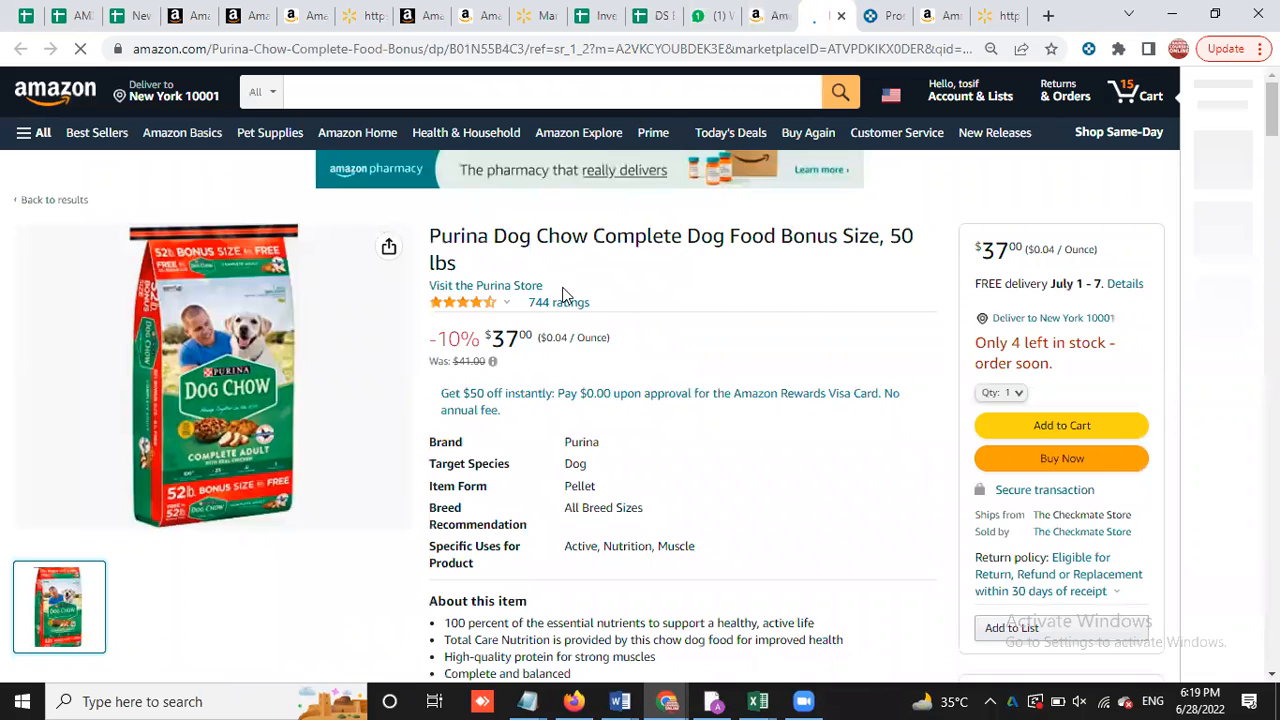
Open the list of new offers for the dog food and expand the featured offer's seller details
scroll(720, 330, "down", 3)
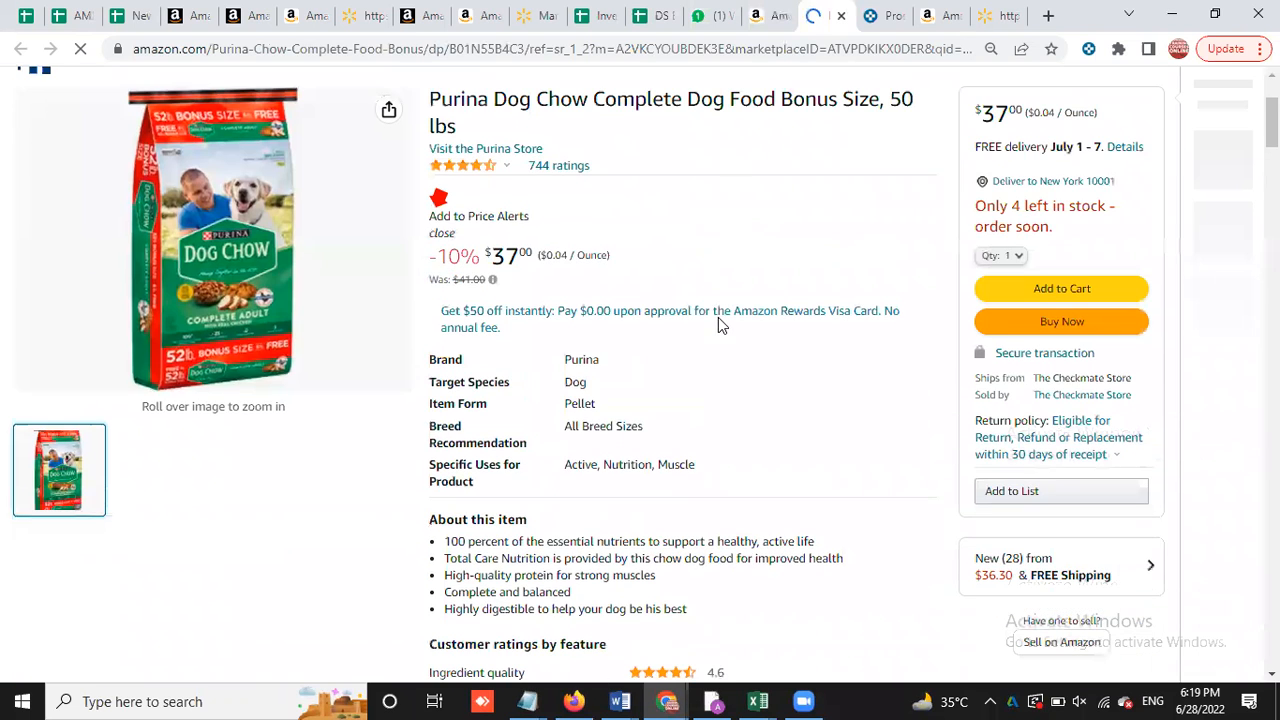
scroll(748, 316, "down", 3)
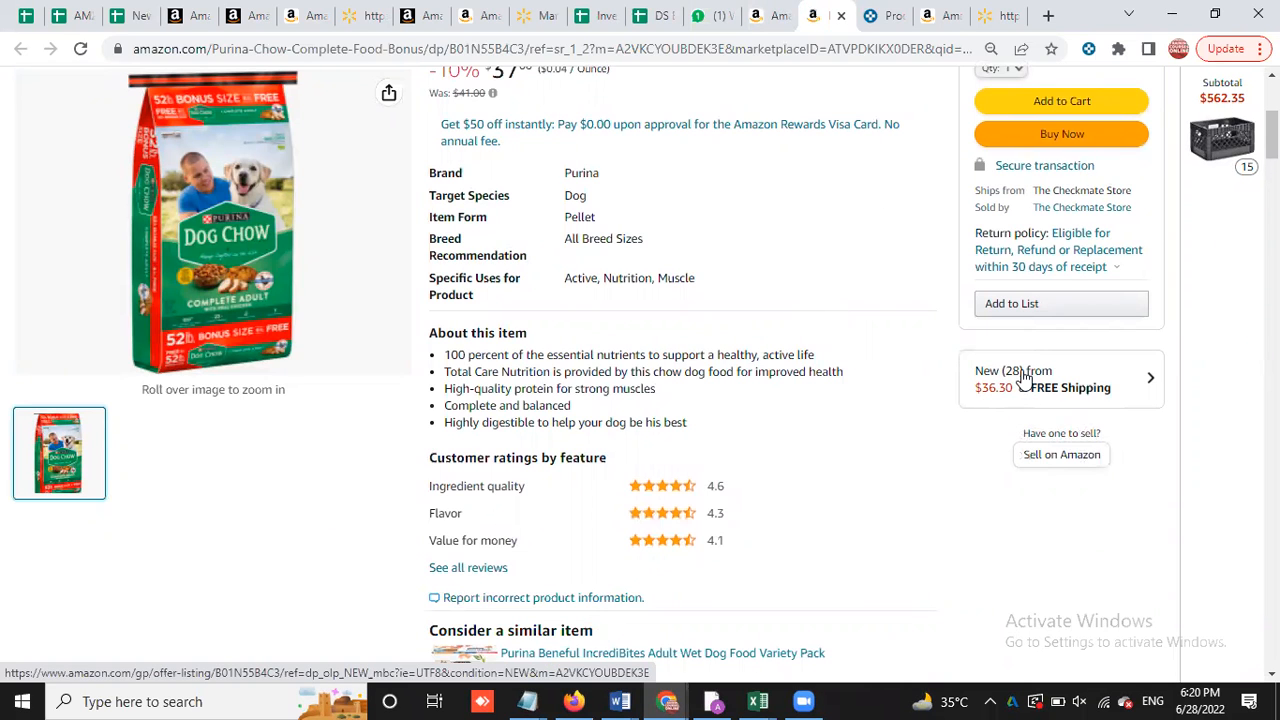
left_click(1020, 375)
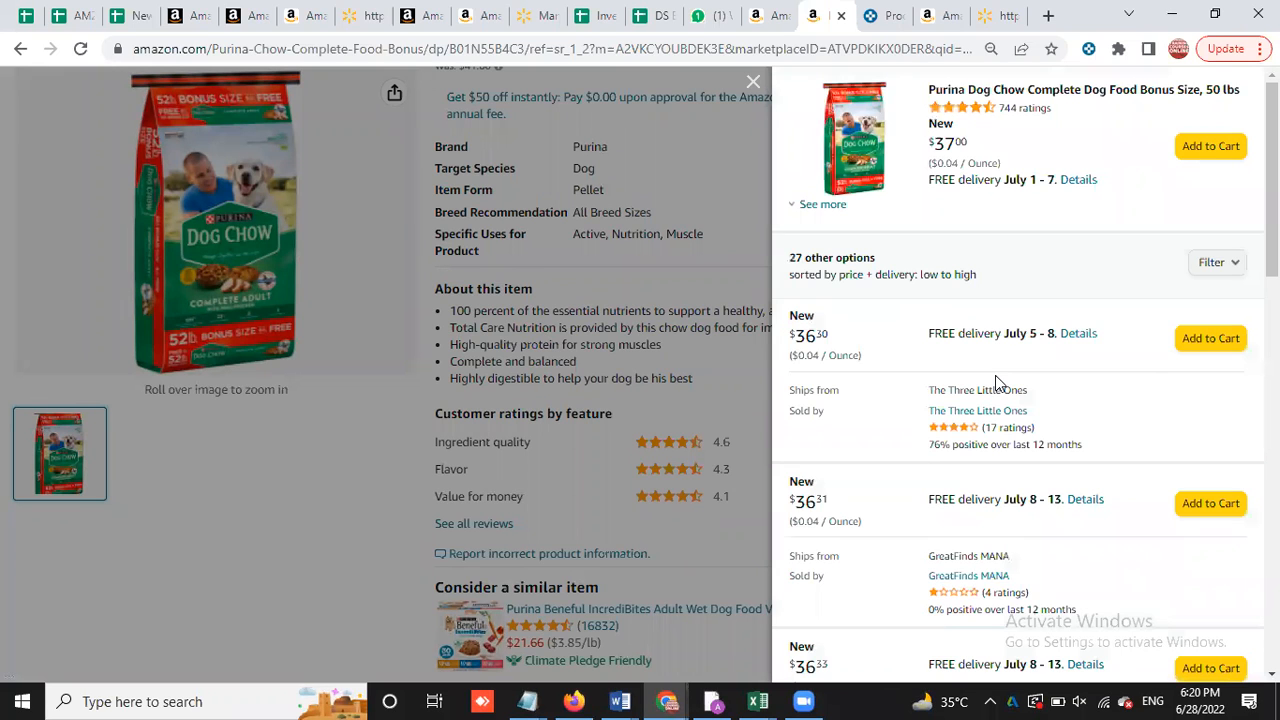
left_click(830, 205)
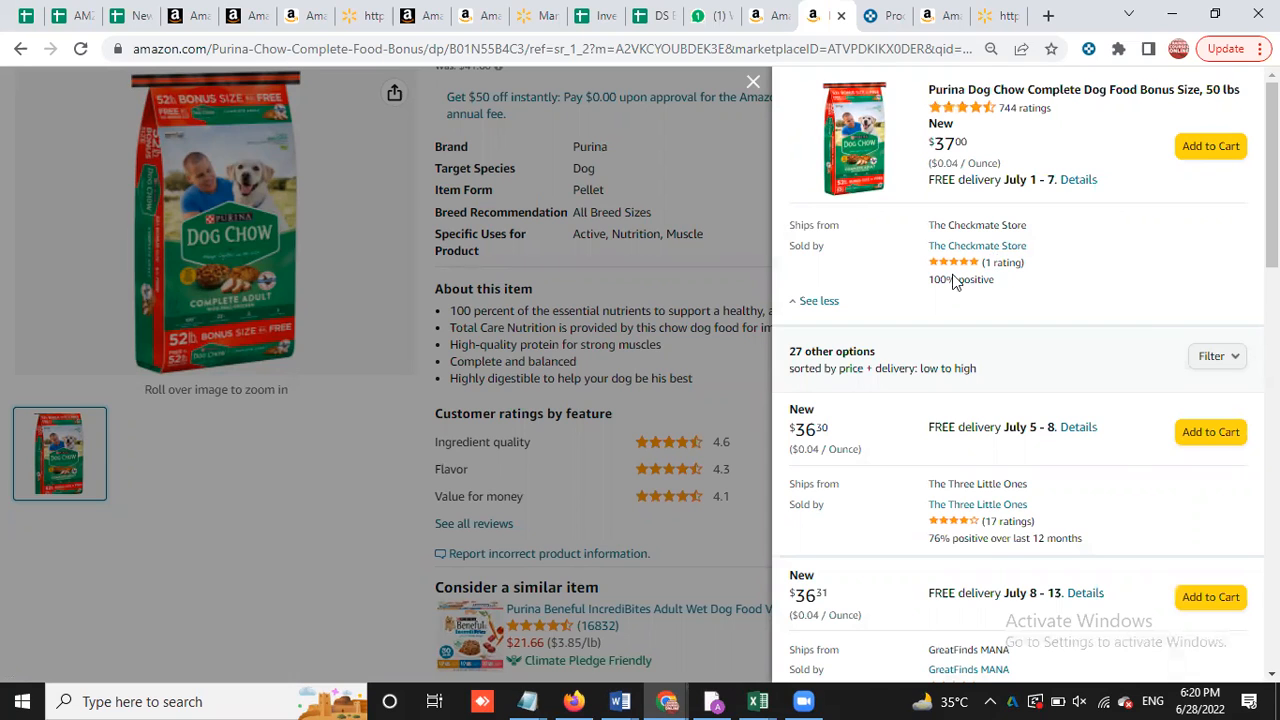
Examine all competing offers through the end of the list, comparing each seller's price, delivery dates, ratings and shipping source
scroll(1037, 264, "down", 1)
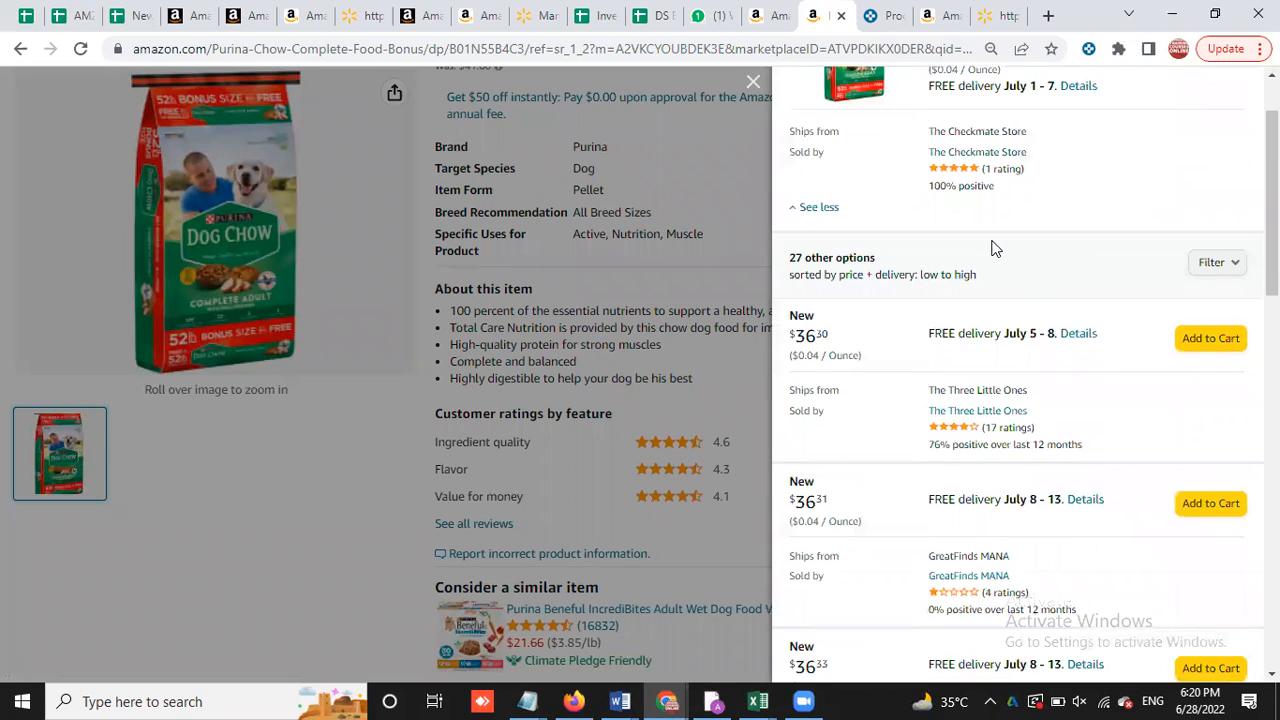
scroll(994, 249, "up", 1)
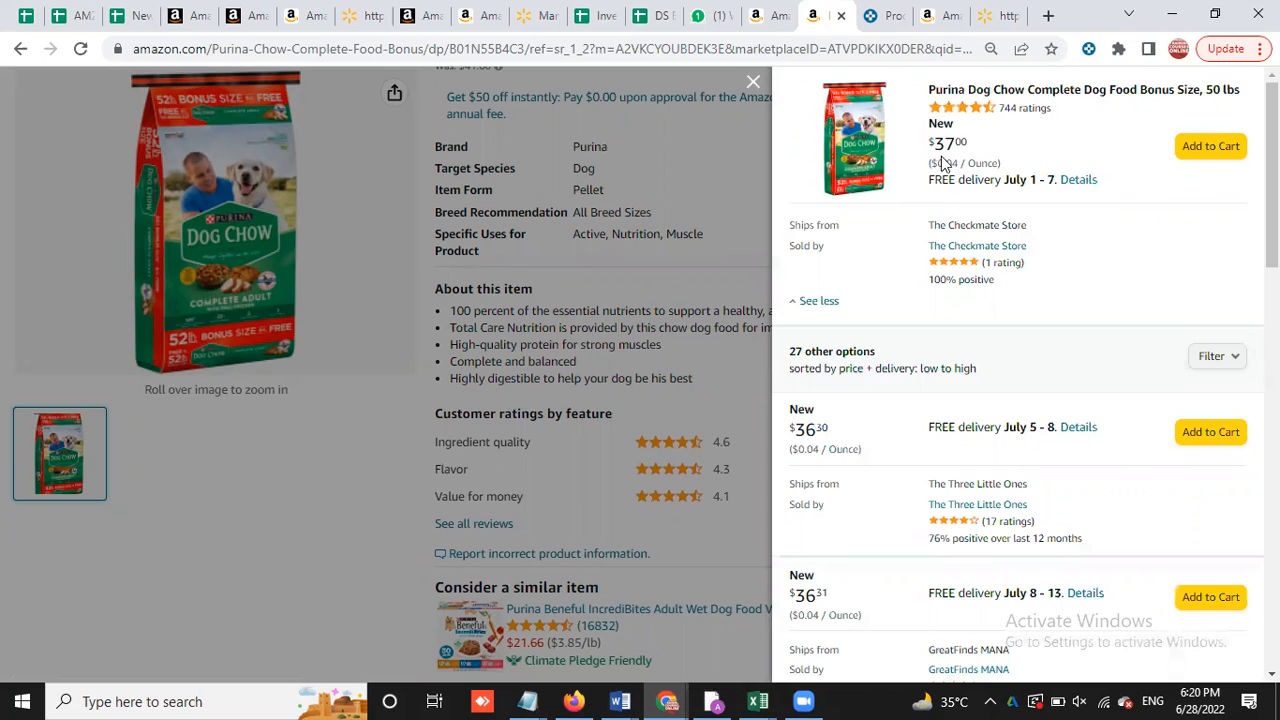
scroll(983, 290, "down", 1)
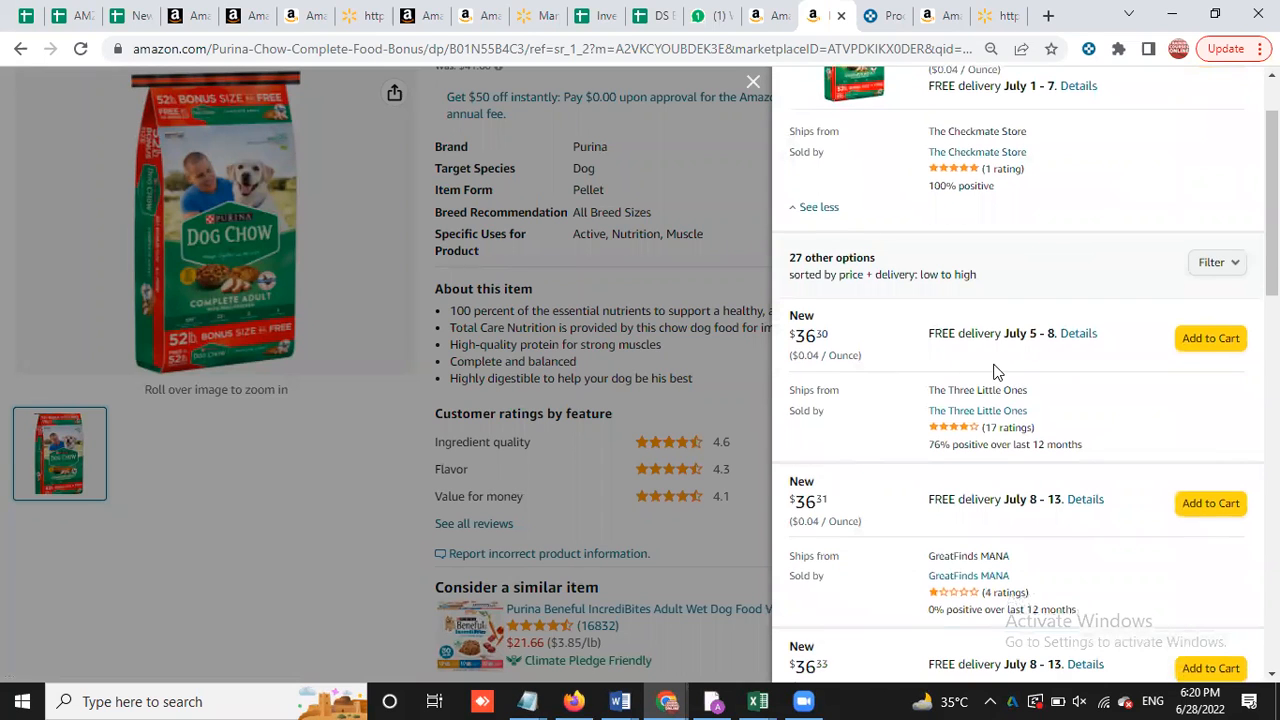
scroll(1030, 365, "down", 1)
scroll(1078, 357, "down", 1)
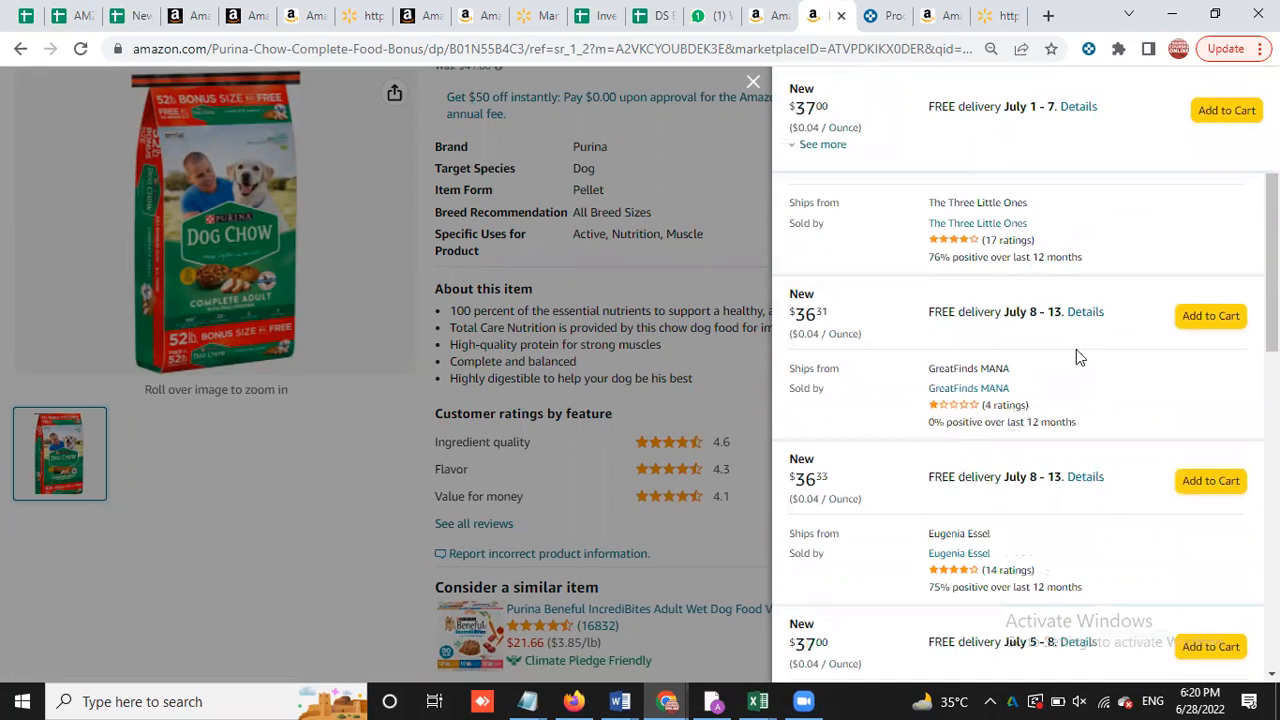
scroll(1072, 345, "down", 3)
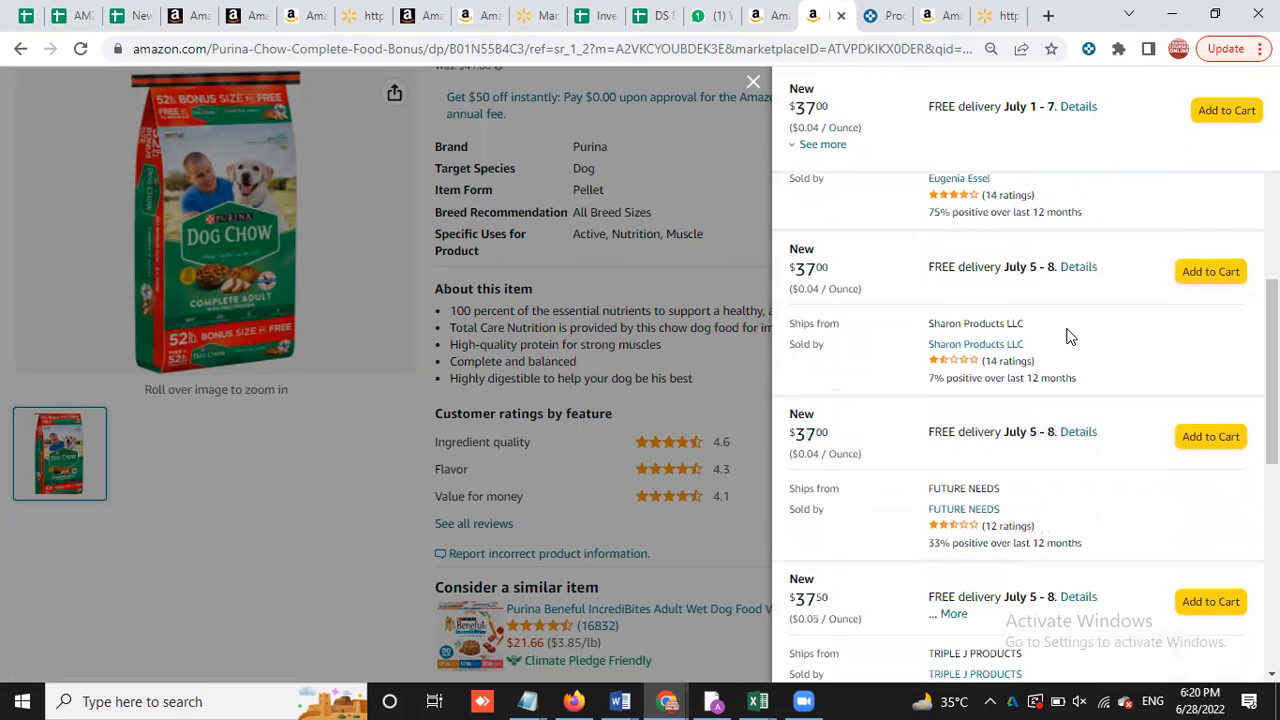
scroll(1068, 337, "down", 2)
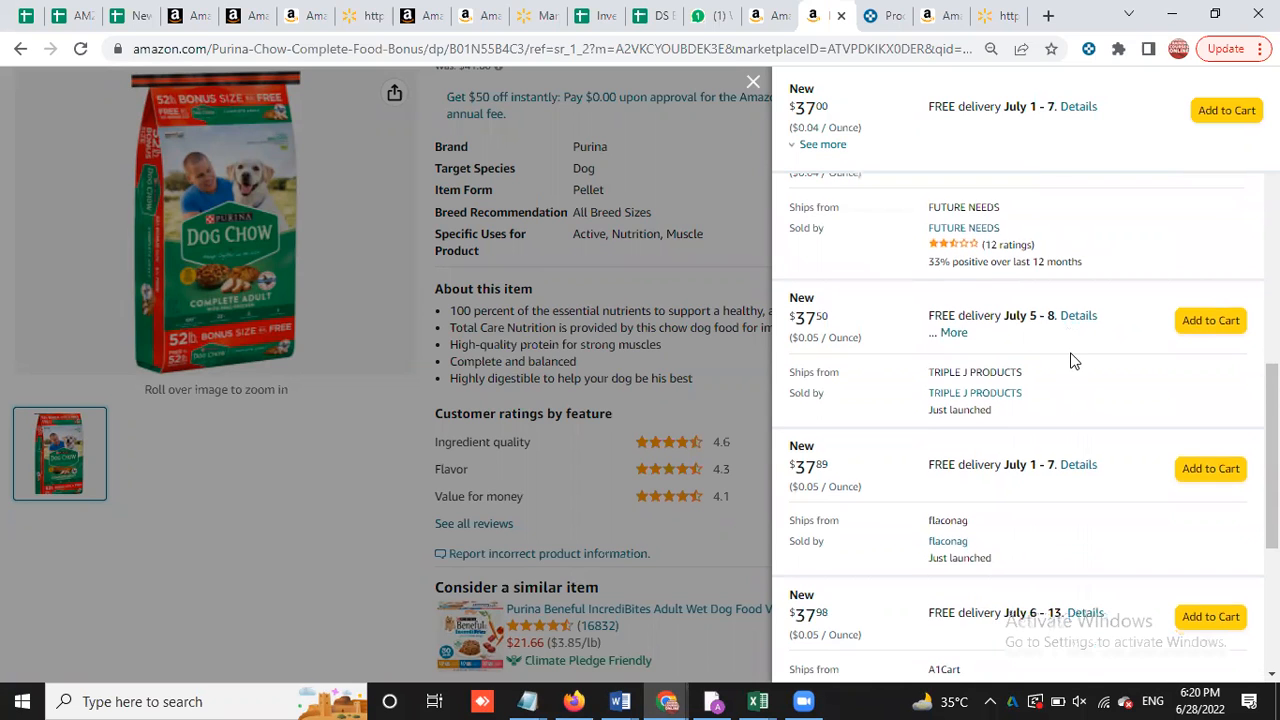
scroll(1070, 354, "down", 4)
scroll(1072, 365, "up", 3)
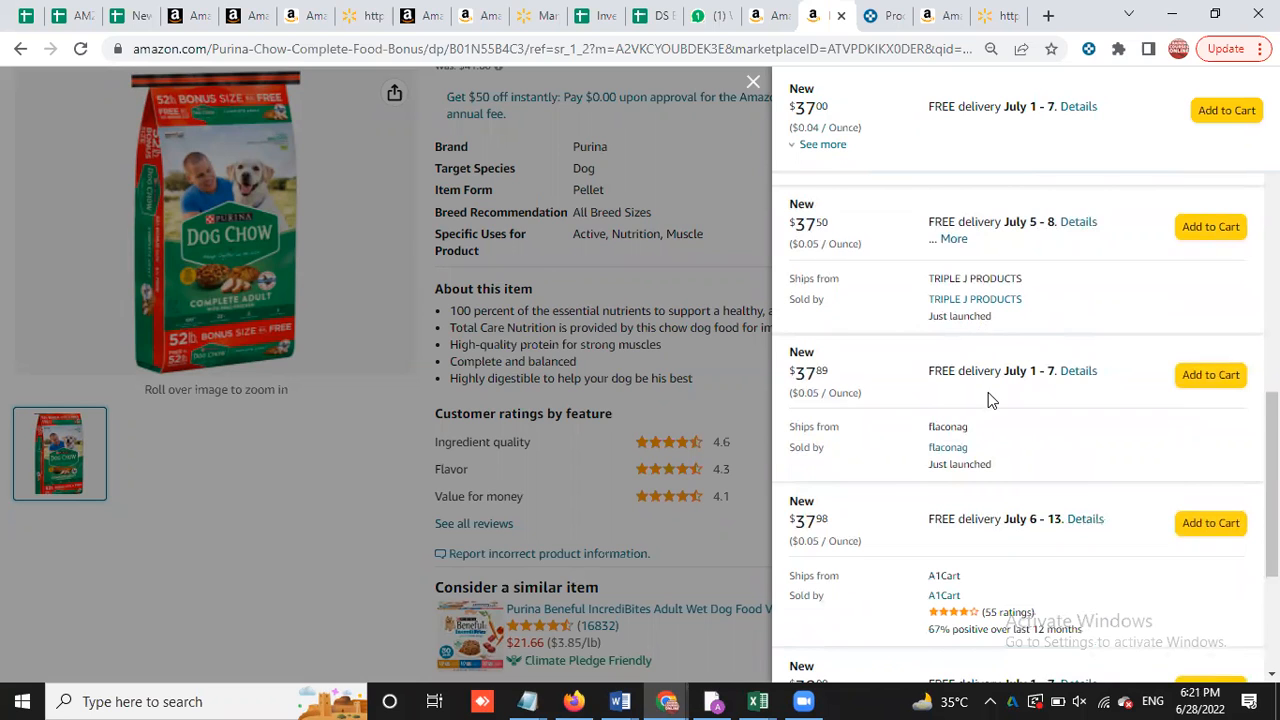
scroll(988, 392, "down", 1)
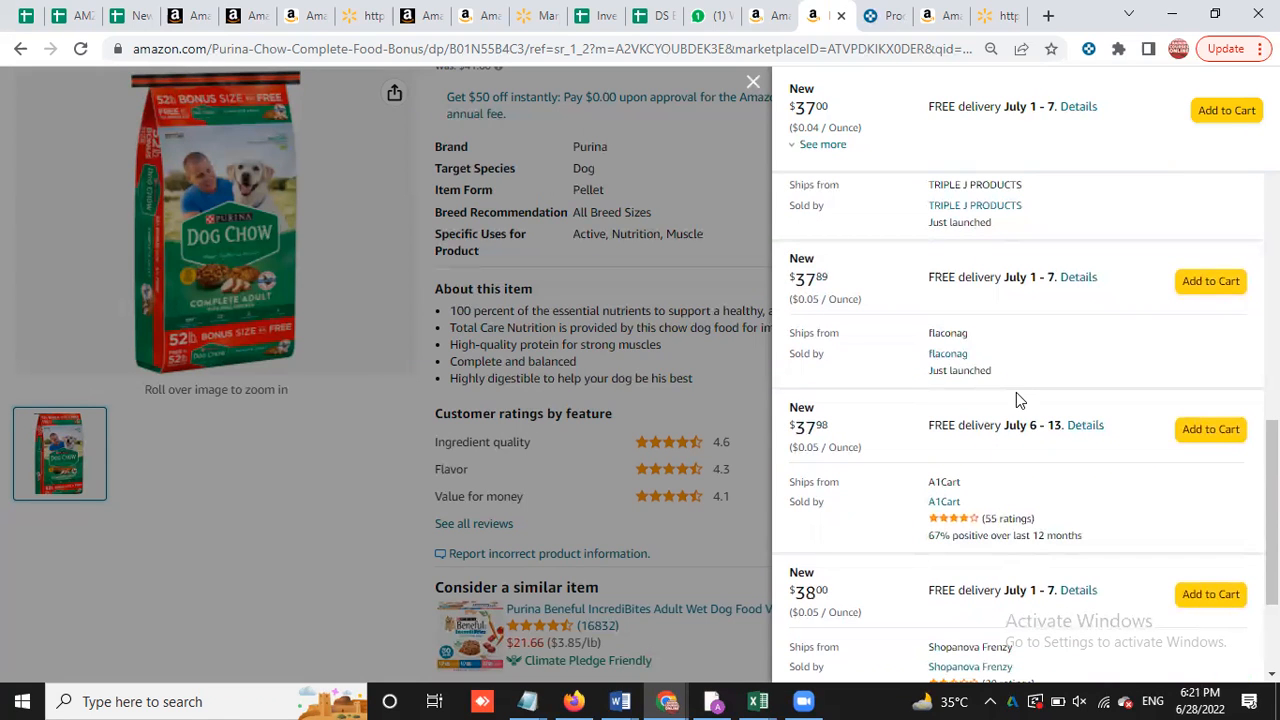
scroll(1016, 398, "down", 2)
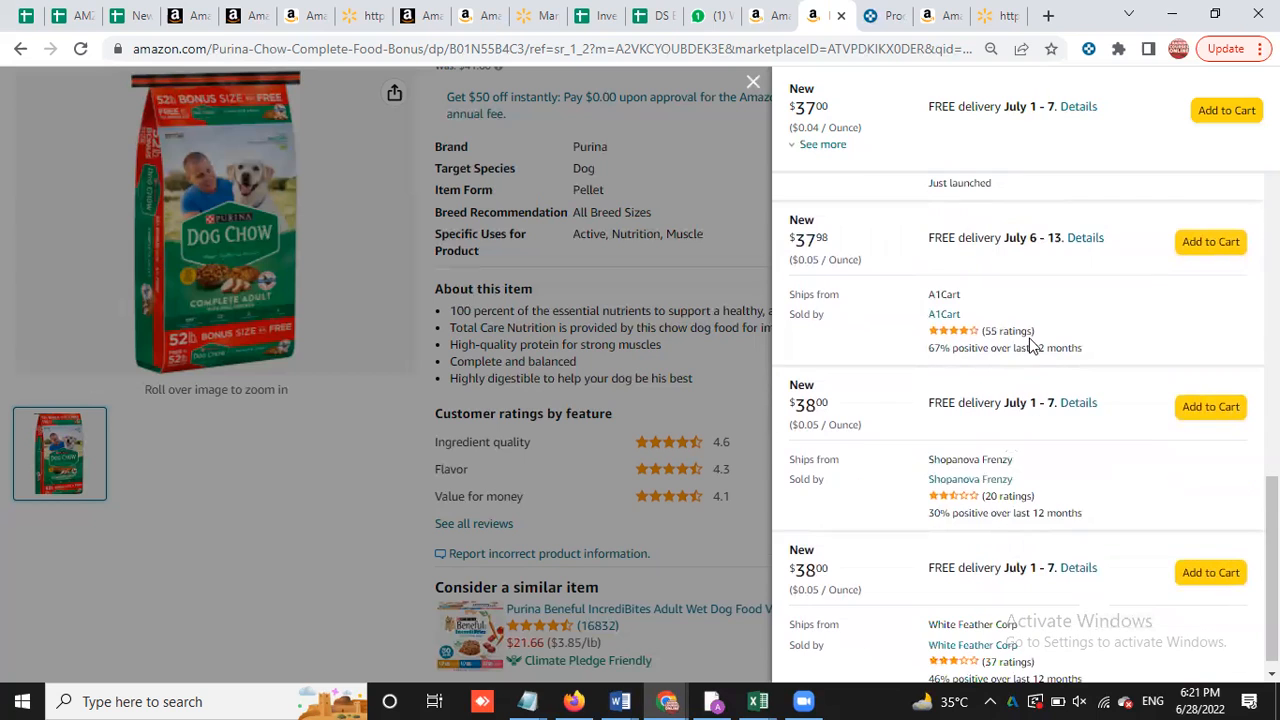
scroll(1030, 375, "down", 2)
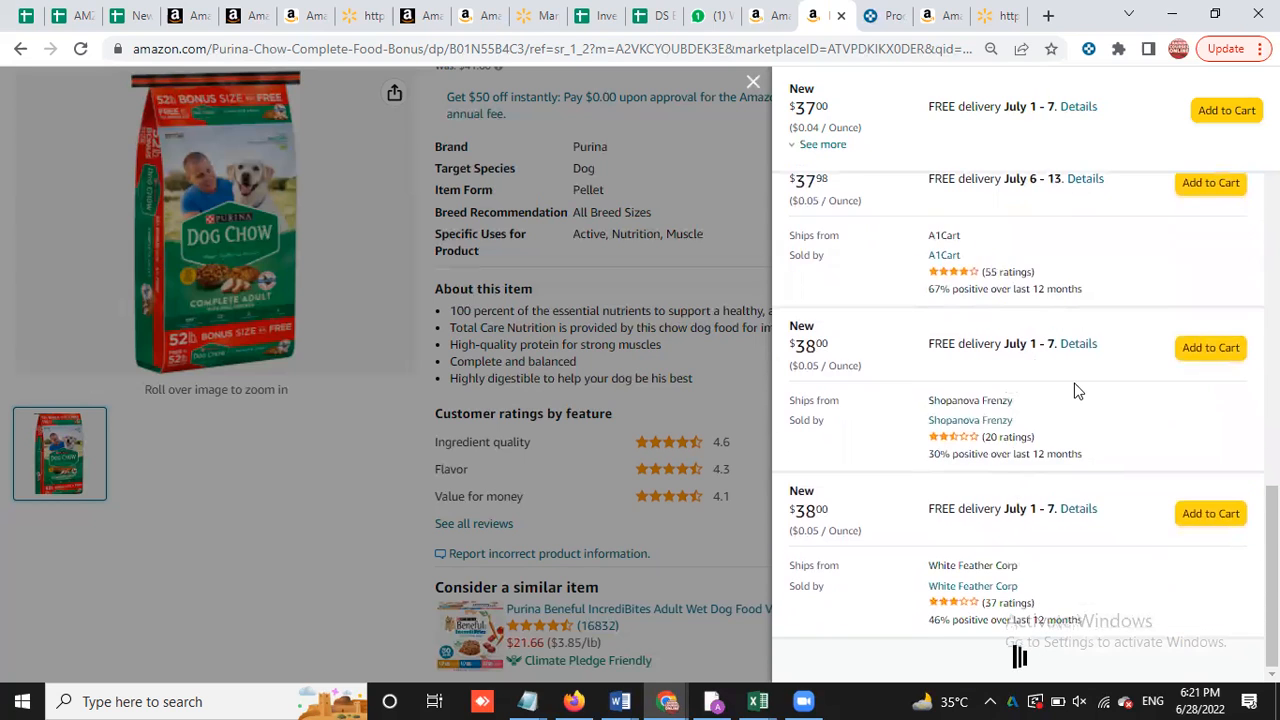
scroll(1080, 377, "down", 6)
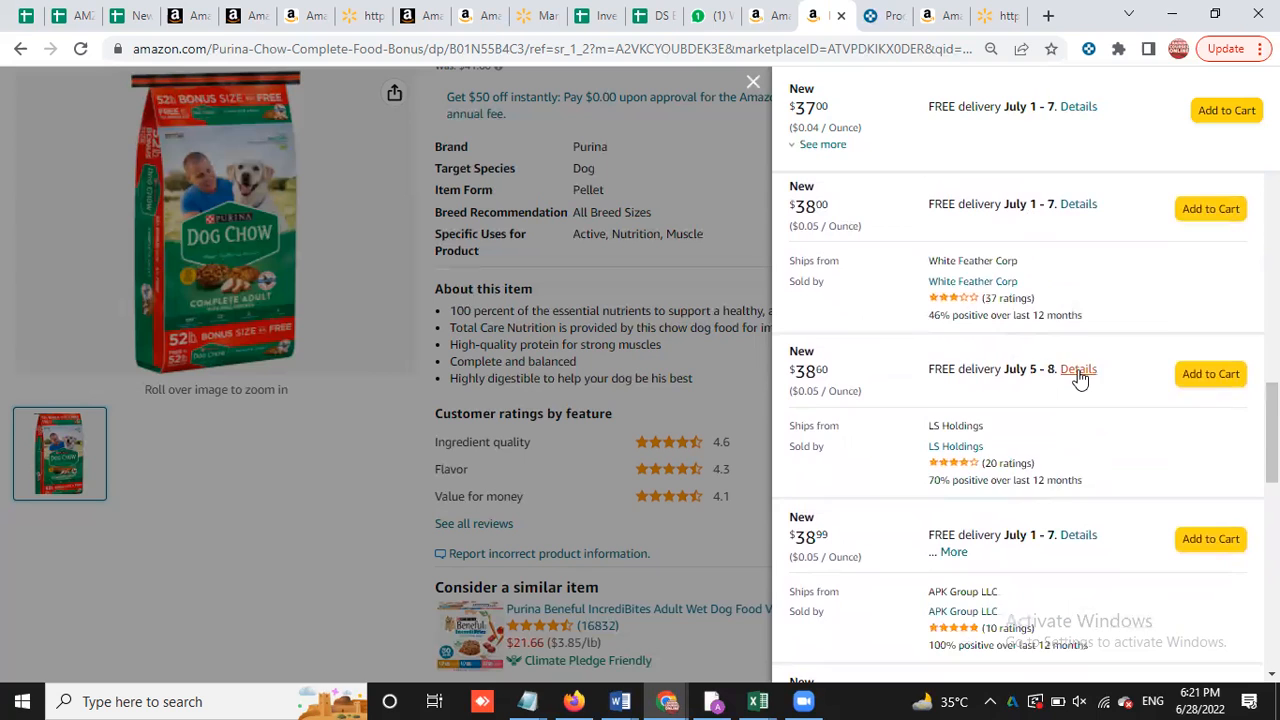
scroll(1080, 376, "down", 6)
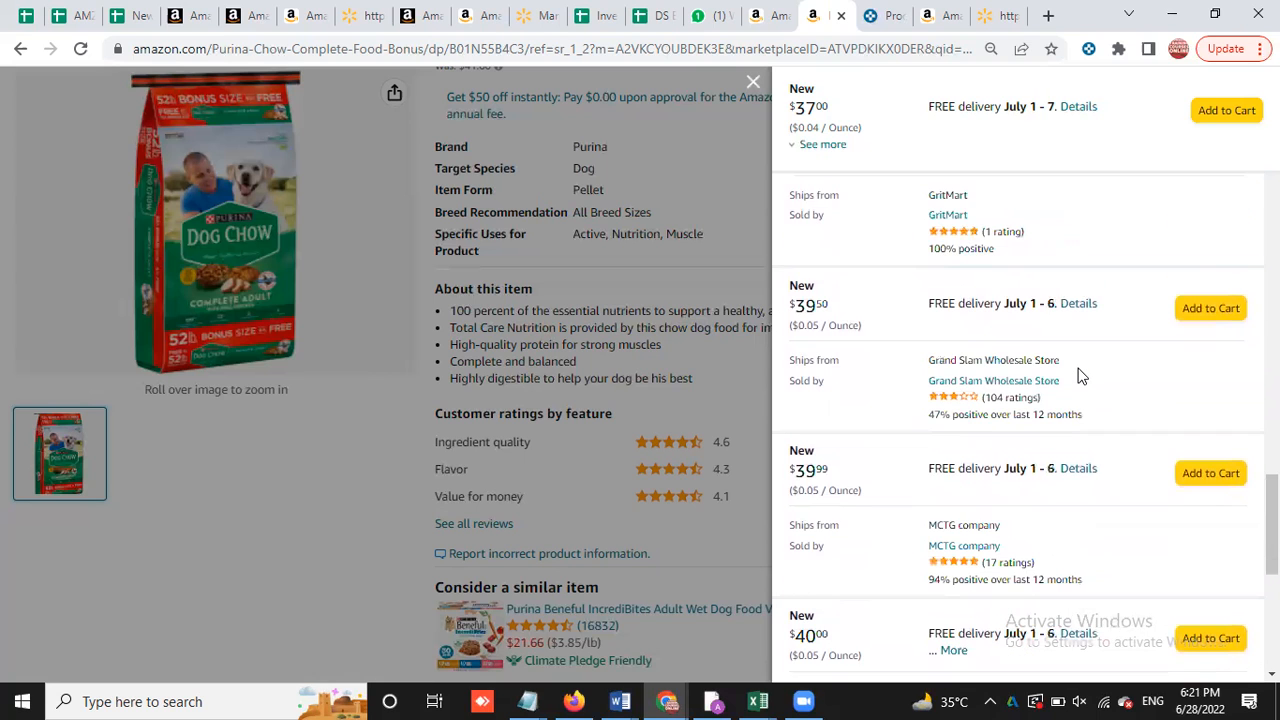
scroll(1080, 375, "down", 3)
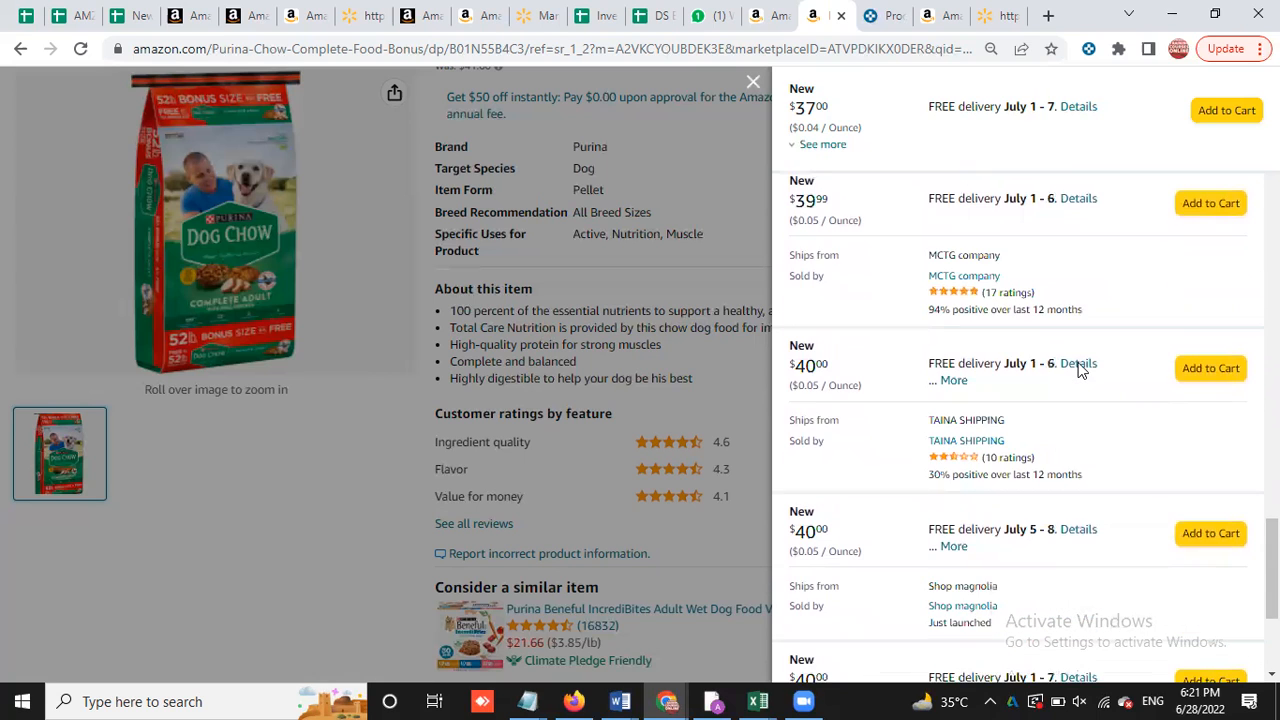
scroll(1080, 370, "down", 2)
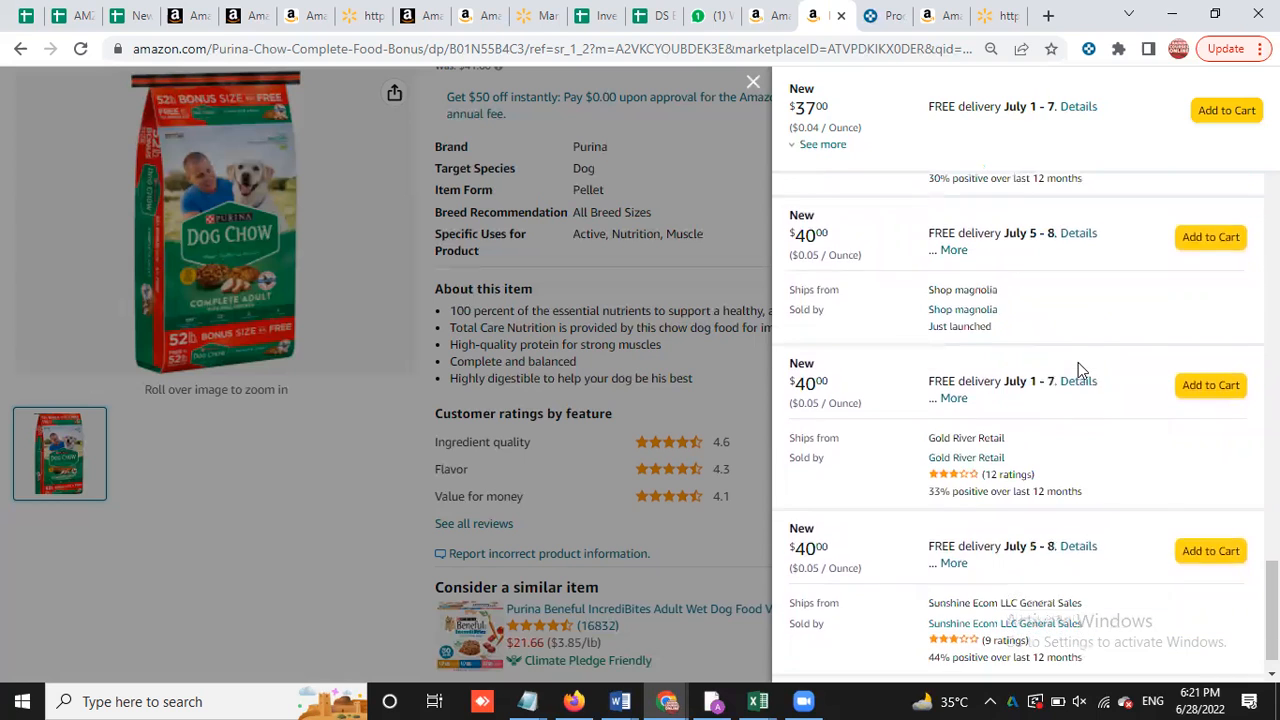
scroll(1080, 365, "down", 4)
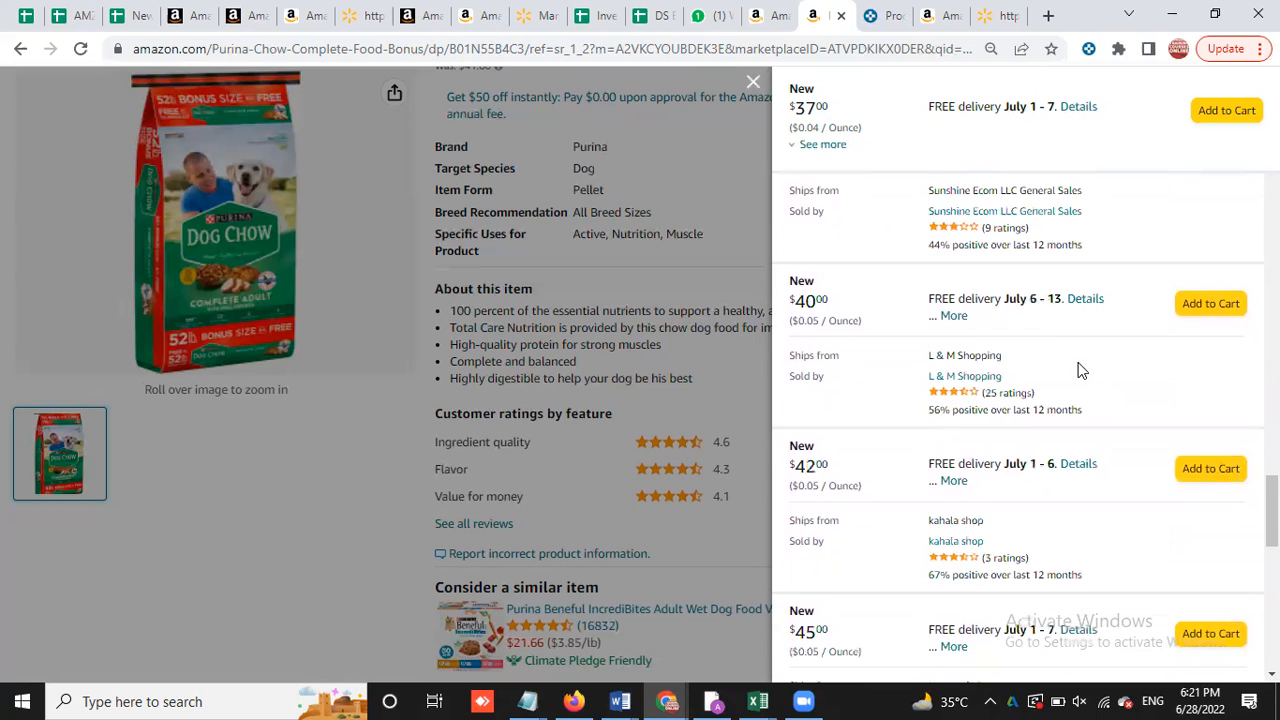
scroll(1080, 370, "down", 5)
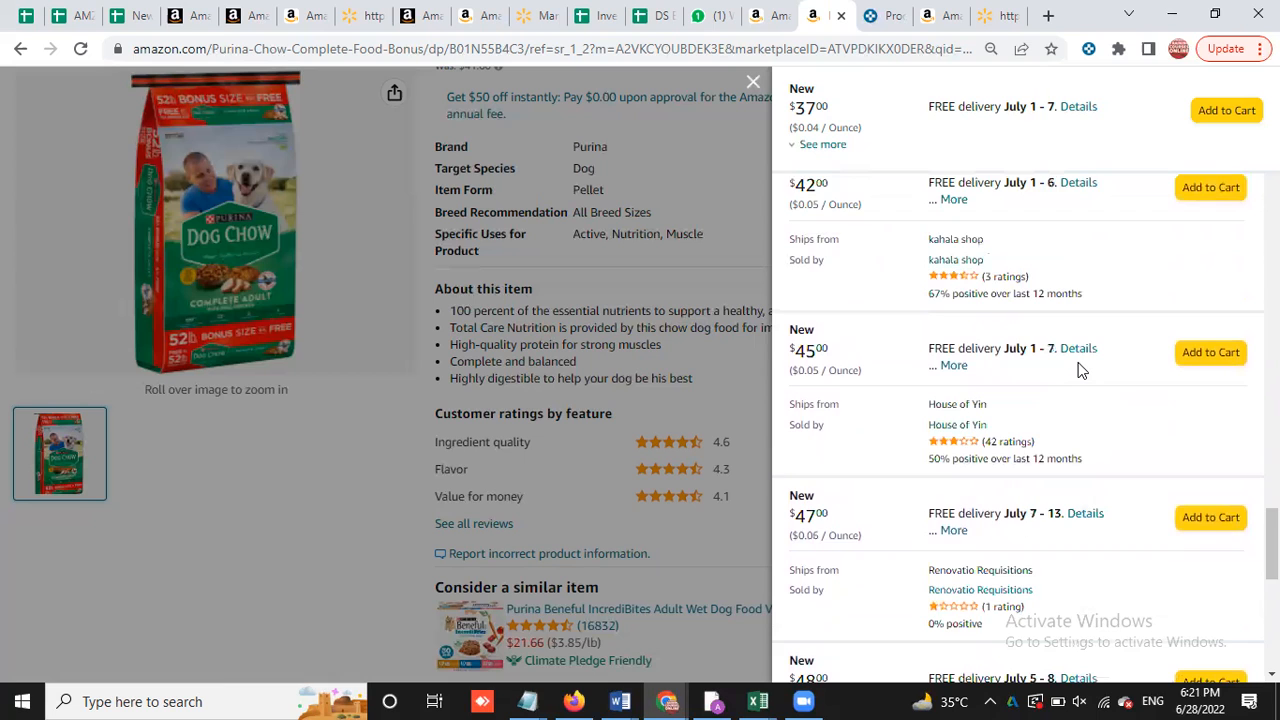
scroll(1080, 370, "down", 3)
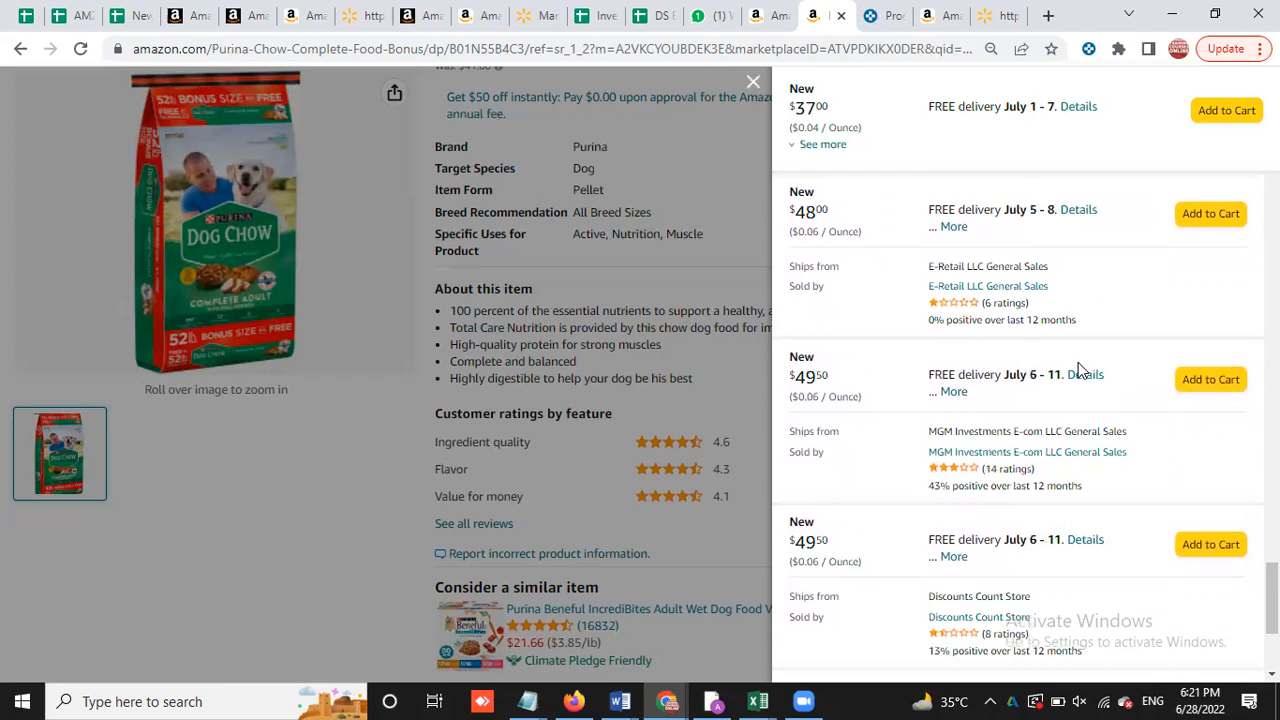
scroll(1080, 370, "down", 2)
scroll(1080, 370, "down", 1)
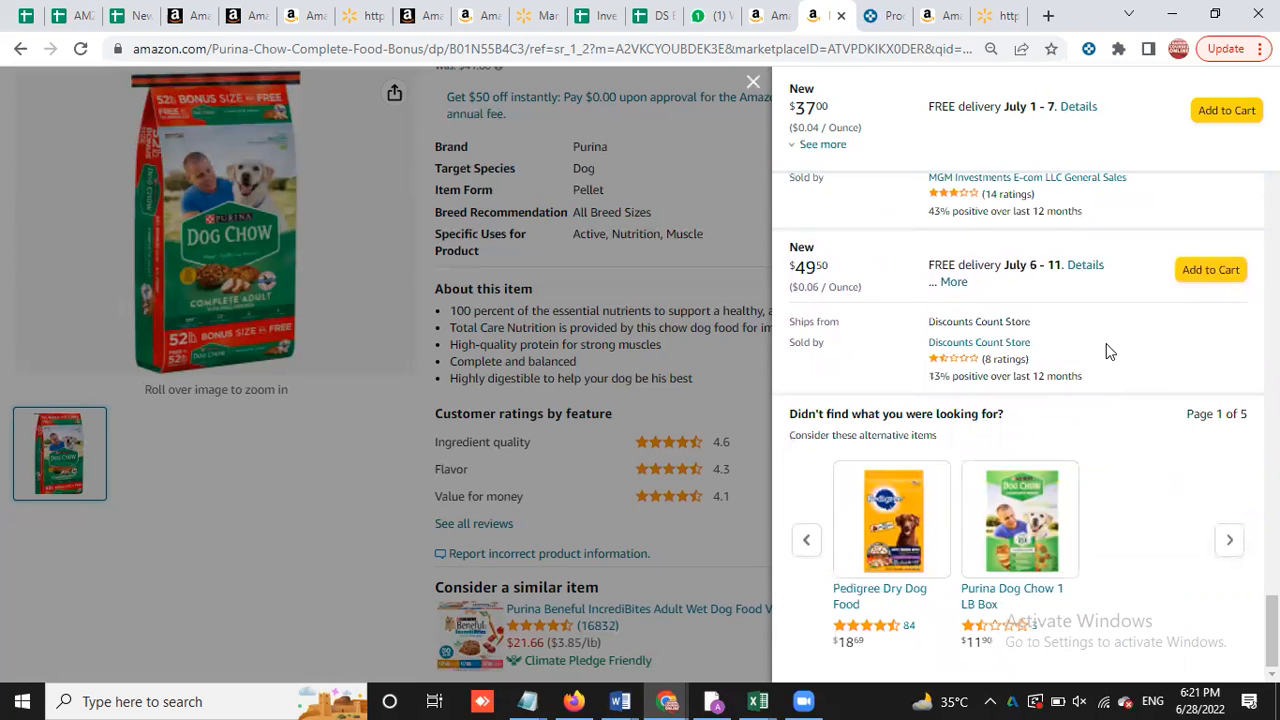
Recheck the featured offer from The Checkmate Store against the lowest-priced offers, and close the offers list
scroll(1108, 350, "up", 10)
scroll(1108, 350, "up", 8)
scroll(1106, 352, "up", 5)
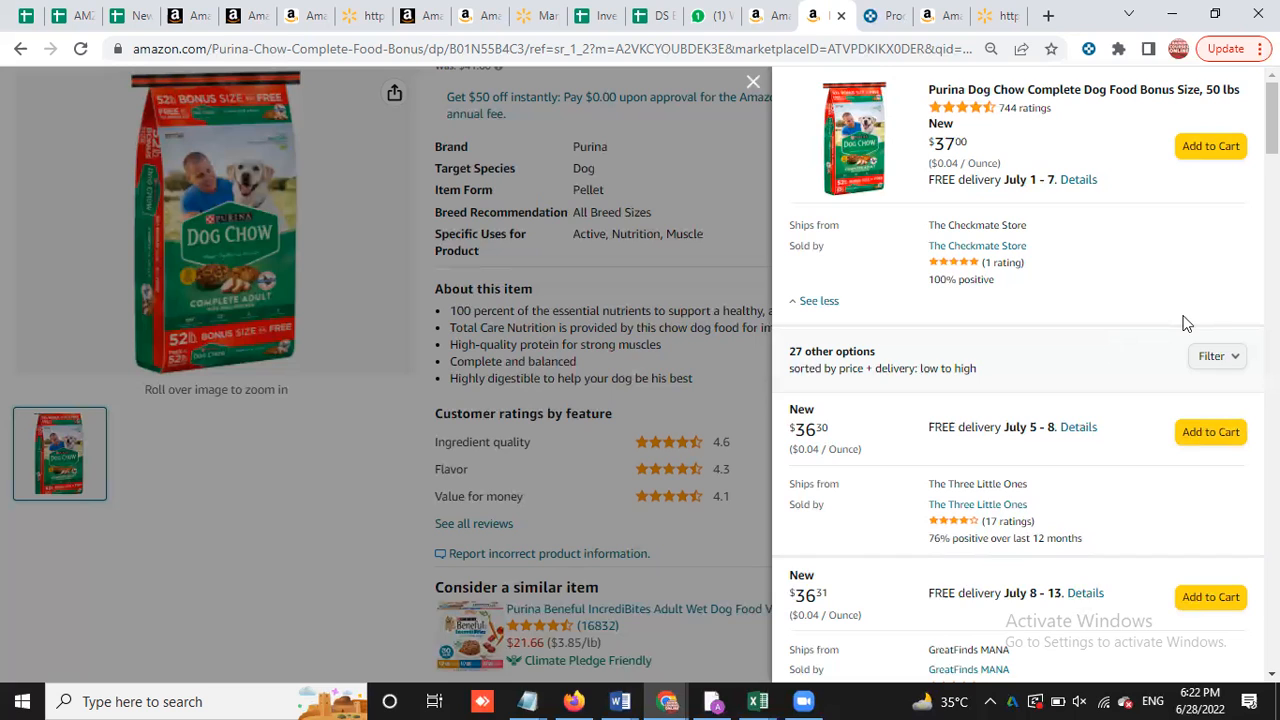
scroll(1175, 340, "down", 1)
scroll(1118, 400, "up", 1)
left_click(751, 84)
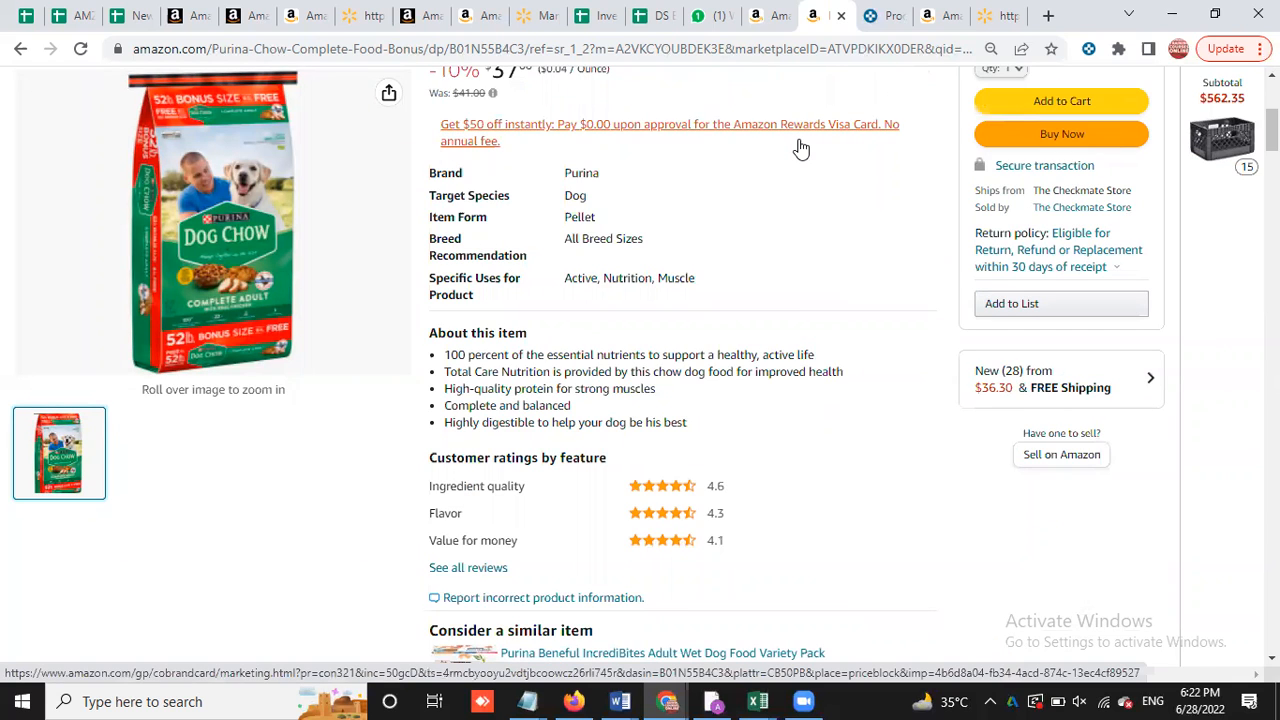
Review the dog food's product details, feature ratings and buying options on its product page
scroll(900, 320, "down", 2)
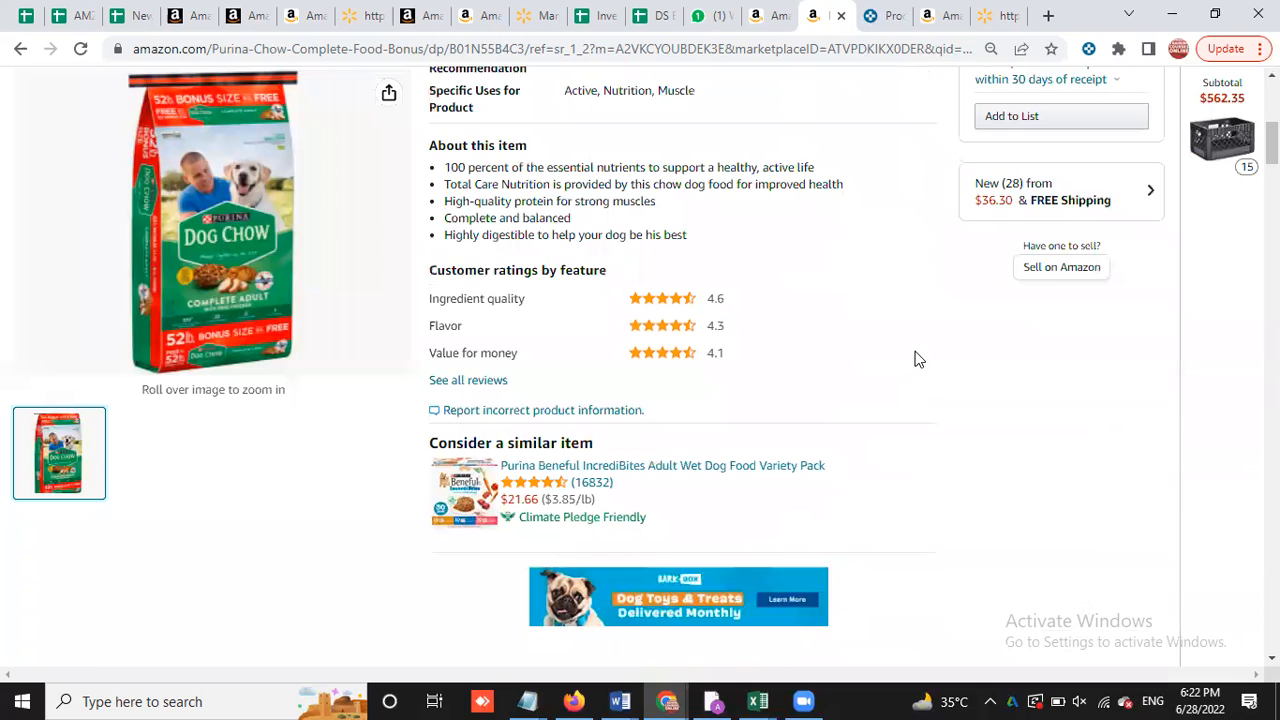
scroll(917, 360, "down", 1)
scroll(931, 391, "up", 3)
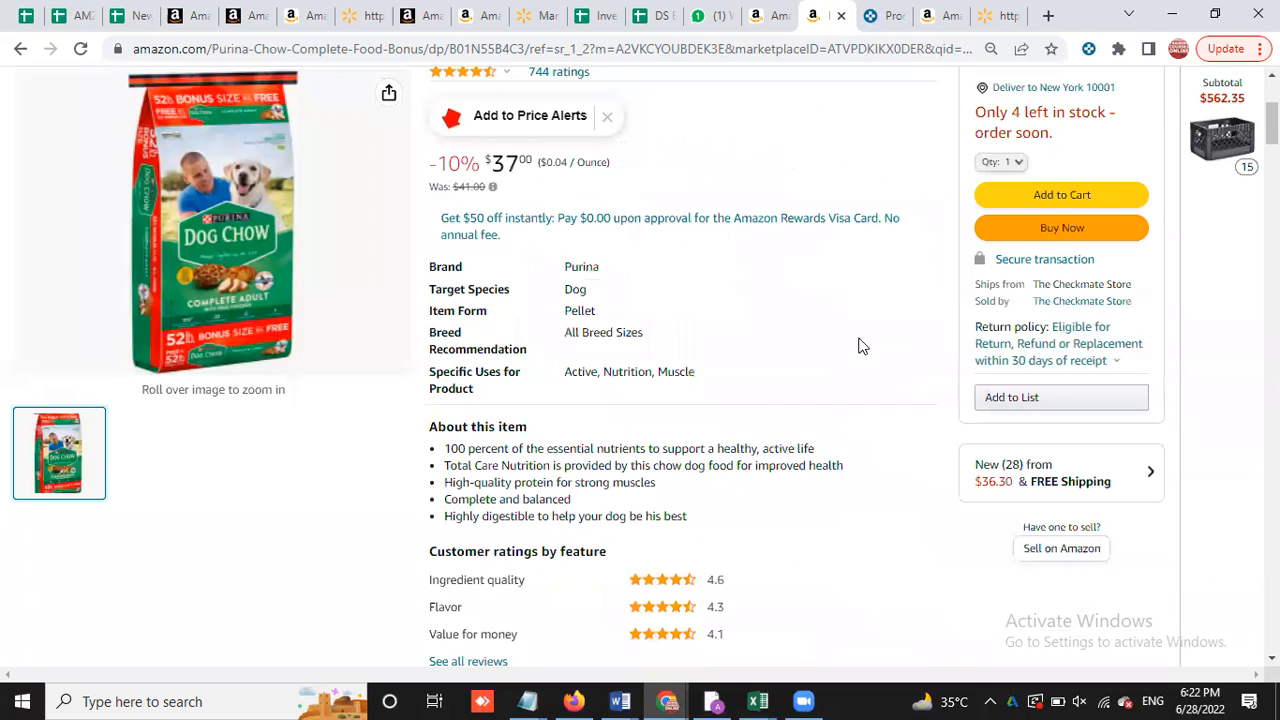
Examine the dog food's price history, sales estimator data, product details, best sellers rank, and customer questions down to the reviews section
scroll(840, 346, "up", 2)
scroll(841, 340, "down", 9)
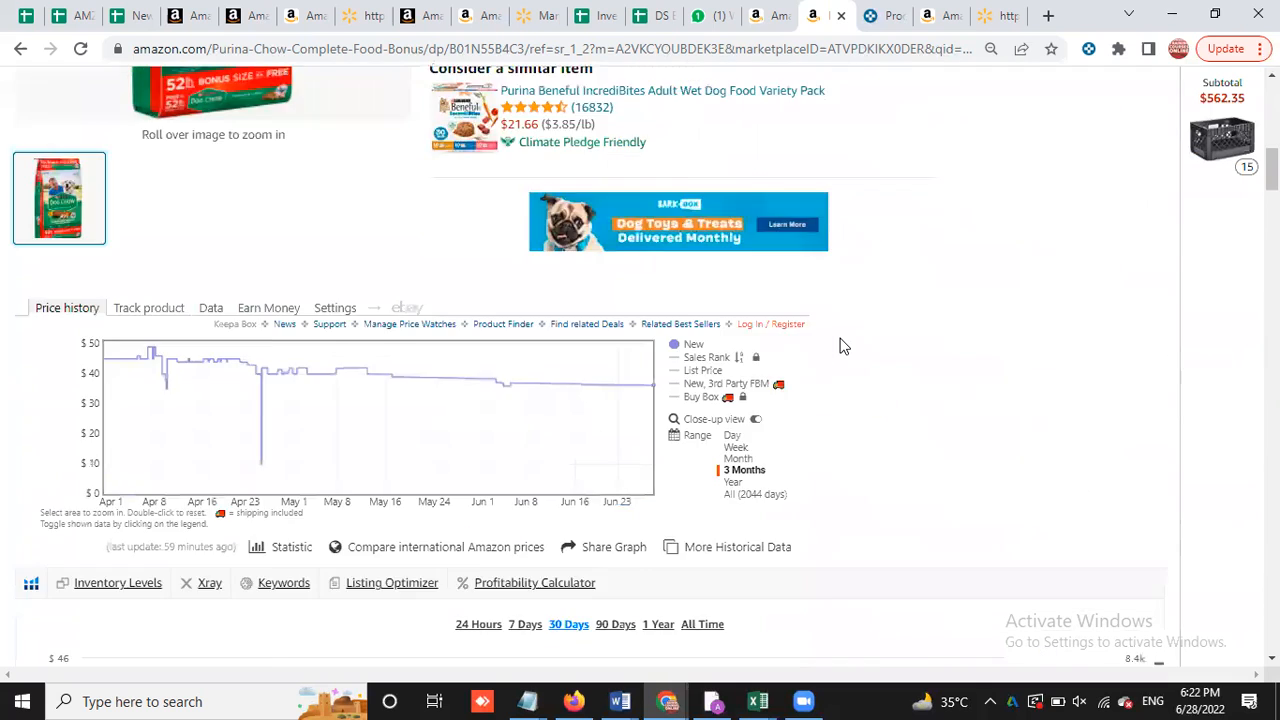
scroll(840, 337, "down", 6)
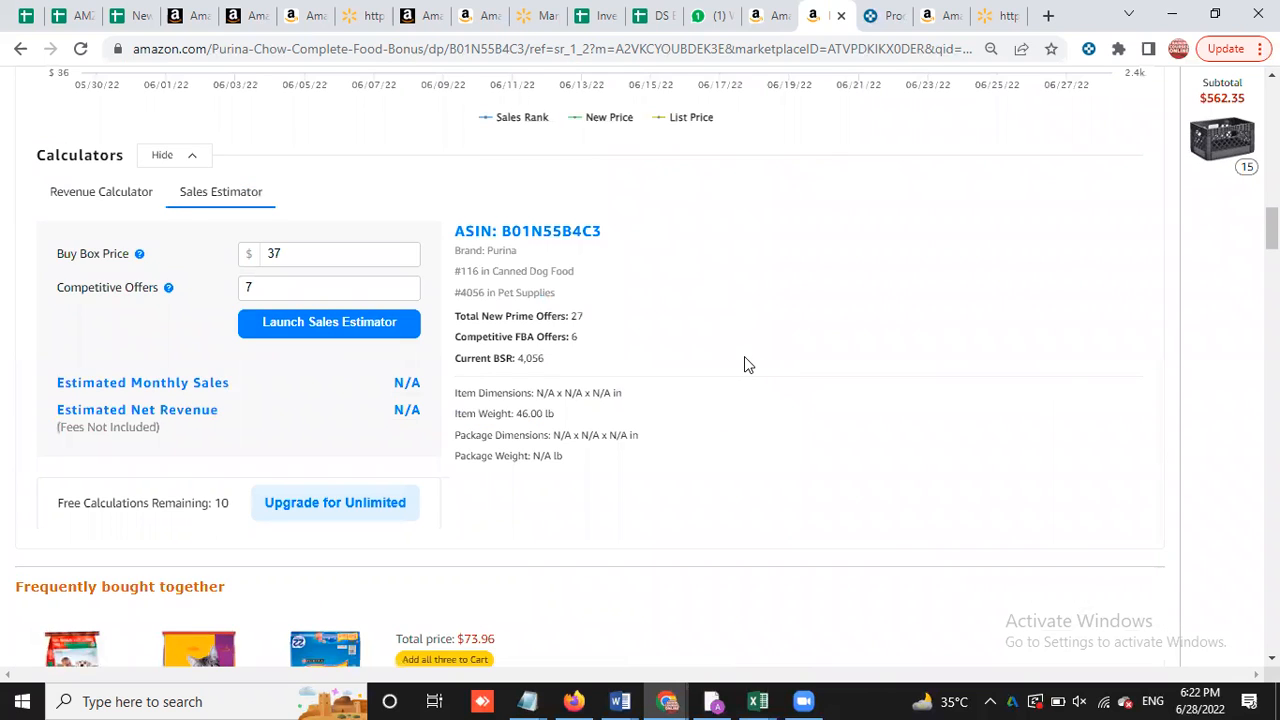
scroll(744, 362, "down", 6)
scroll(631, 392, "down", 10)
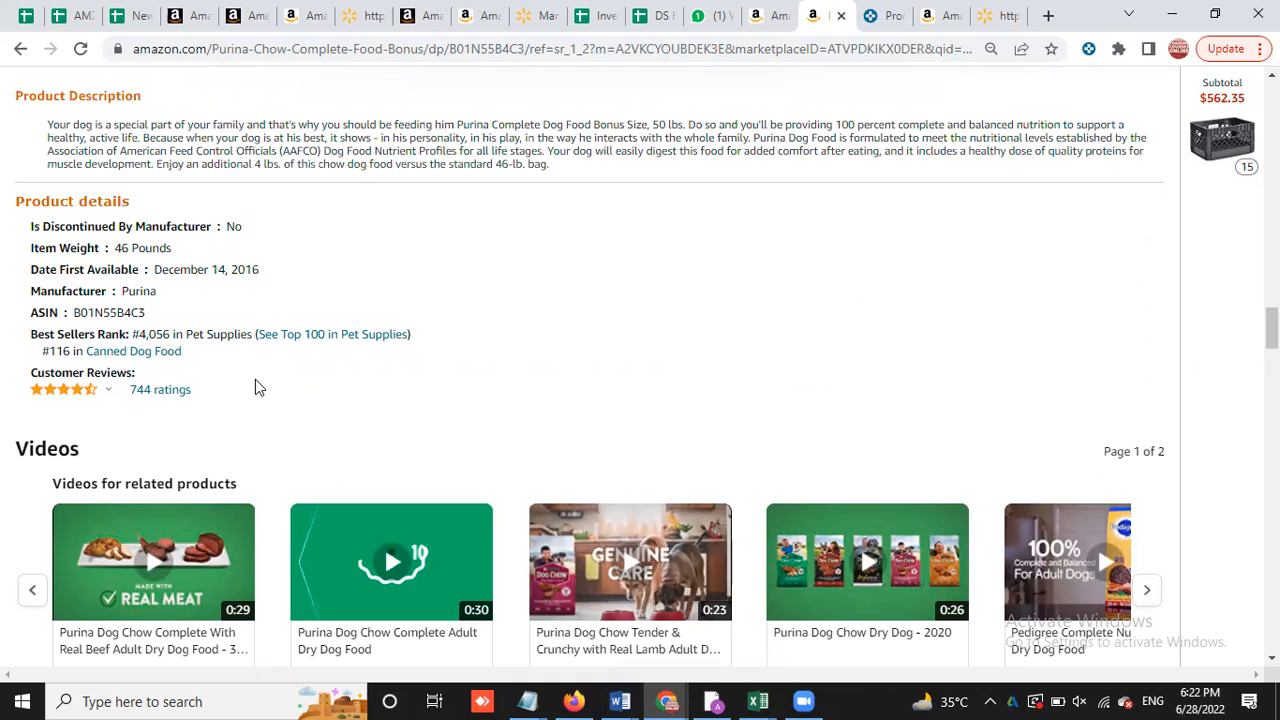
scroll(374, 403, "down", 5)
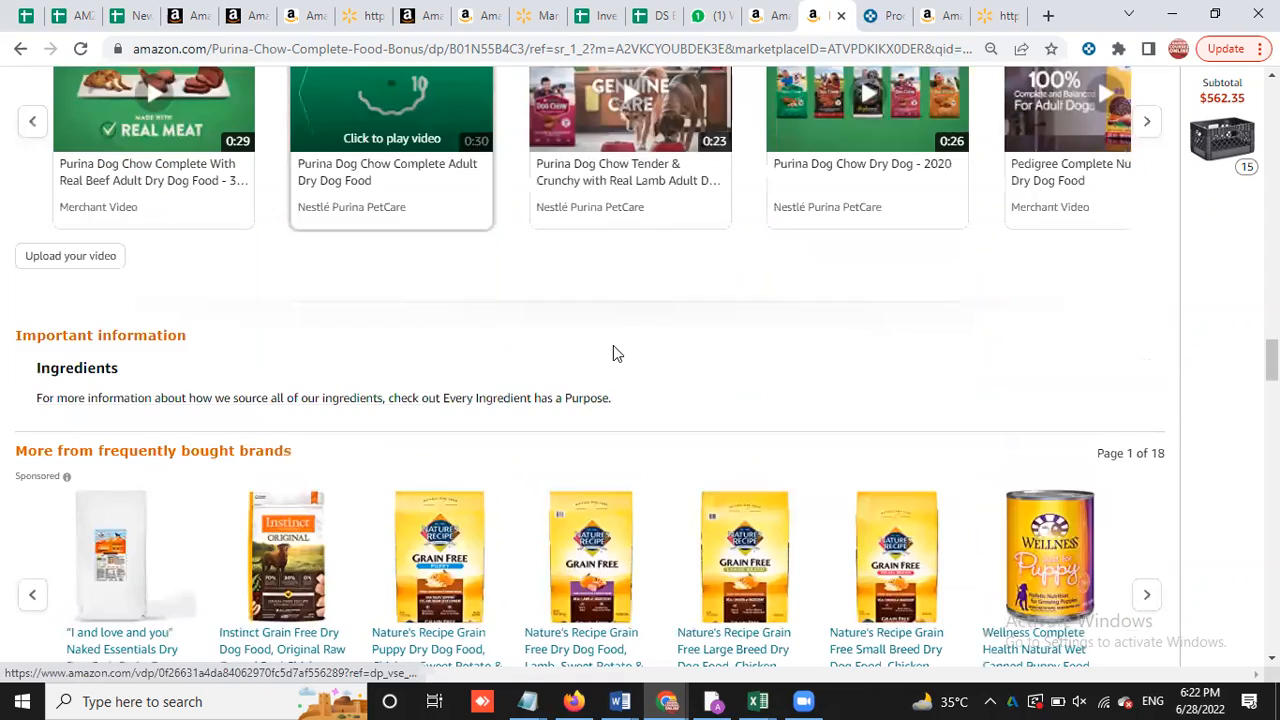
scroll(617, 353, "down", 7)
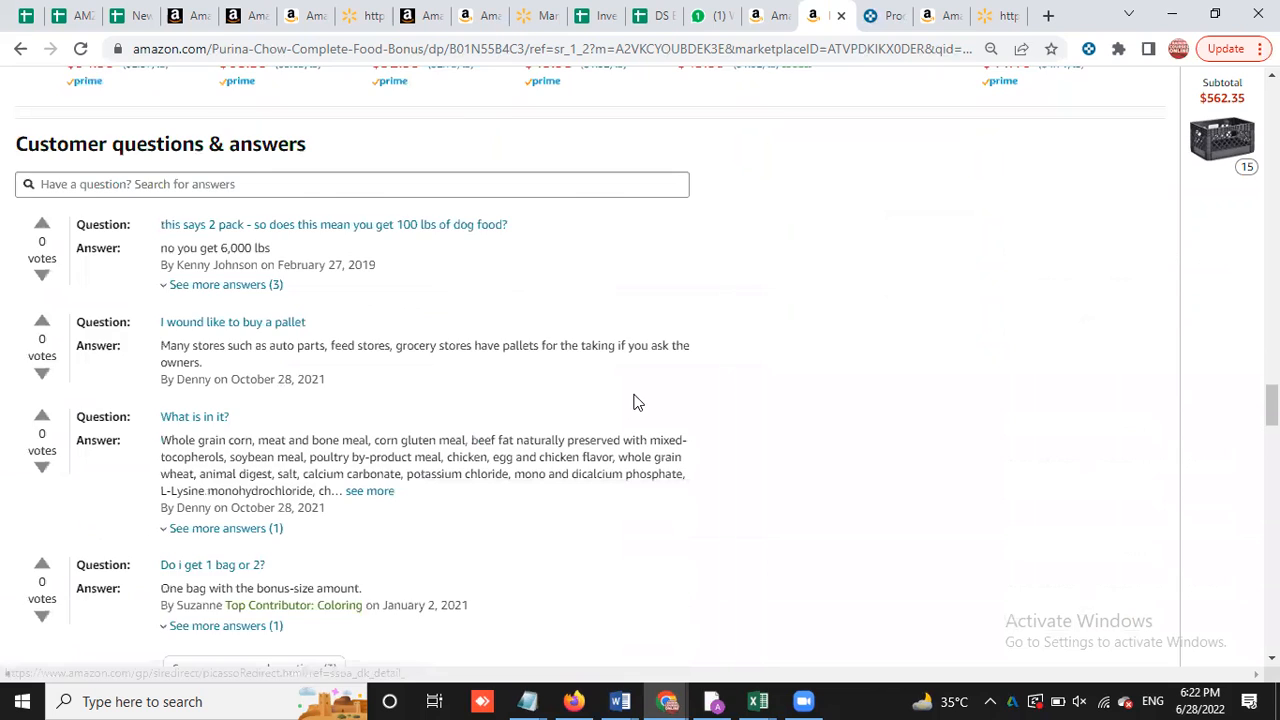
scroll(549, 380, "down", 6)
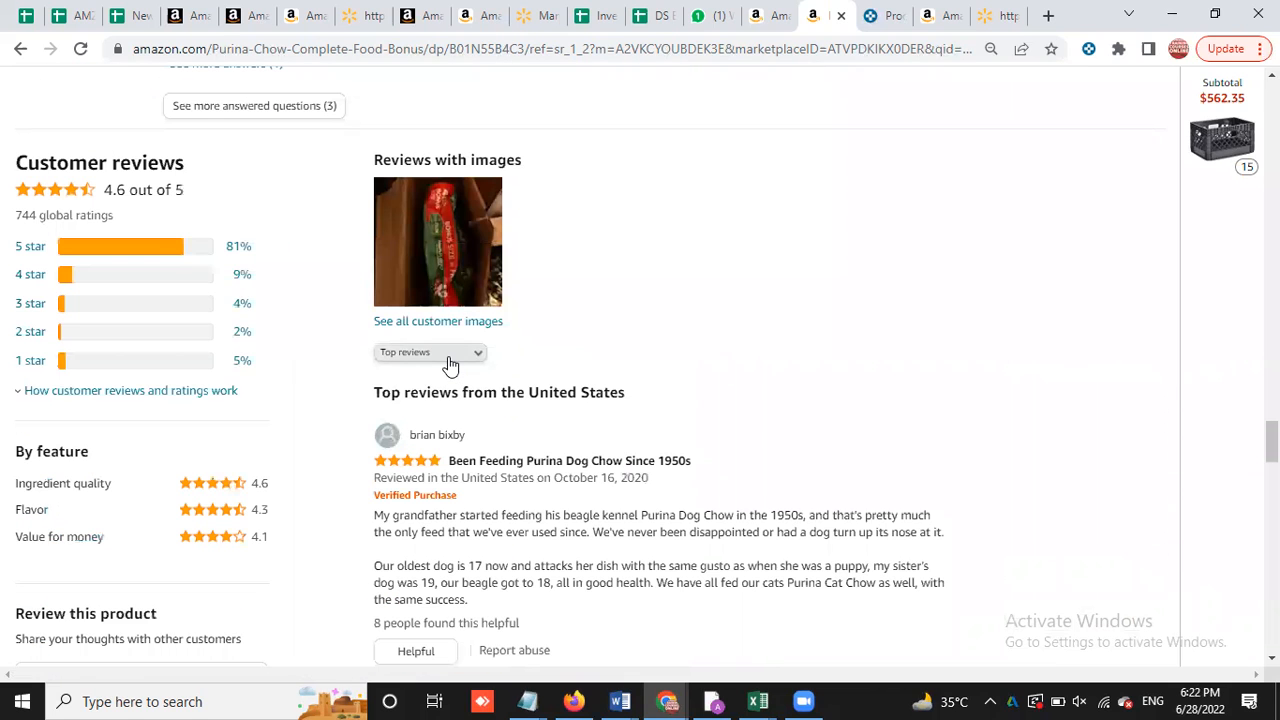
Sort the dog food's customer reviews by most recent and read through their dates, ratings and comments
left_click(448, 356)
left_click(450, 380)
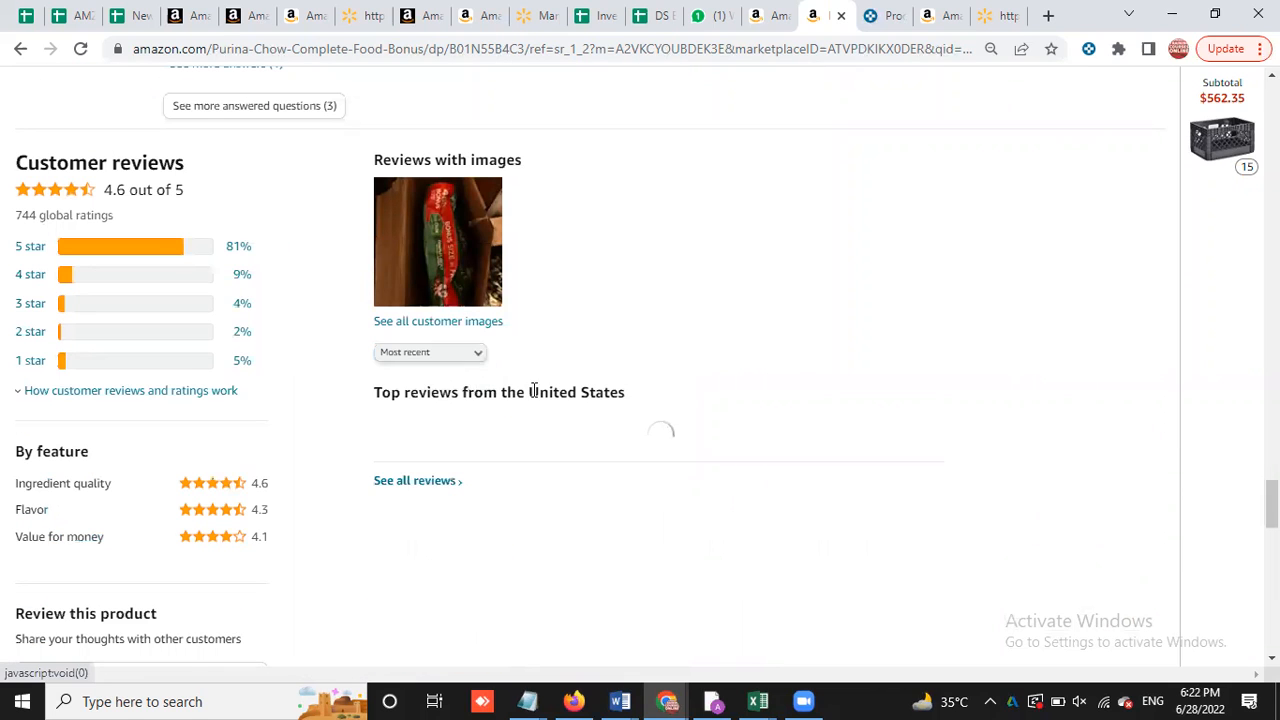
scroll(741, 368, "down", 3)
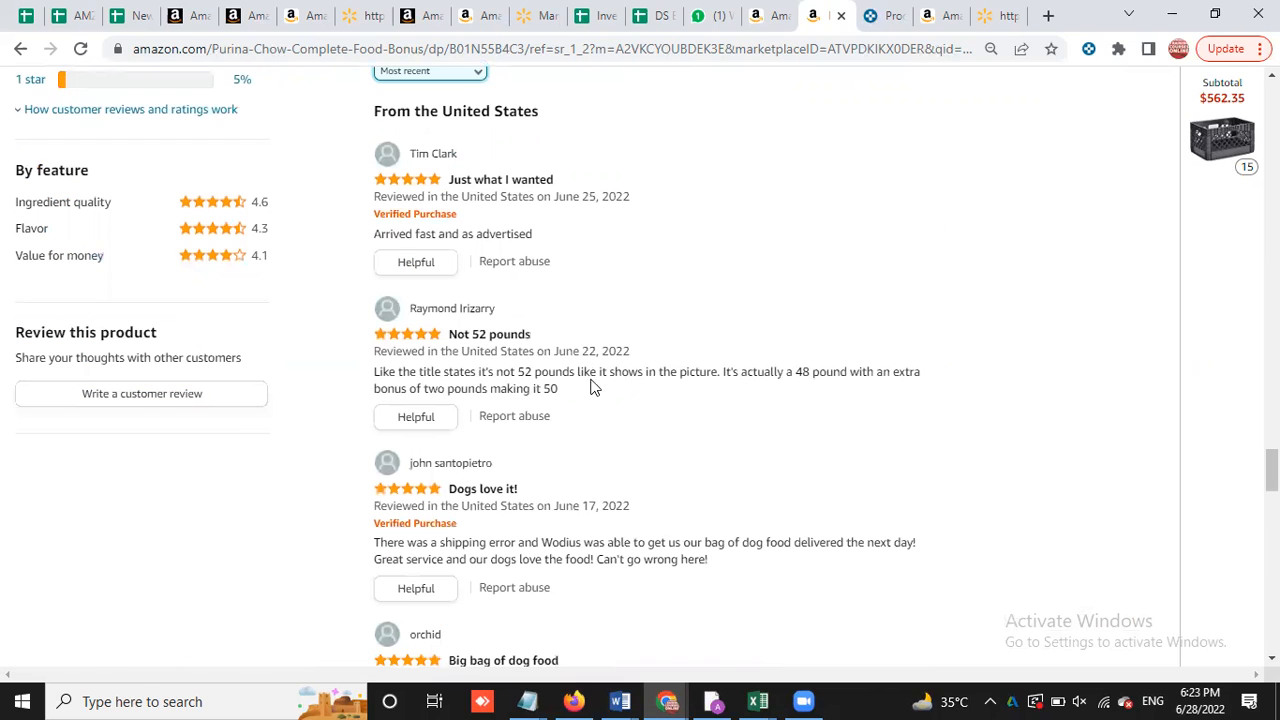
scroll(590, 387, "down", 2)
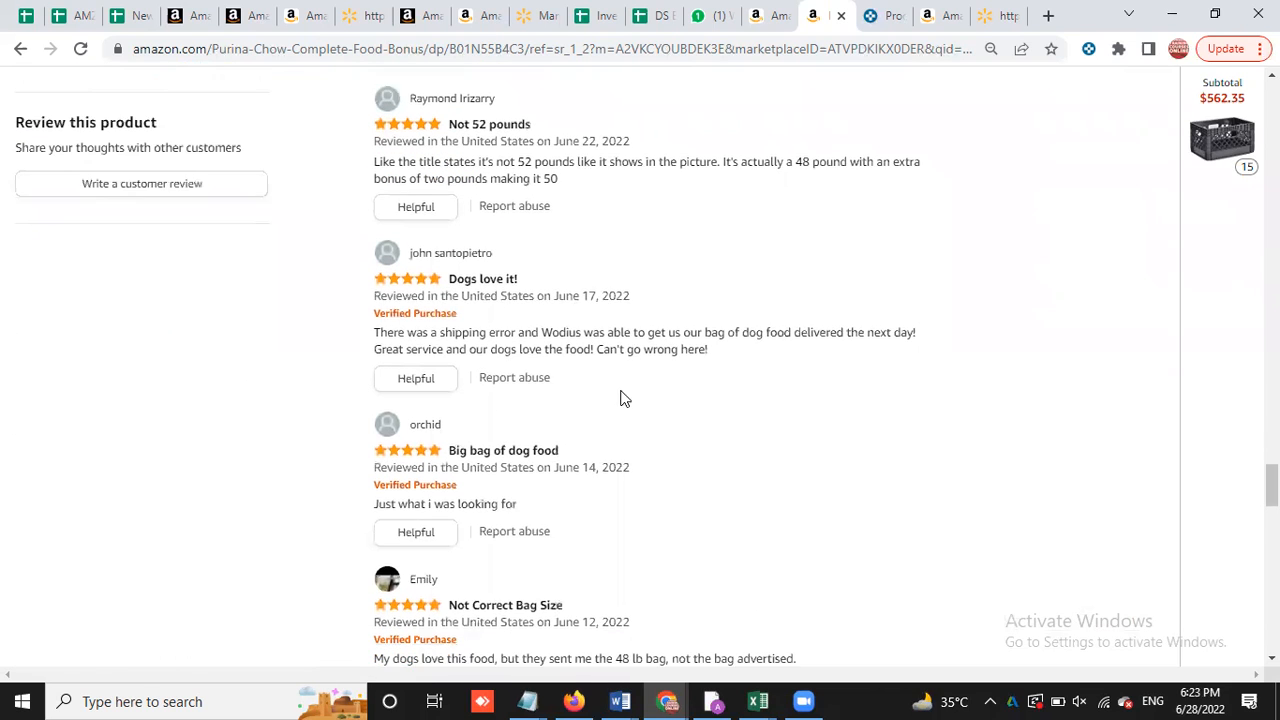
scroll(641, 478, "down", 2)
scroll(609, 491, "down", 2)
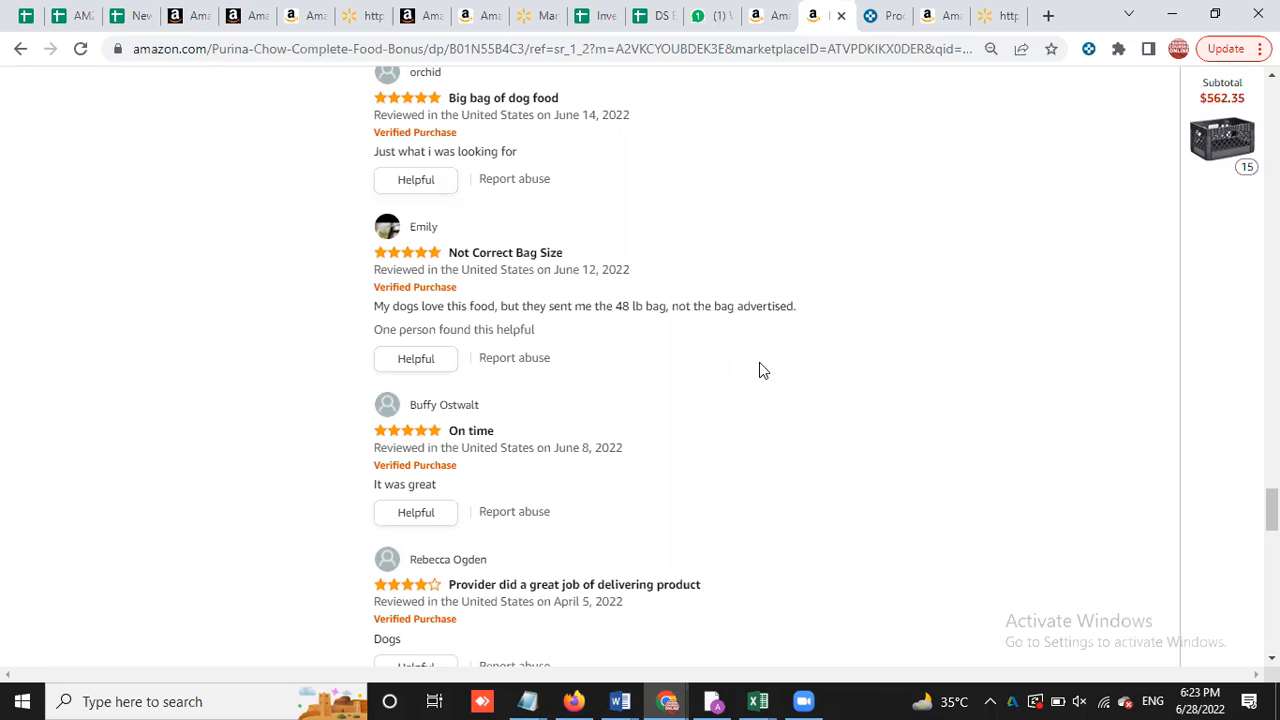
Search Google for the listing's full title, "Purina Dog Chow Complete Dog Food Bonus Size, 50 lbs"
scroll(903, 370, "up", 15)
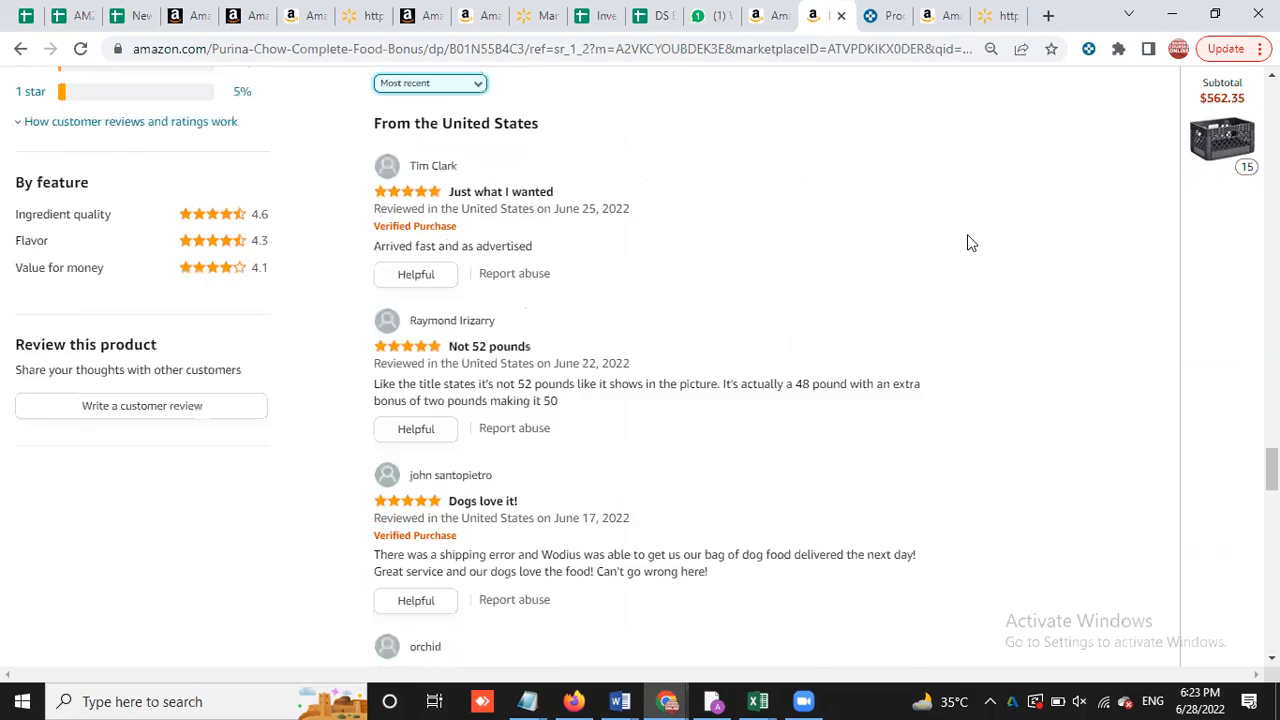
scroll(808, 390, "up", 15)
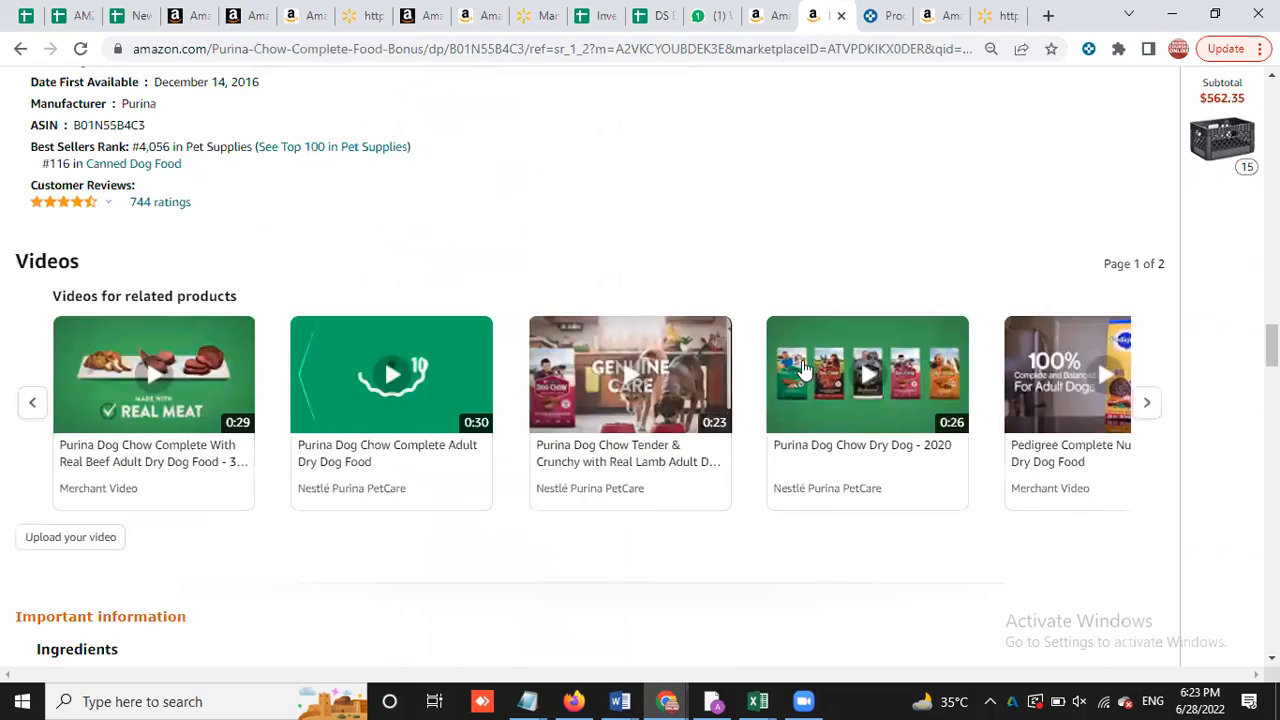
scroll(805, 330, "up", 6)
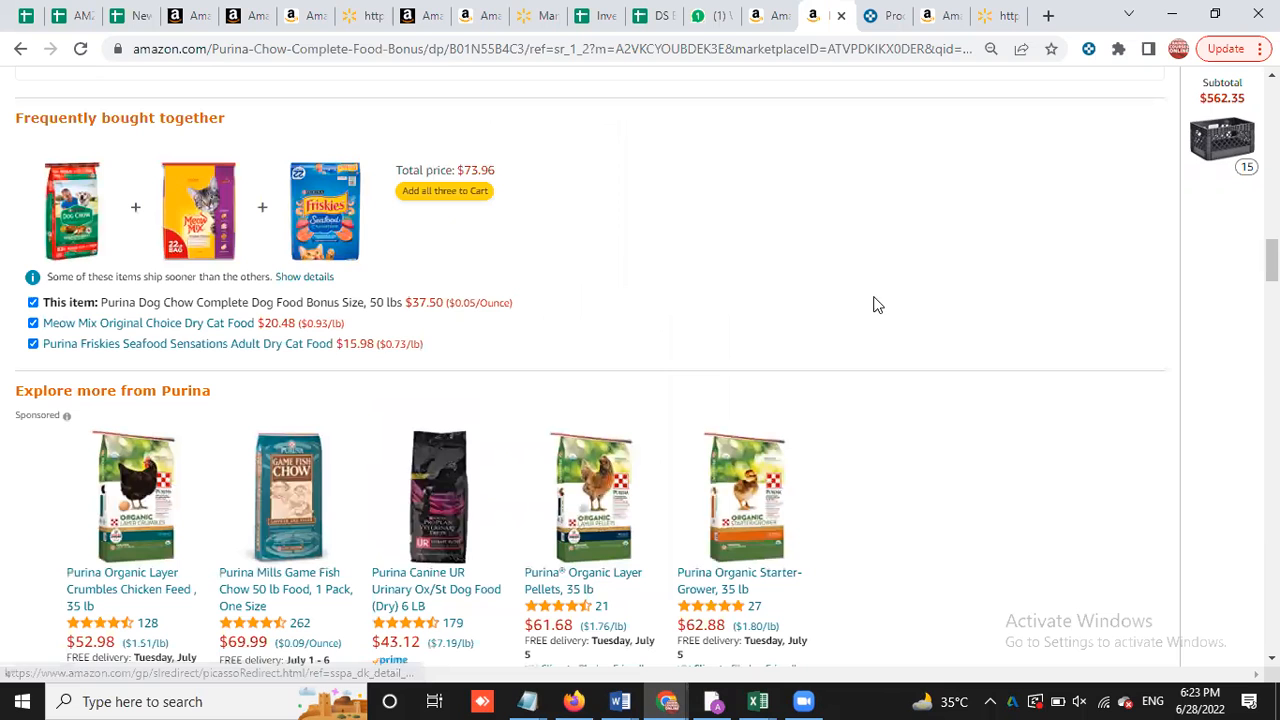
scroll(877, 297, "up", 15)
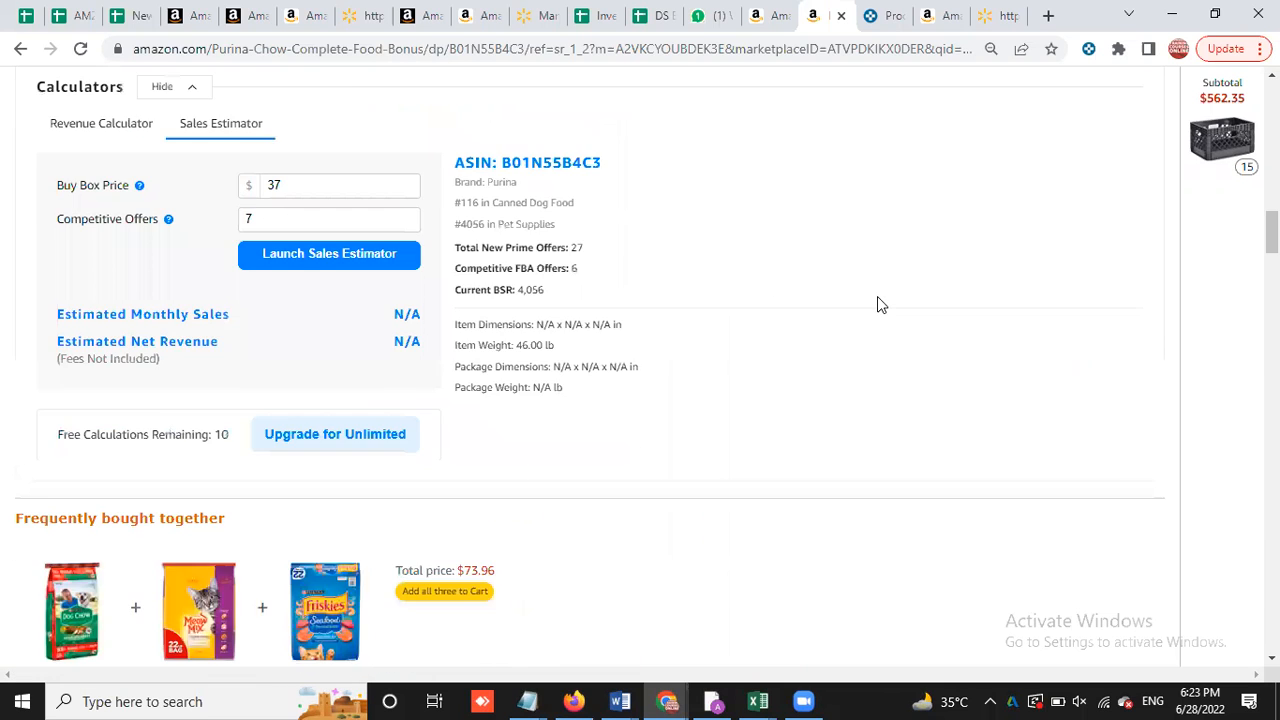
scroll(877, 305, "up", 7)
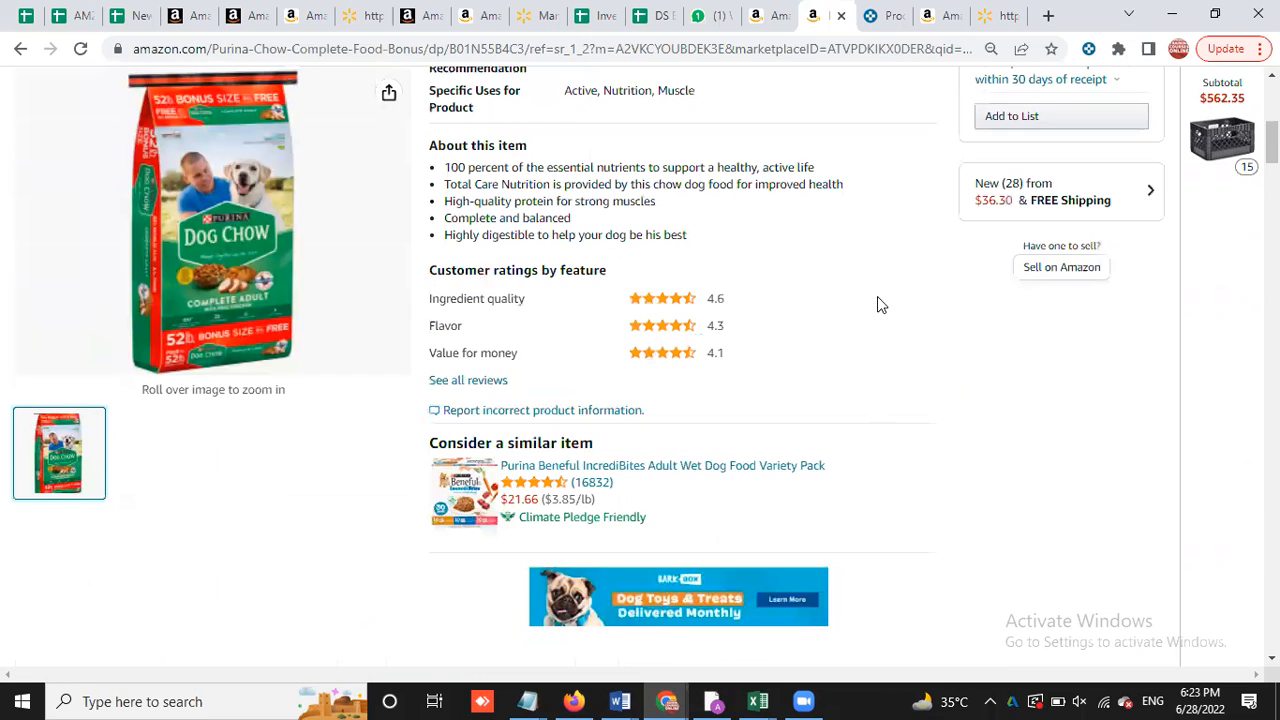
scroll(857, 325, "up", 2)
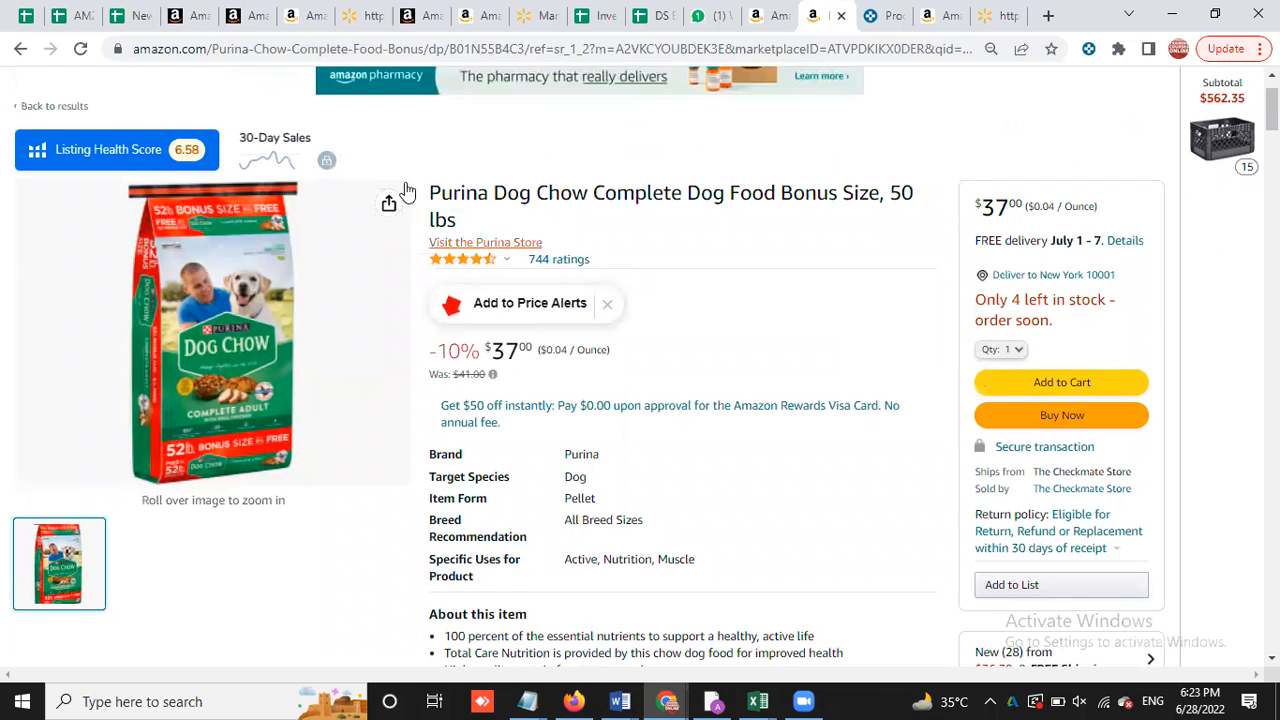
triple_click(435, 203)
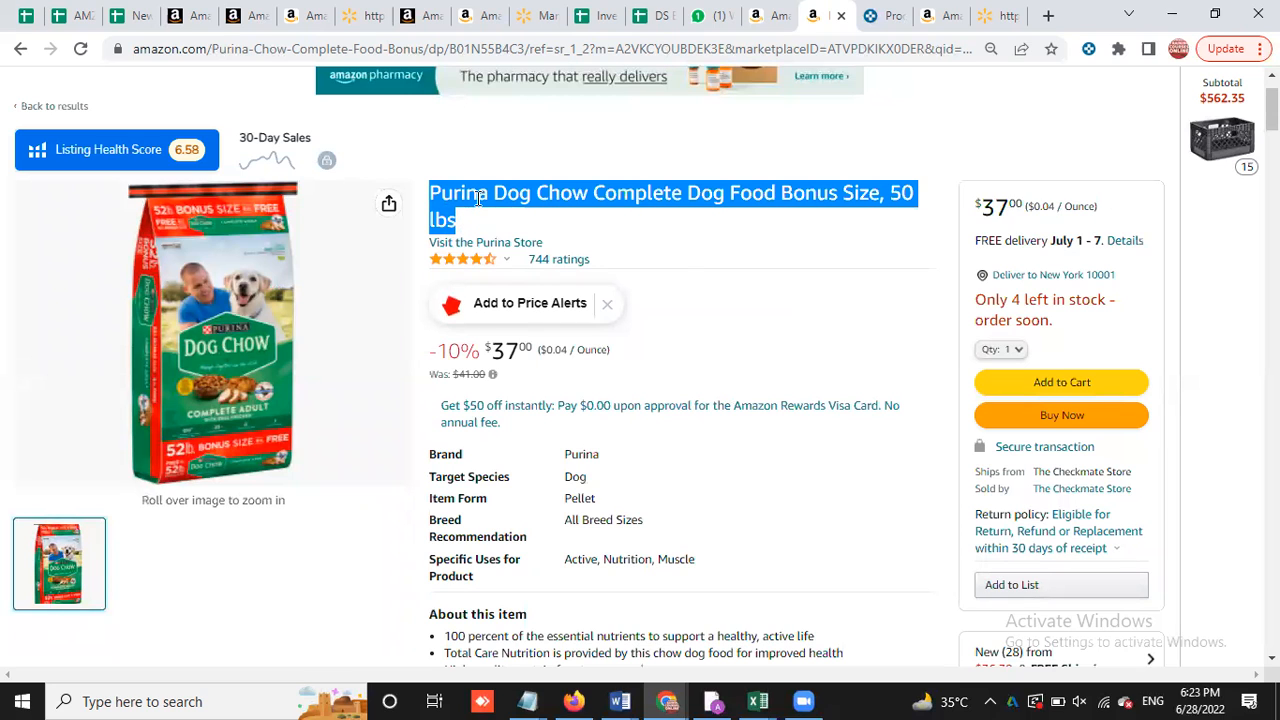
right_click(475, 195)
left_click(553, 263)
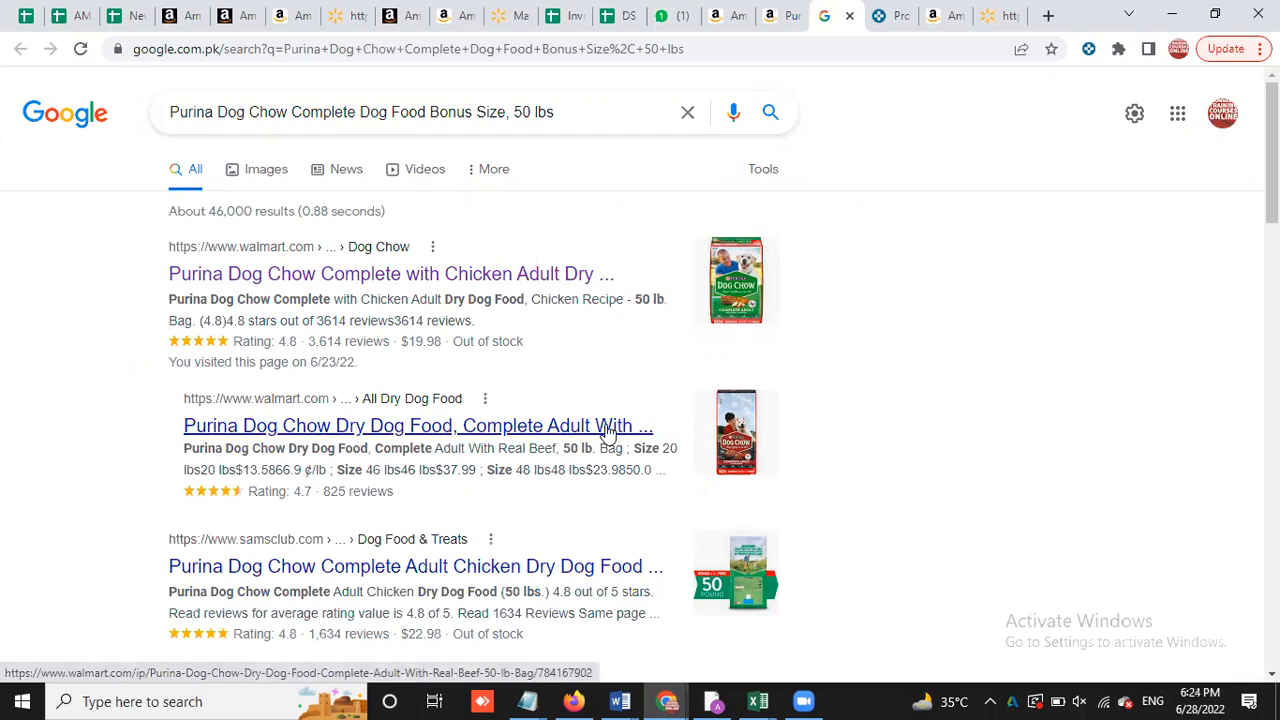
Open the Walmart result for Purina Dog Chow Complete with Chicken and check its availability, sizes and prices
scroll(600, 400, "down", 1)
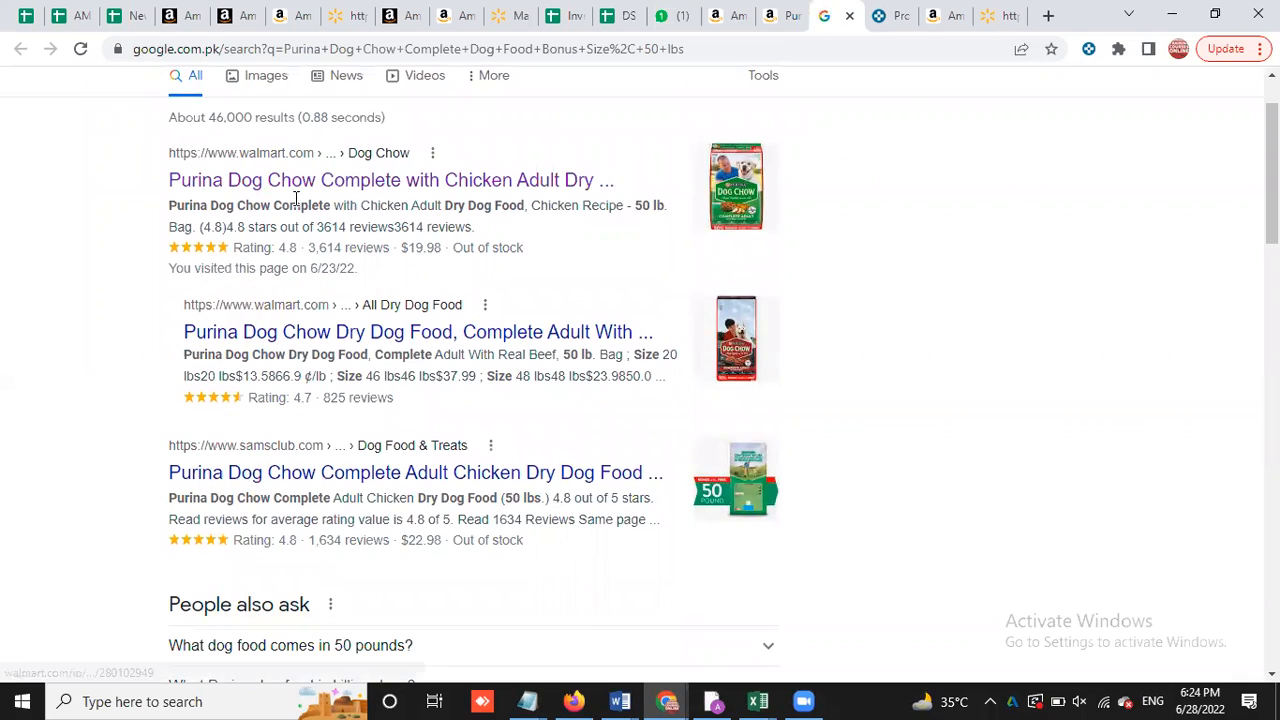
left_click(312, 190)
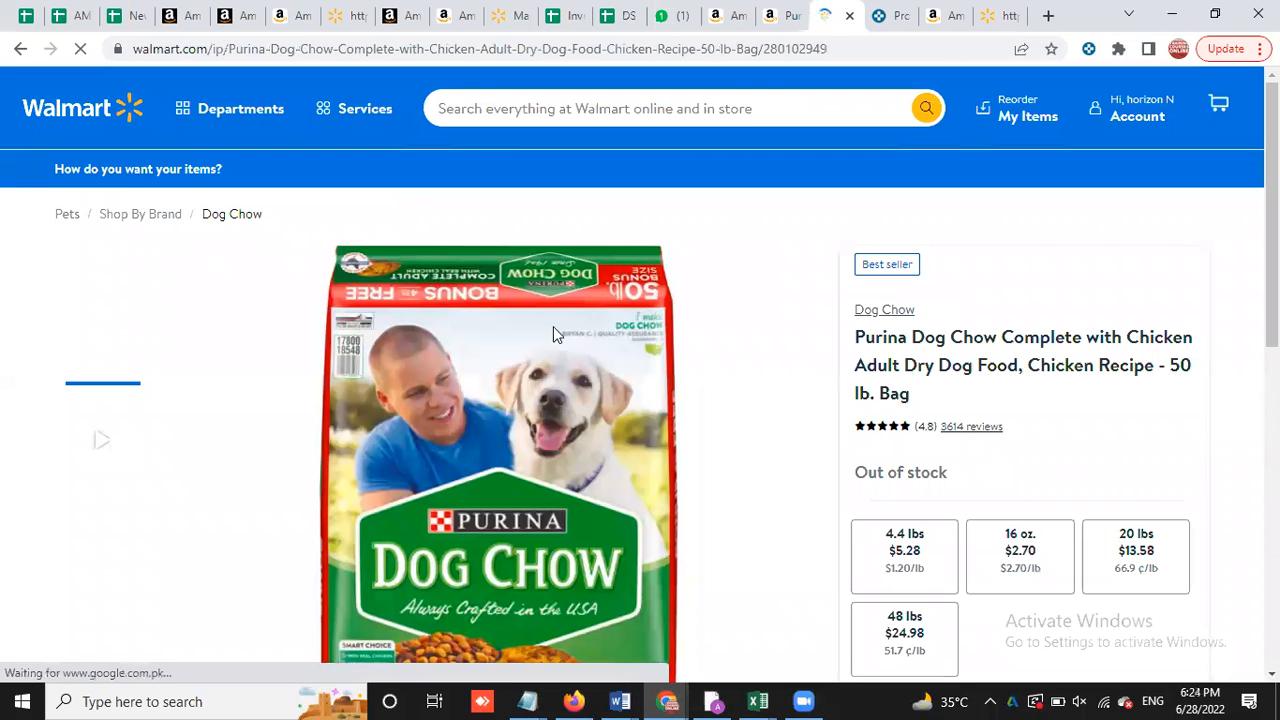
scroll(900, 400, "down", 3)
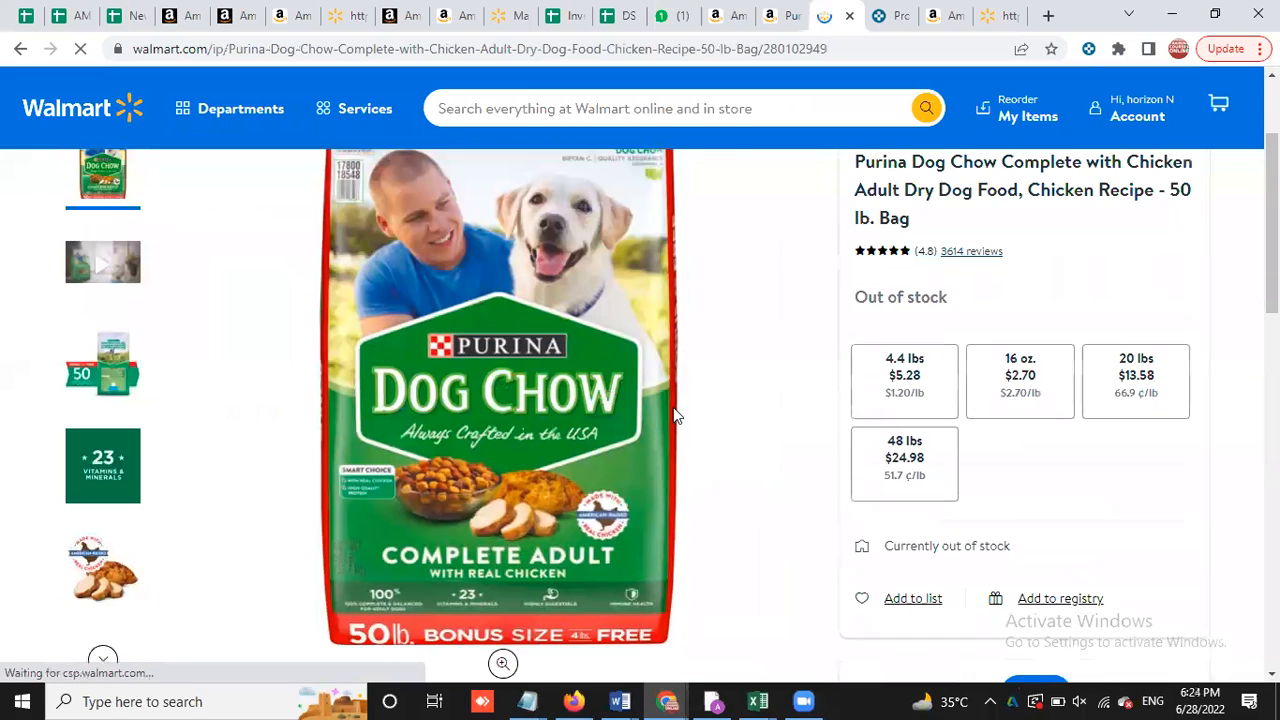
scroll(677, 415, "down", 2)
scroll(697, 430, "up", 1)
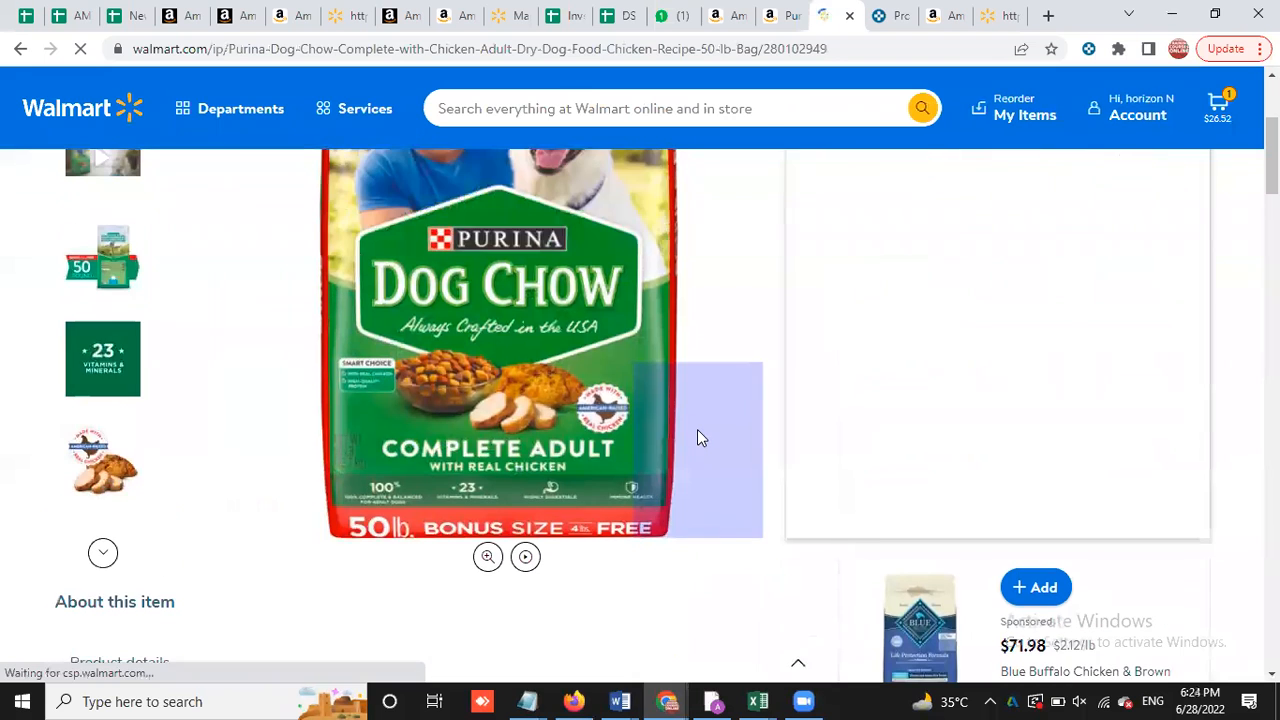
Compare the bag design and bonus size in the Amazon product image with the Walmart listing's image and size options
left_click(768, 14)
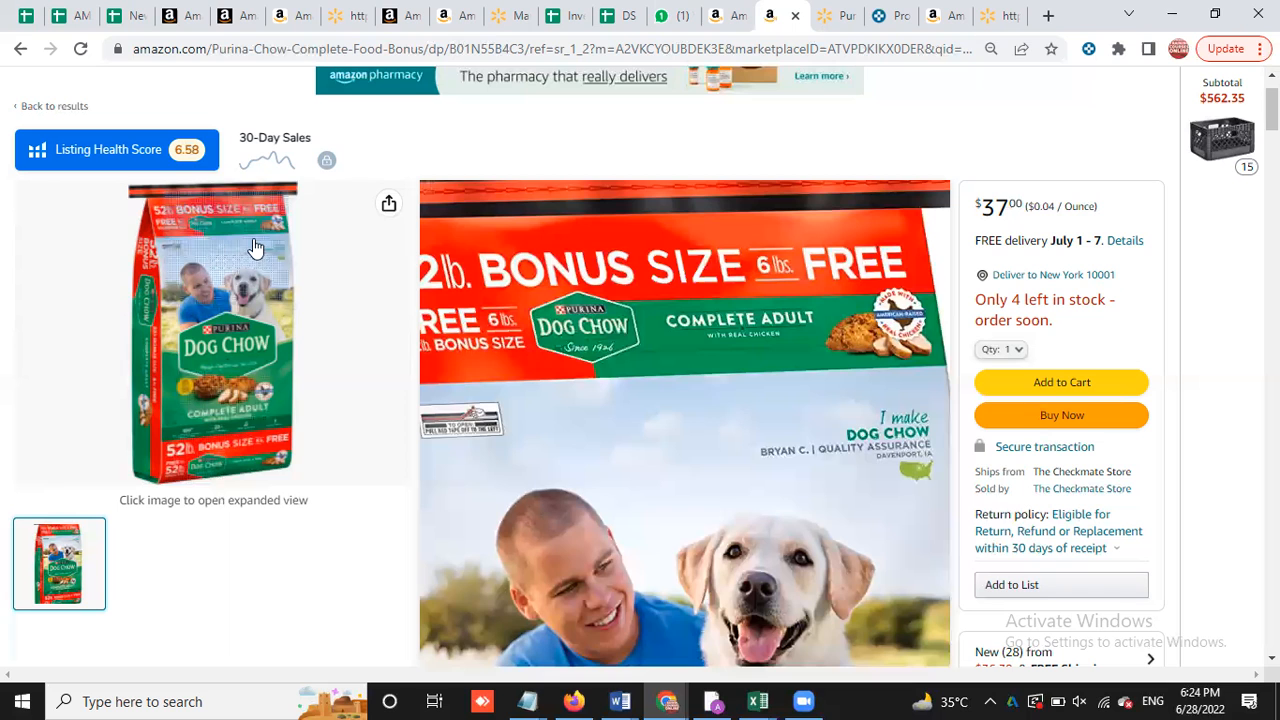
left_click(827, 13)
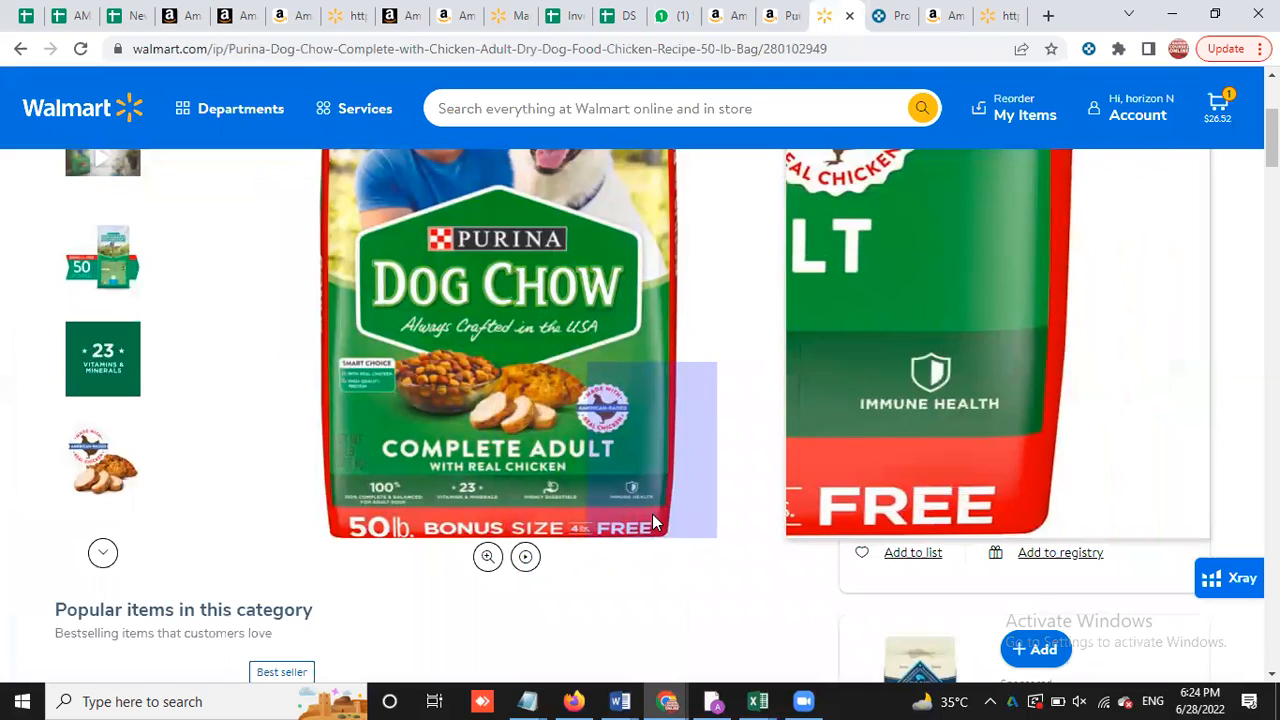
scroll(655, 522, "up", 3)
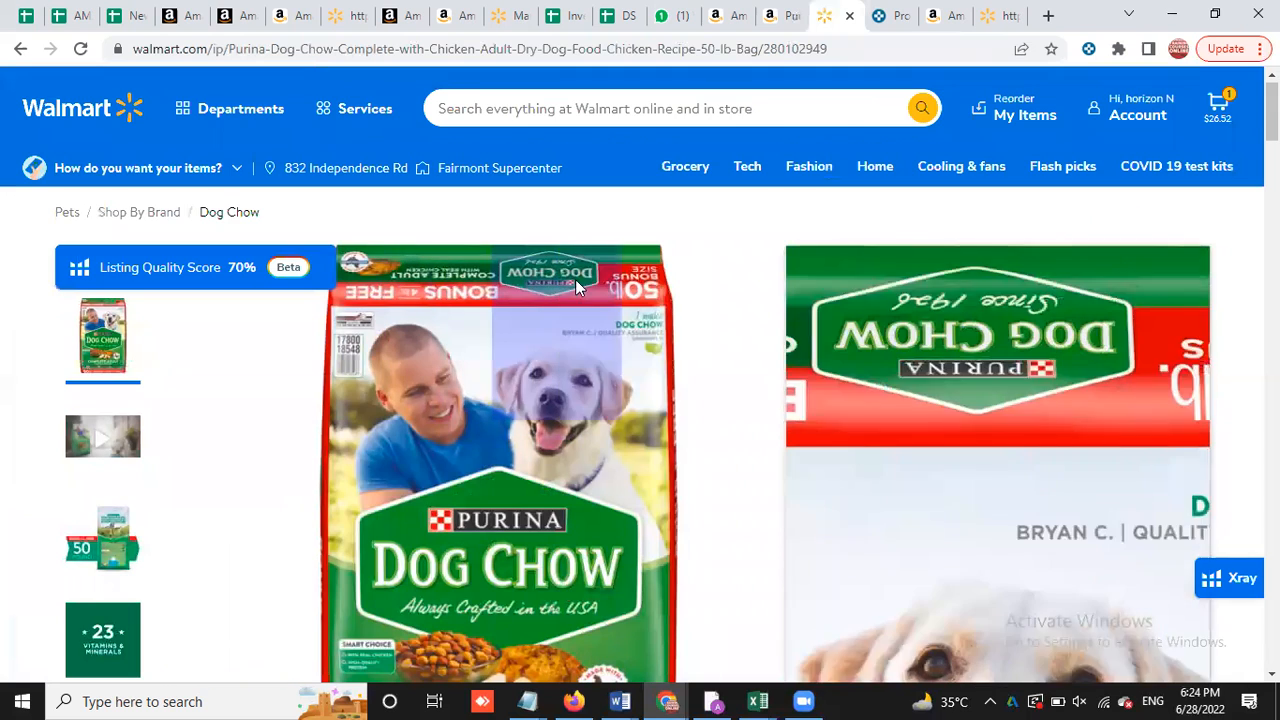
scroll(560, 537, "down", 1)
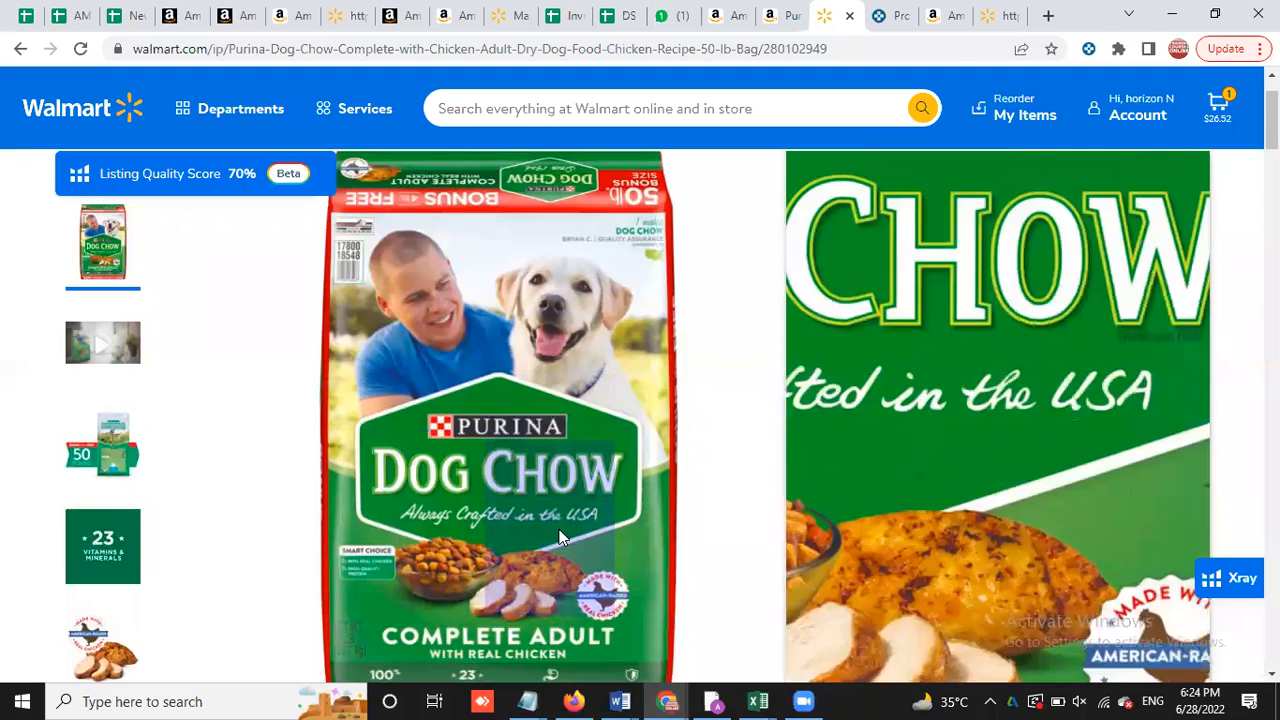
scroll(560, 537, "down", 2)
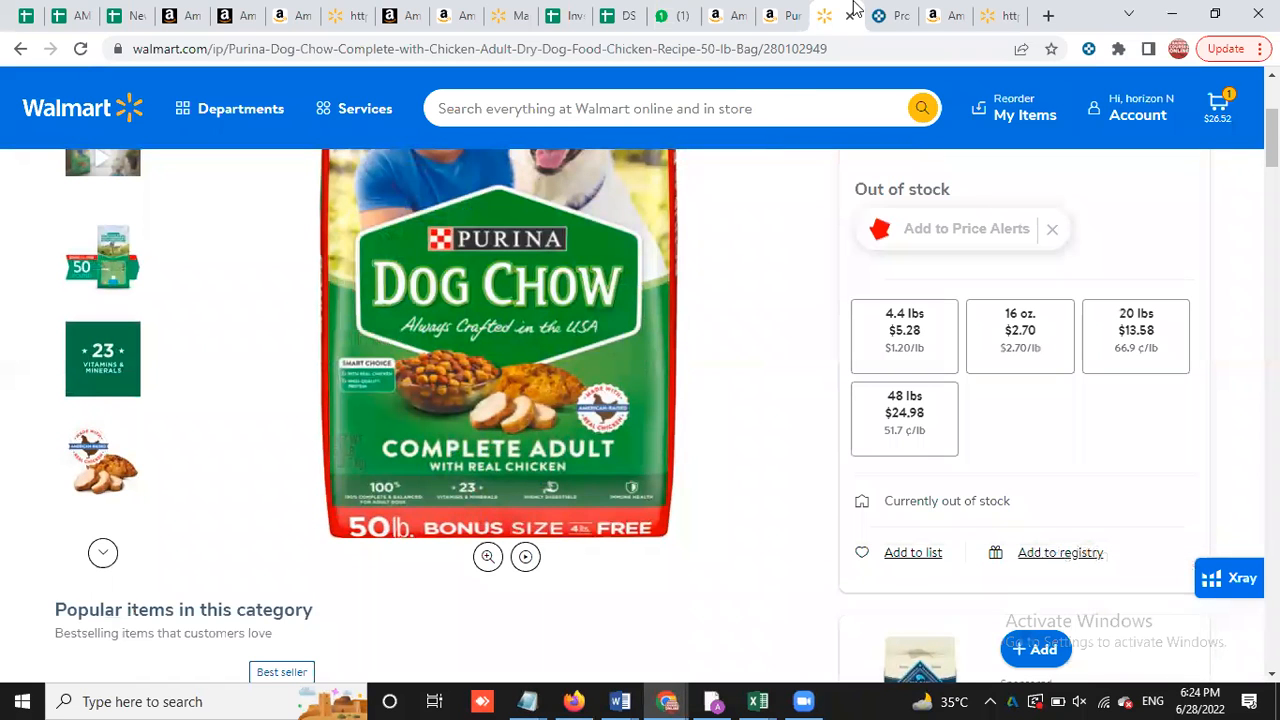
Return to the Amazon dog food listing and clear the title selection
left_click(883, 18)
key("ctrl+shift+Tab")
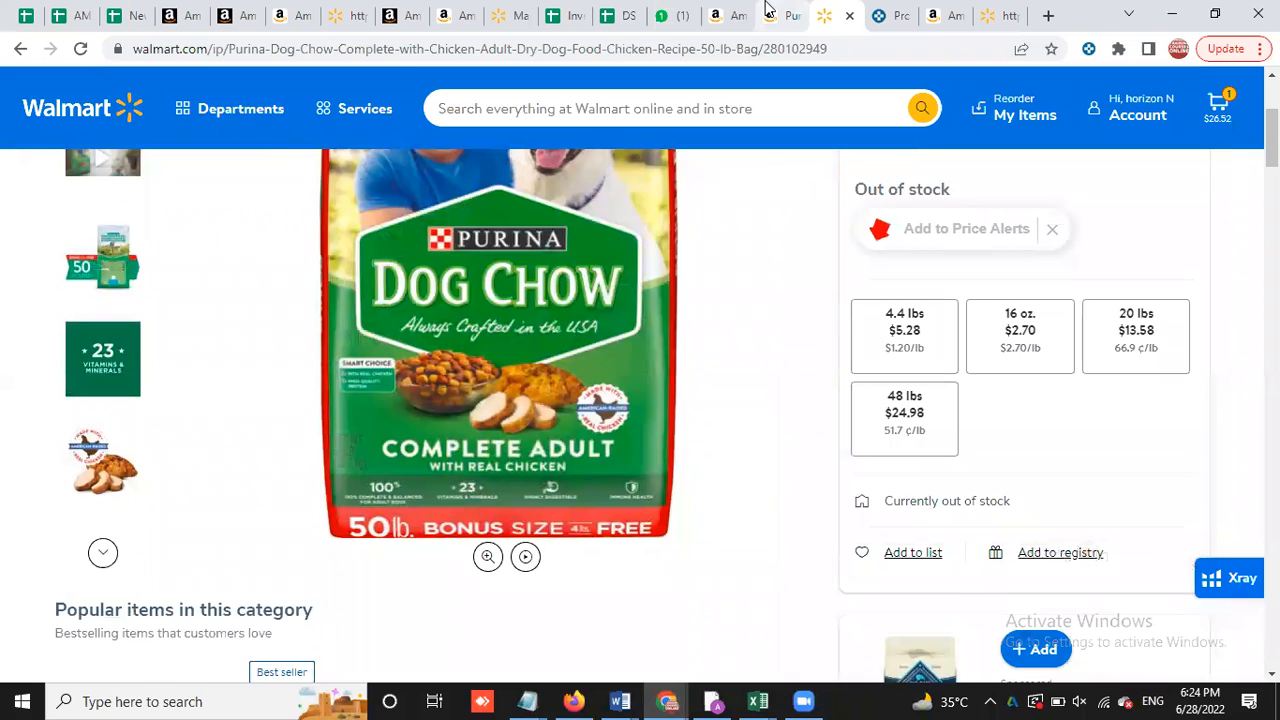
key("ctrl+shift+Tab")
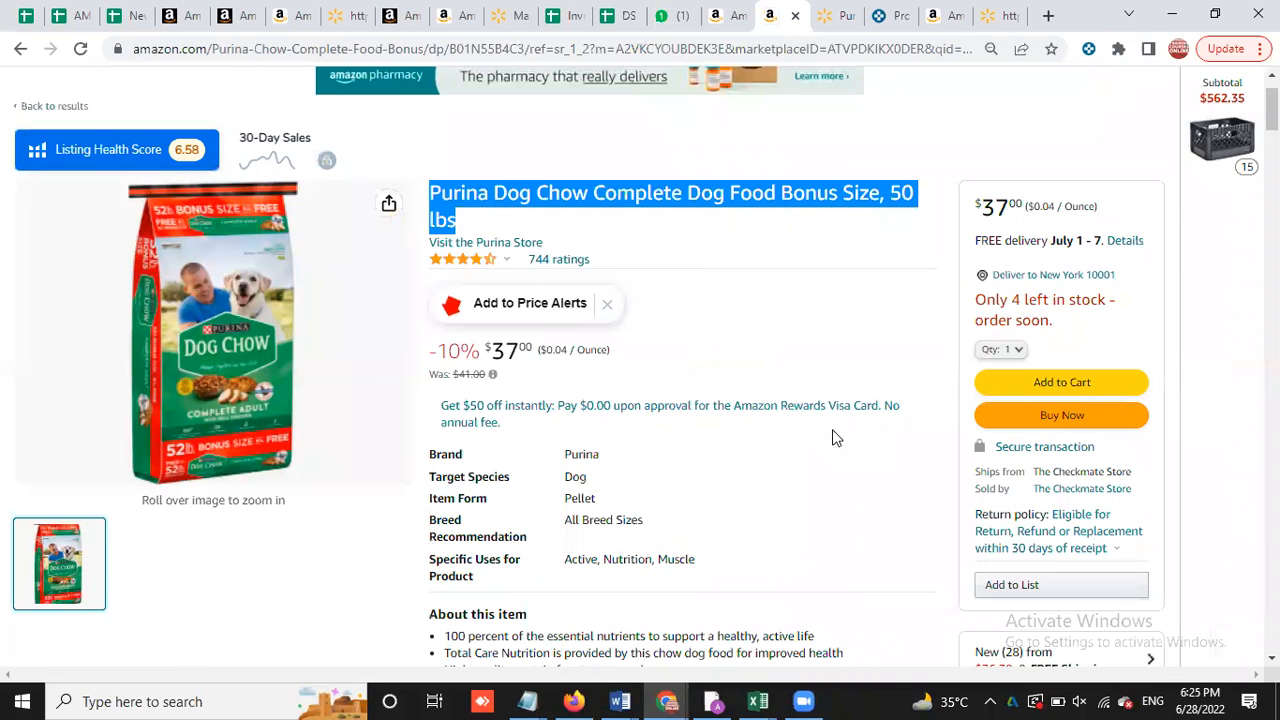
left_click(1202, 235)
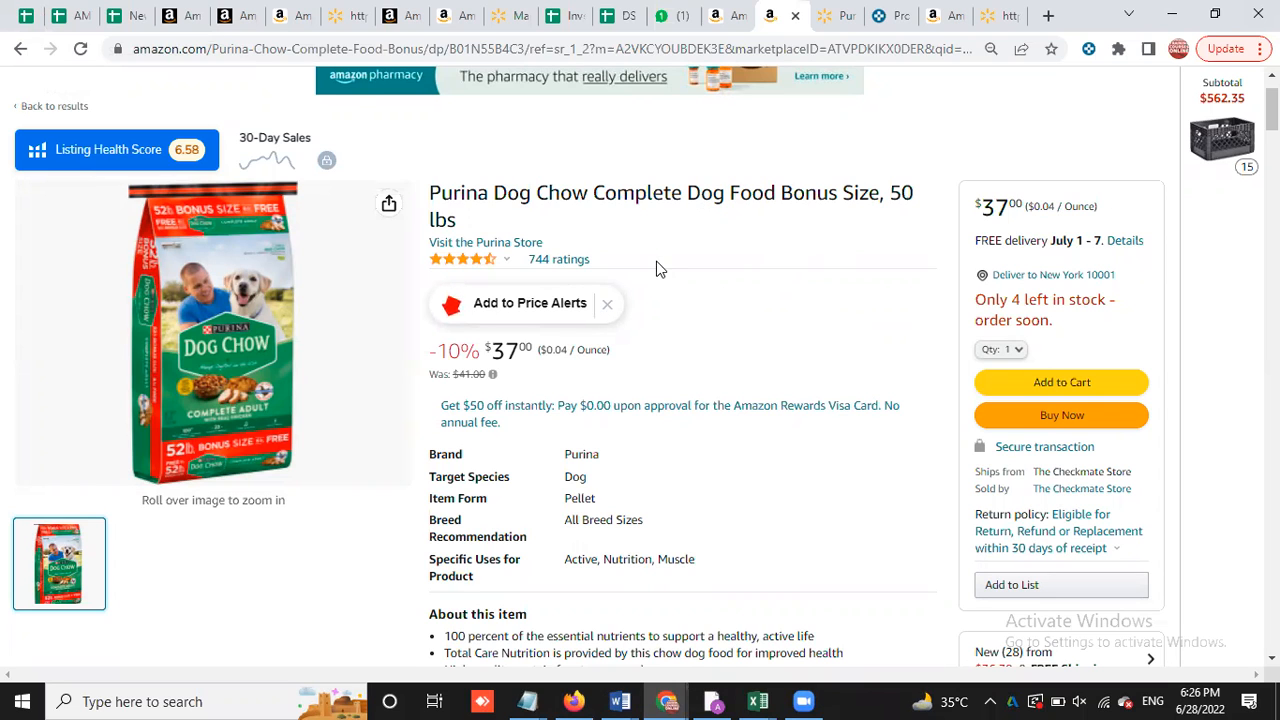
Select the ASIN B01N55B4C3 in the product page's address, check the item in the seller's storefront, and return to its product page
mouse_move(129, 399)
scroll(900, 338, "up", 1)
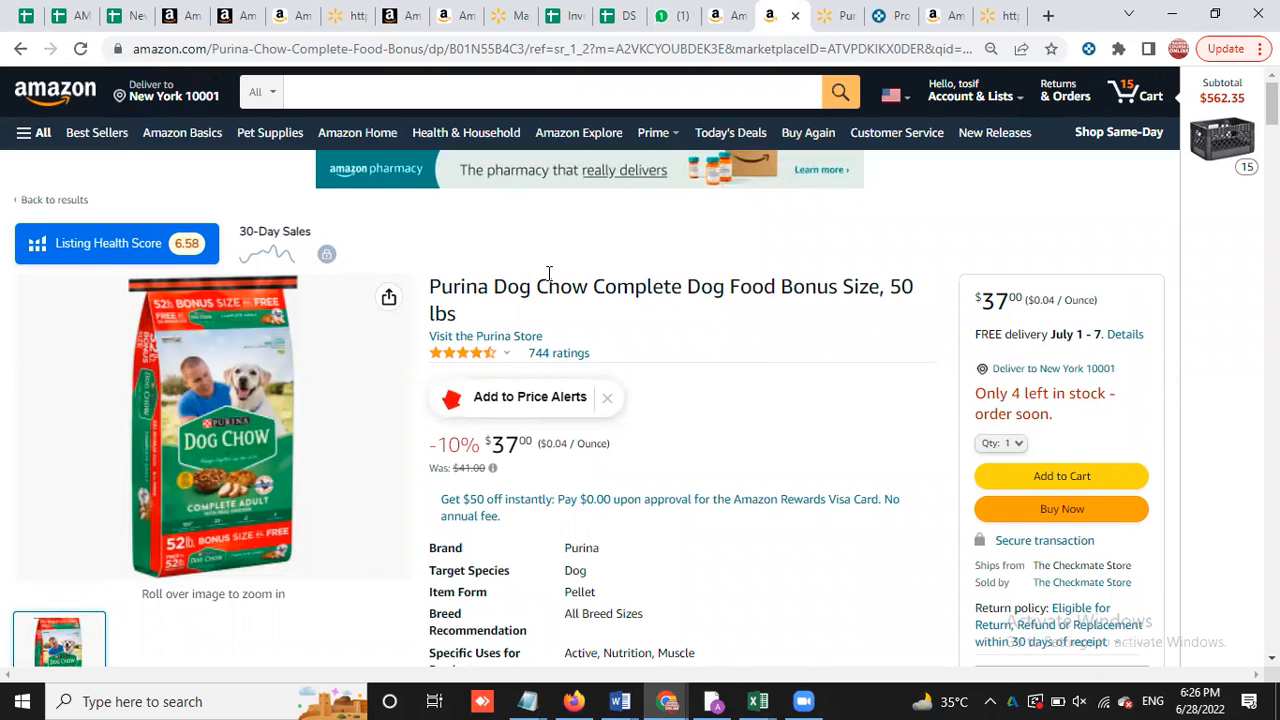
left_click(485, 52)
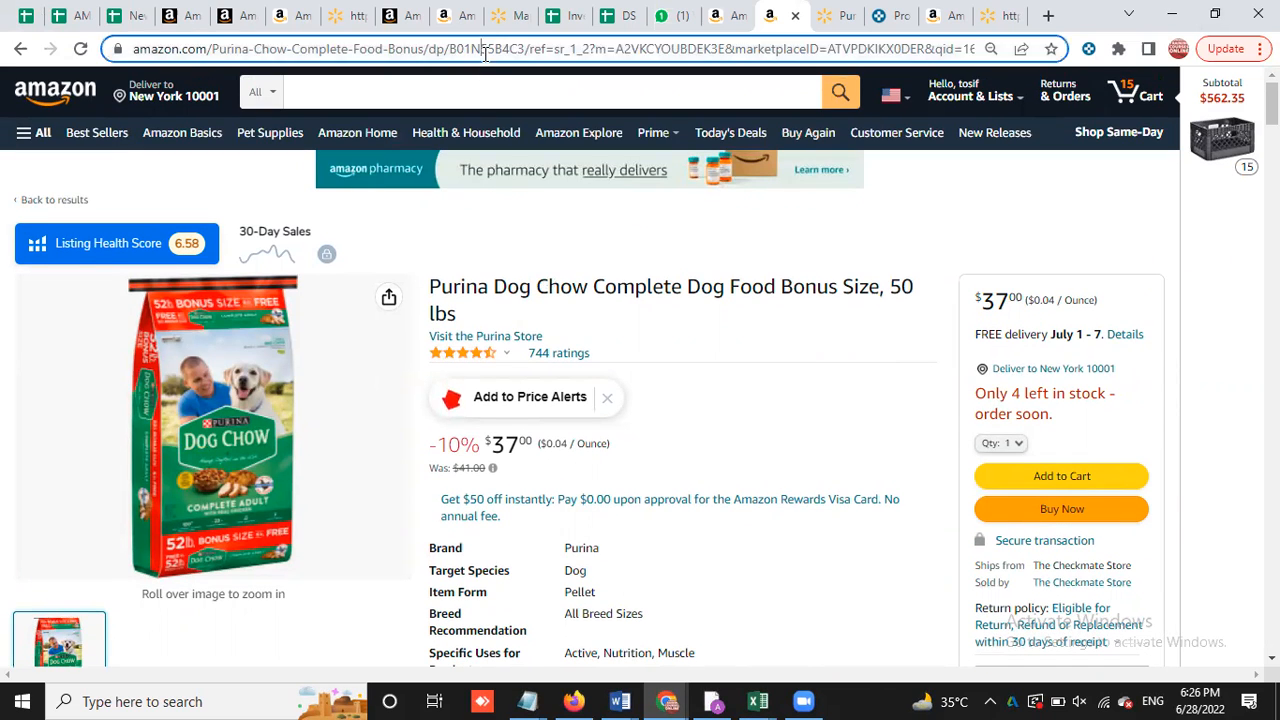
double_click(485, 52)
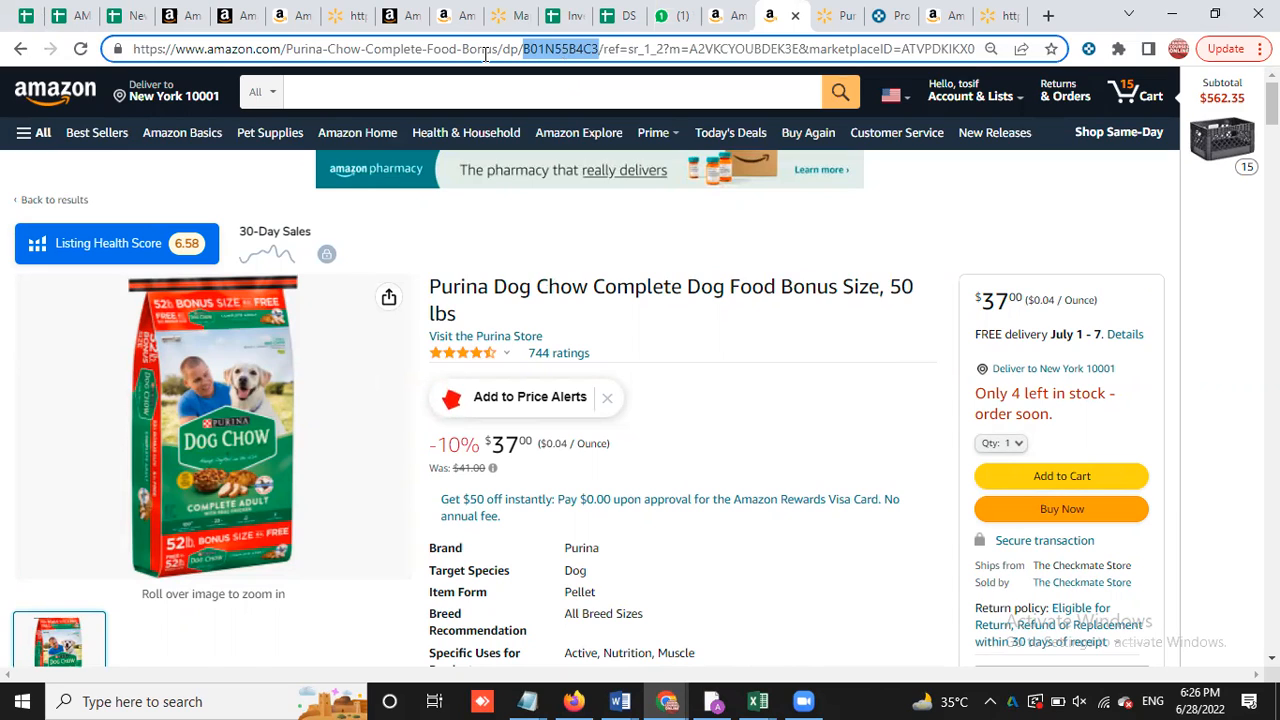
left_click(727, 20)
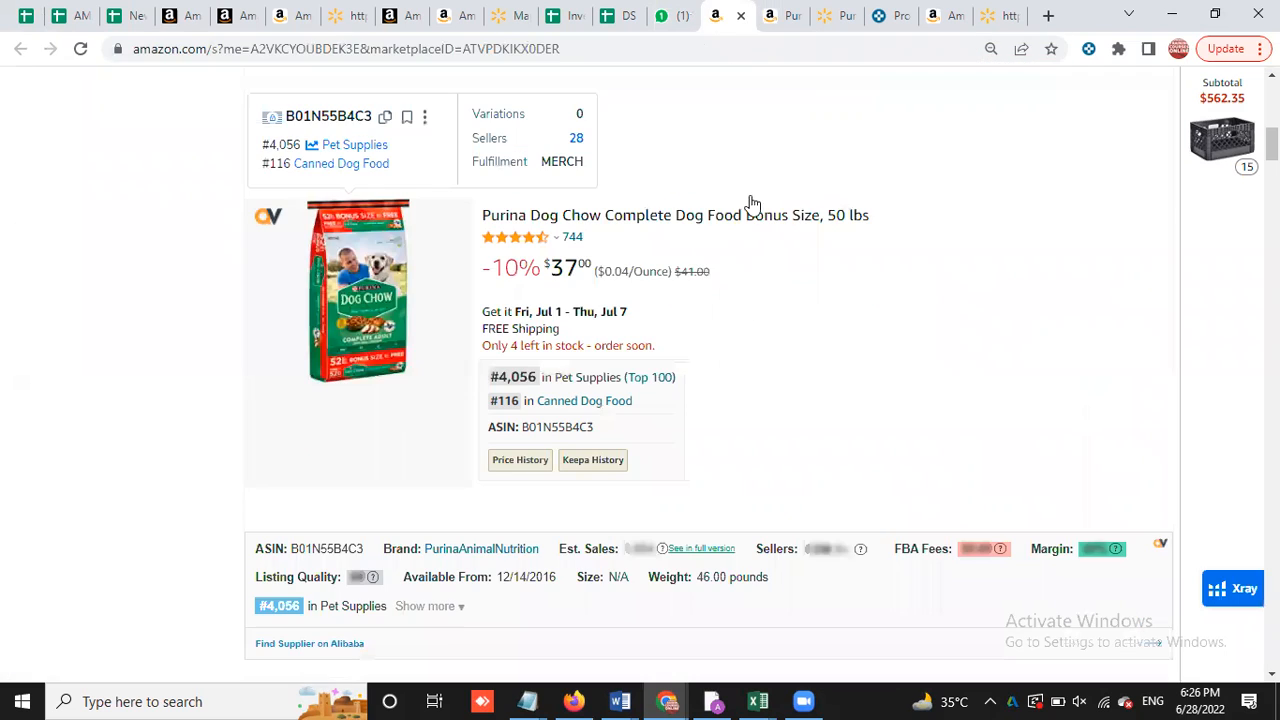
left_click(765, 17)
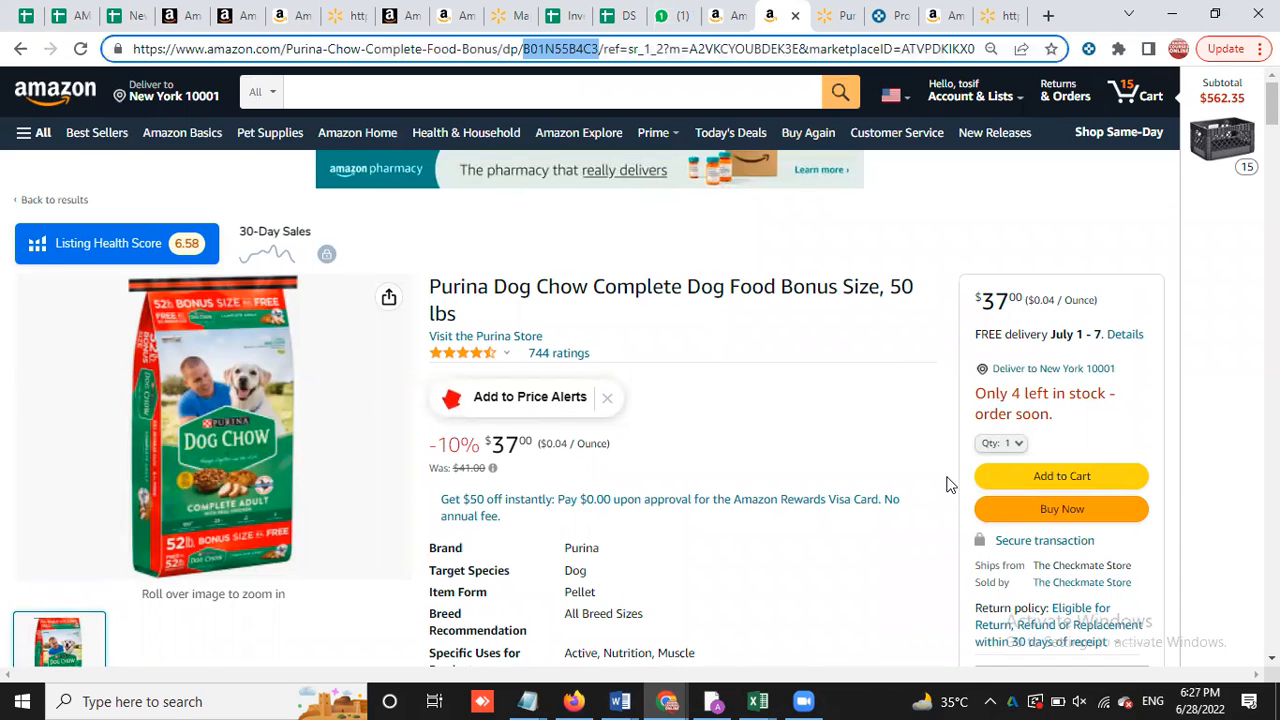
Check the other new offers on the Amazon Purina Dog Chow page, and review the Walmart listing's image, availability and size options
scroll(960, 460, "down", 5)
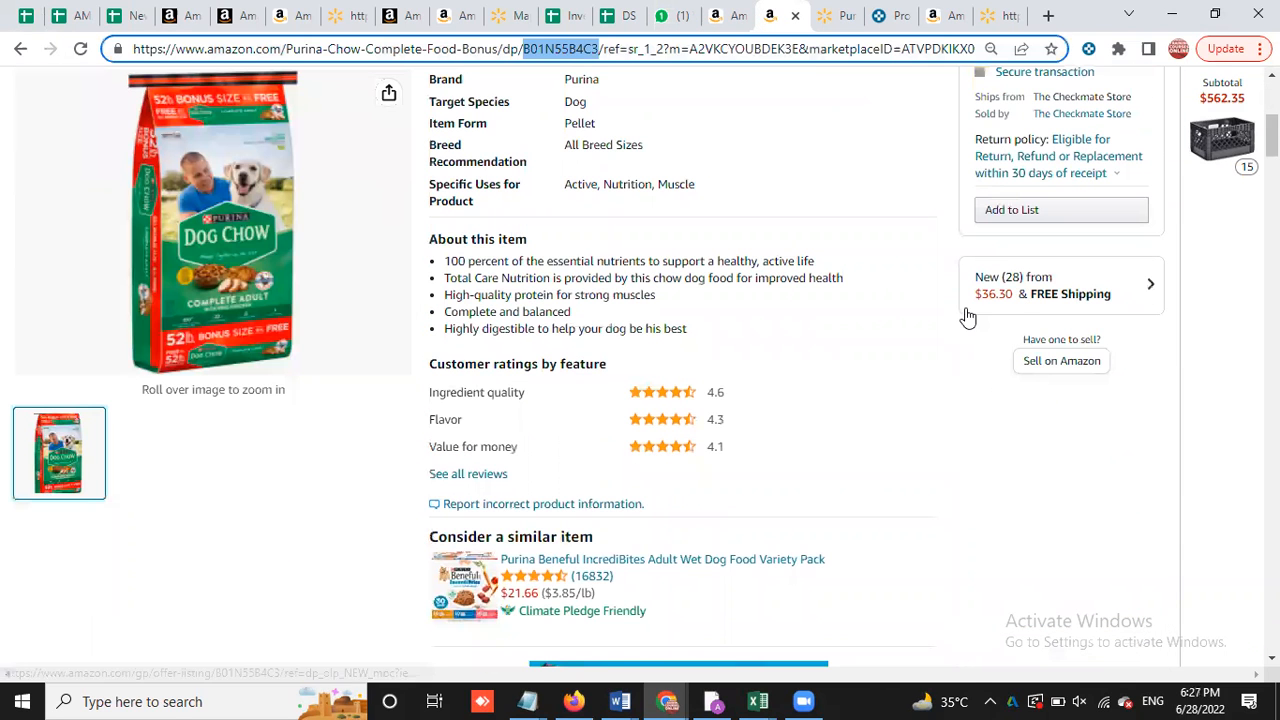
scroll(973, 317, "up", 5)
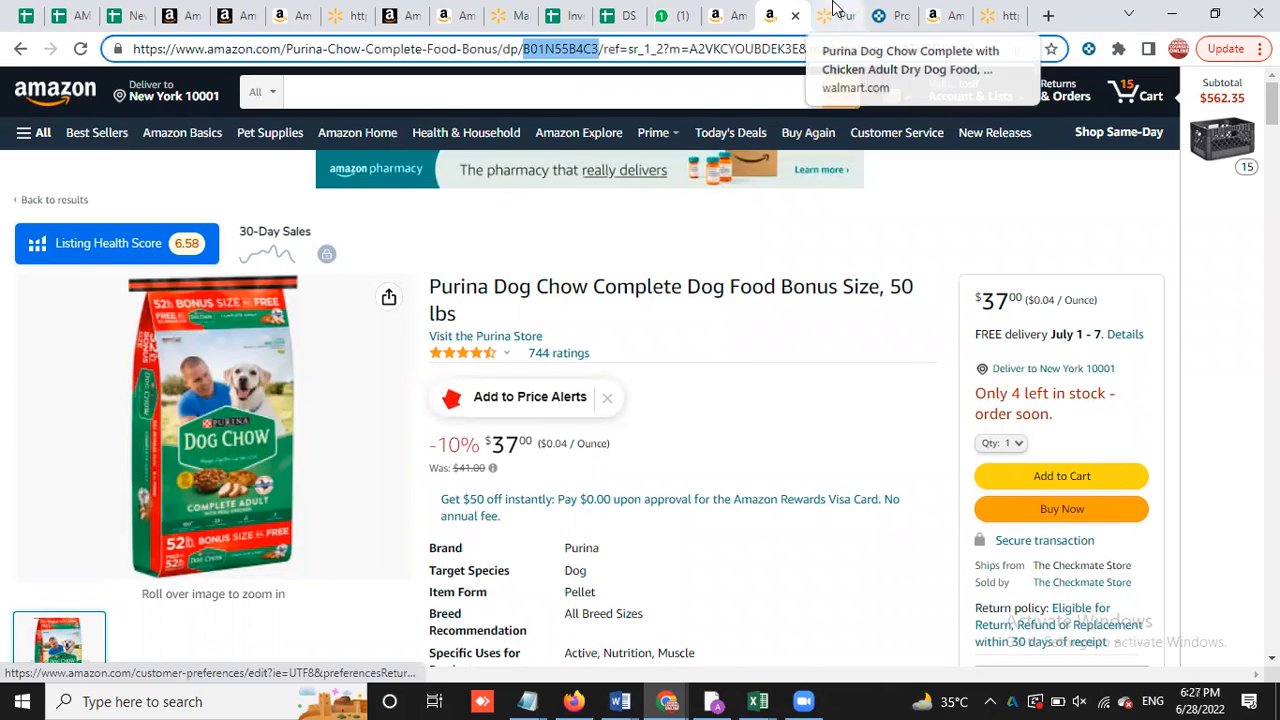
left_click(846, 17)
scroll(760, 420, "down", 2)
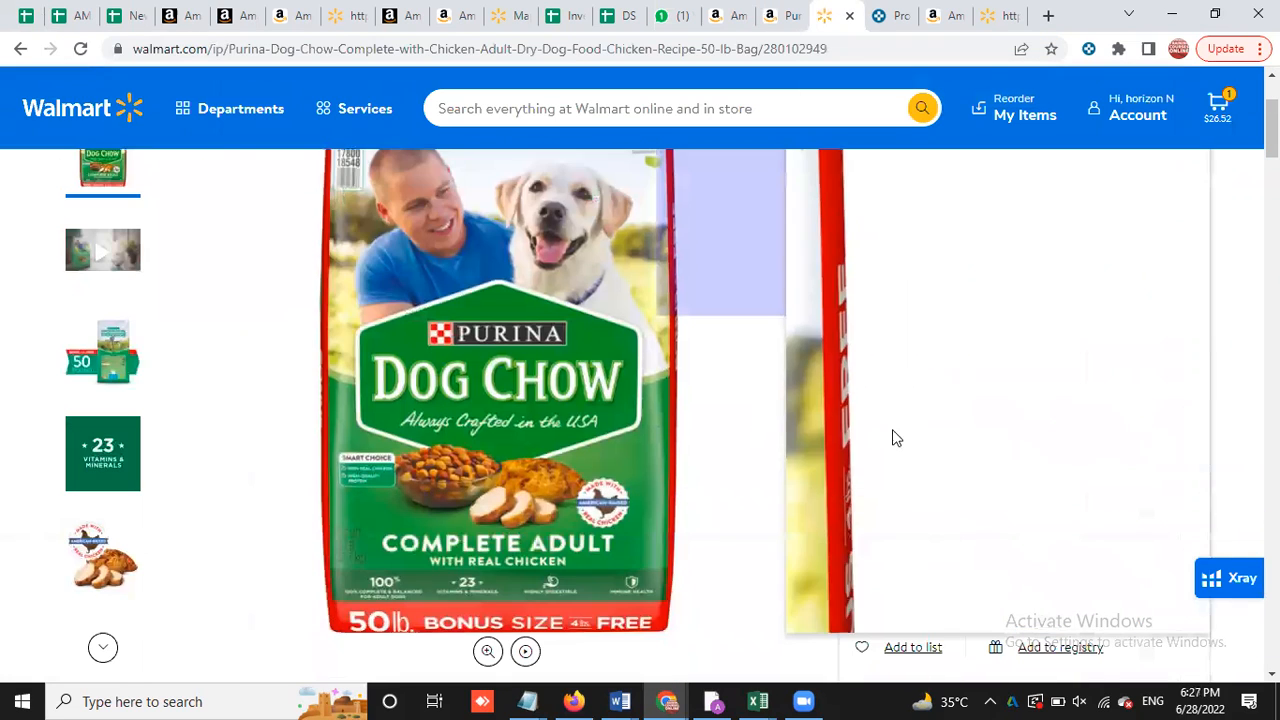
scroll(920, 436, "up", 2)
scroll(1000, 400, "down", 2)
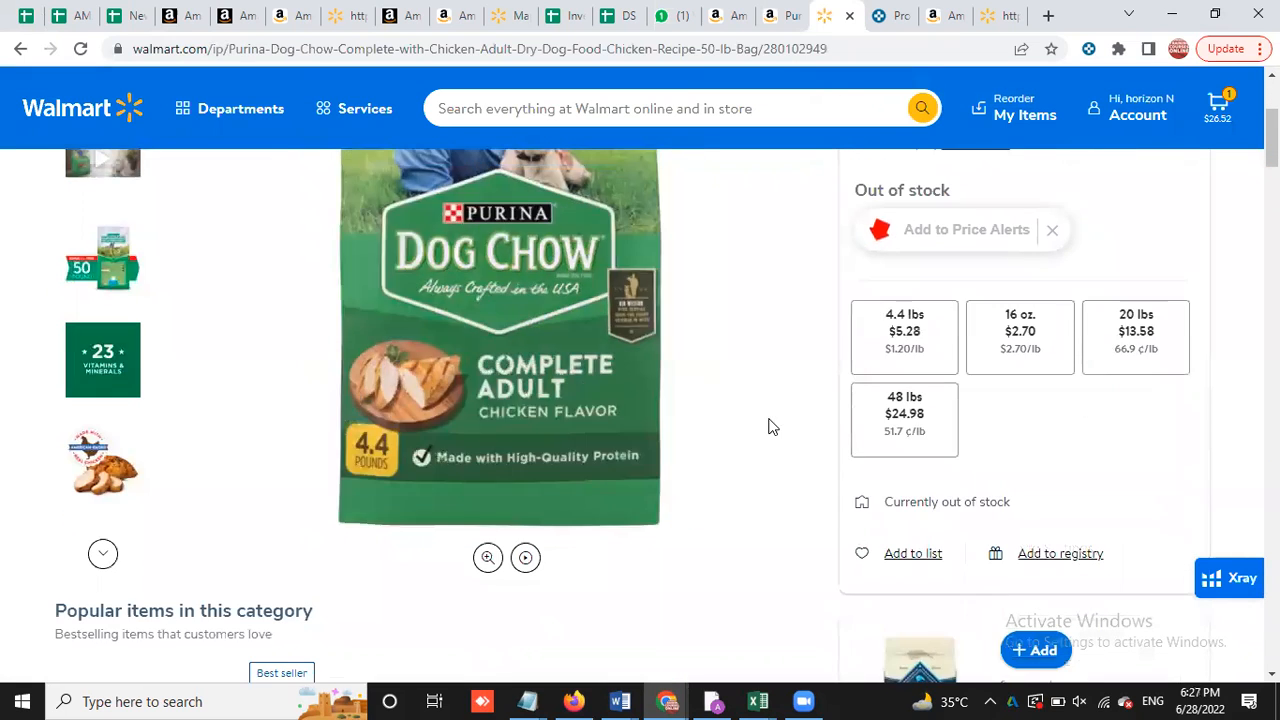
scroll(768, 423, "up", 1)
scroll(1023, 411, "up", 1)
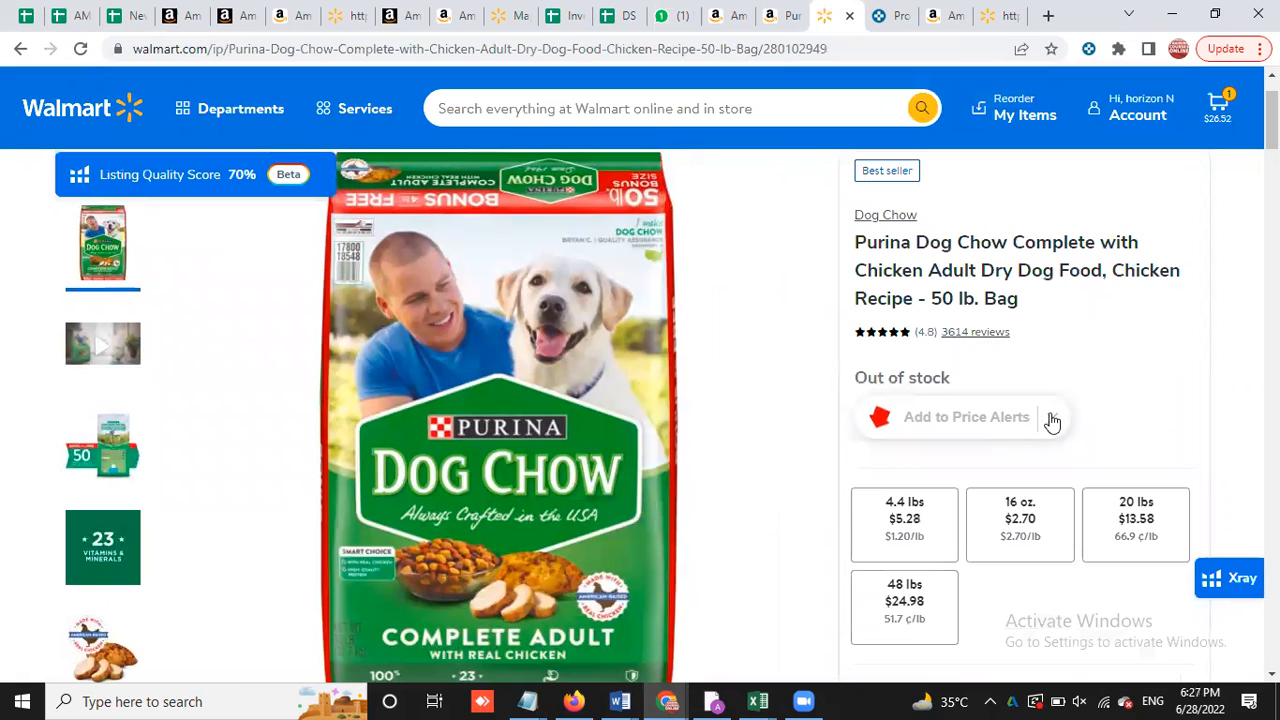
scroll(1055, 412, "down", 2)
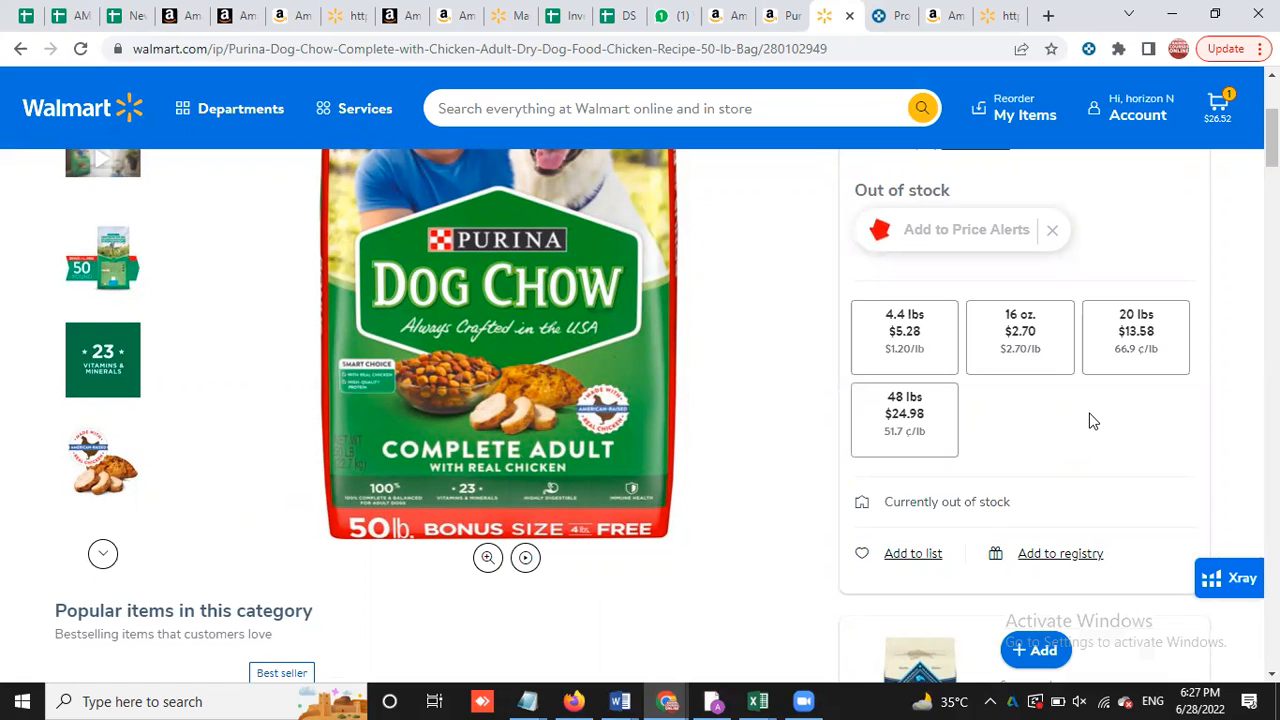
scroll(1089, 405, "up", 2)
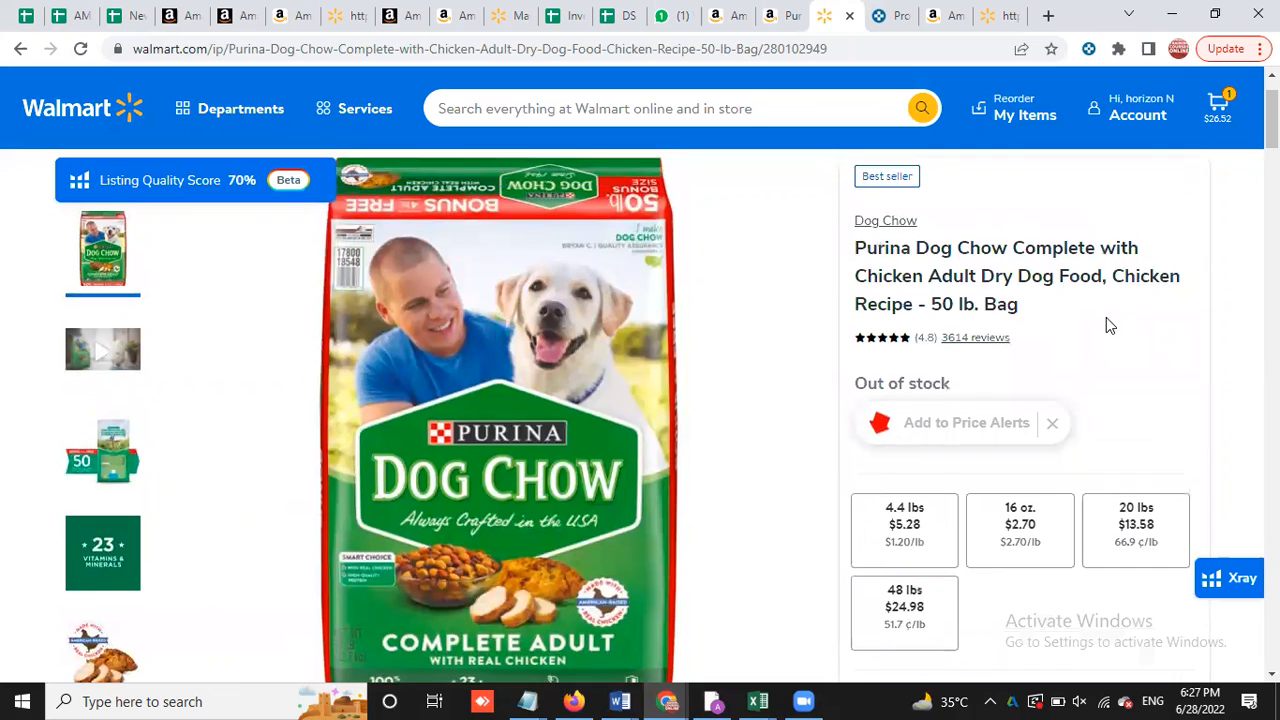
scroll(1106, 317, "down", 1)
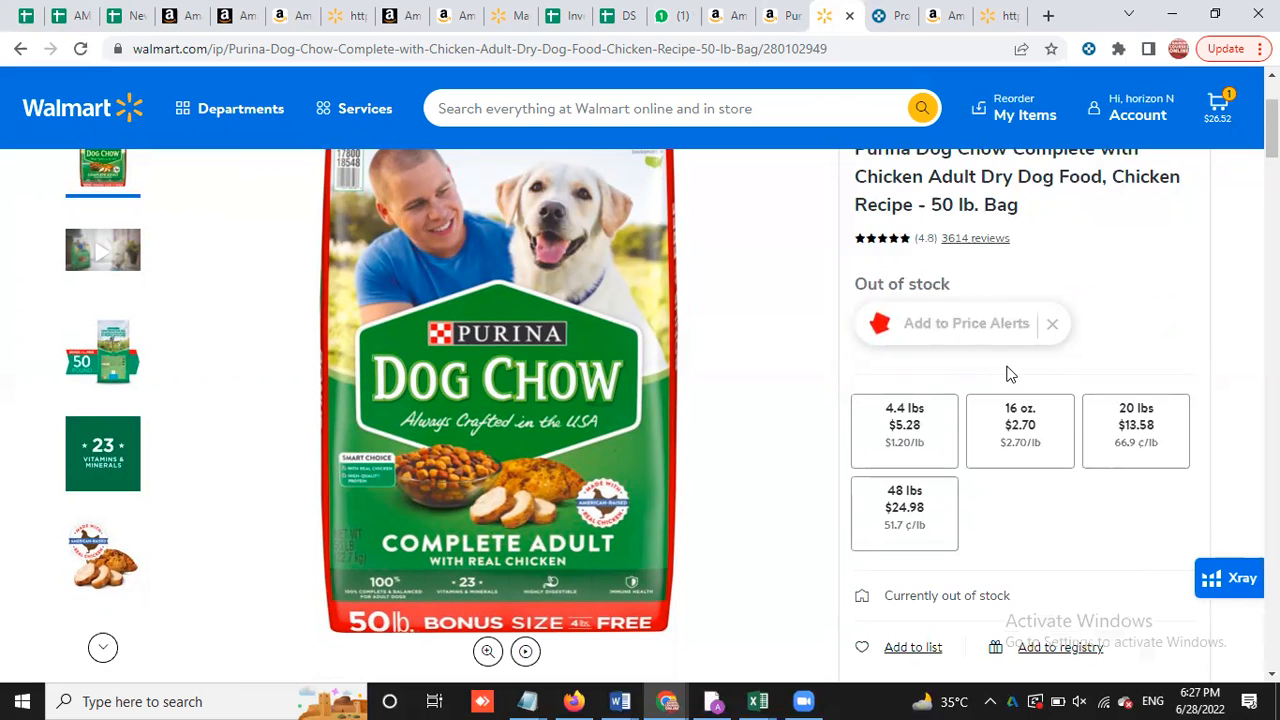
scroll(1046, 420, "up", 2)
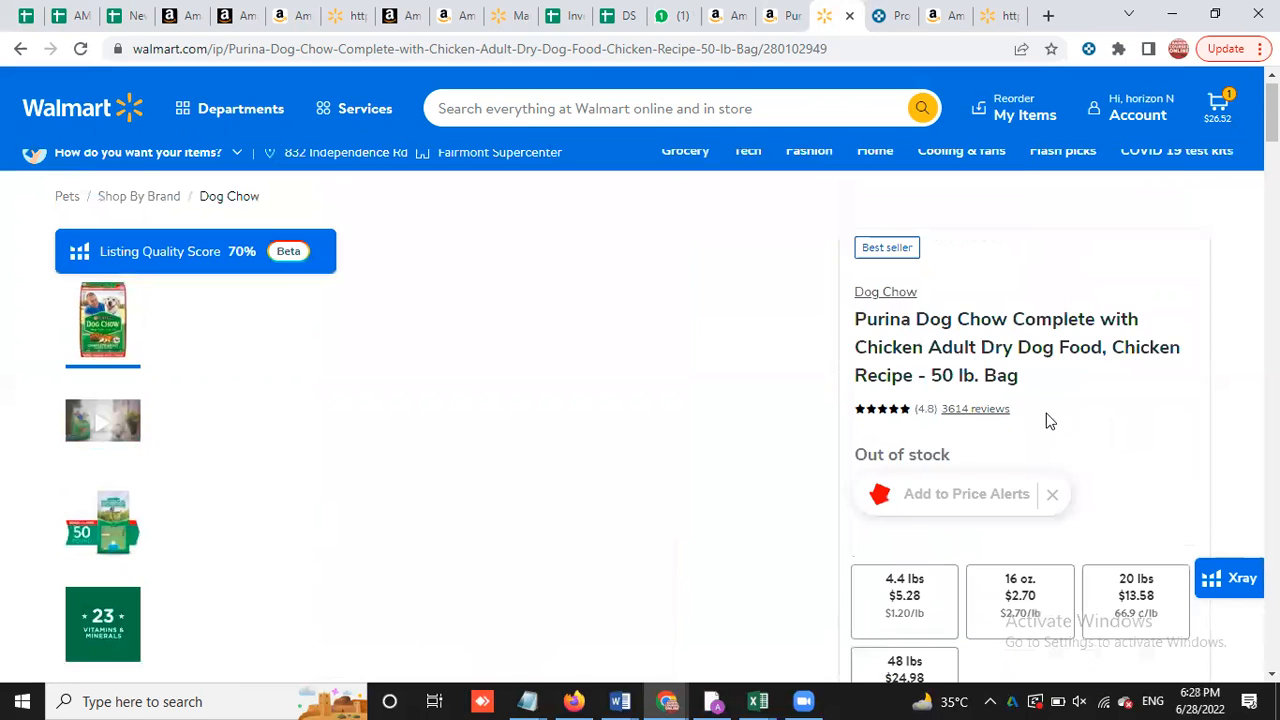
Open the Puritan's Pride Biotin 10,000 mcg Amazon listing and look over its images, price and seller offers
left_click(772, 14)
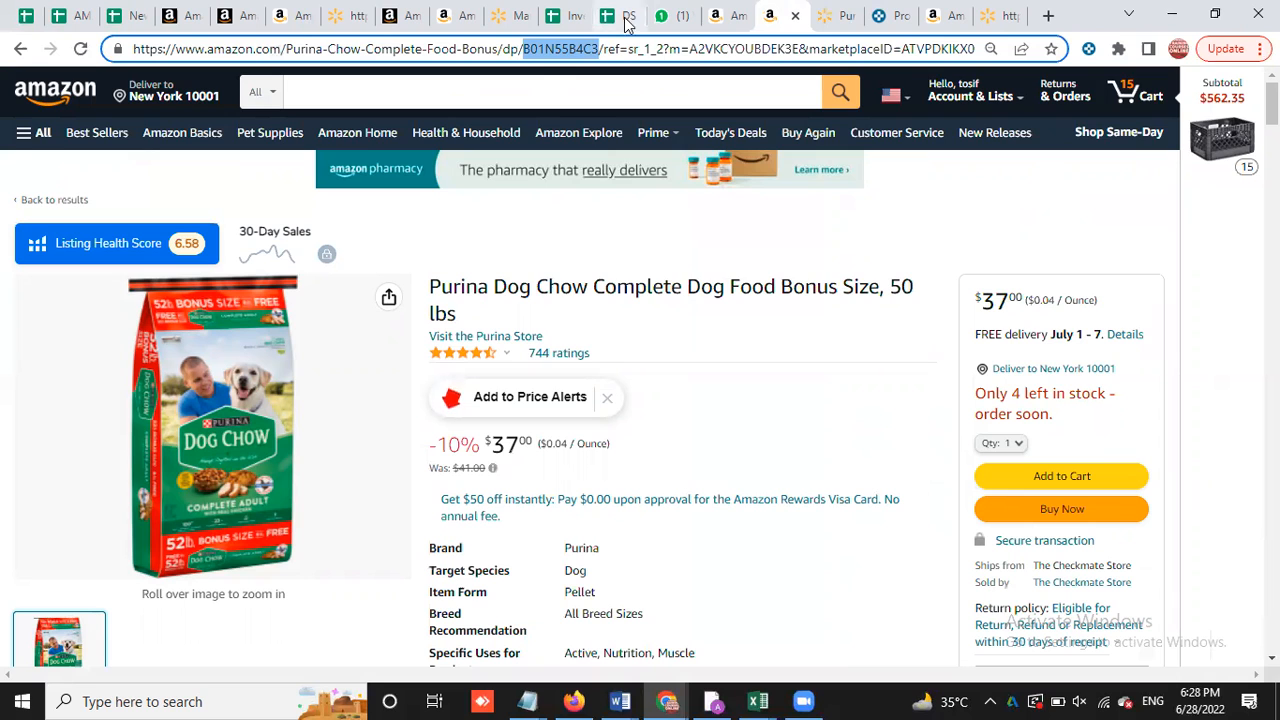
left_click(850, 15)
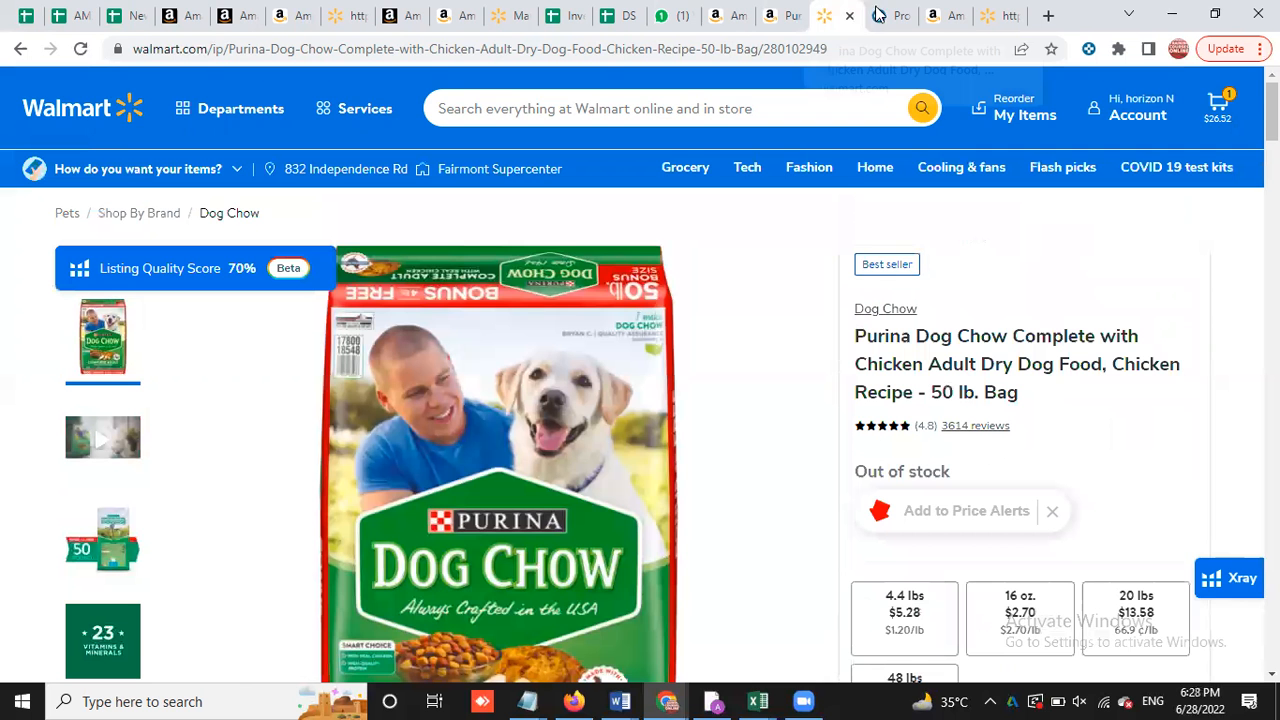
left_click(945, 15)
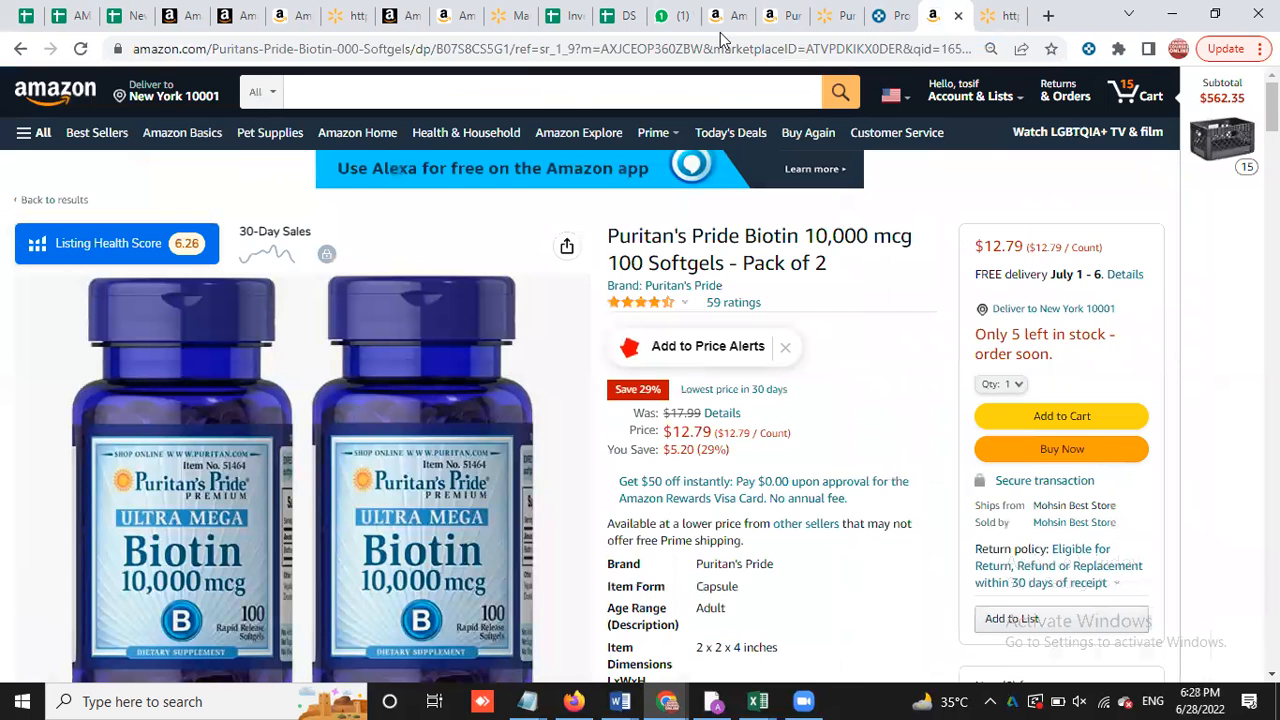
scroll(828, 468, "down", 1)
mouse_move(529, 500)
scroll(480, 500, "up", 1)
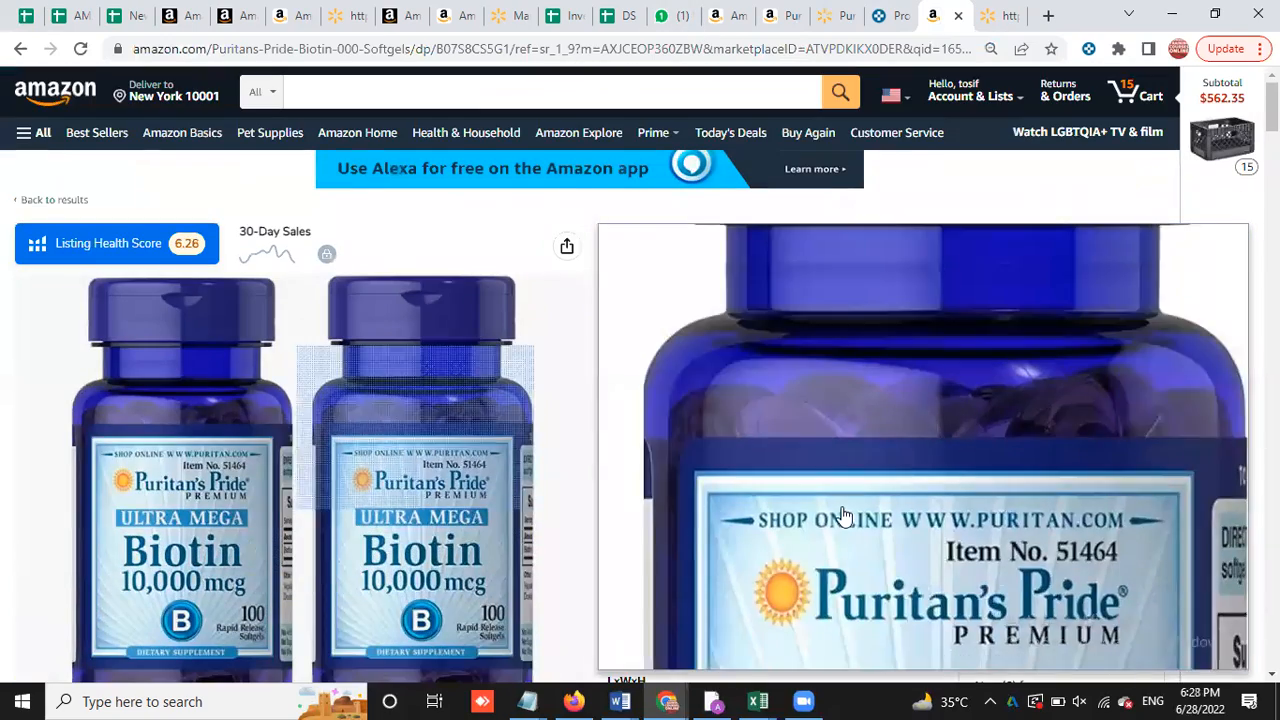
scroll(843, 515, "down", 3)
mouse_move(466, 529)
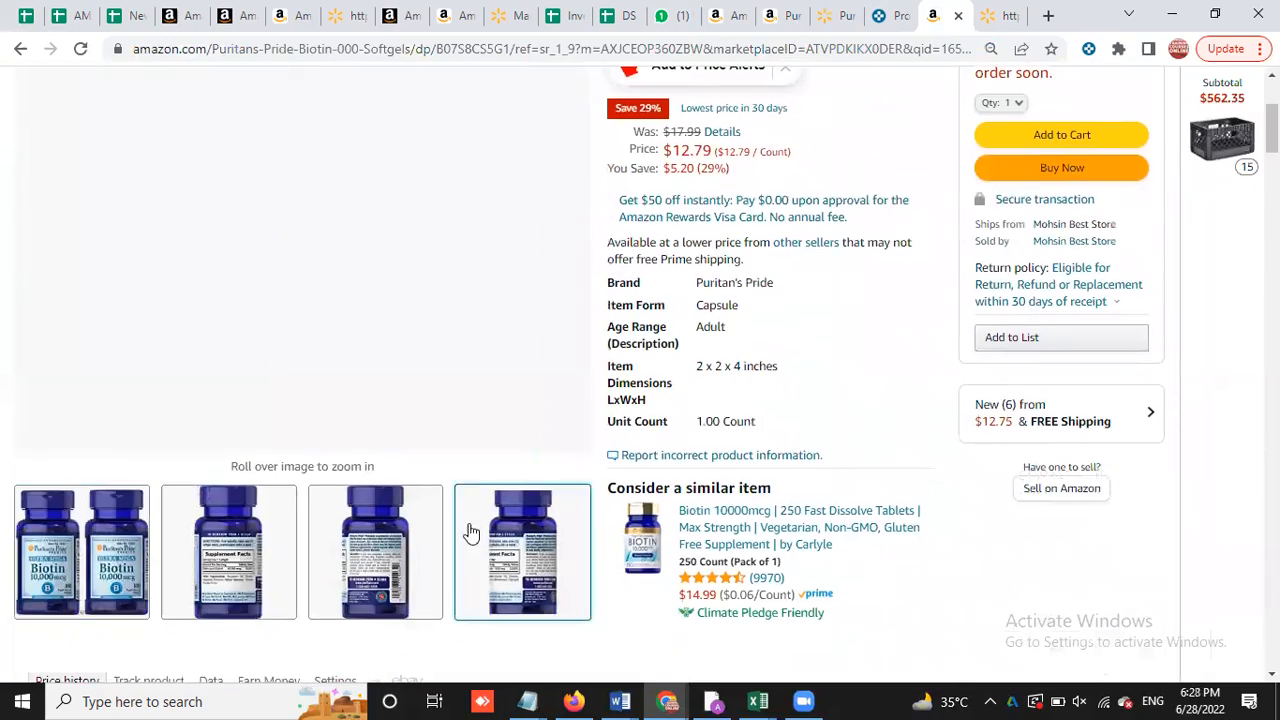
scroll(883, 457, "up", 3)
left_click(714, 12)
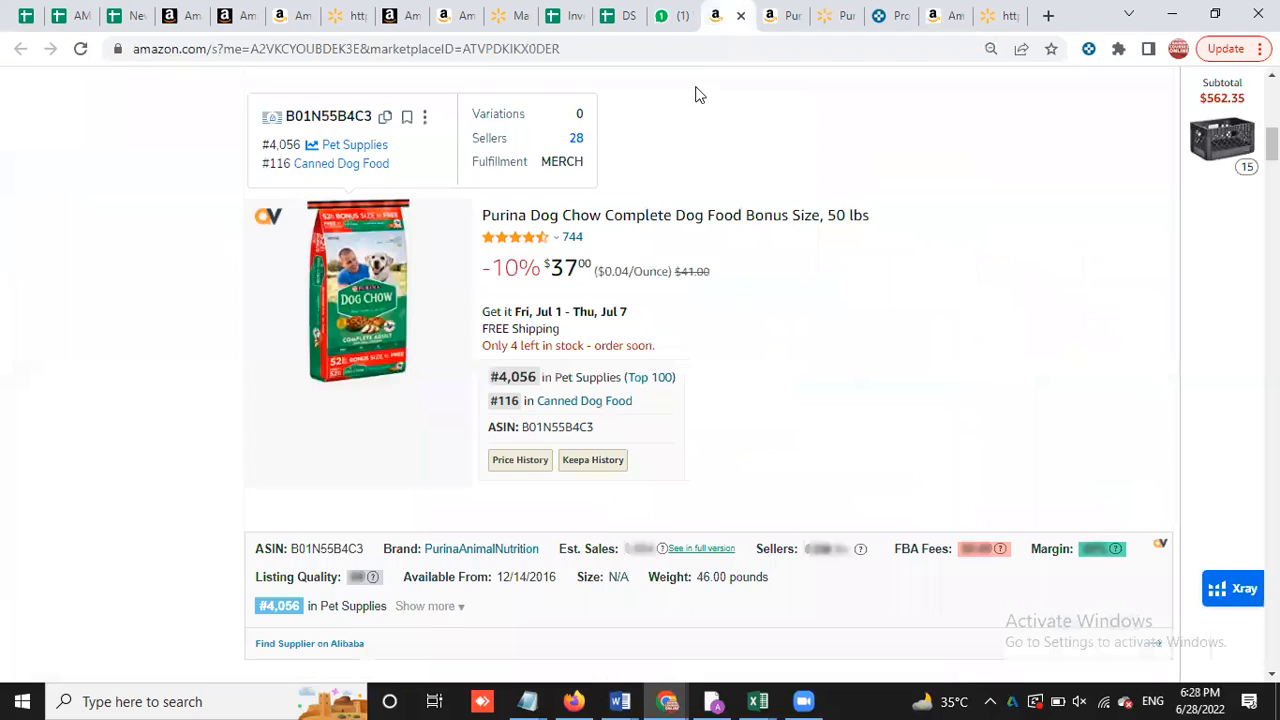
left_click(662, 14)
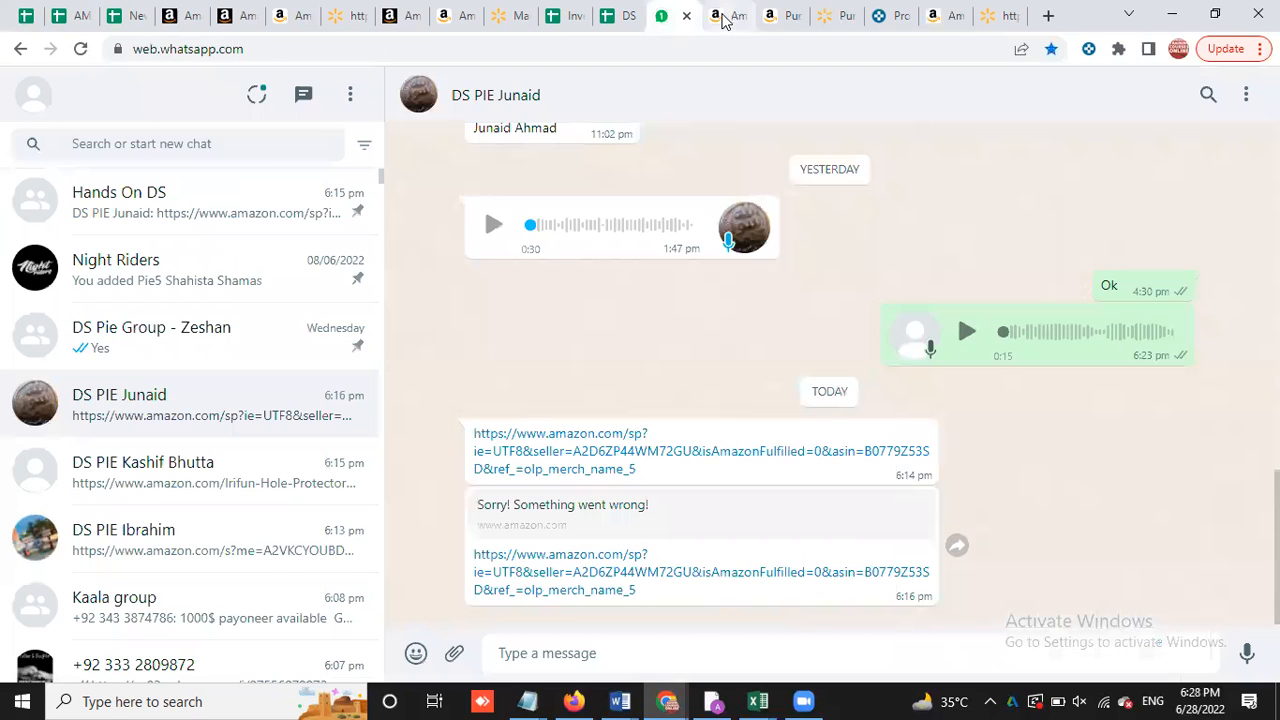
left_click(714, 16)
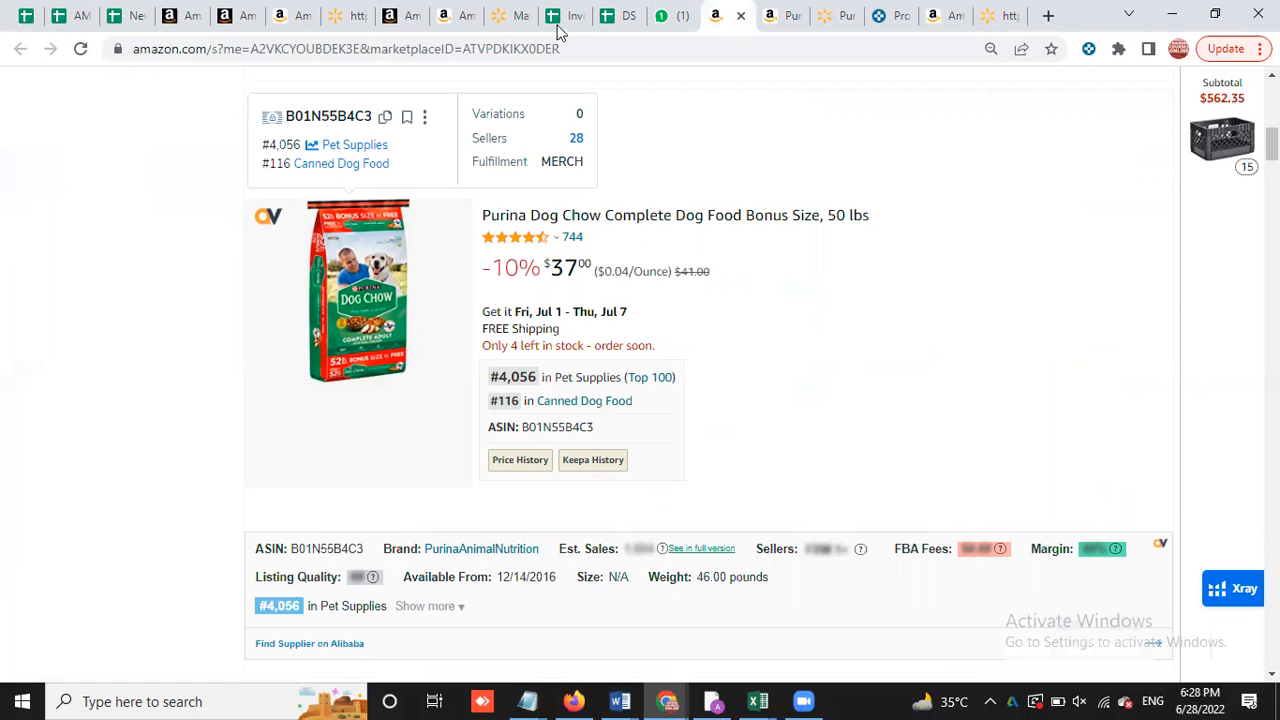
left_click(770, 18)
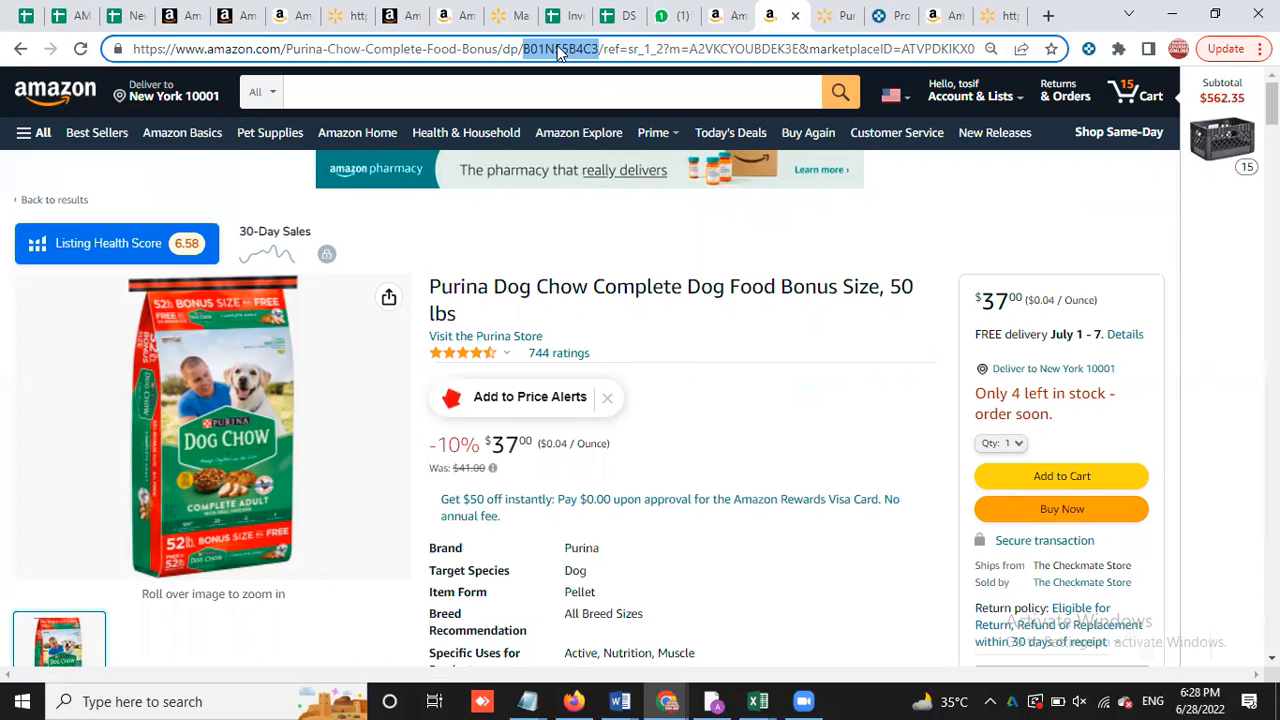
Switch to Amazon Seller Central, go to its home page and look over the account dashboard
left_click(195, 16)
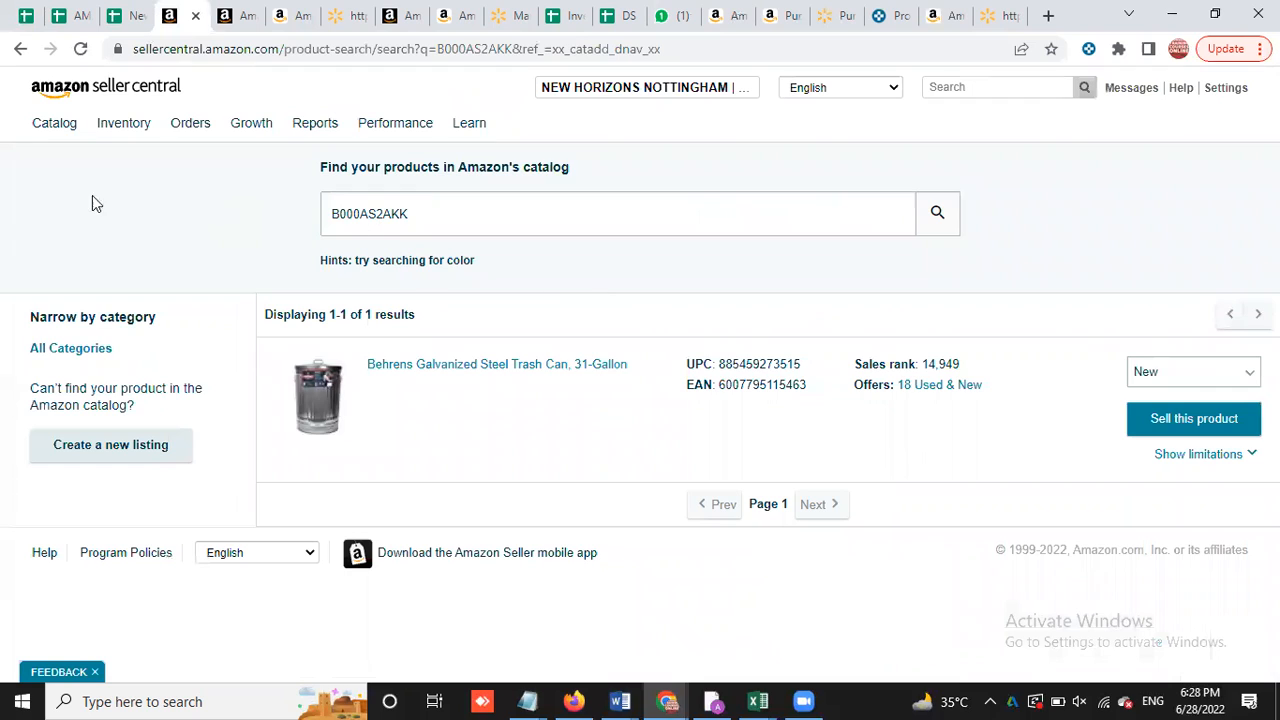
left_click(134, 87)
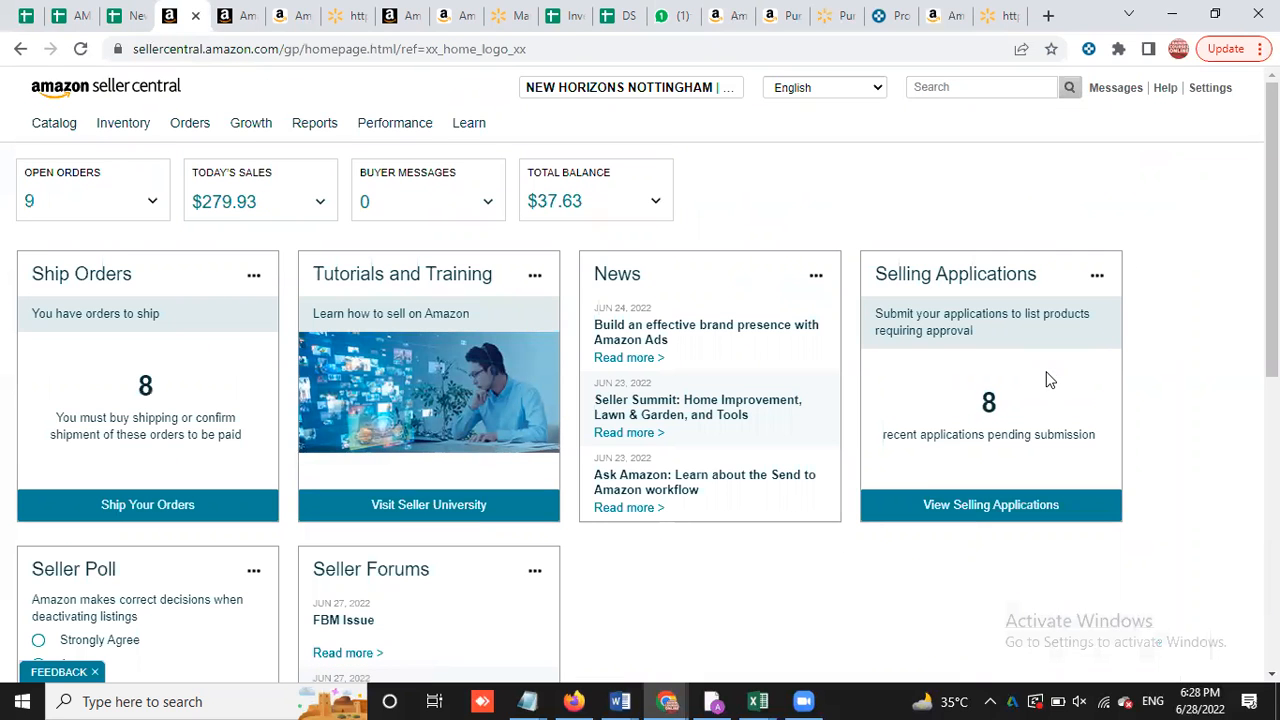
scroll(1046, 377, "down", 1)
scroll(1046, 377, "up", 1)
left_click(140, 91)
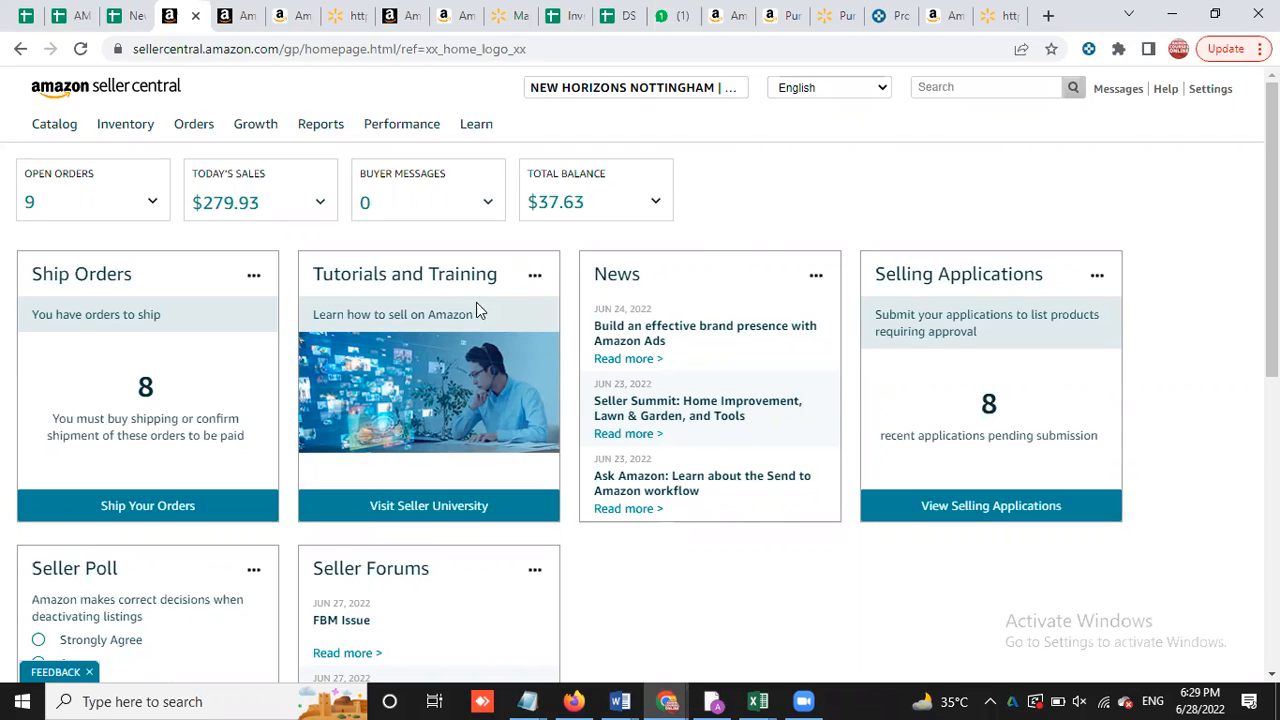
Look at the catalog options for adding products and open the Manage Inventory page
mouse_move(46, 126)
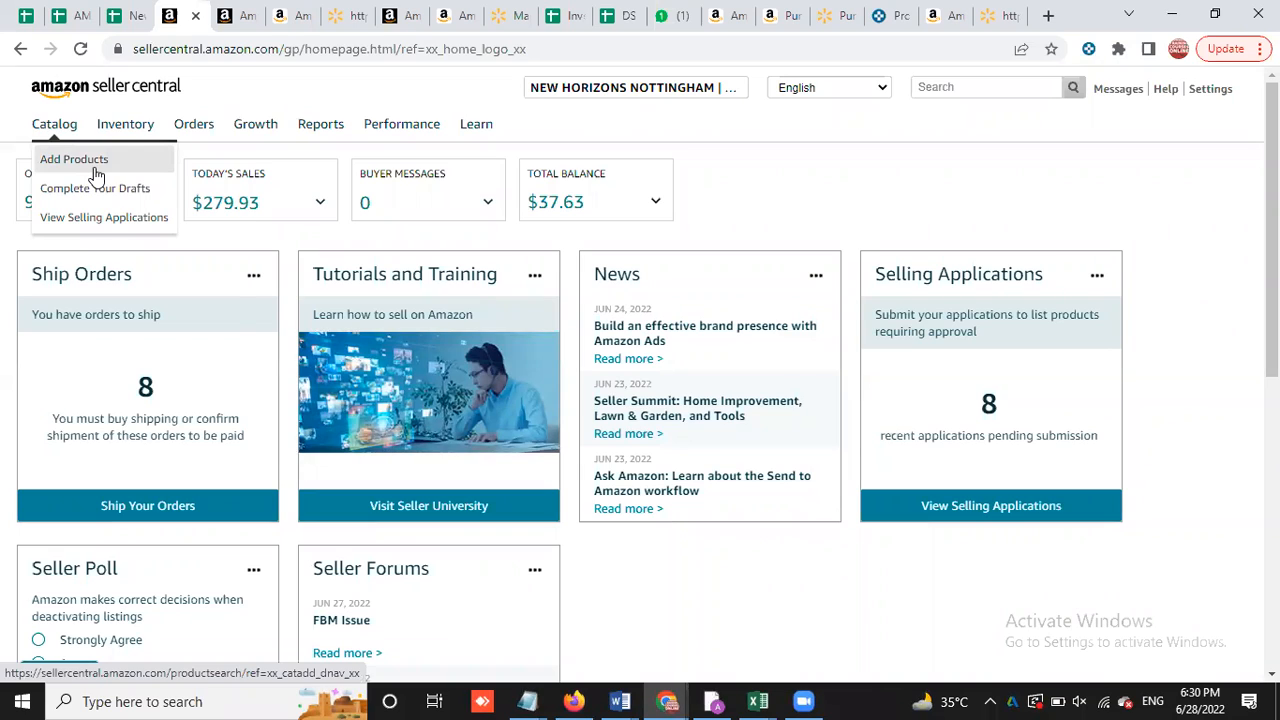
mouse_move(112, 130)
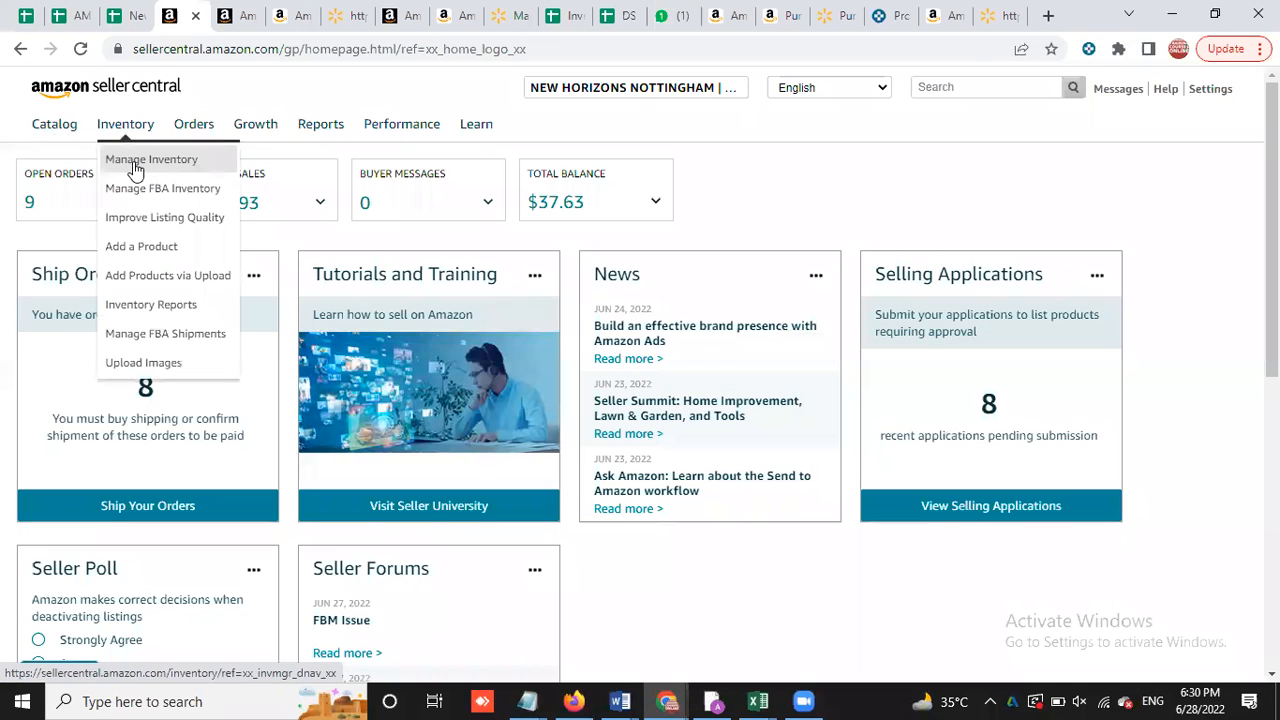
left_click(135, 170)
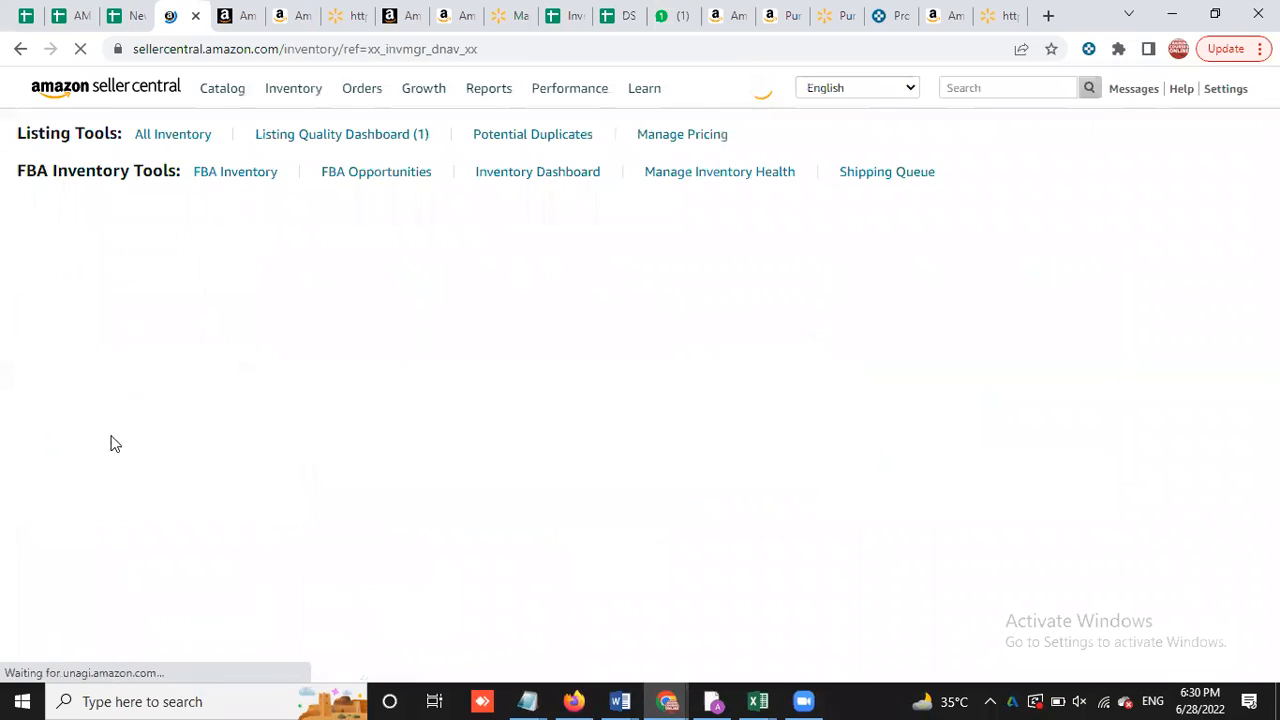
Look through the inventory list's products, ASINs, statuses and creation dates
scroll(253, 416, "down", 4)
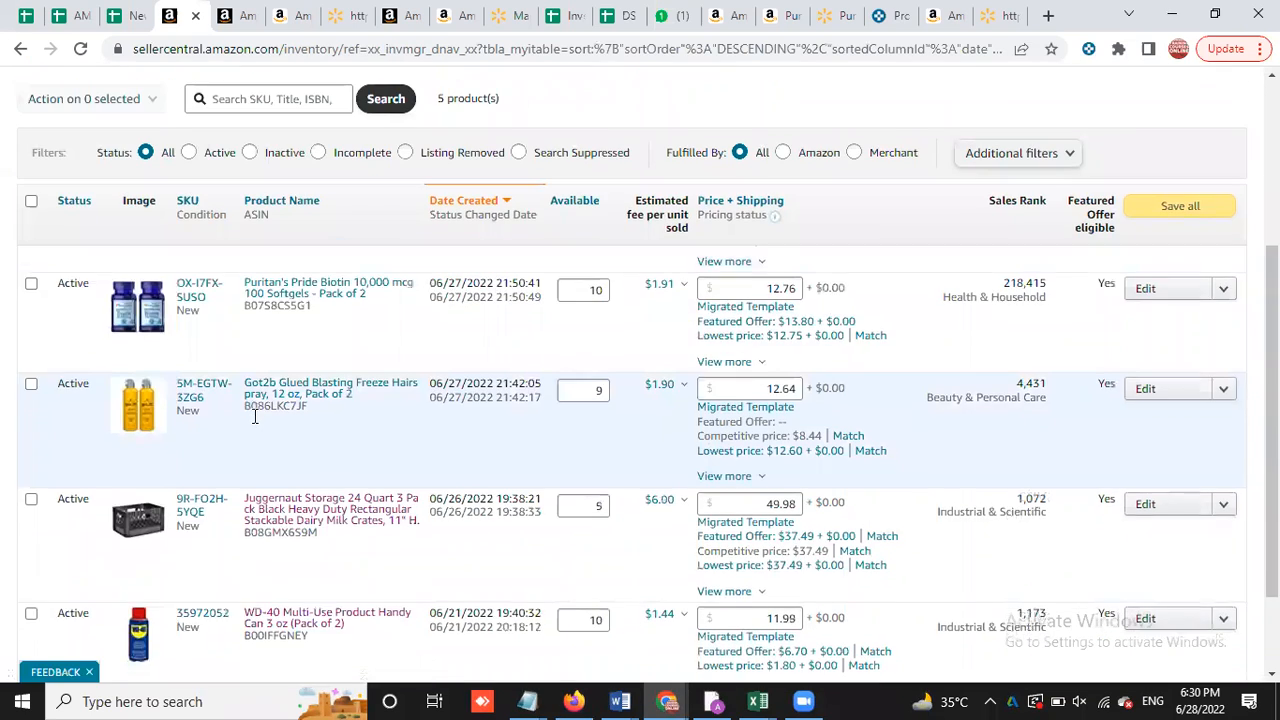
scroll(240, 443, "up", 4)
scroll(240, 443, "down", 3)
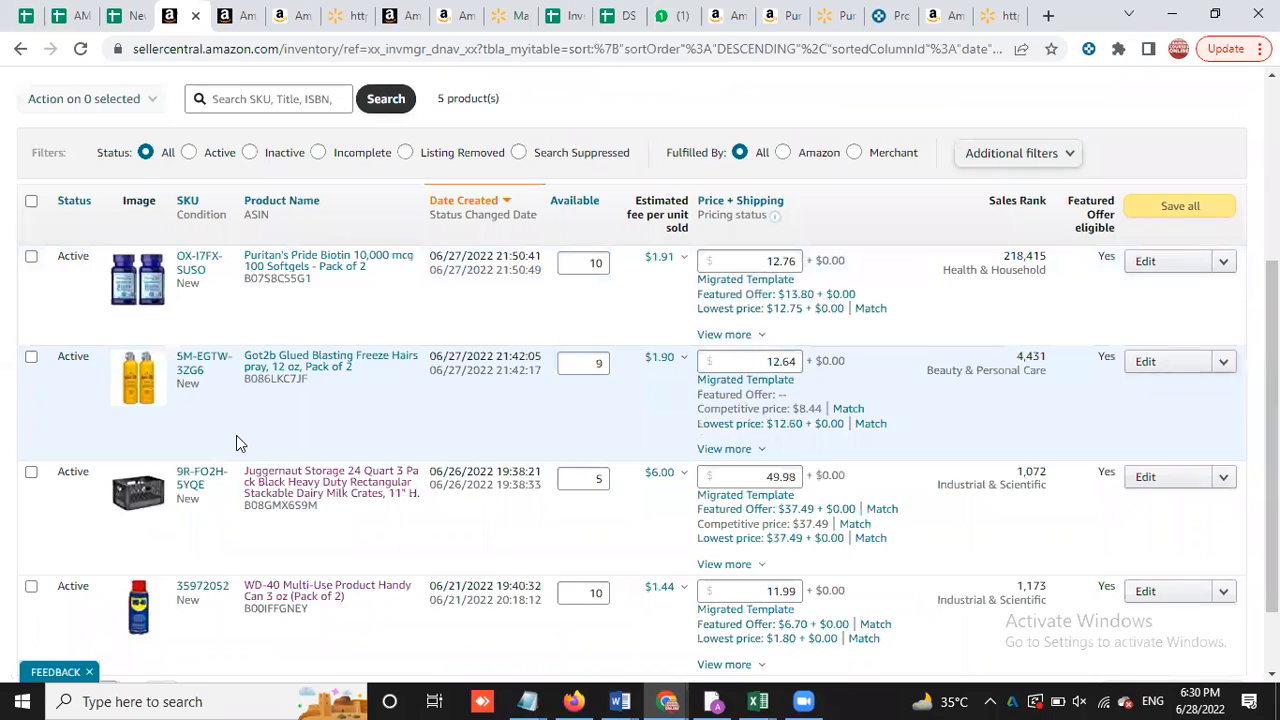
scroll(240, 443, "up", 2)
scroll(236, 435, "up", 2)
scroll(236, 435, "down", 3)
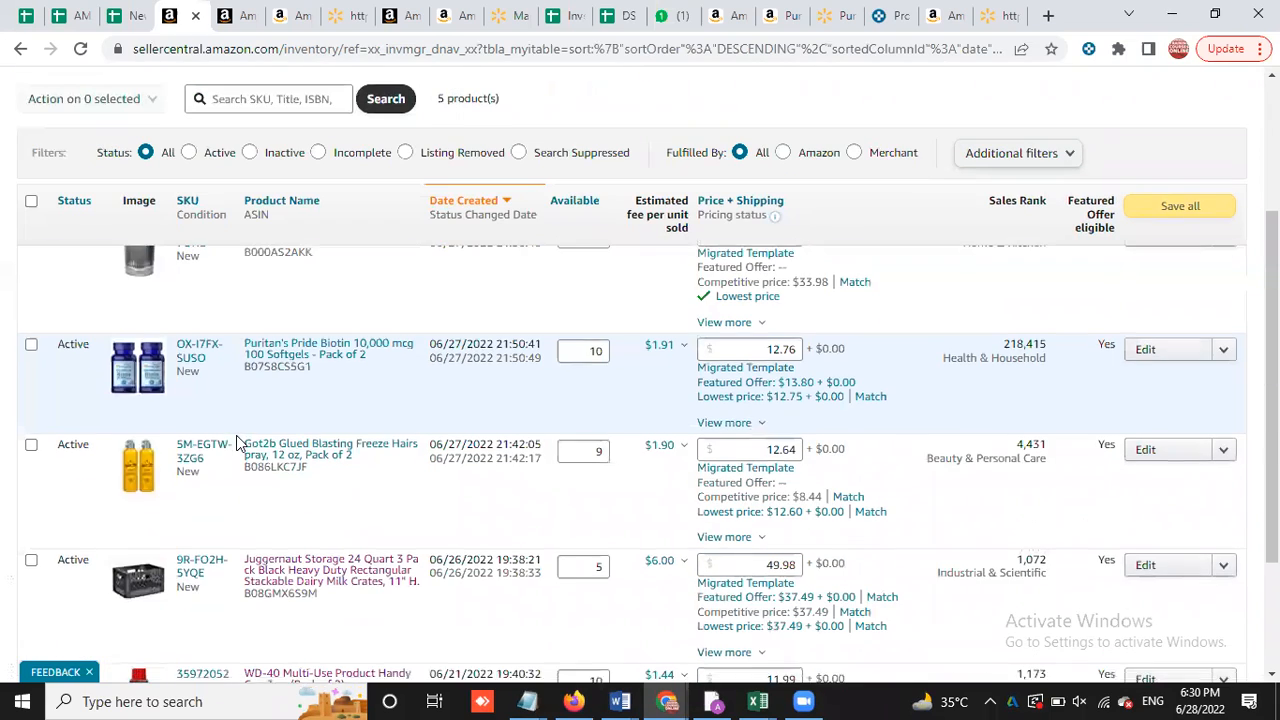
scroll(236, 435, "up", 3)
scroll(603, 437, "down", 2)
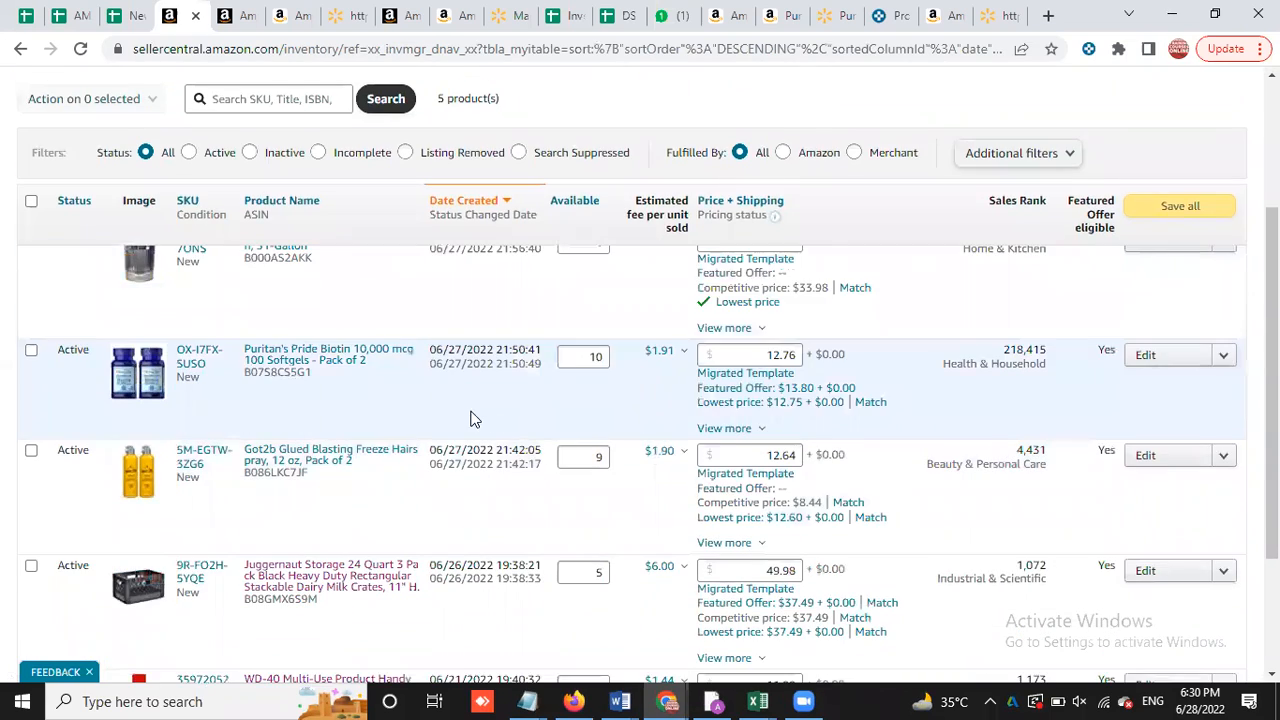
scroll(463, 412, "up", 1)
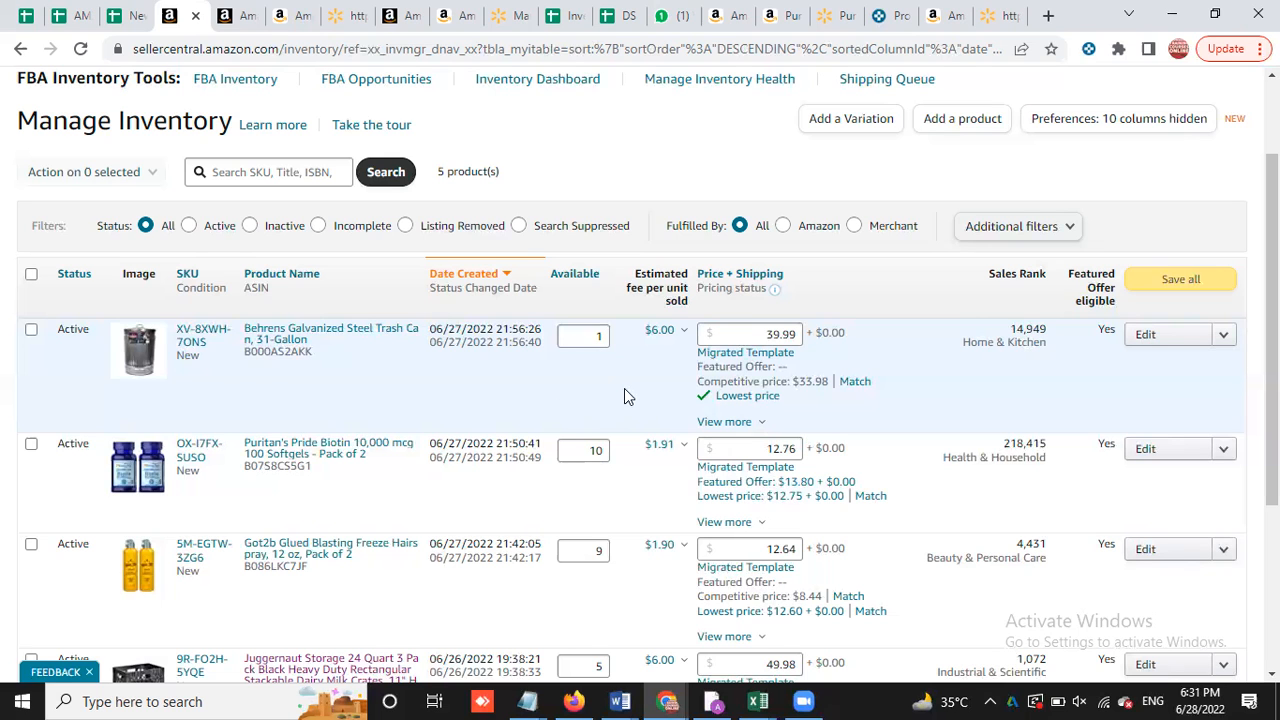
Check the available quantity and price set for each product in the inventory list
scroll(624, 390, "down", 3)
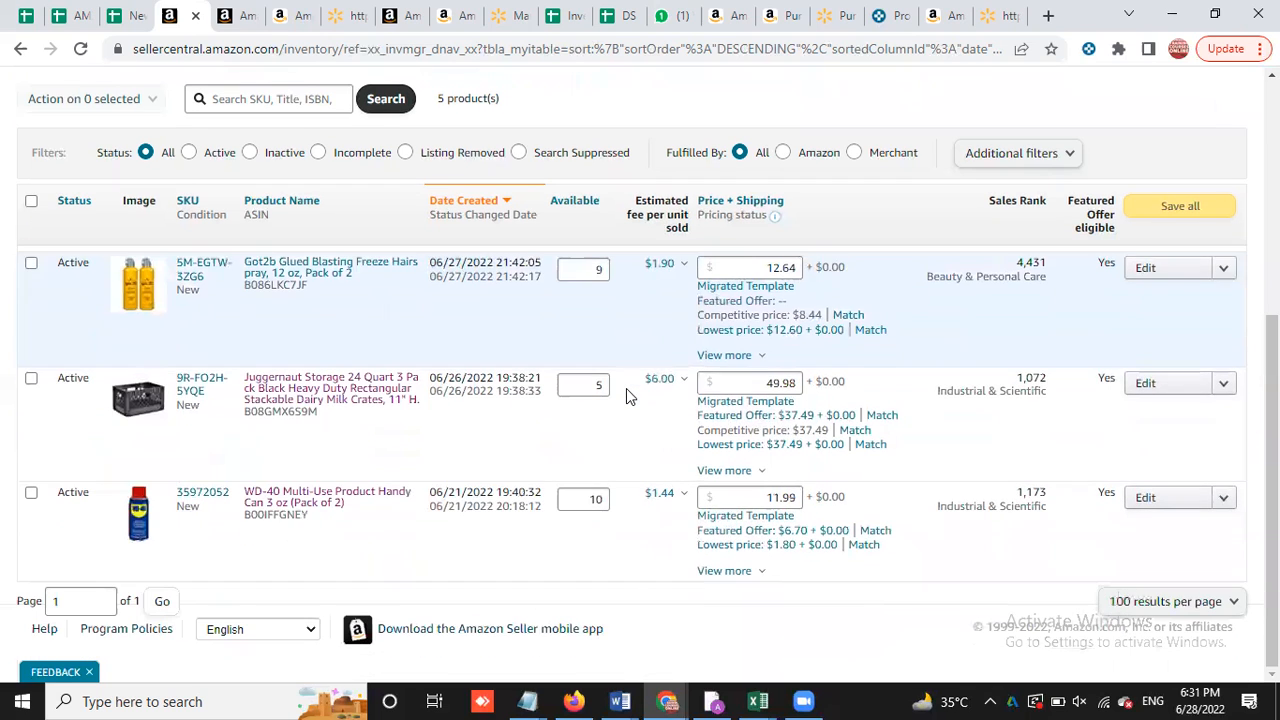
scroll(645, 454, "up", 4)
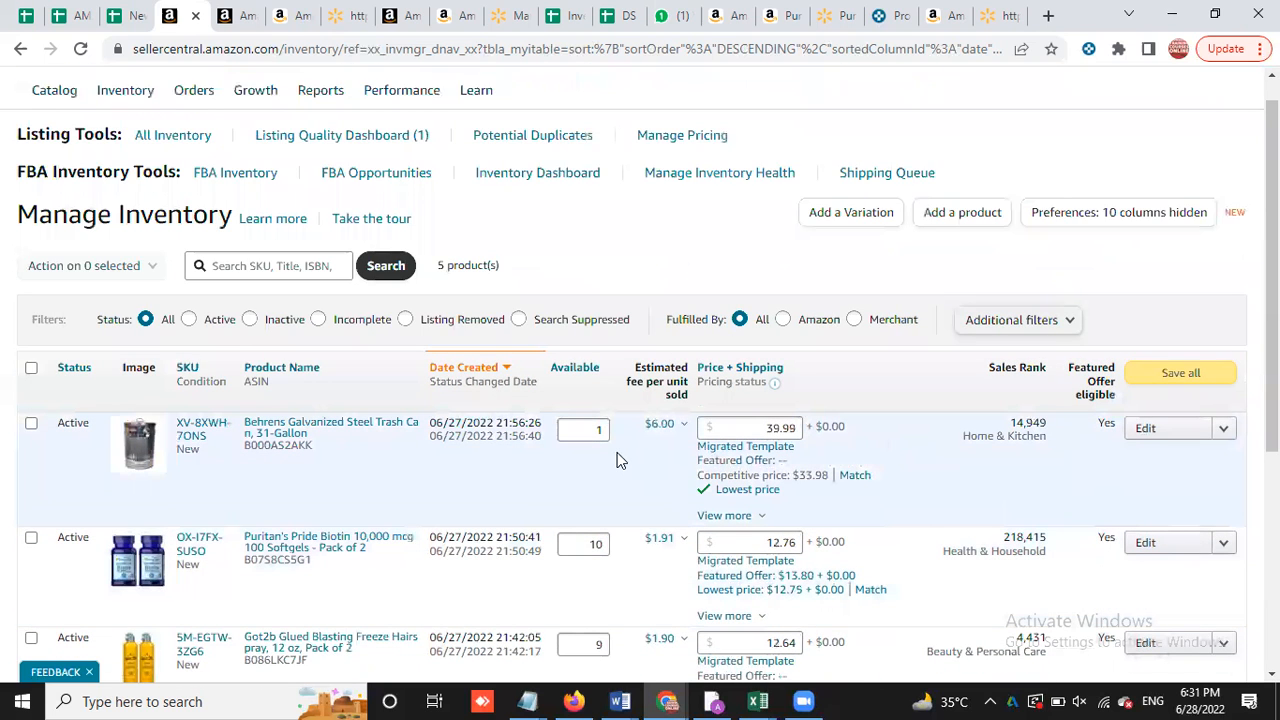
scroll(652, 455, "down", 1)
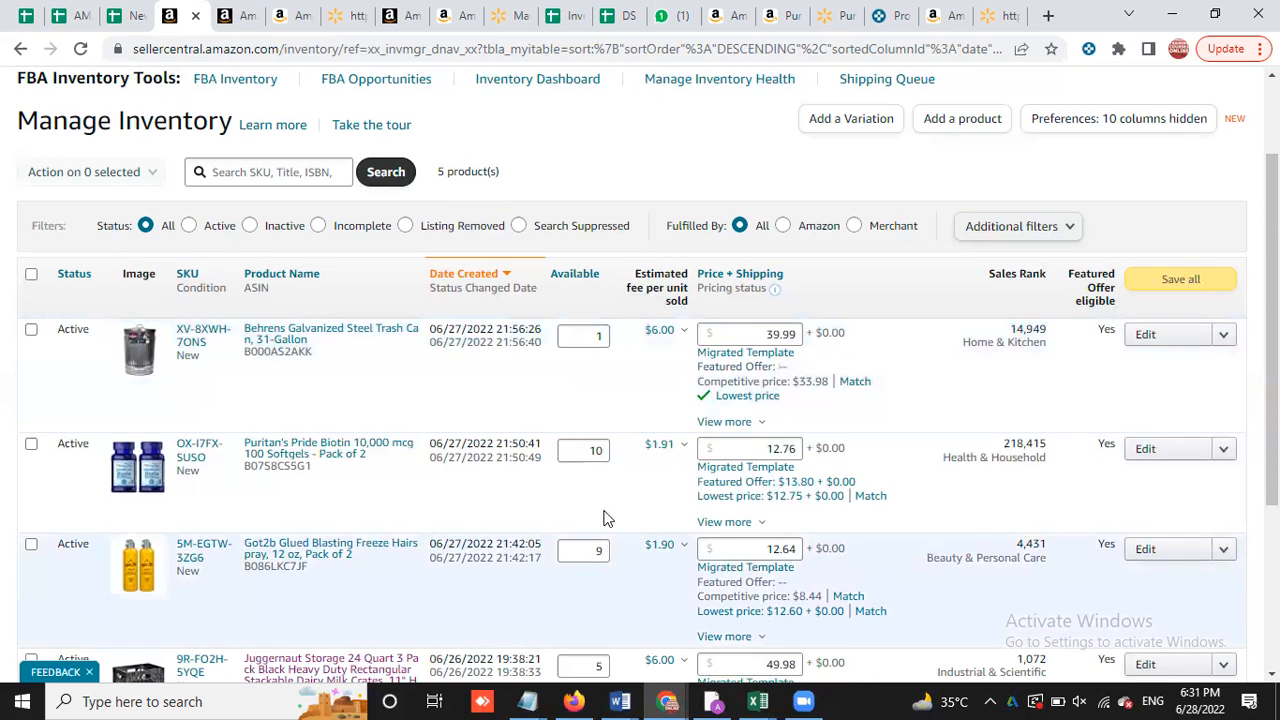
scroll(600, 514, "down", 1)
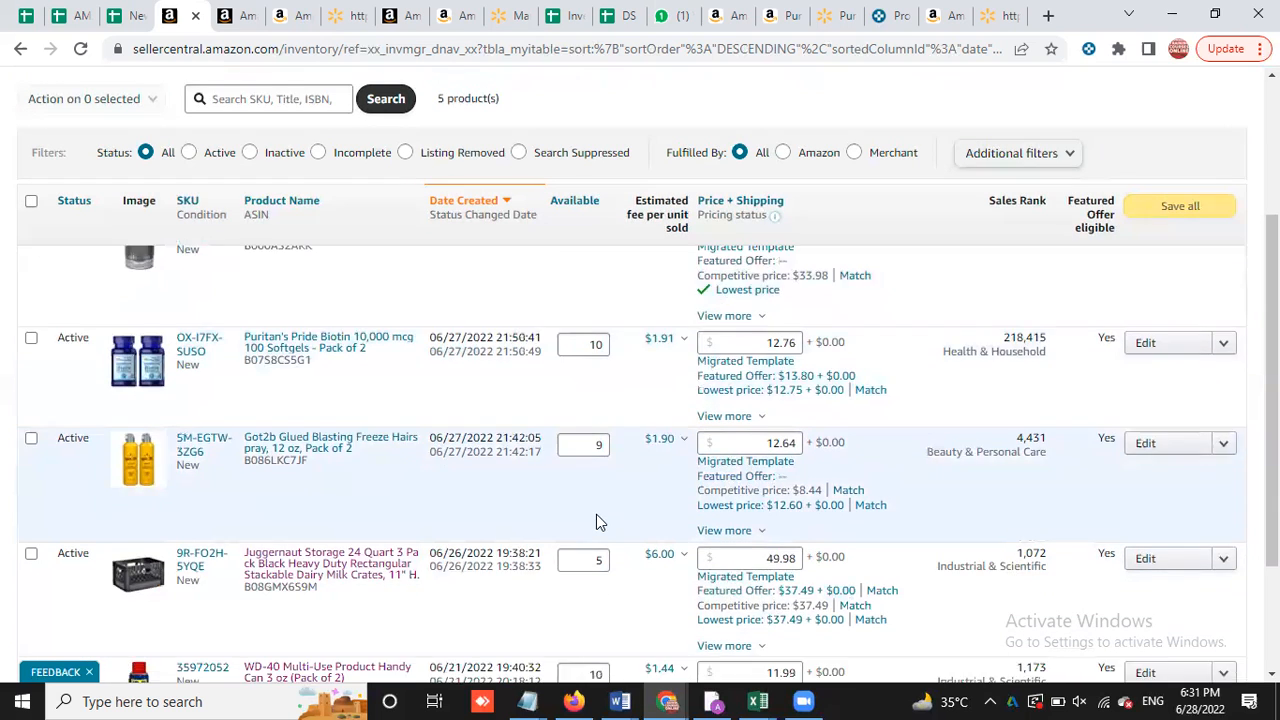
scroll(596, 514, "down", 2)
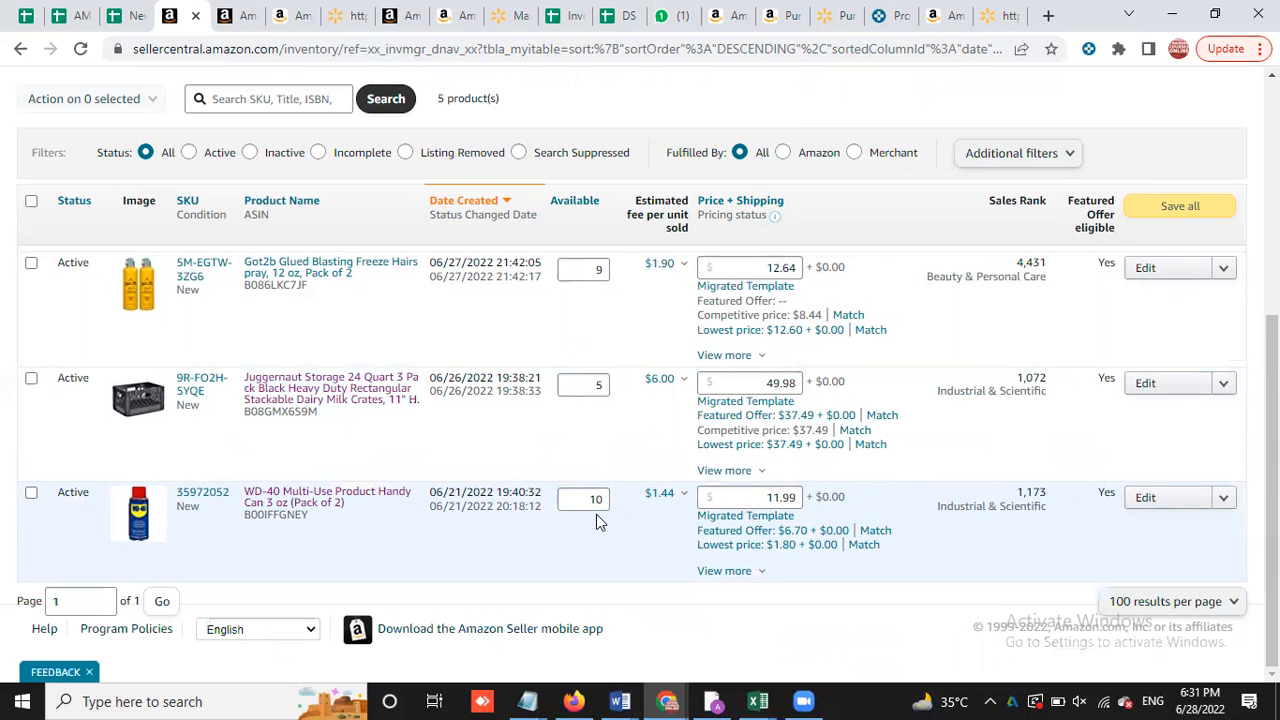
scroll(600, 514, "up", 3)
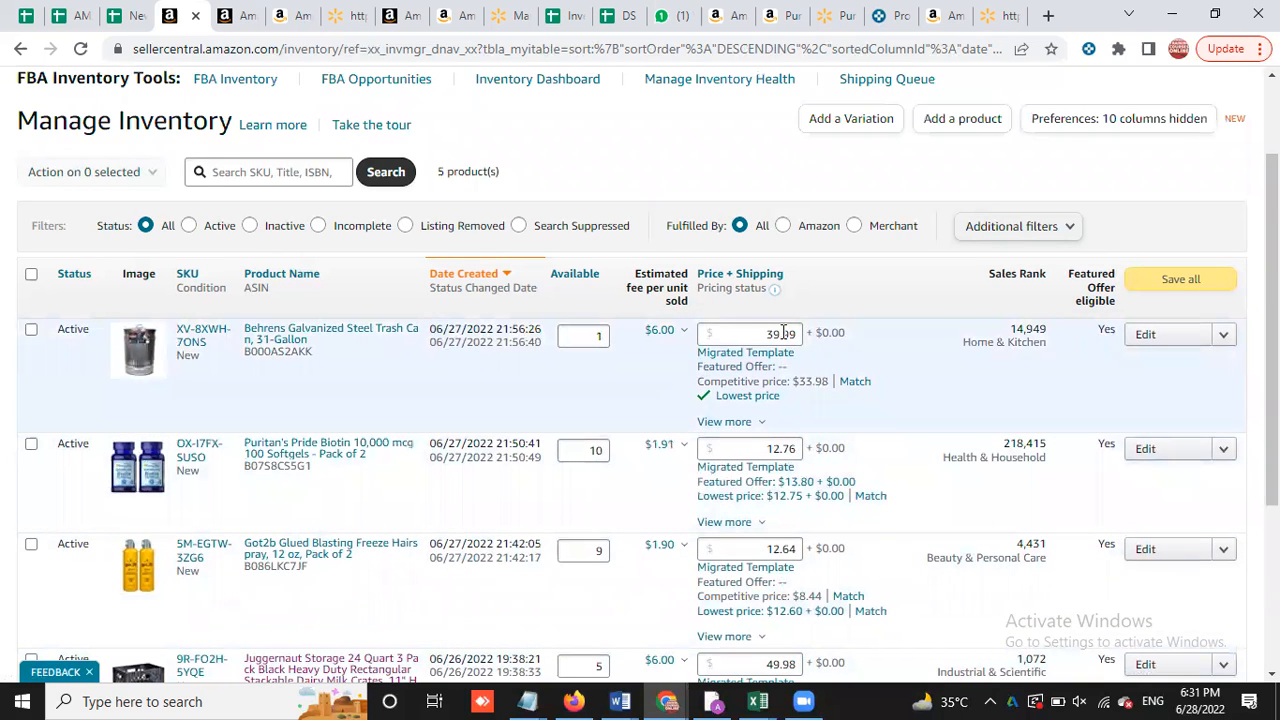
Review the inventory list and the listing actions available for the Behrens Galvanized Steel Trash Can
scroll(603, 417, "down", 1)
scroll(603, 417, "up", 1)
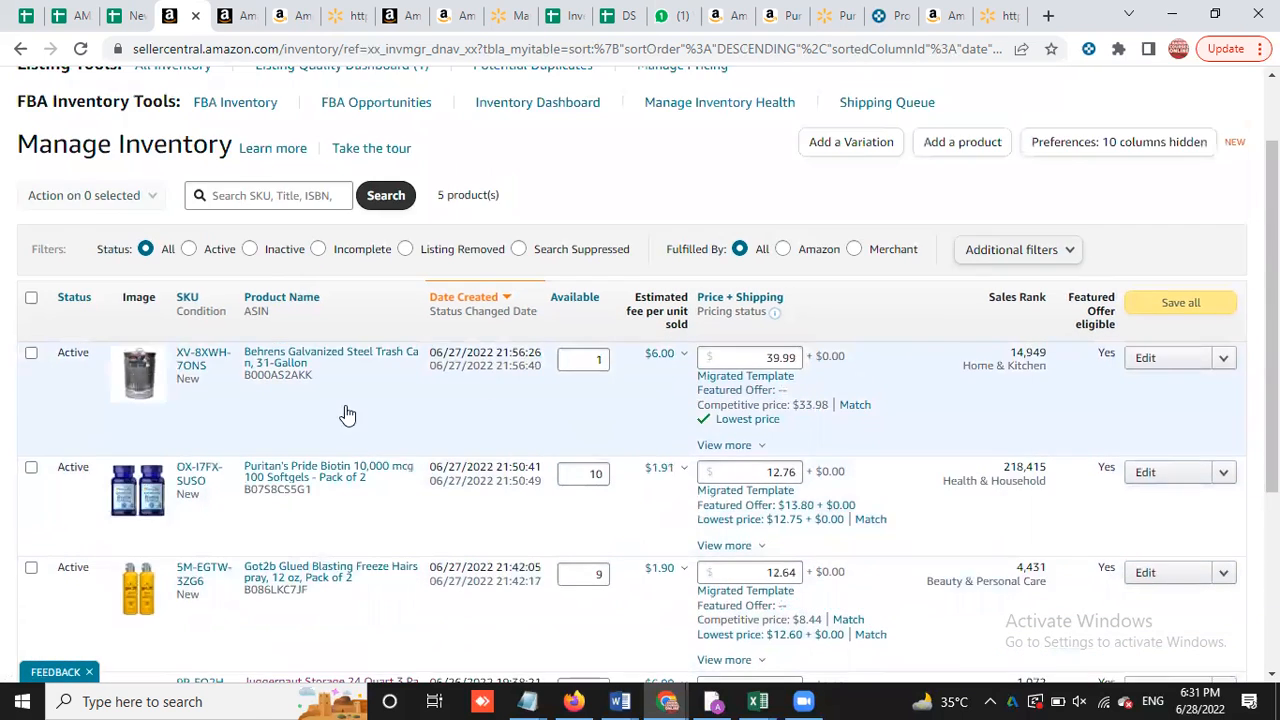
scroll(347, 413, "up", 1)
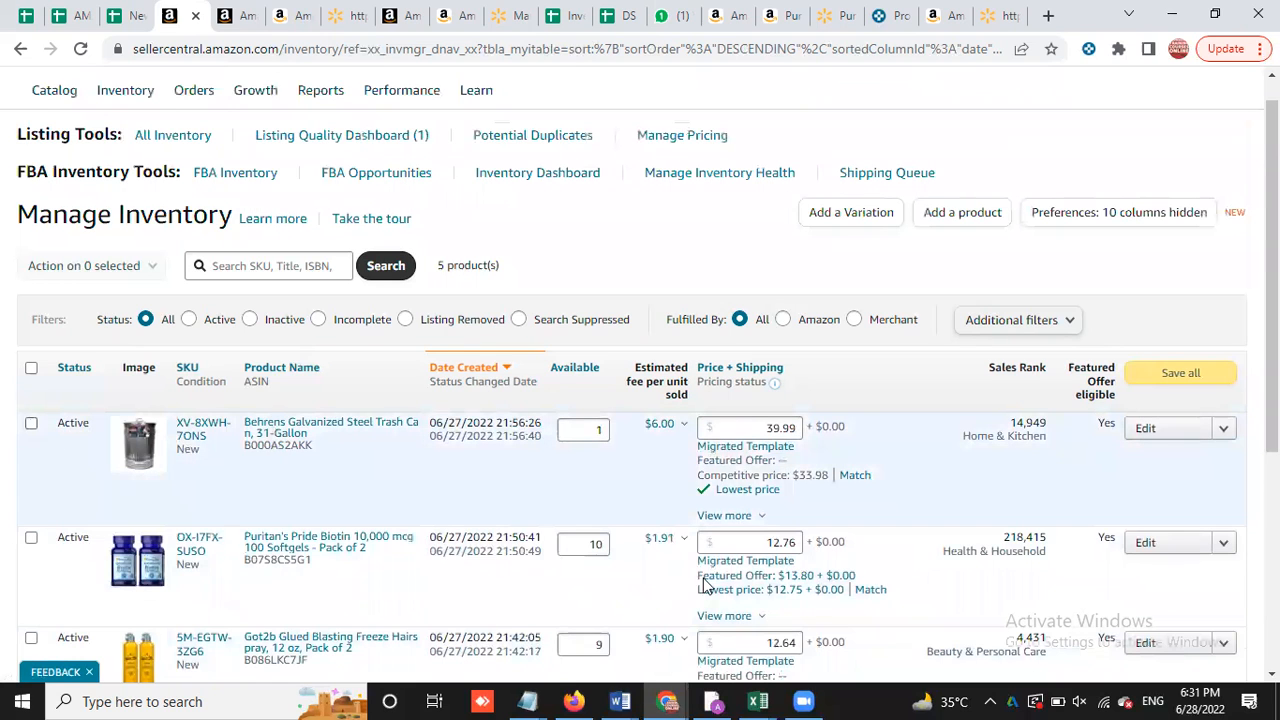
scroll(1030, 480, "down", 1)
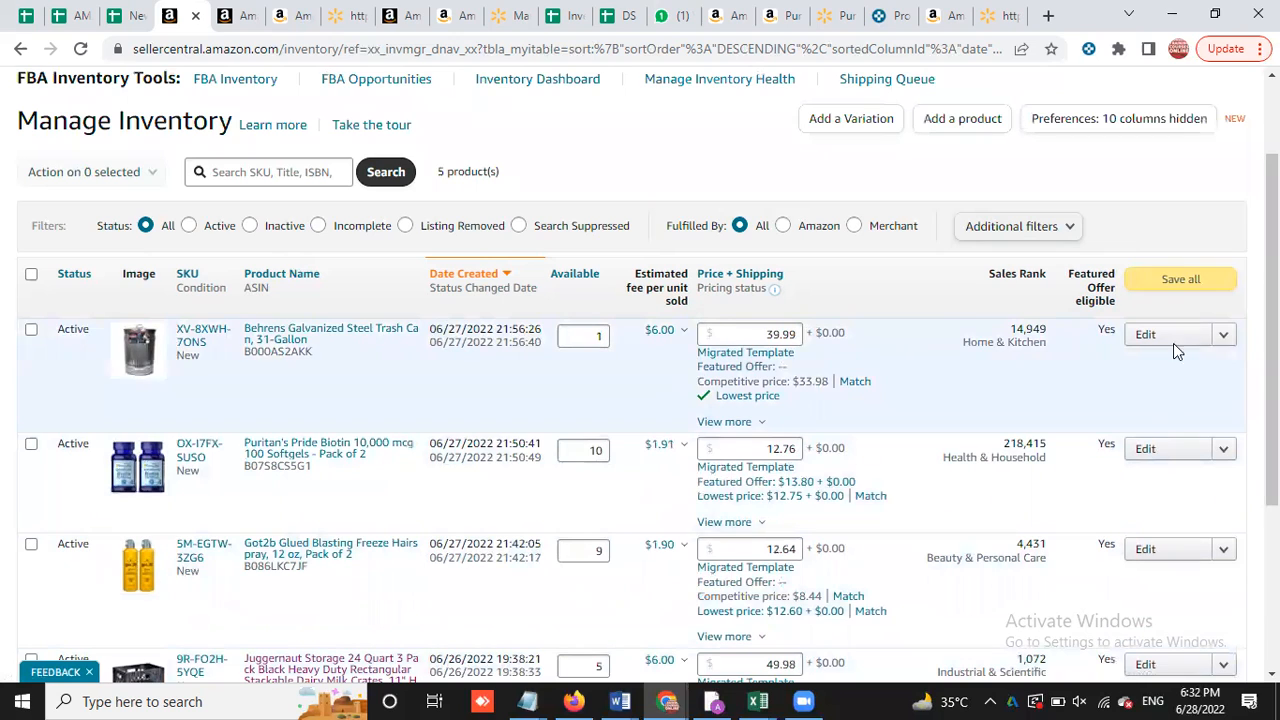
left_click(1224, 344)
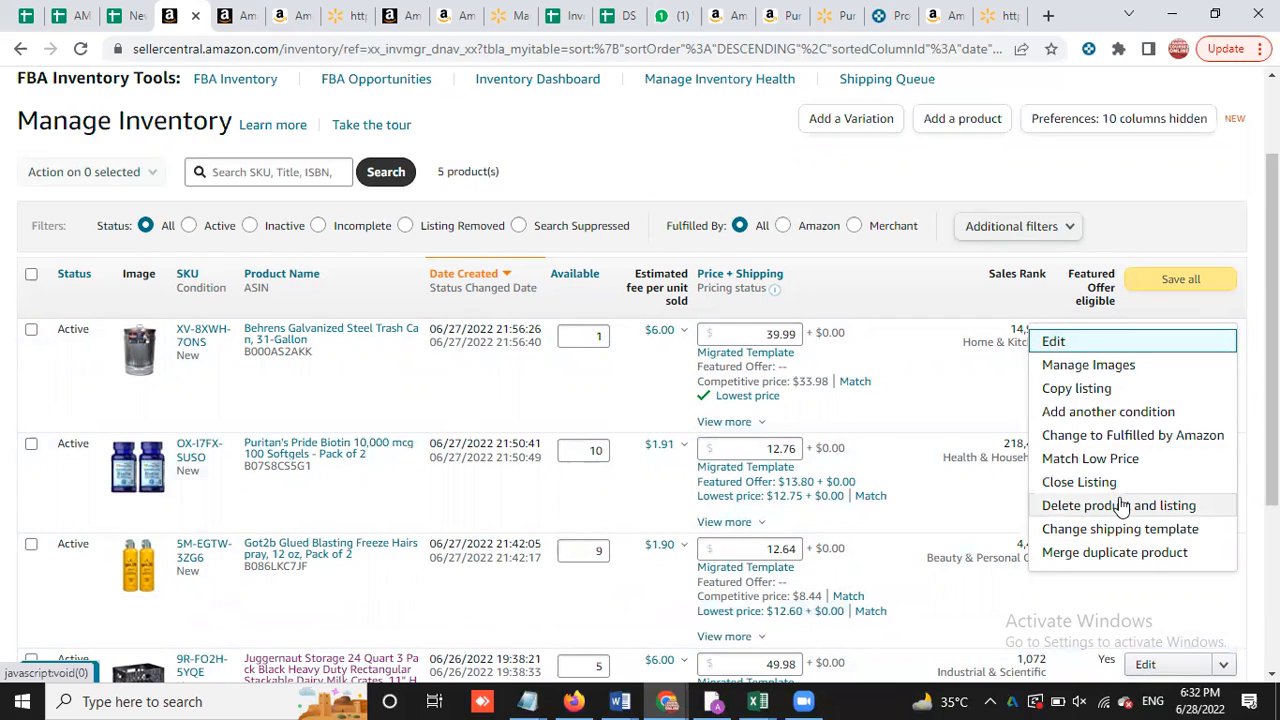
left_click(1160, 199)
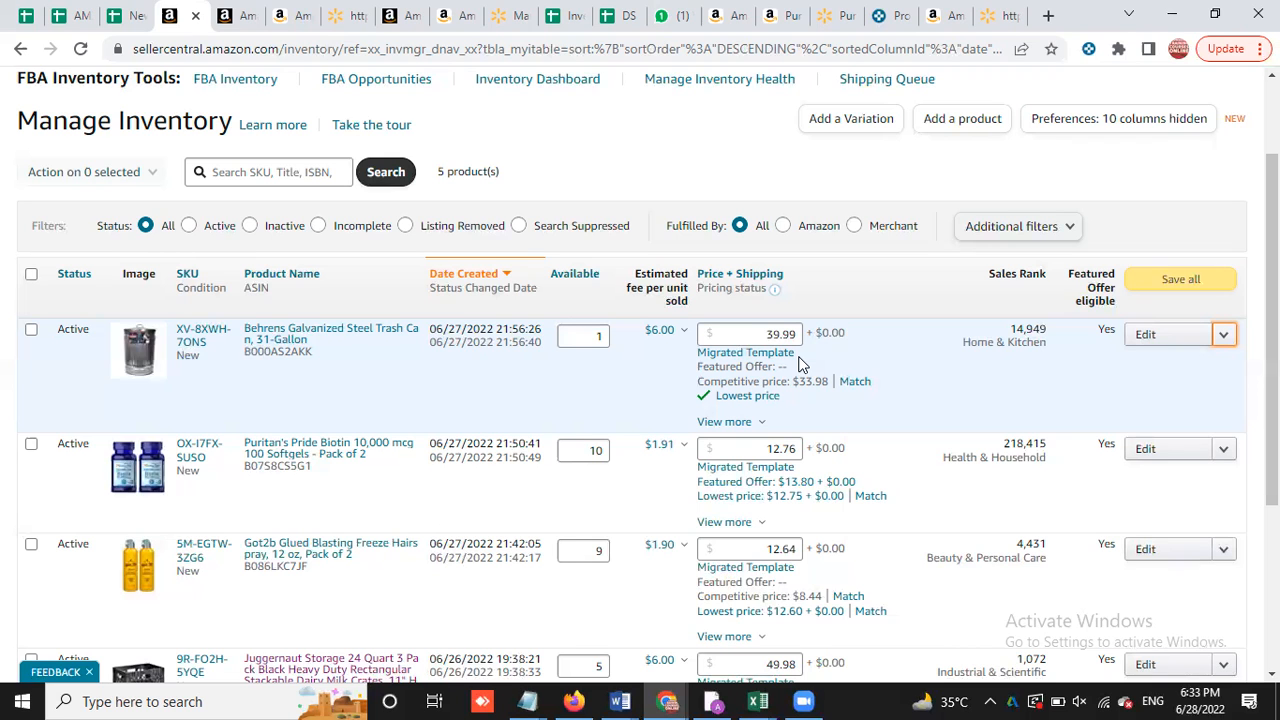
scroll(866, 466, "down", 2)
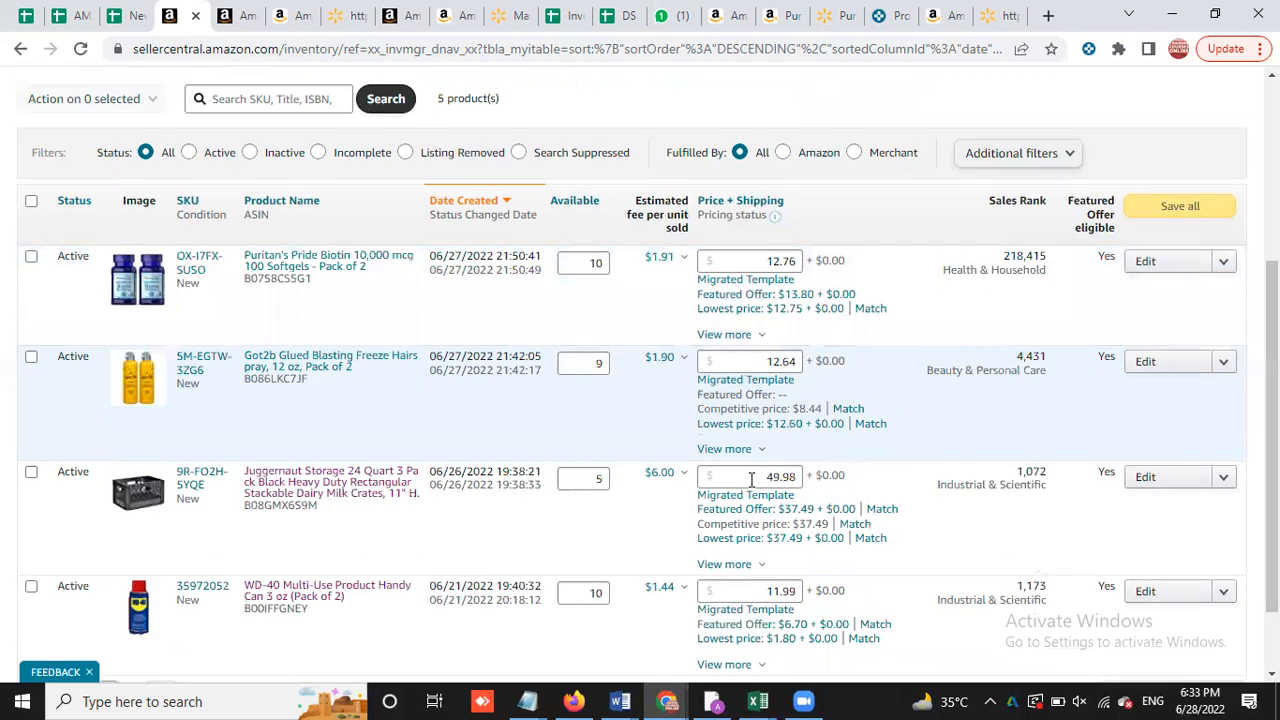
scroll(648, 511, "up", 2)
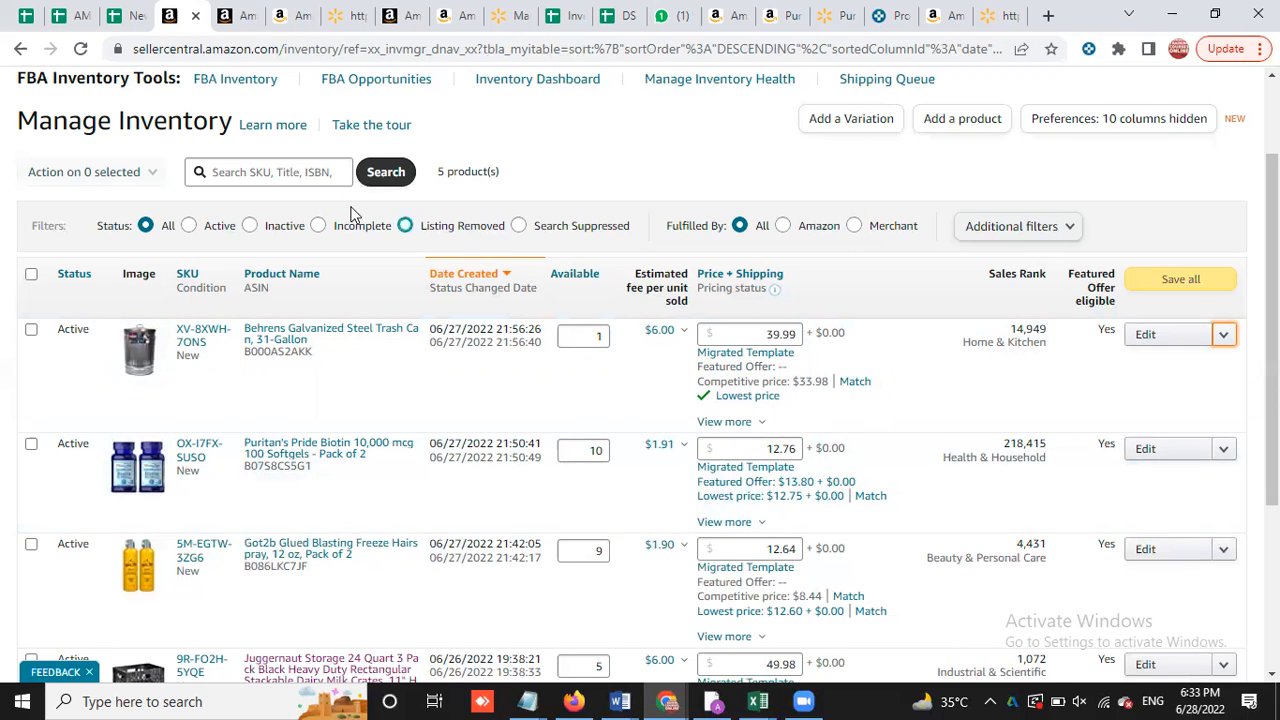
Open the Manage Orders page and look through the unshipped orders from the last 7 days
scroll(490, 381, "up", 2)
mouse_move(194, 126)
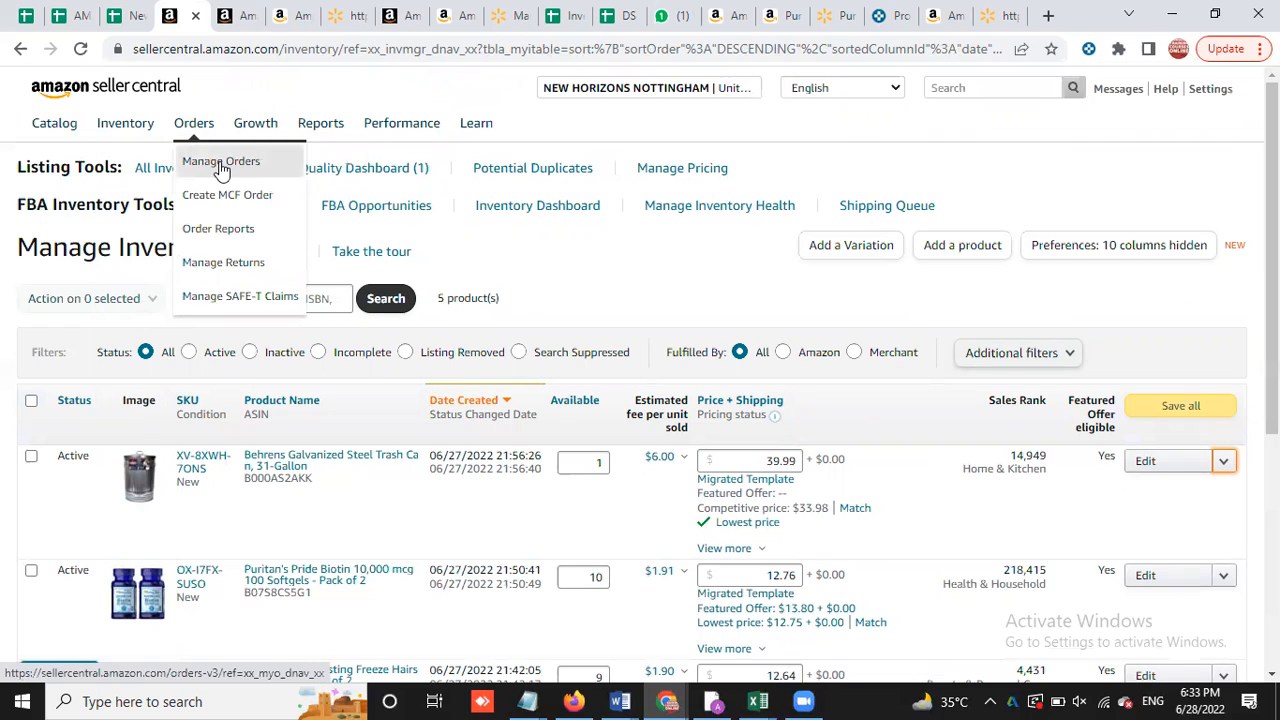
left_click(222, 166)
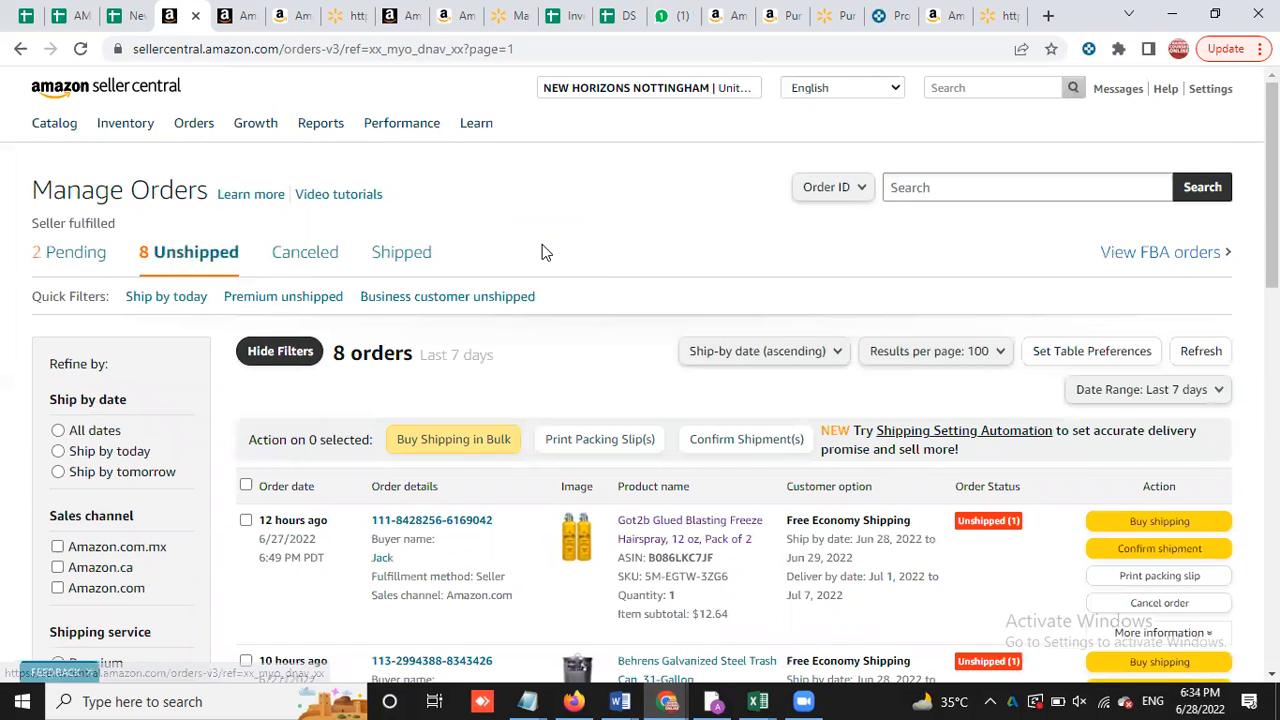
scroll(435, 437, "down", 2)
scroll(445, 425, "down", 7)
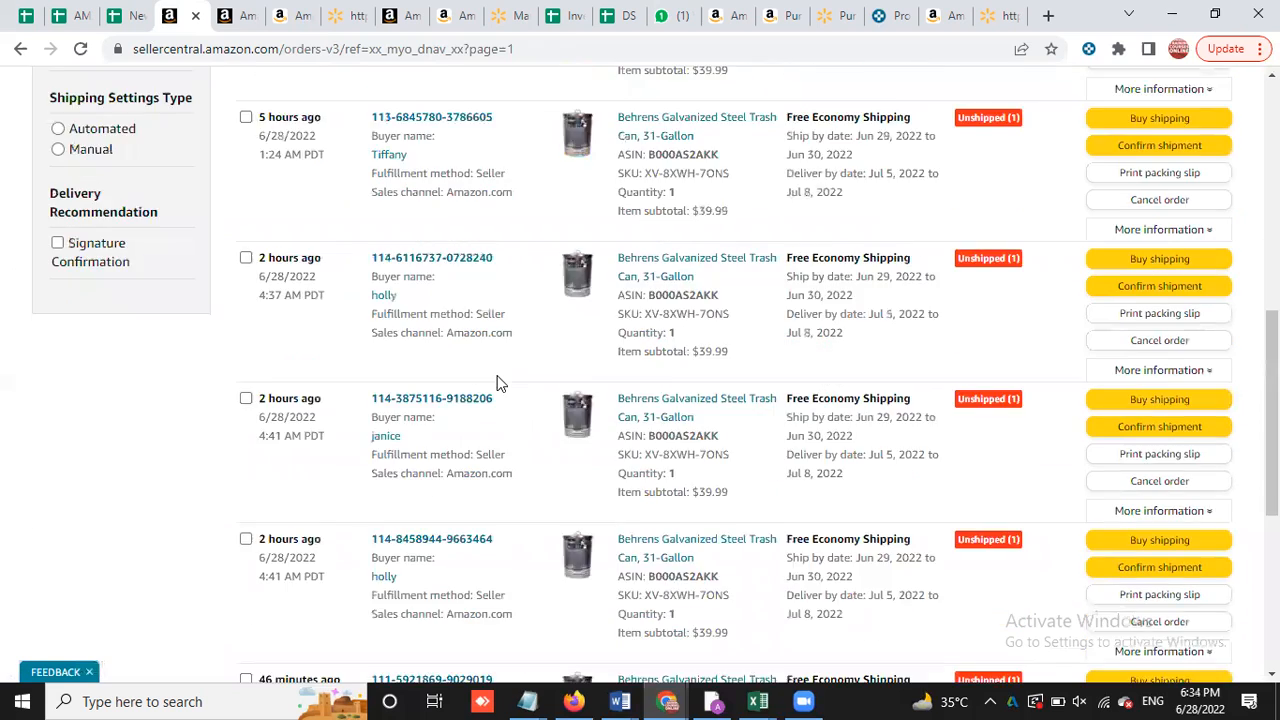
scroll(530, 415, "down", 2)
scroll(563, 443, "down", 1)
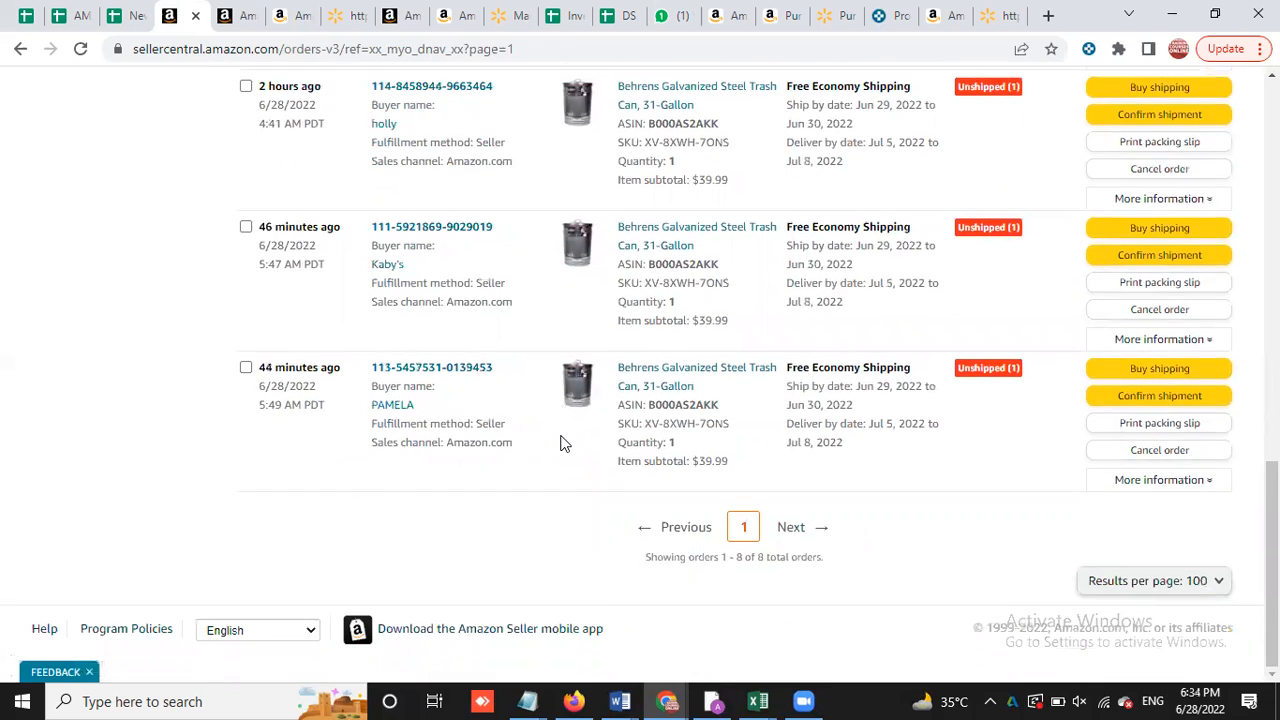
scroll(563, 443, "up", 10)
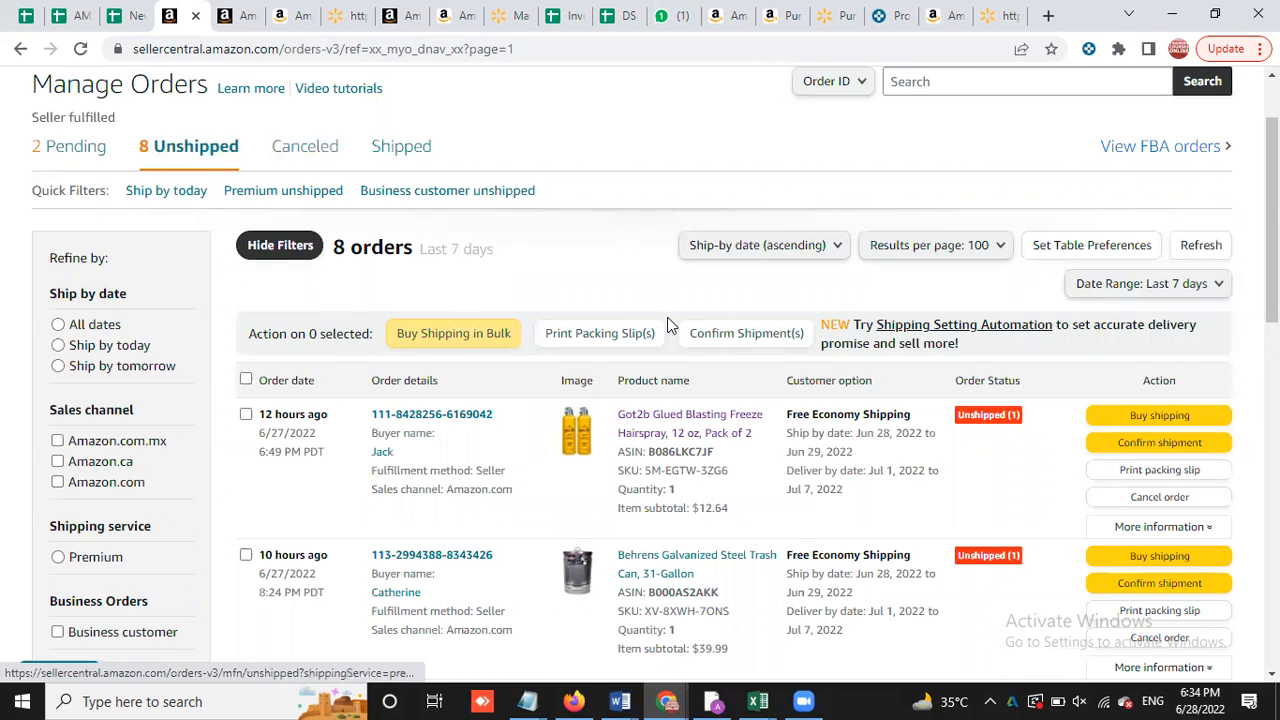
scroll(663, 323, "up", 1)
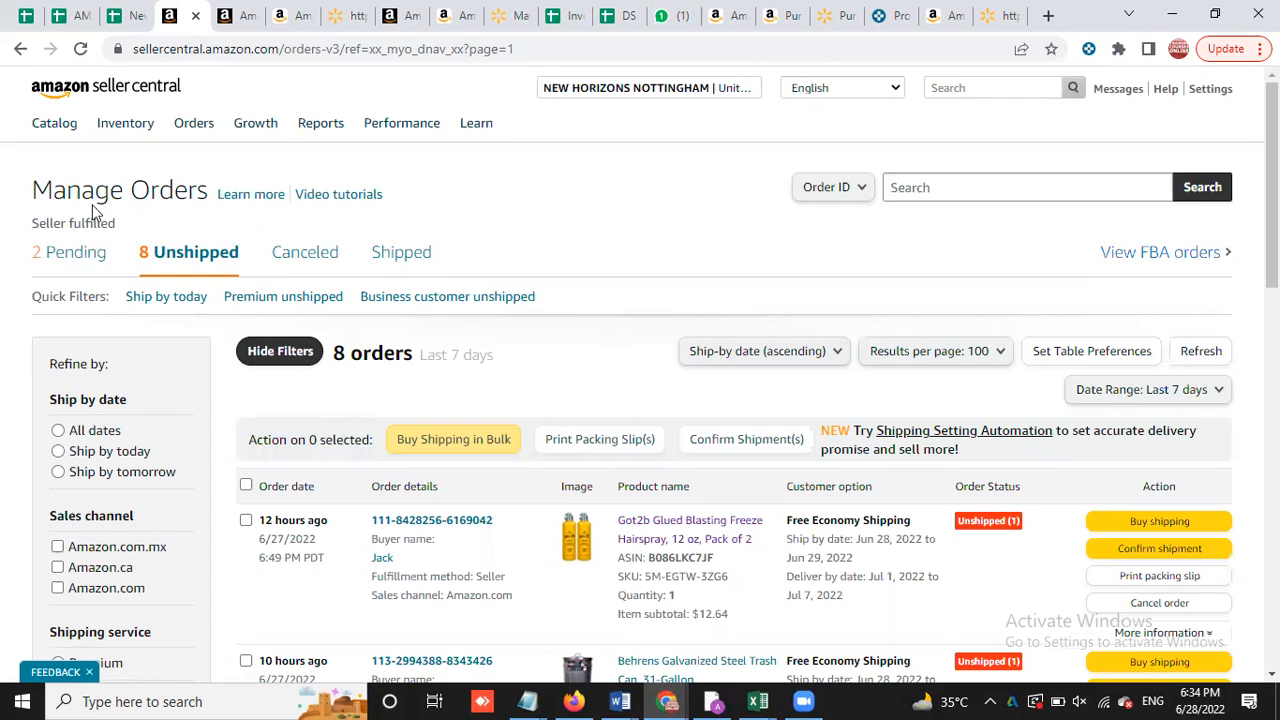
Open the Add Products page from the catalog options and look over its product search
mouse_move(197, 132)
mouse_move(54, 134)
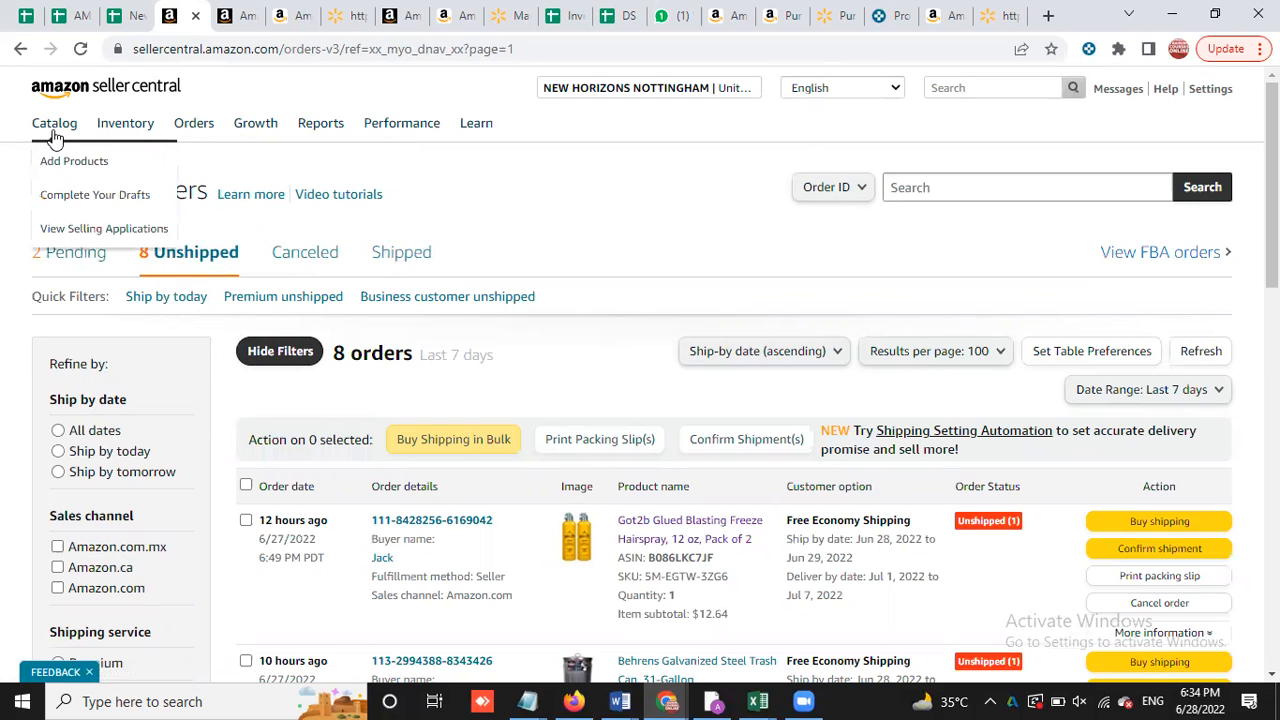
left_click(92, 165)
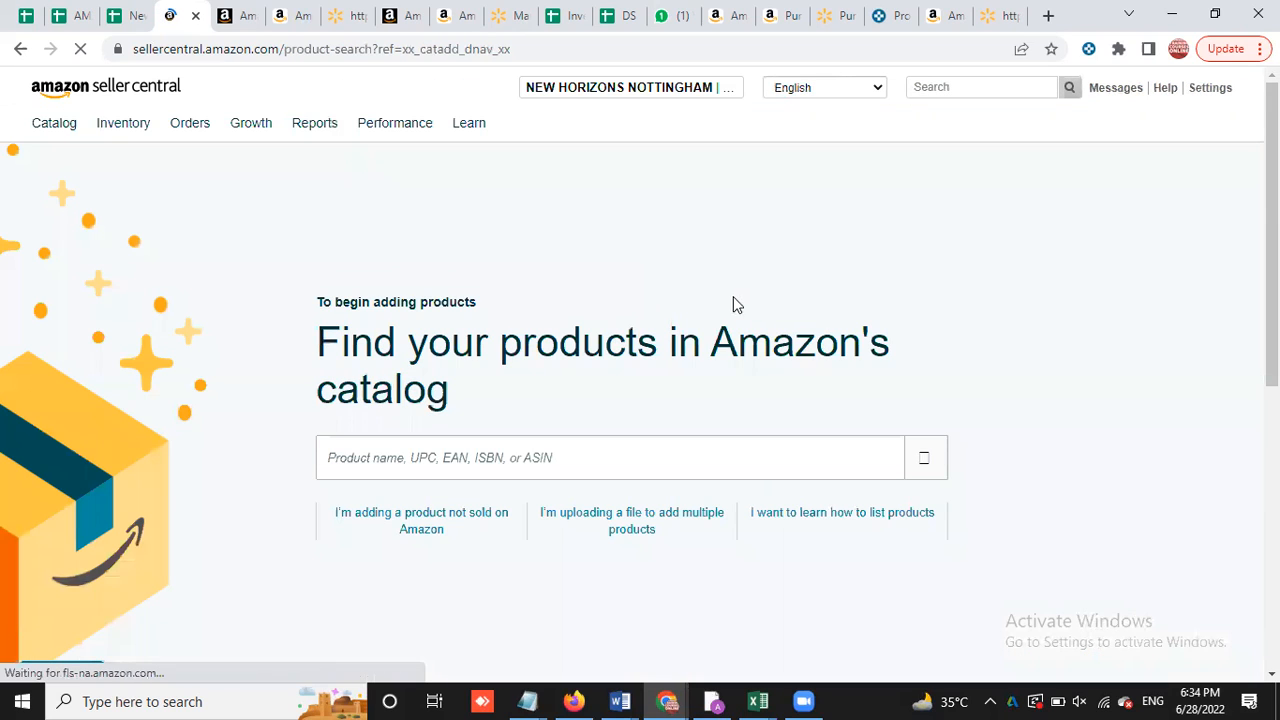
scroll(415, 362, "down", 1)
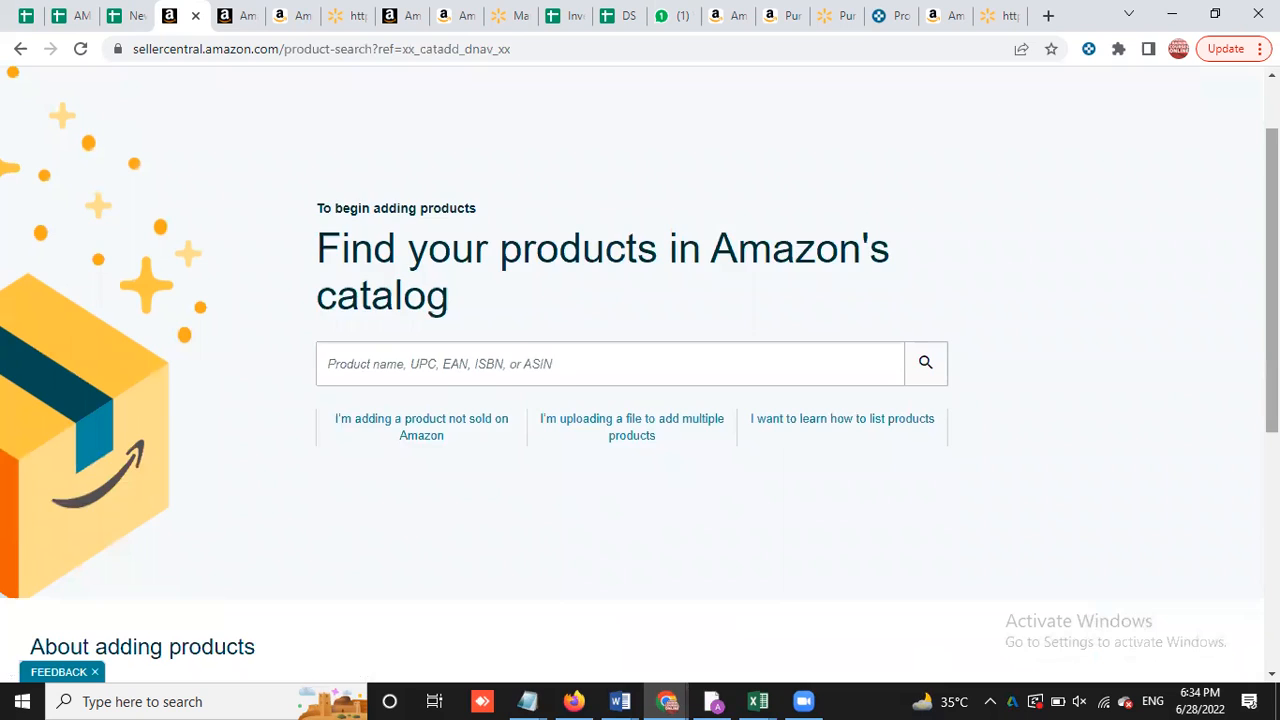
scroll(640, 380, "up", 1)
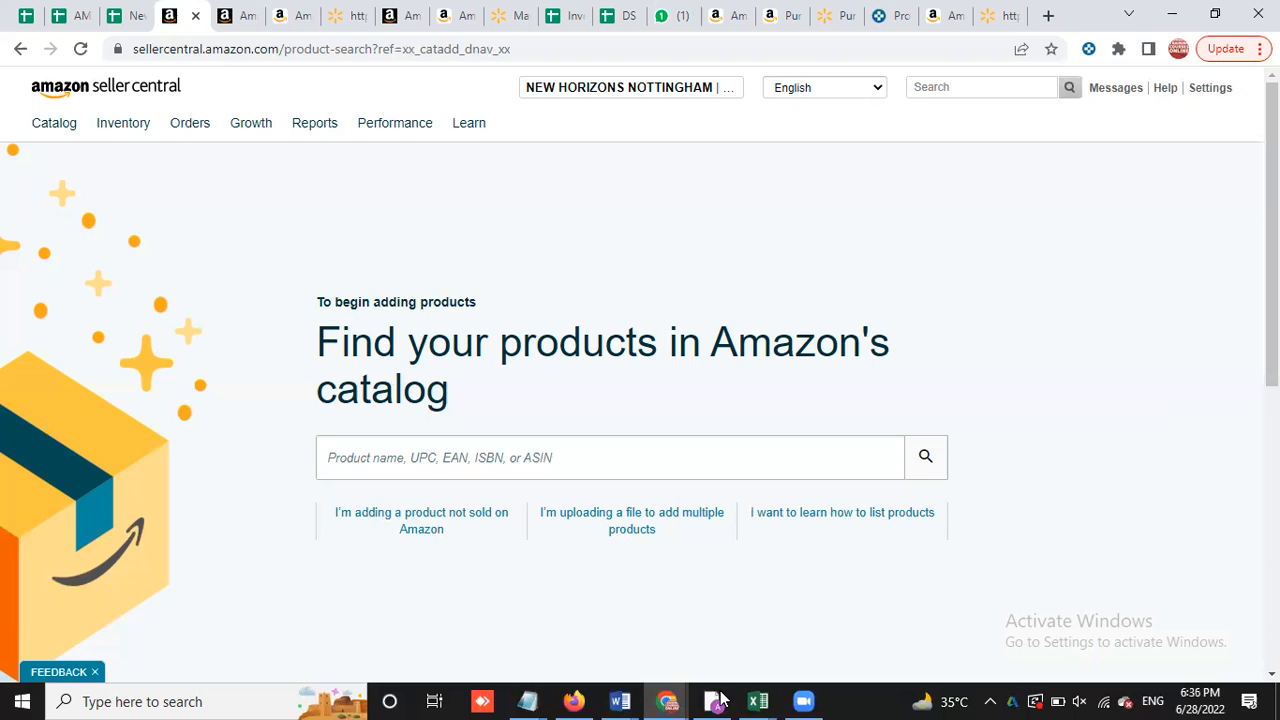
Search Amazon's catalog for the product with ASIN B01N55B4C3
left_click(459, 463)
key("ctrl+v")
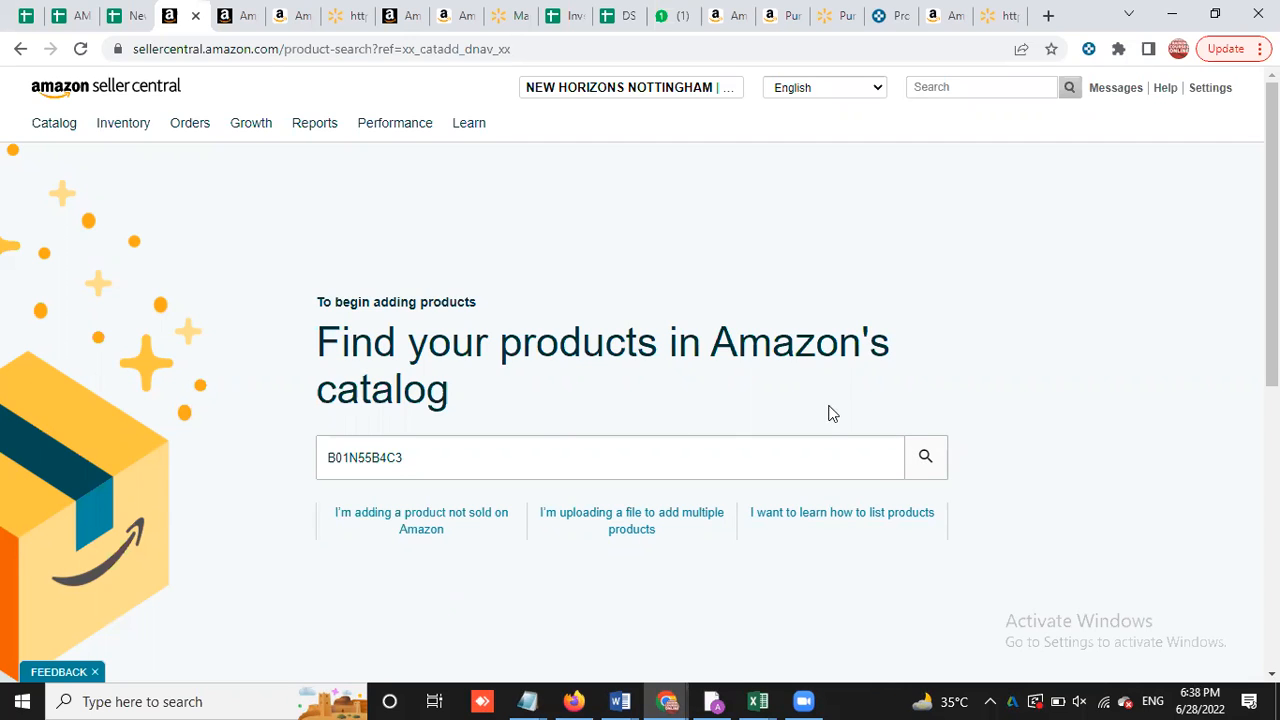
scroll(789, 420, "down", 2)
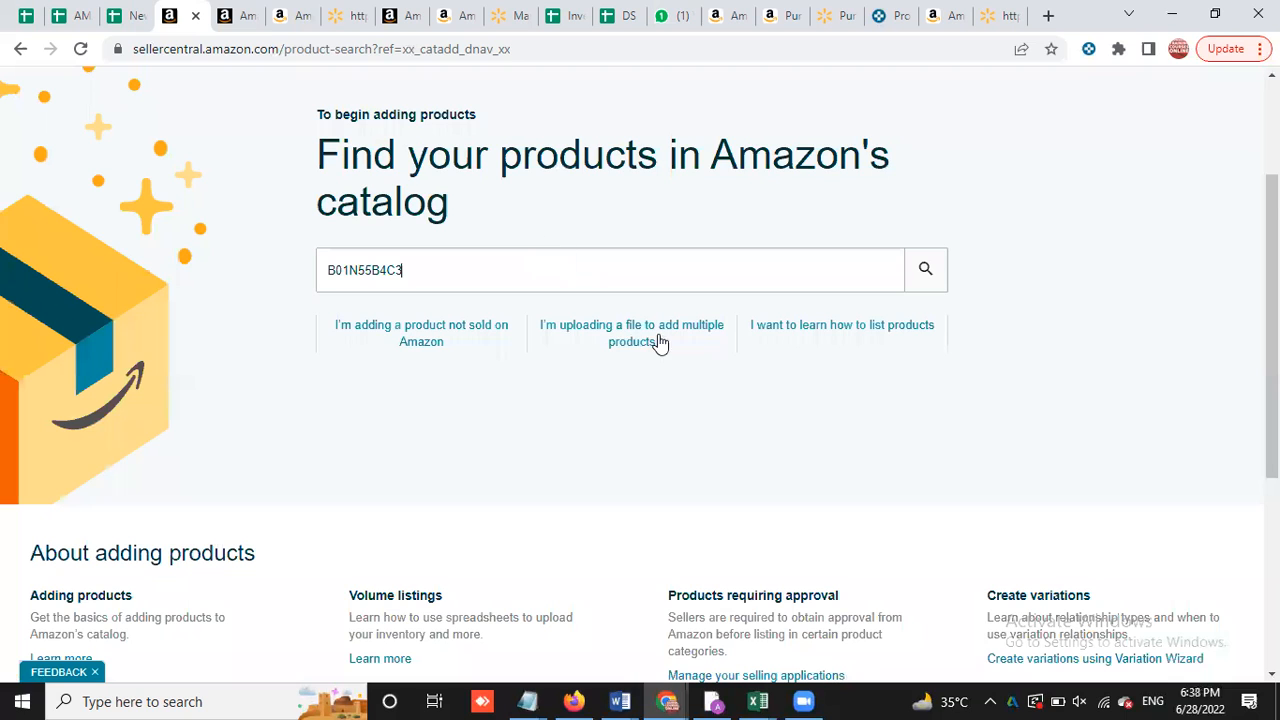
left_click(926, 269)
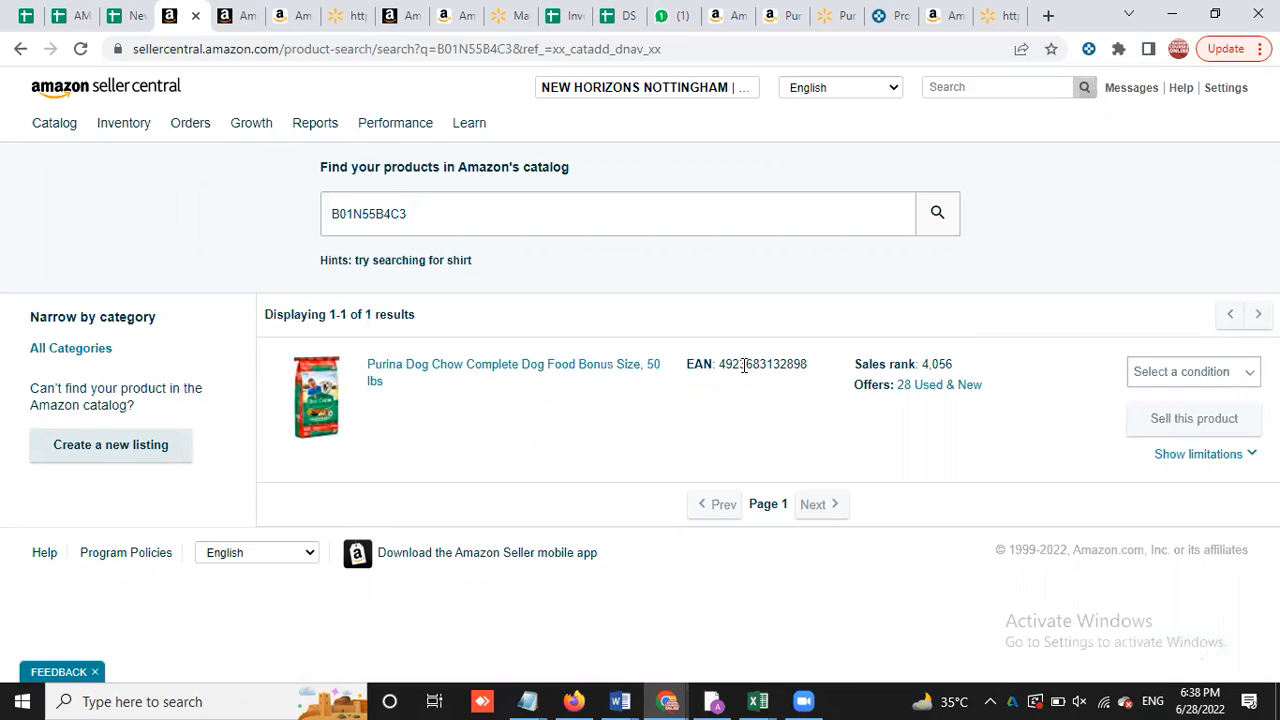
Examine the EAN of the Purina Dog Chow search result
double_click(786, 364)
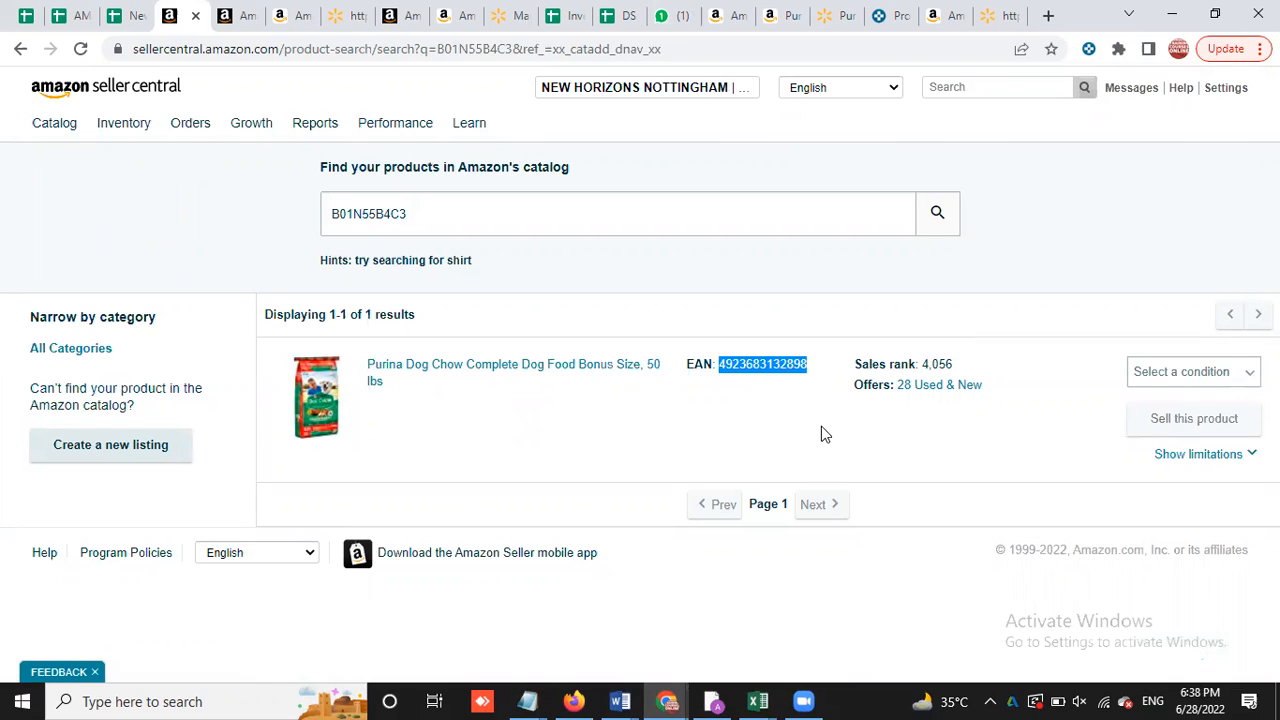
left_click(757, 384)
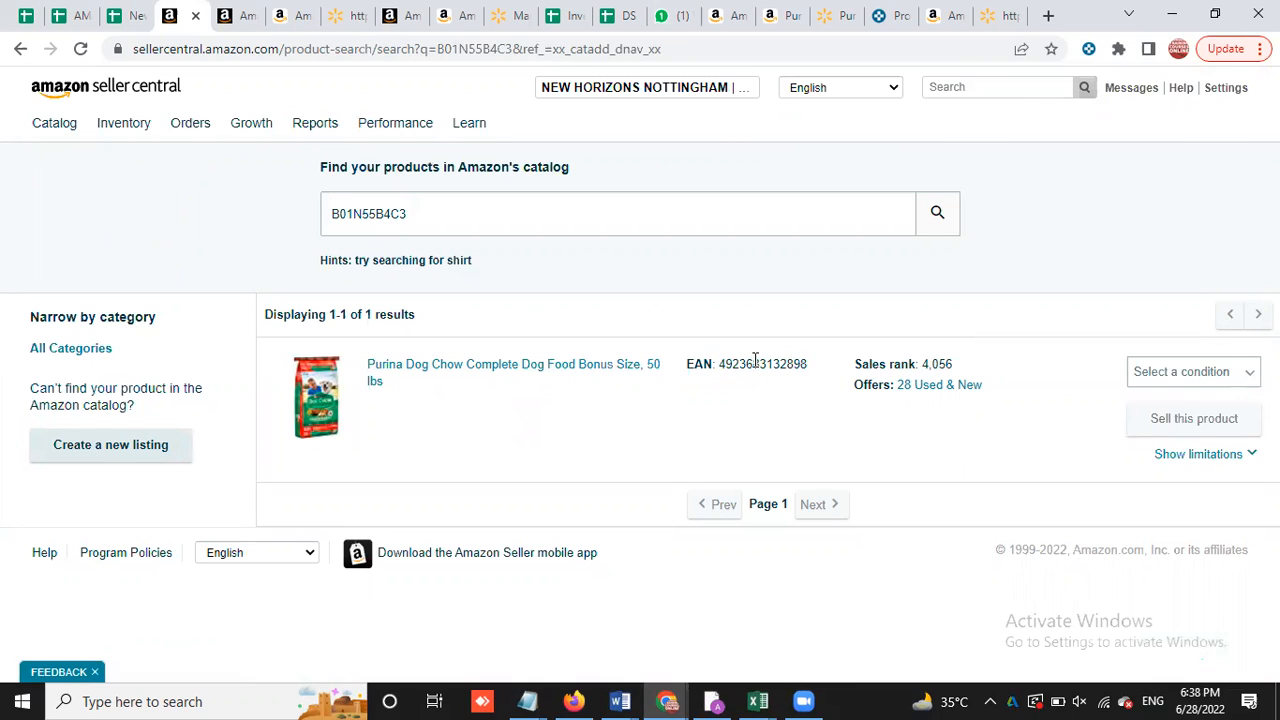
double_click(755, 362)
left_click(760, 423)
Choose the New condition for the Purina Dog Chow product and start its selling offer
left_click(1177, 372)
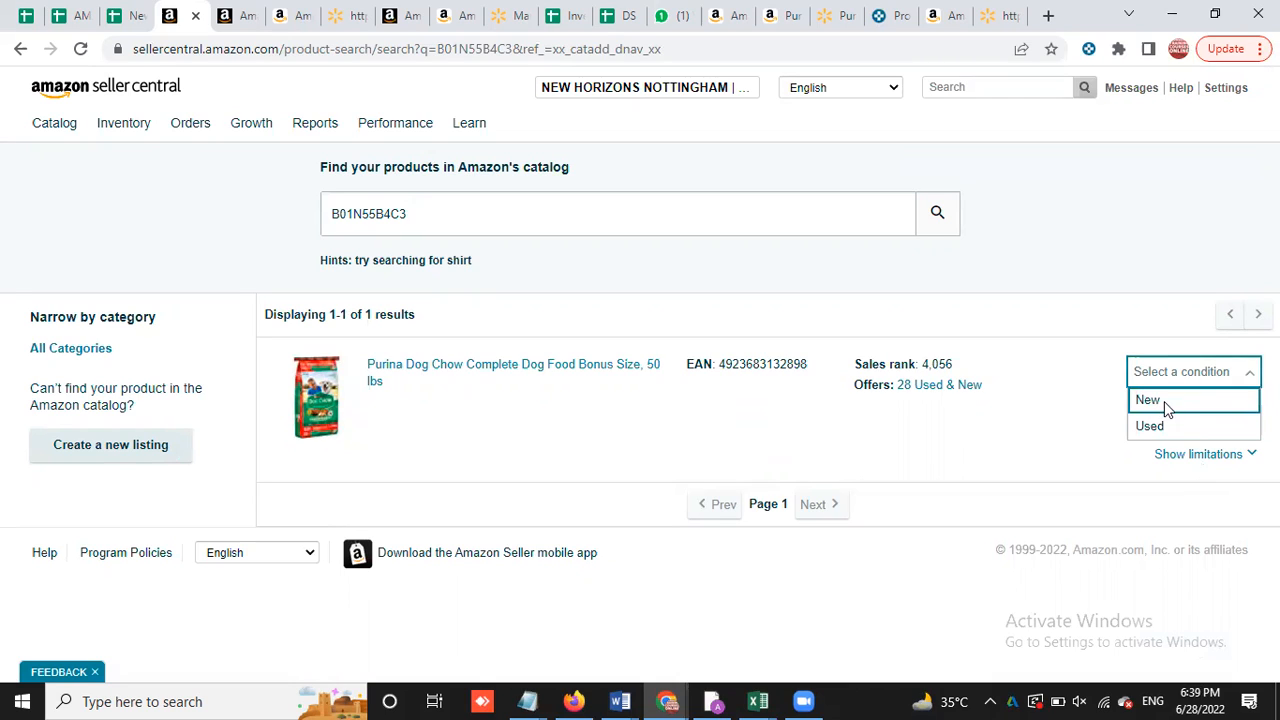
left_click(1164, 401)
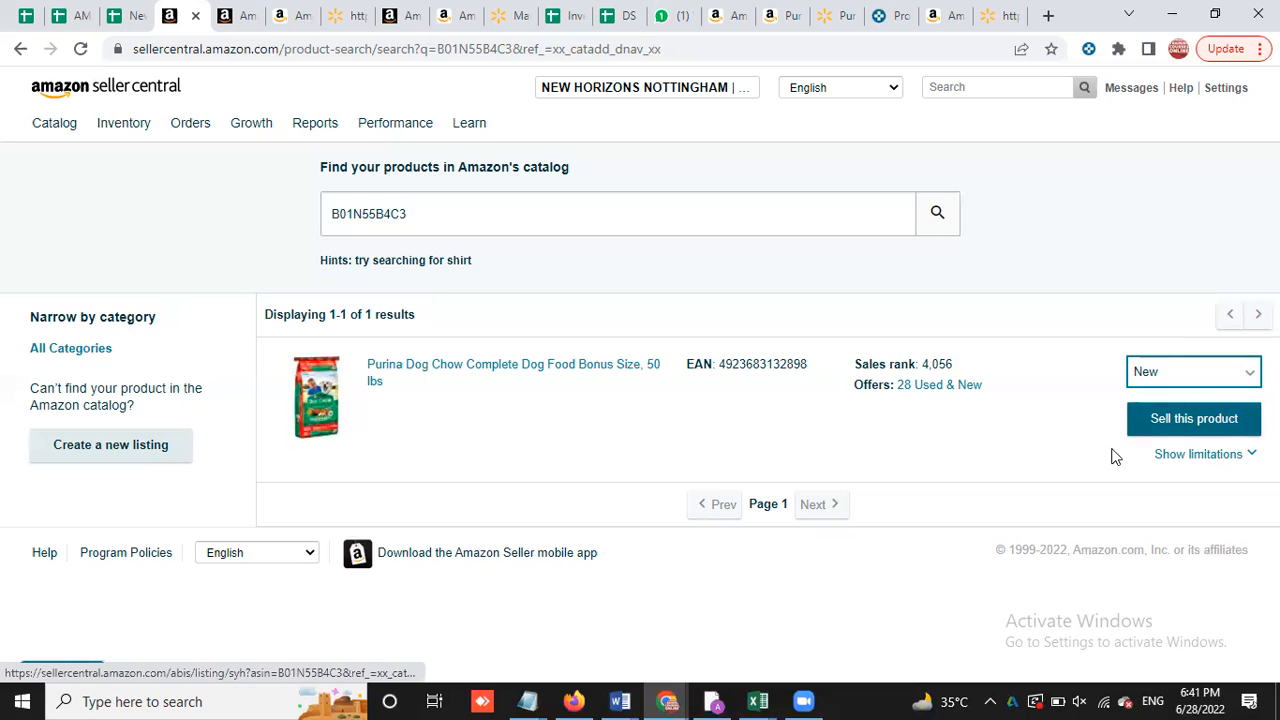
left_click(1155, 418)
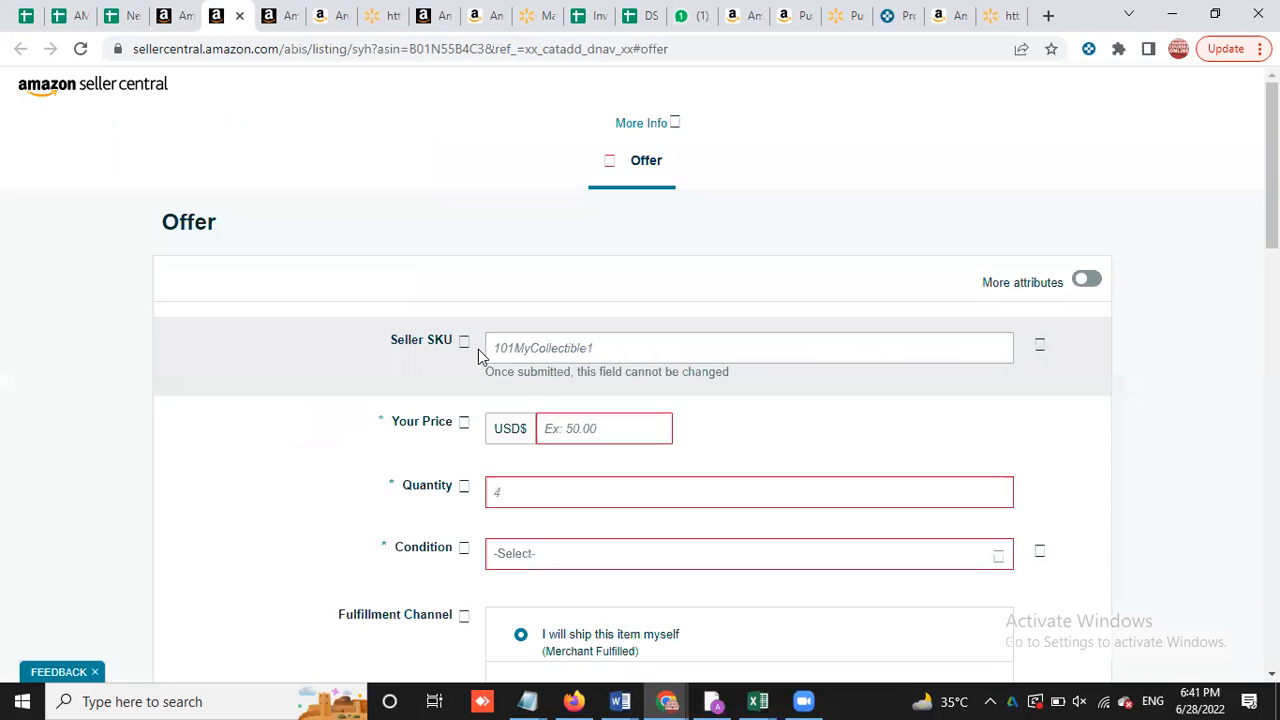
Look over the new offer's product details, SKU, price, quantity, condition and fulfillment fields
scroll(718, 404, "down", 3)
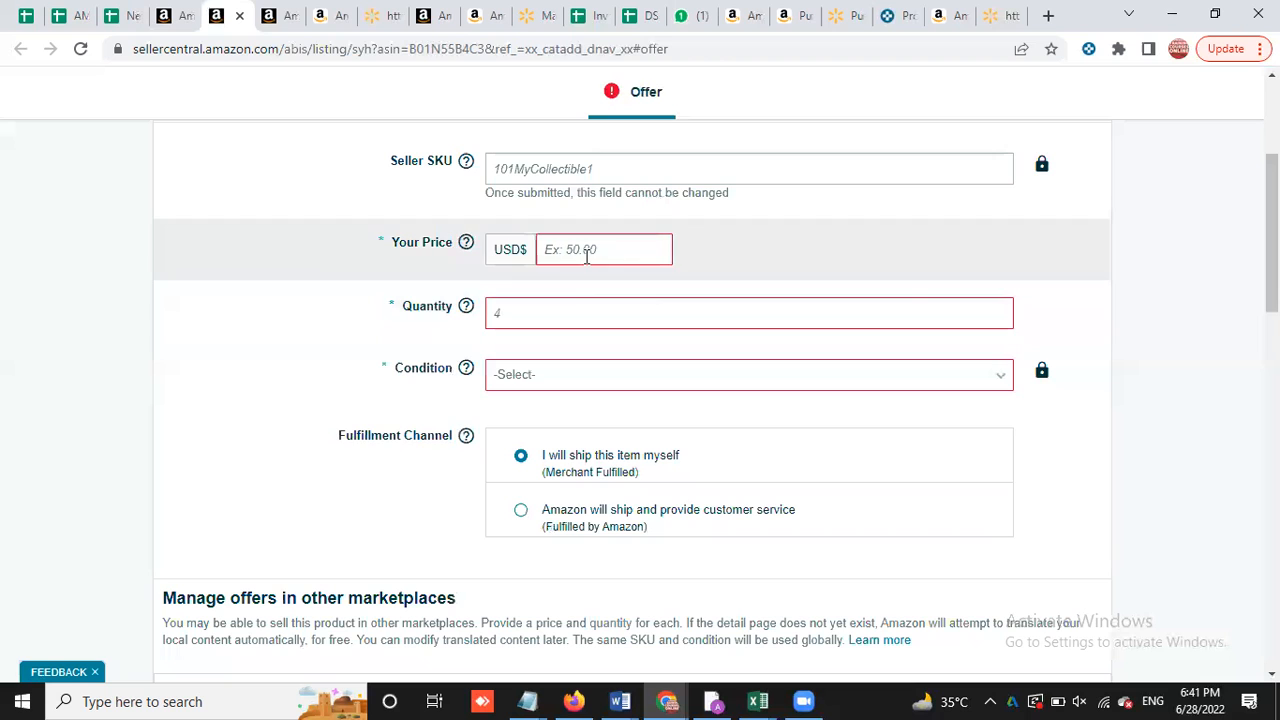
scroll(692, 335, "up", 3)
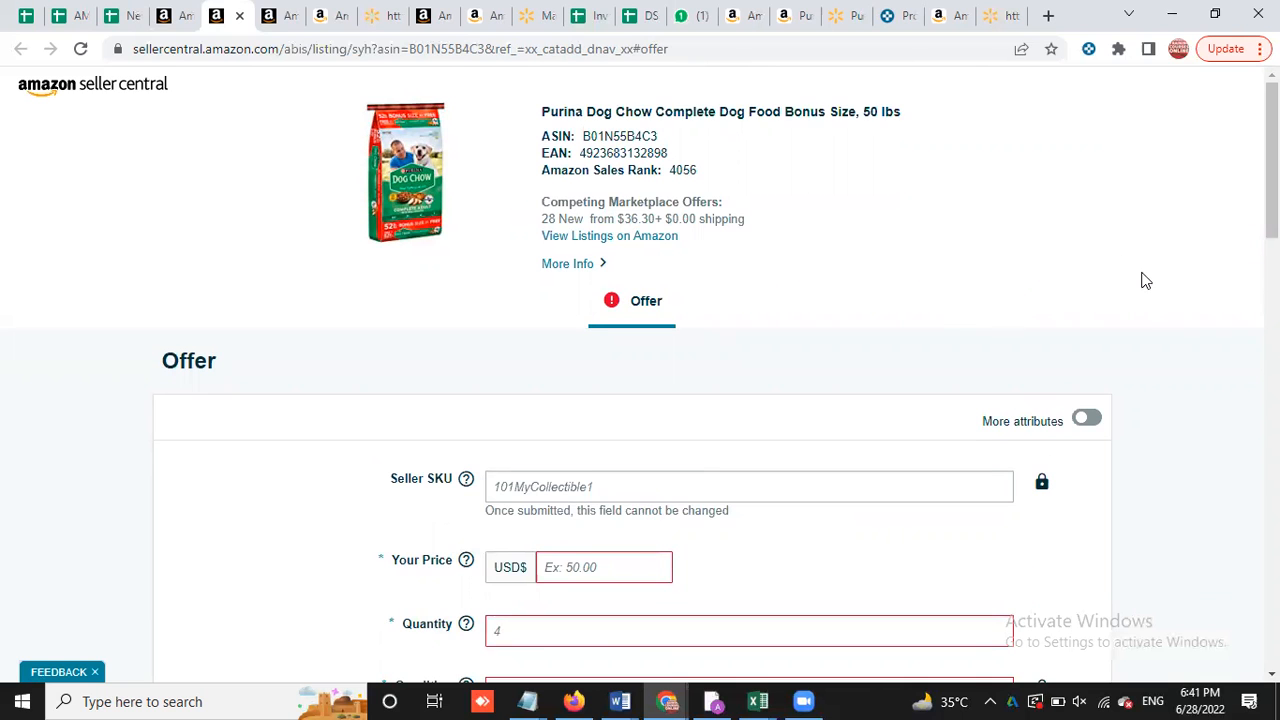
scroll(1143, 280, "down", 4)
scroll(1143, 297, "up", 3)
scroll(1143, 297, "down", 2)
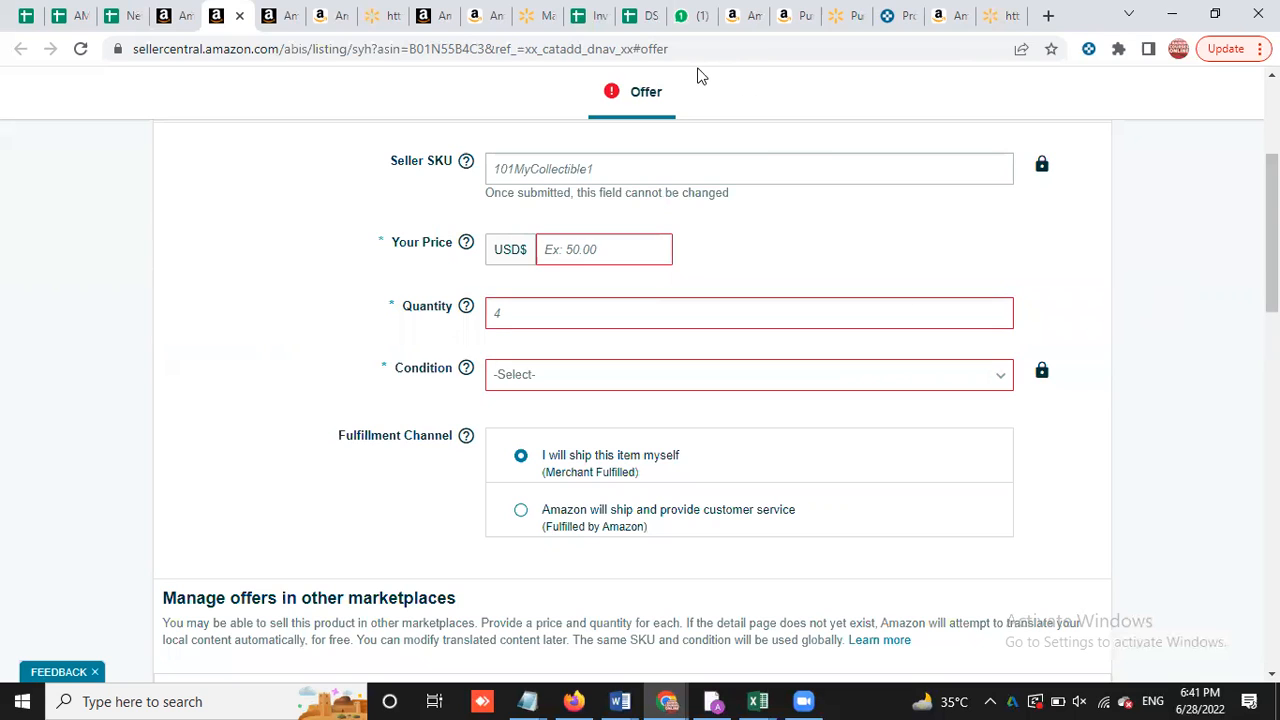
Switch to the Purina Dog Chow page on Amazon and check the other sellers' lowest new offers
left_click(745, 16)
scroll(785, 305, "up", 3)
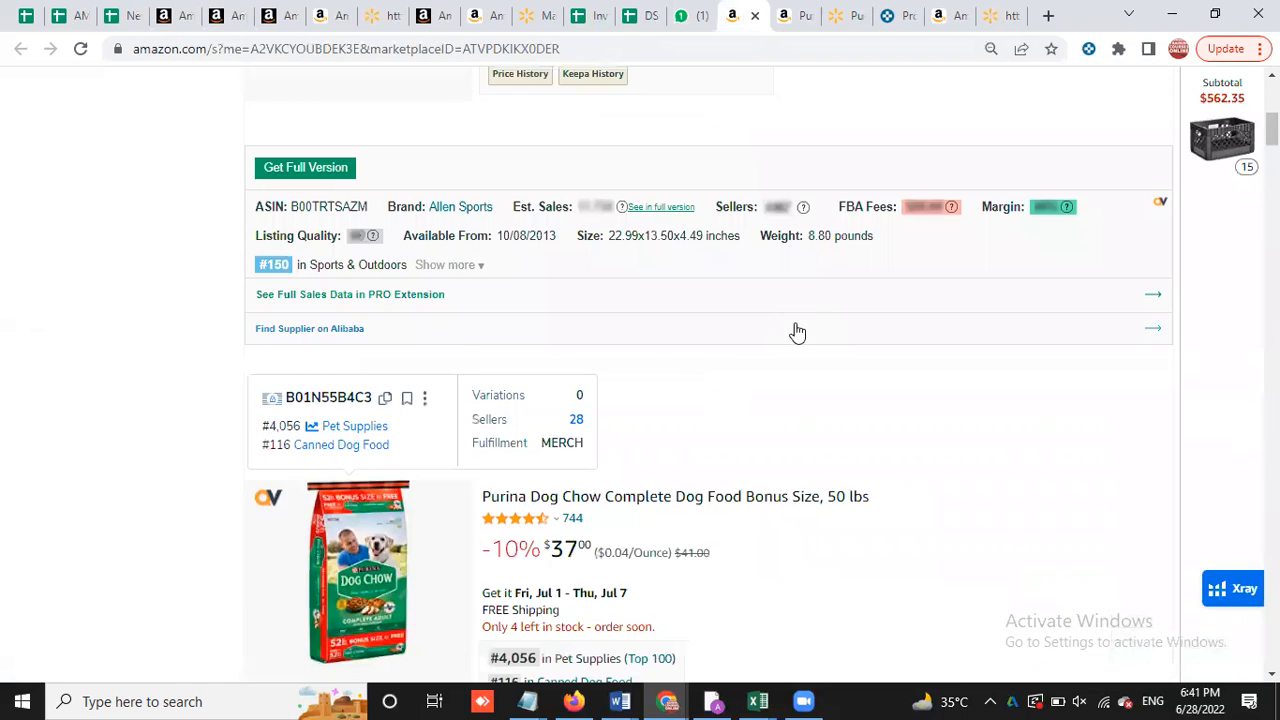
scroll(794, 331, "up", 1)
left_click(803, 8)
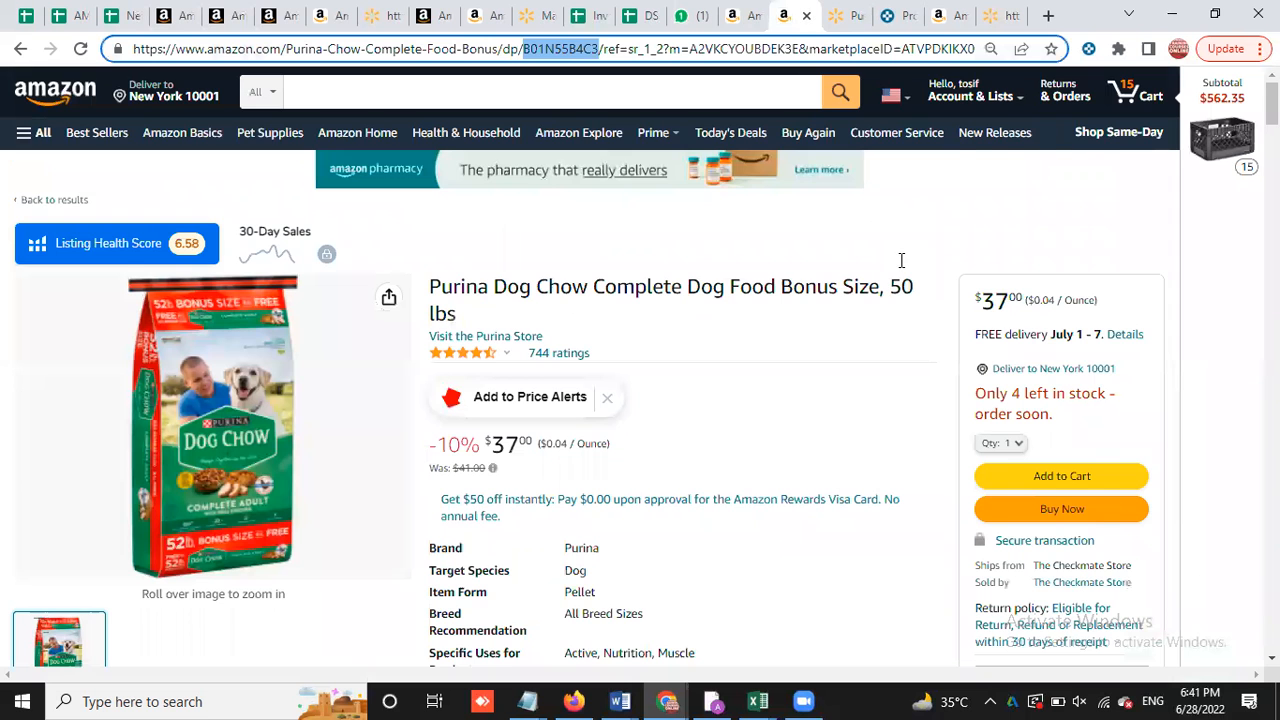
scroll(960, 350, "down", 4)
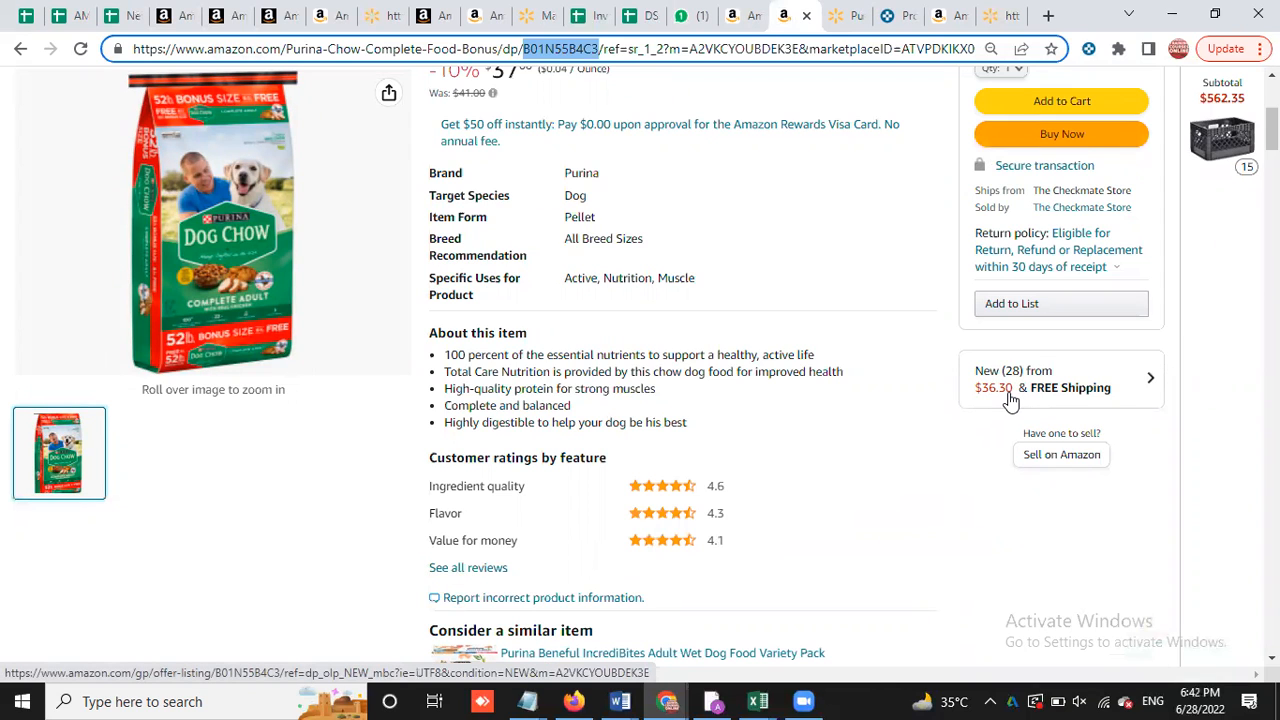
left_click(1010, 398)
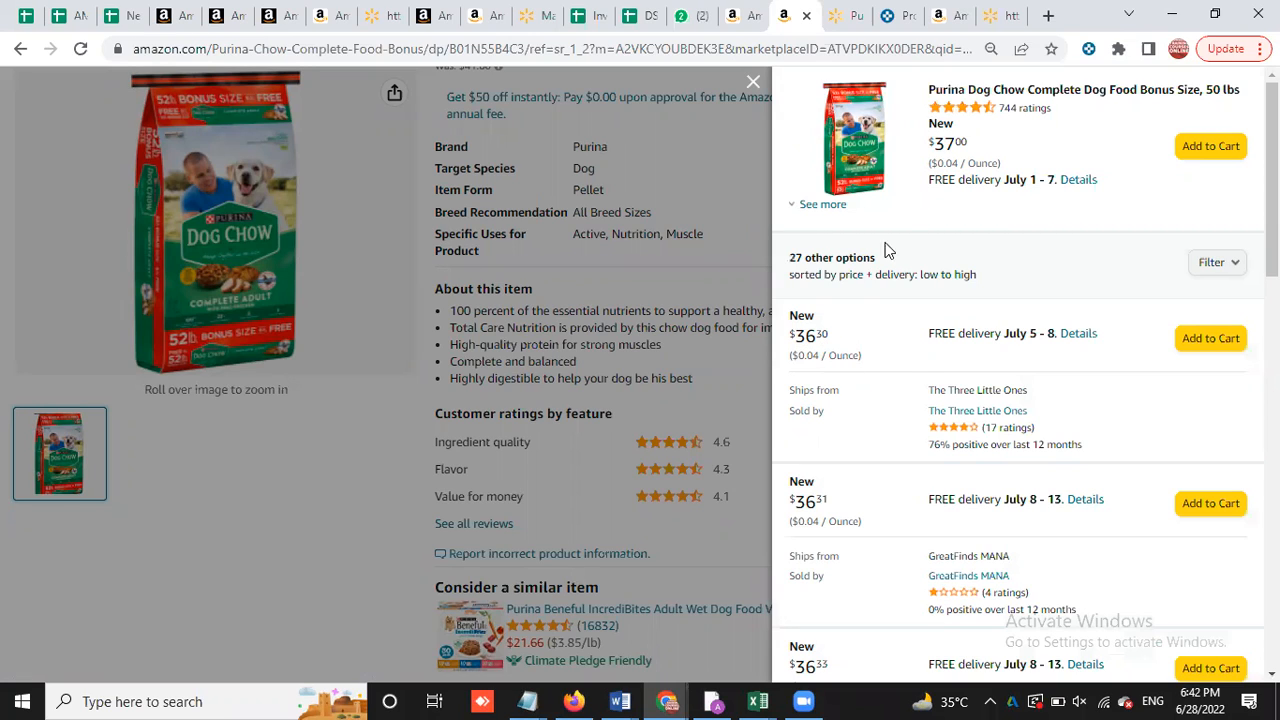
double_click(792, 341)
left_click(753, 81)
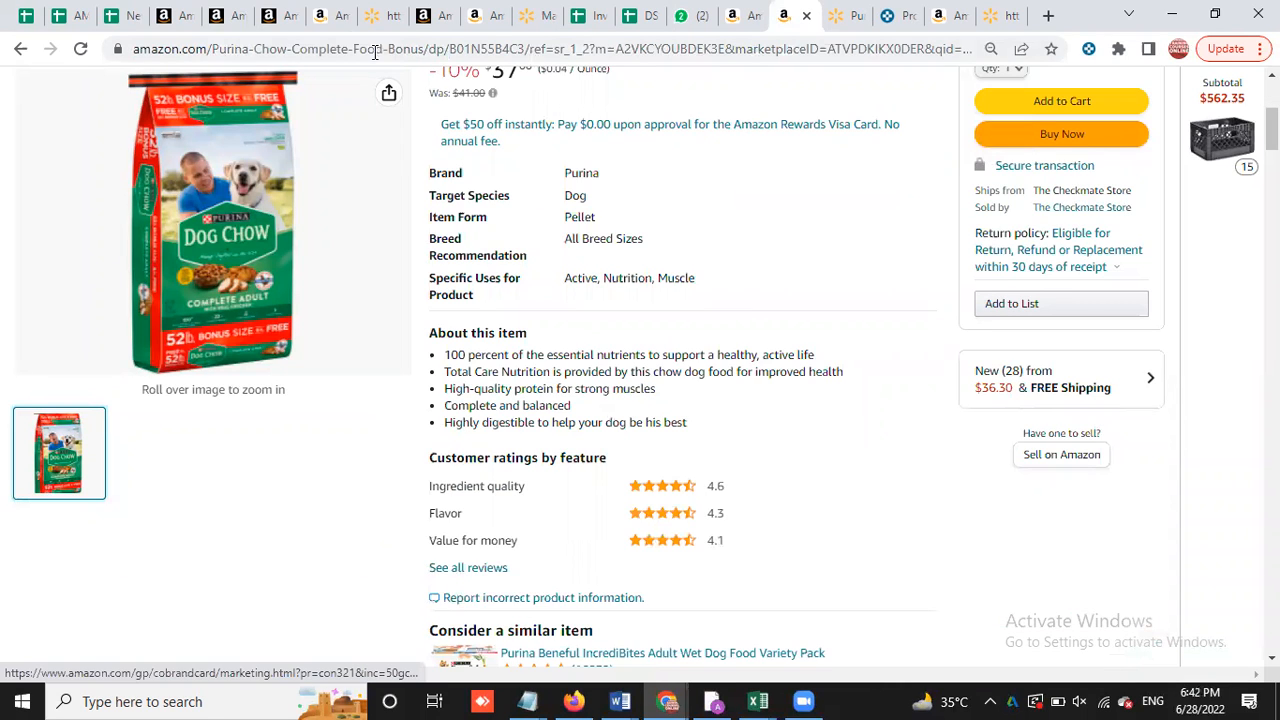
Return to the Seller Central offer form and set the product's price to USD 36.29
left_click(214, 15)
left_click(603, 252)
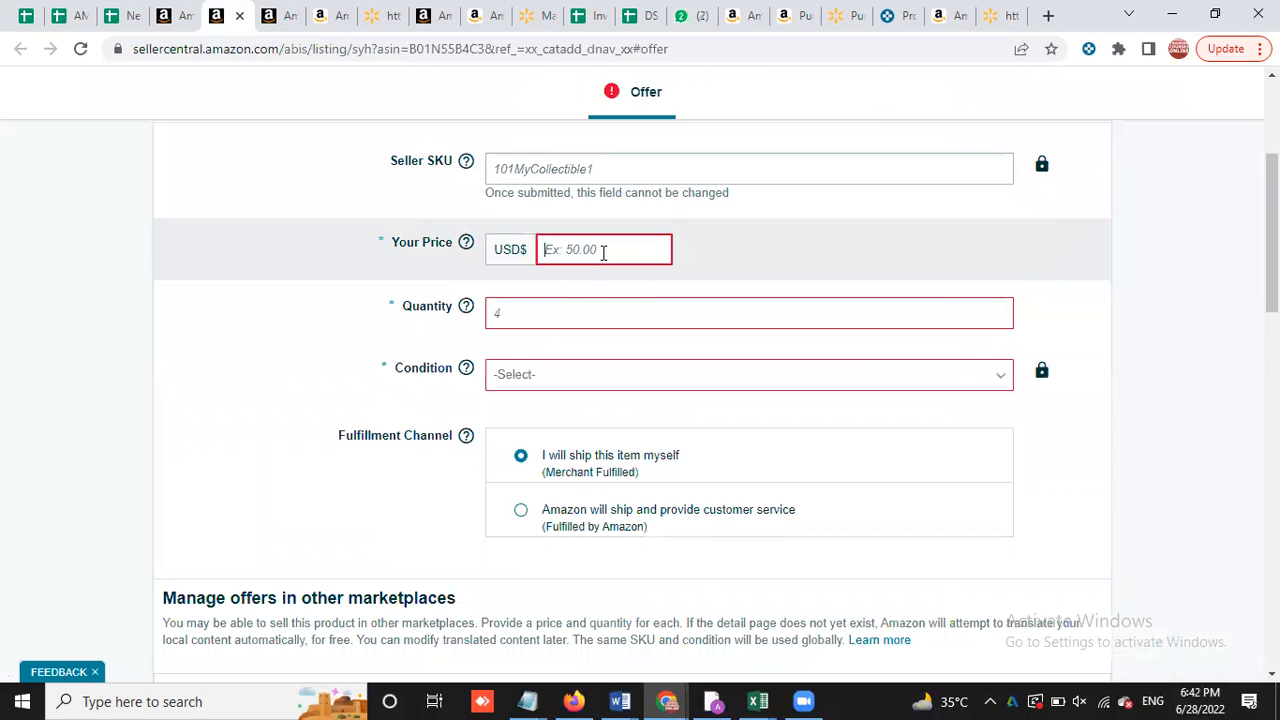
type("36.29")
left_click(1194, 418)
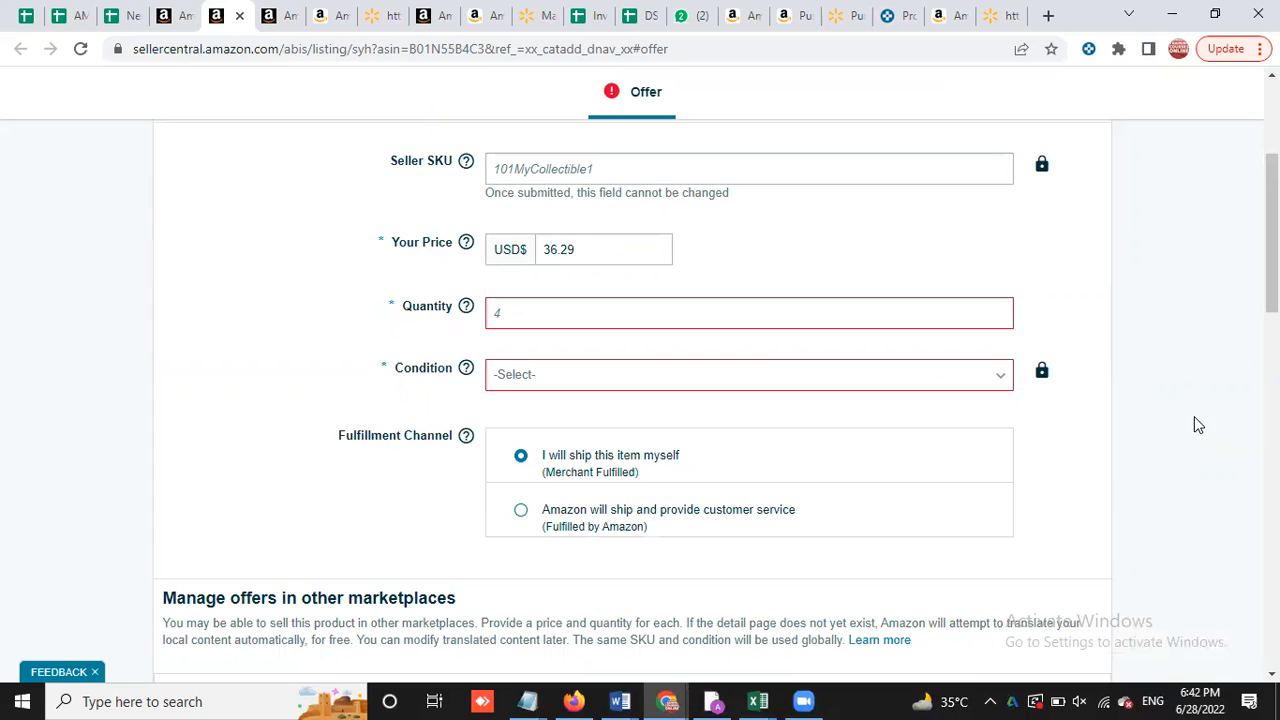
Set the offer's quantity to 10 and its condition to New
mouse_move(489, 336)
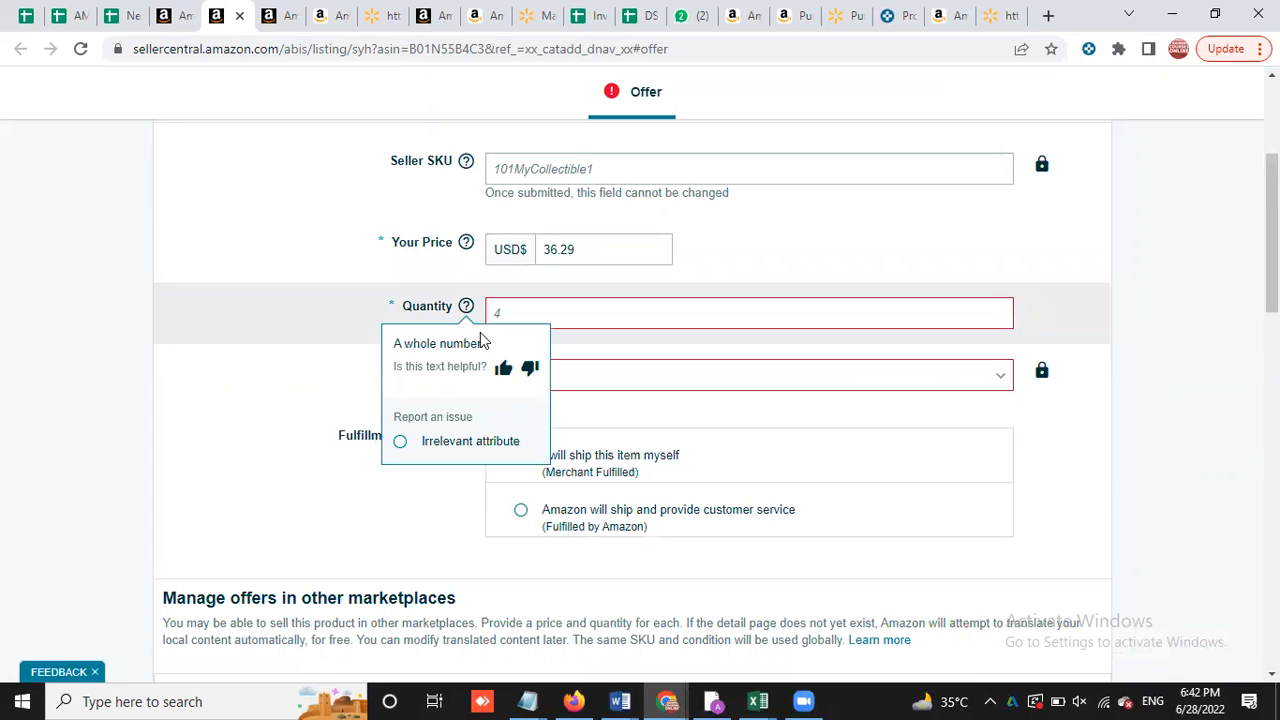
left_click(545, 313)
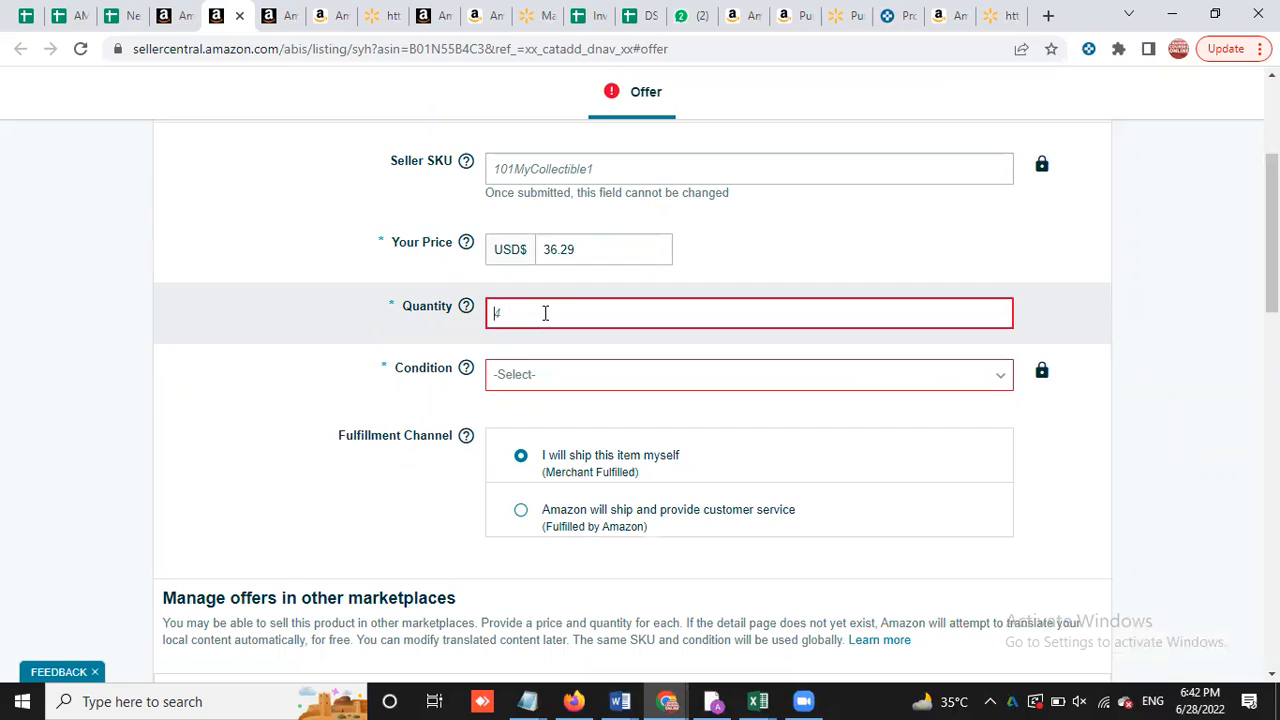
type("10")
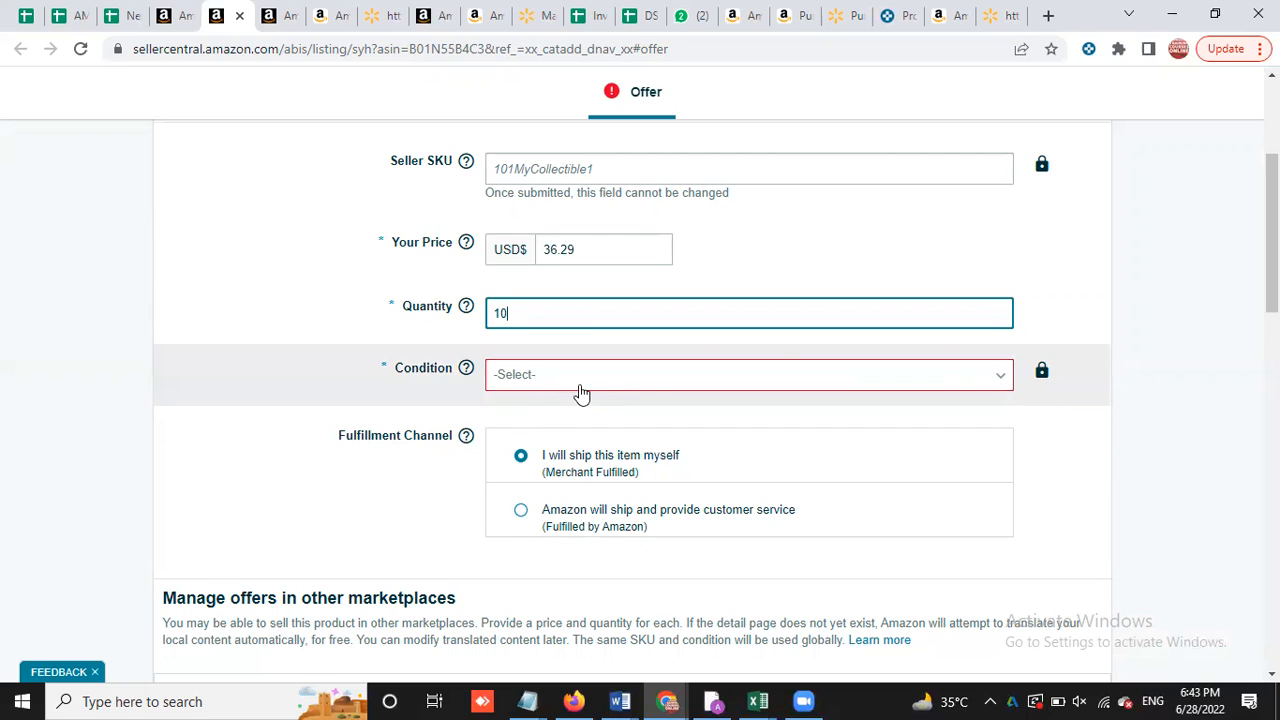
left_click(1003, 387)
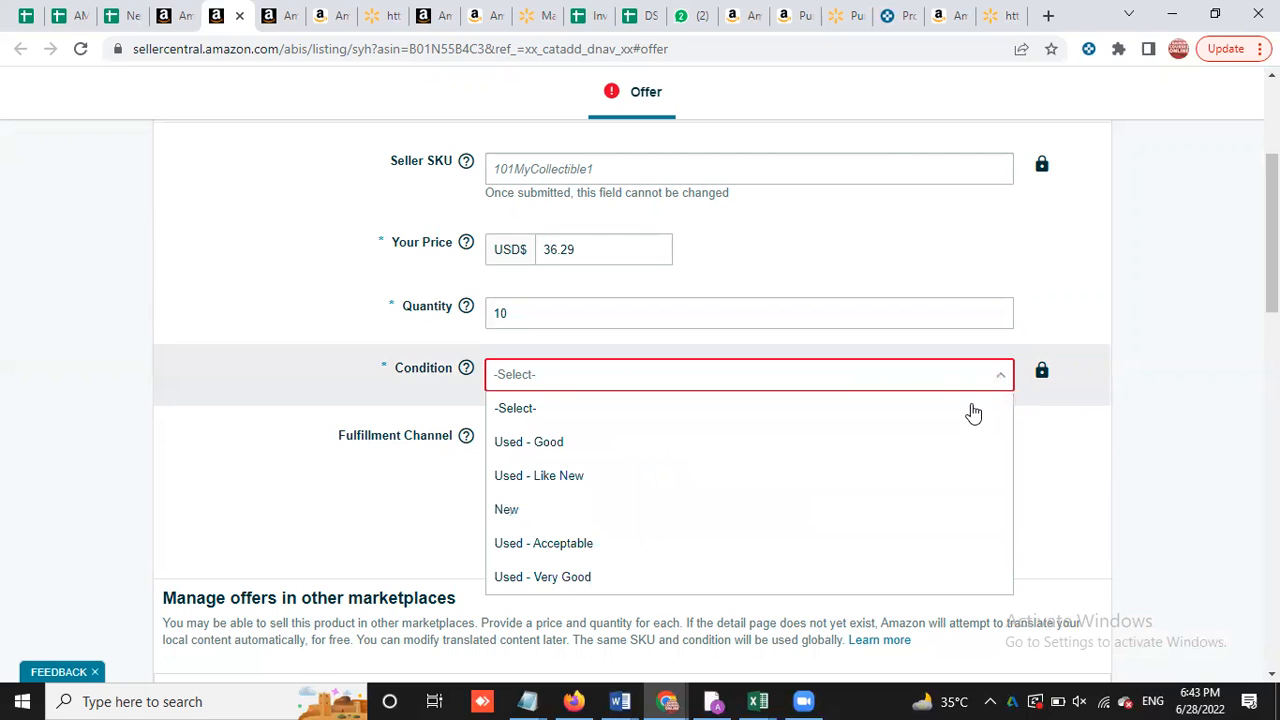
left_click(543, 508)
left_click(1147, 453)
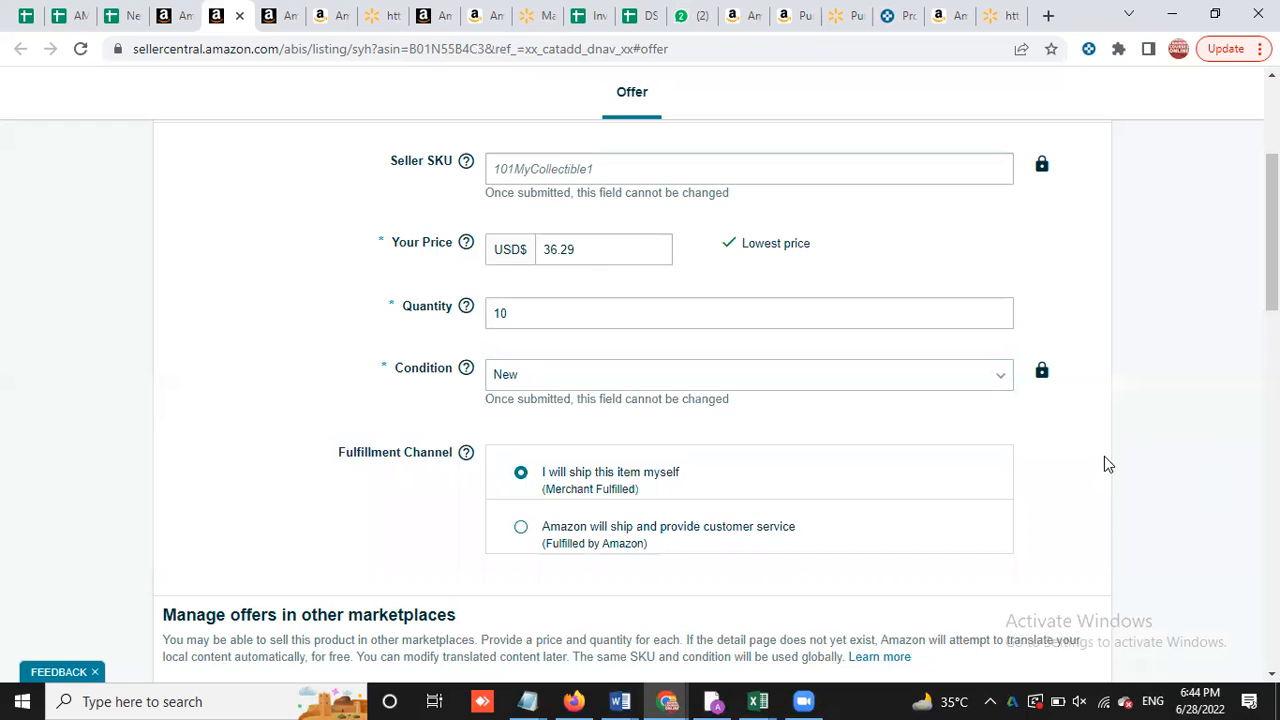
Reveal the offer's additional attributes and set the maximum order quantity to 1
scroll(757, 477, "up", 1)
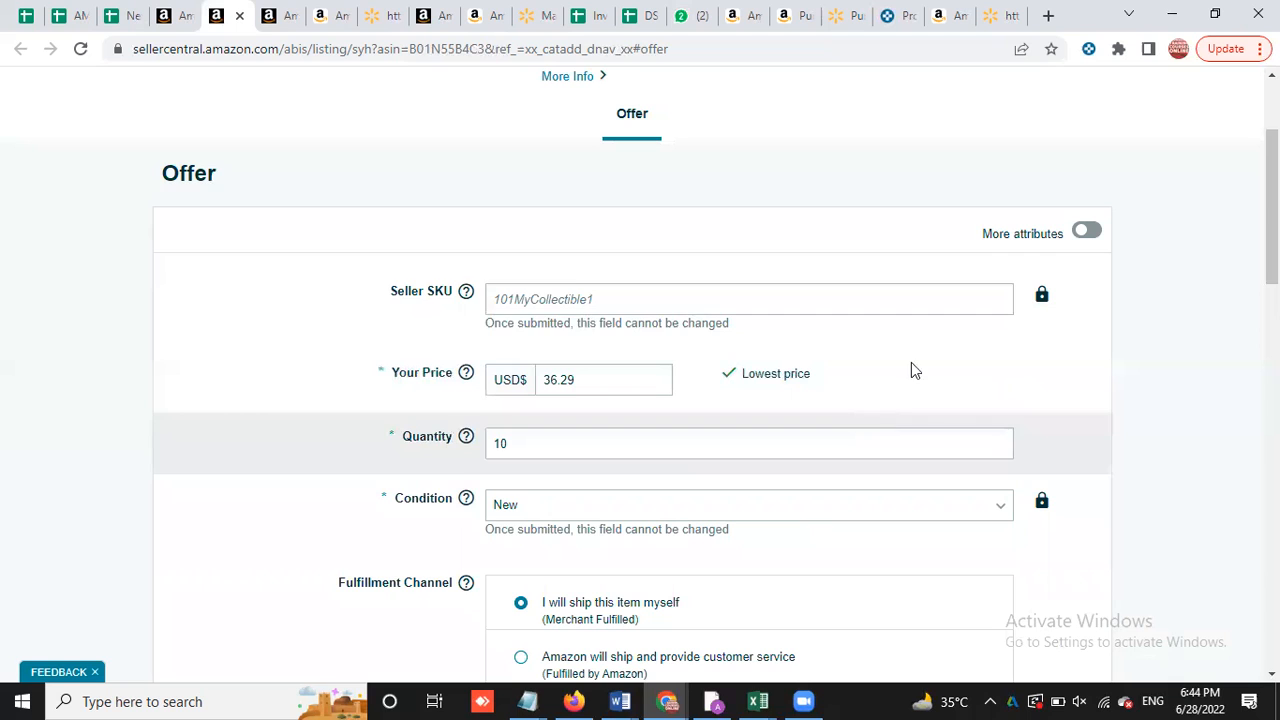
left_click(1088, 233)
scroll(1132, 294, "down", 2)
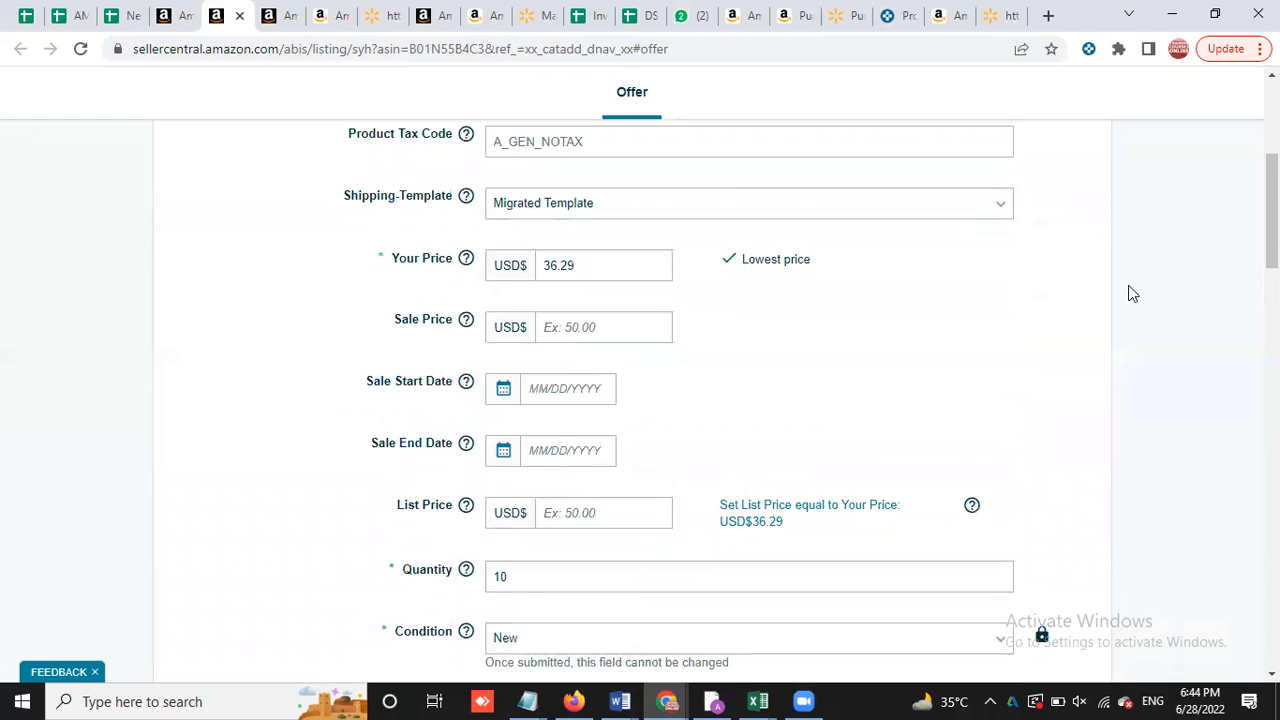
scroll(1132, 294, "down", 1)
scroll(1132, 294, "down", 3)
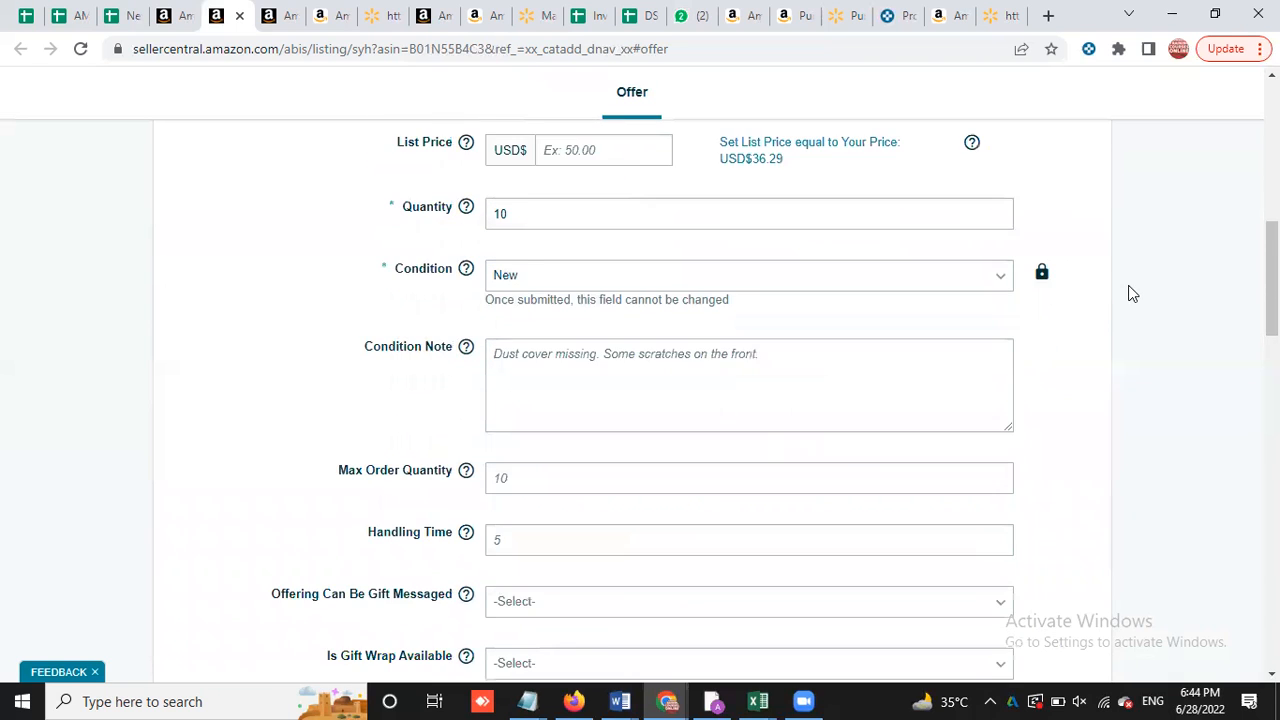
scroll(1132, 294, "down", 1)
scroll(1132, 294, "down", 1)
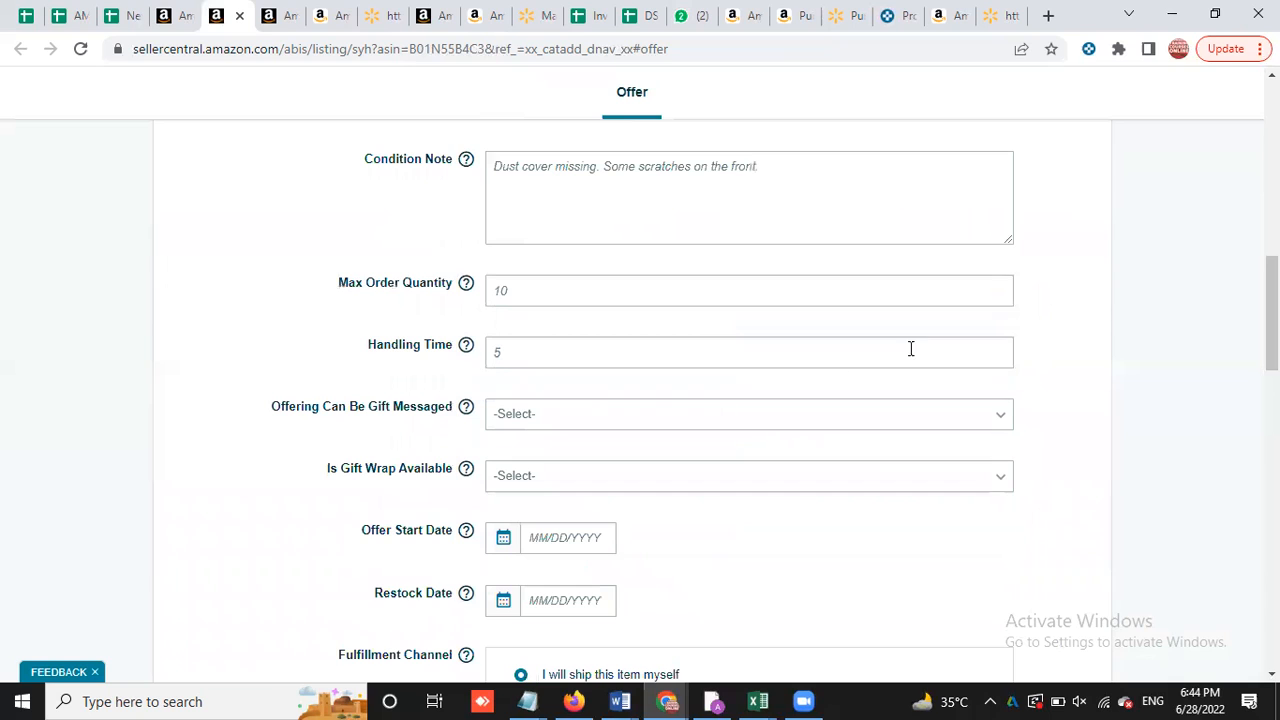
left_click(564, 299)
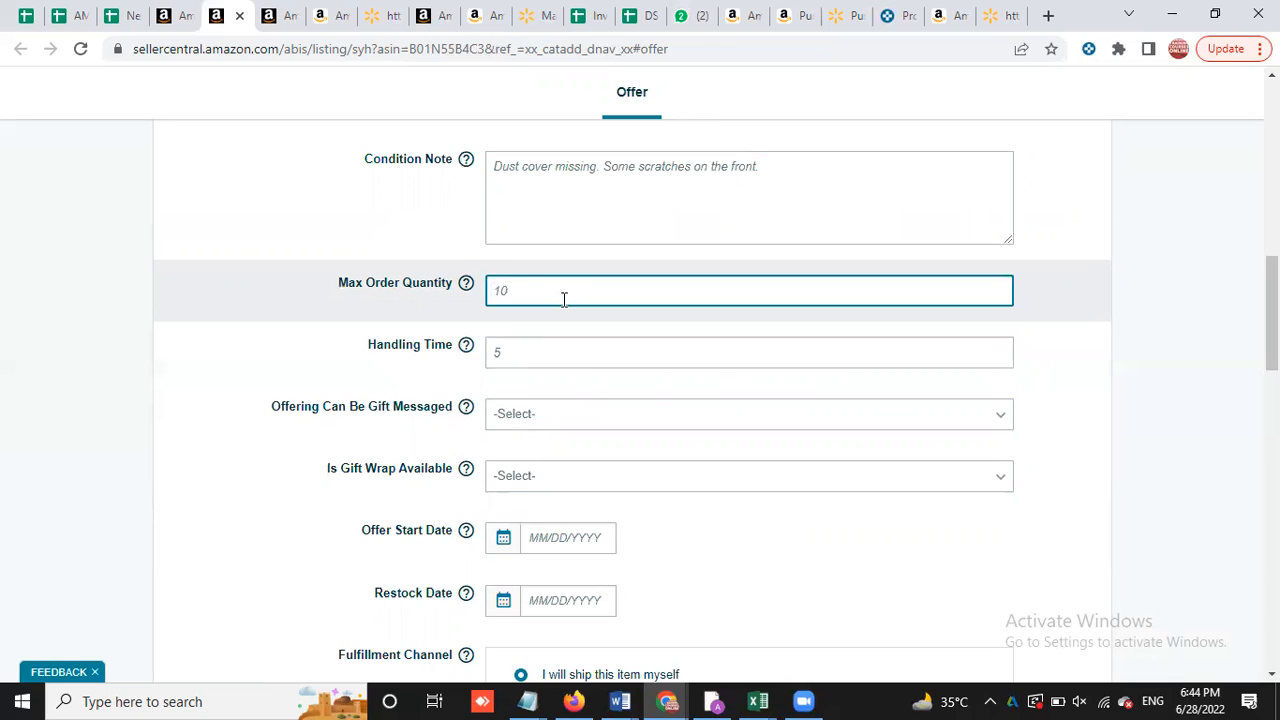
type("1")
left_click(1190, 367)
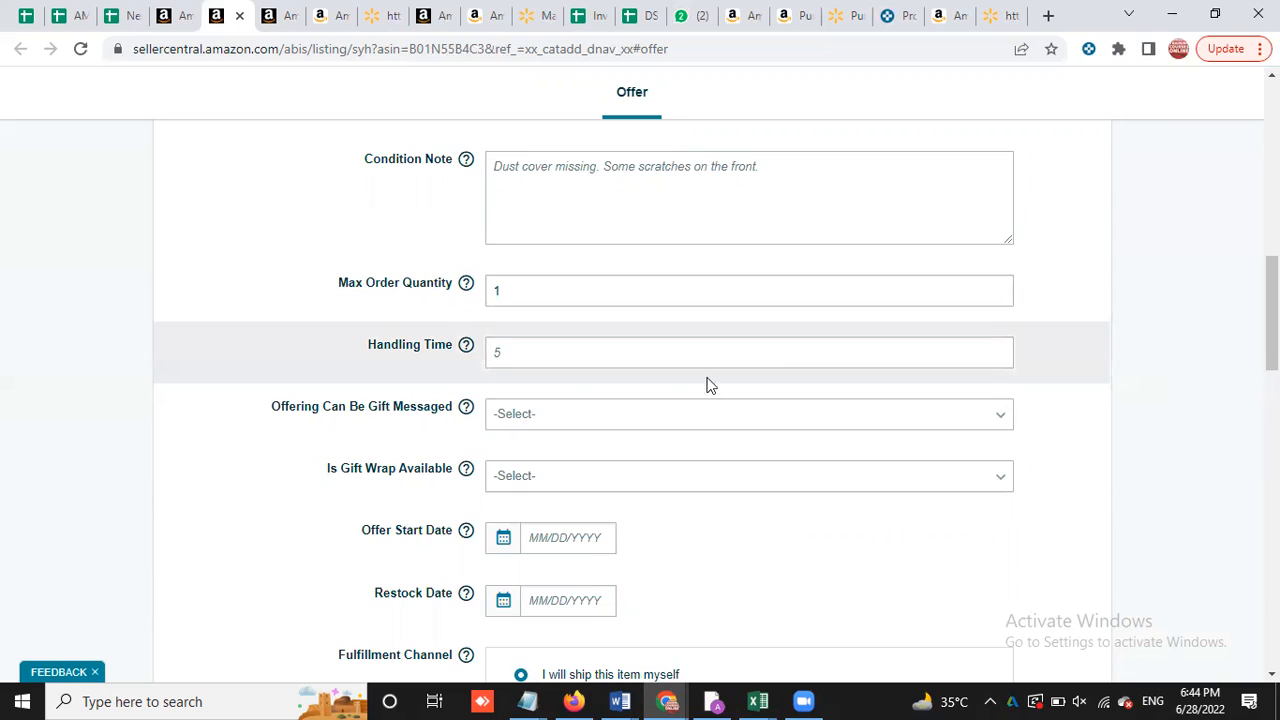
Set the offer's handling time to 2
left_click(526, 352)
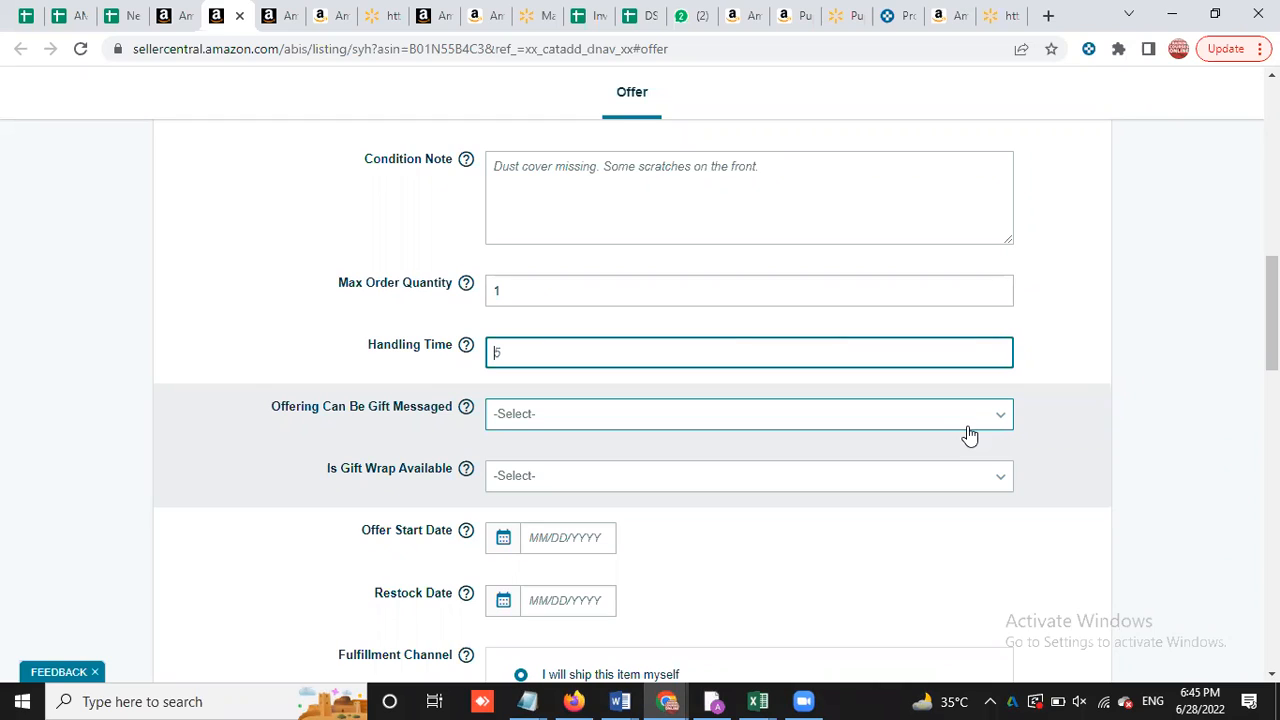
type("2")
left_click(1135, 395)
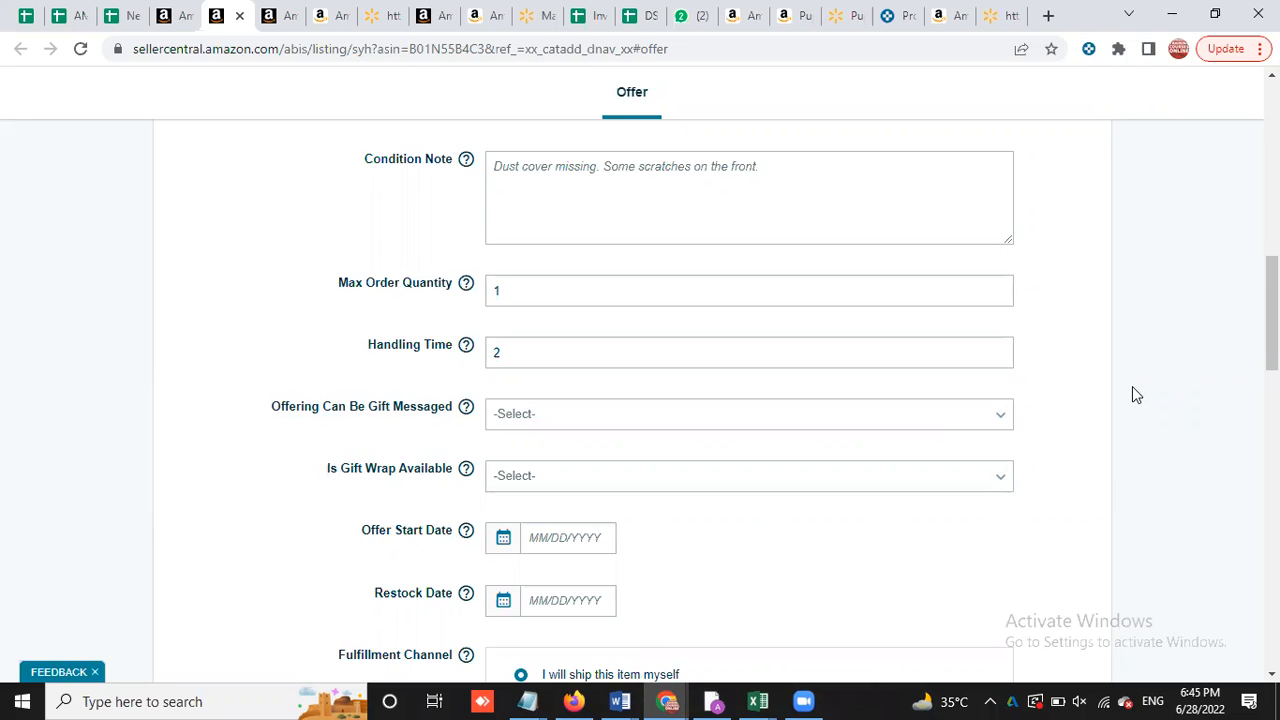
Review the completed offer form from the product details through the marketplace offers, and submit the Purina Dog Chow offer
scroll(1132, 394, "down", 1)
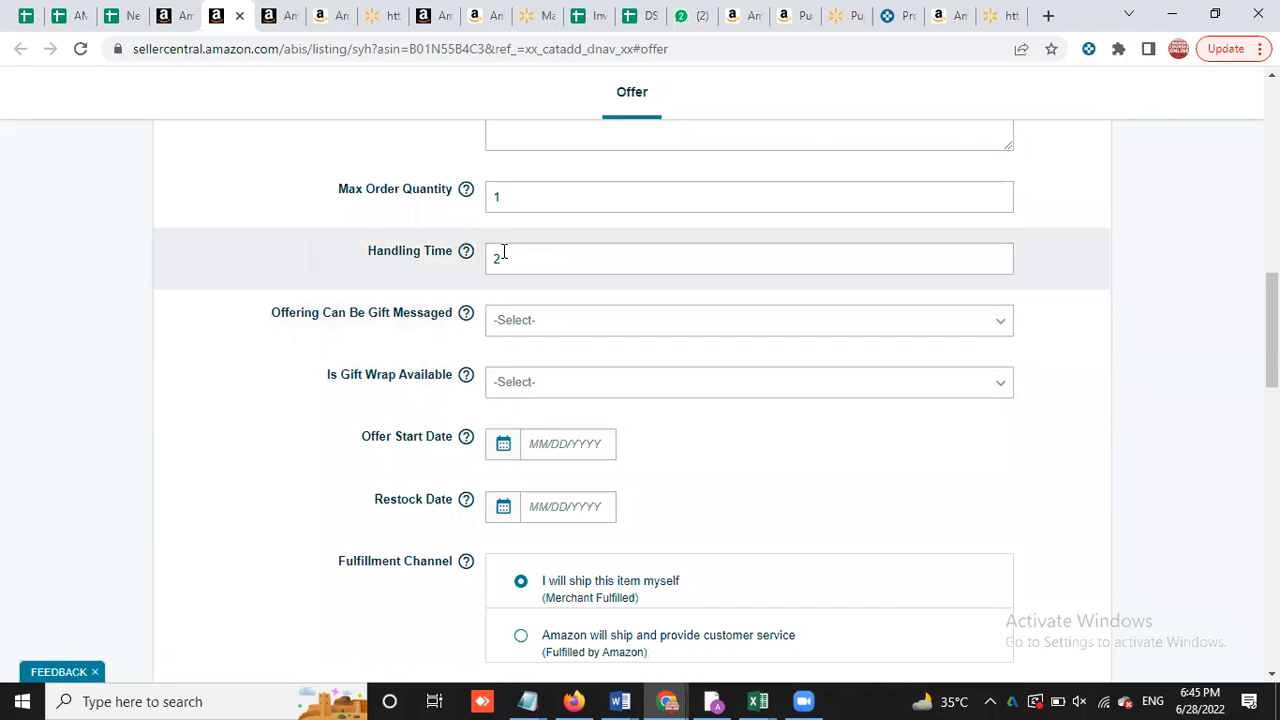
scroll(833, 334, "up", 5)
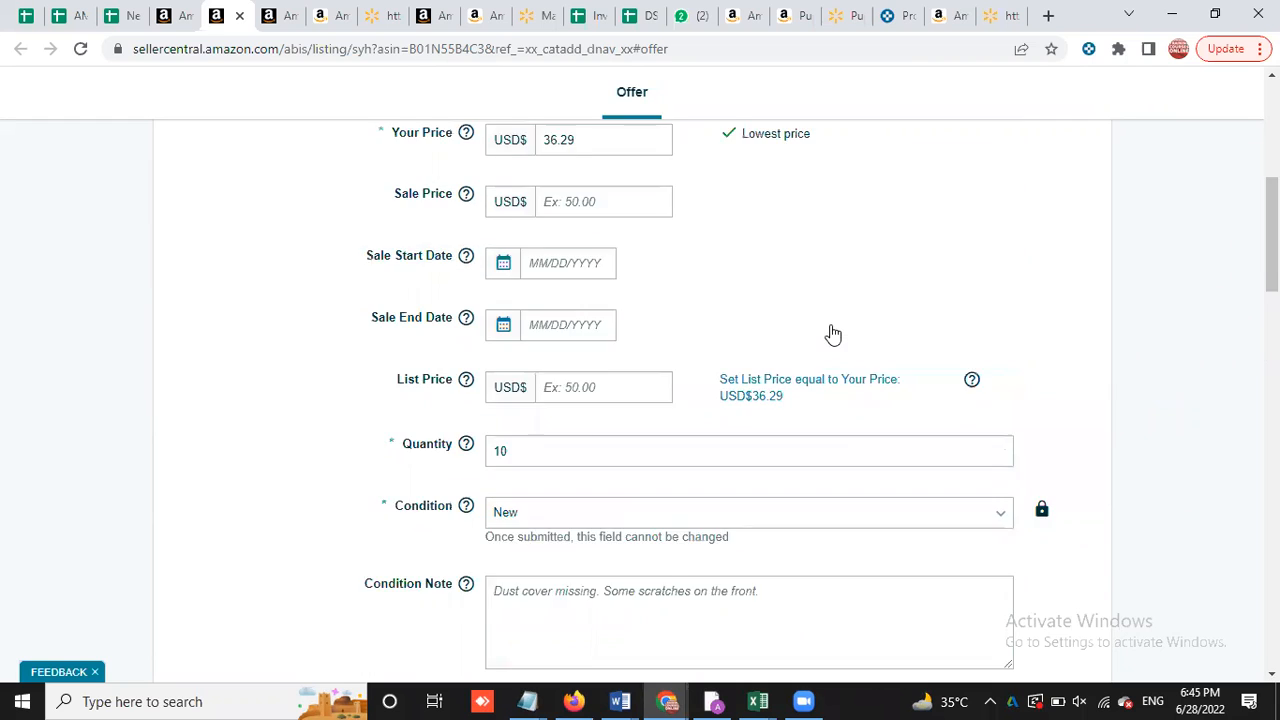
scroll(833, 334, "up", 5)
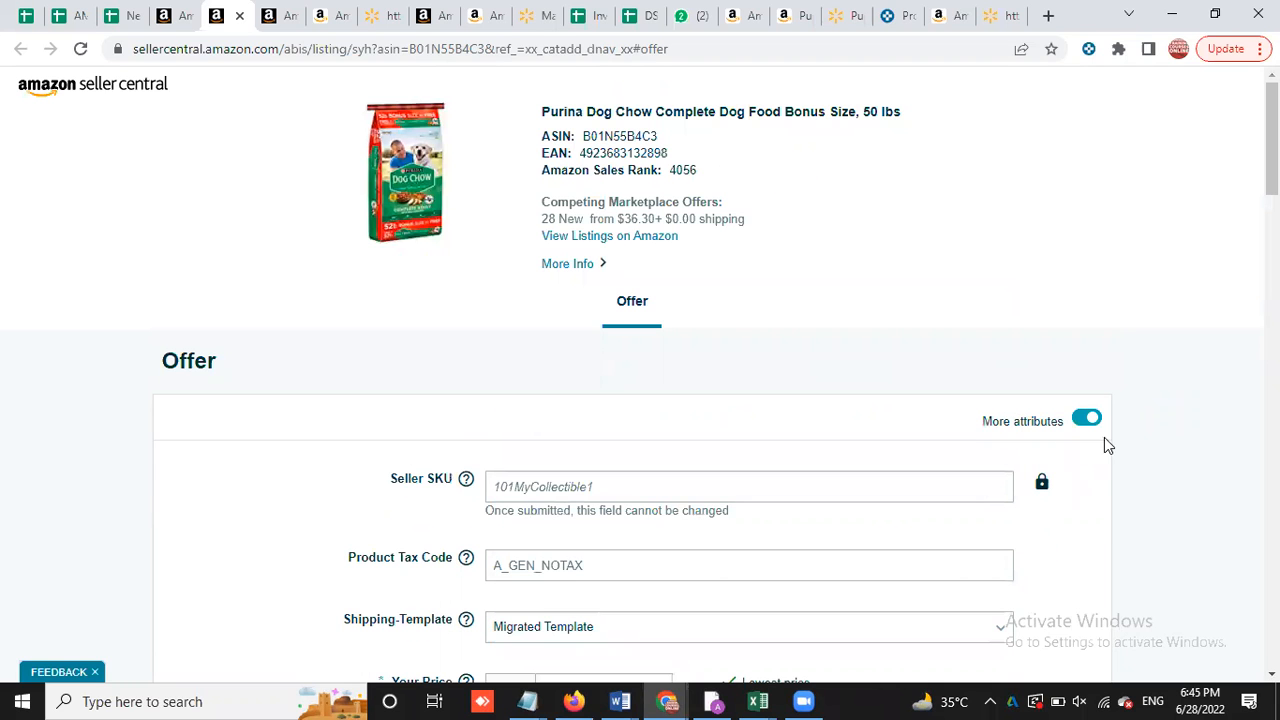
scroll(1110, 443, "down", 6)
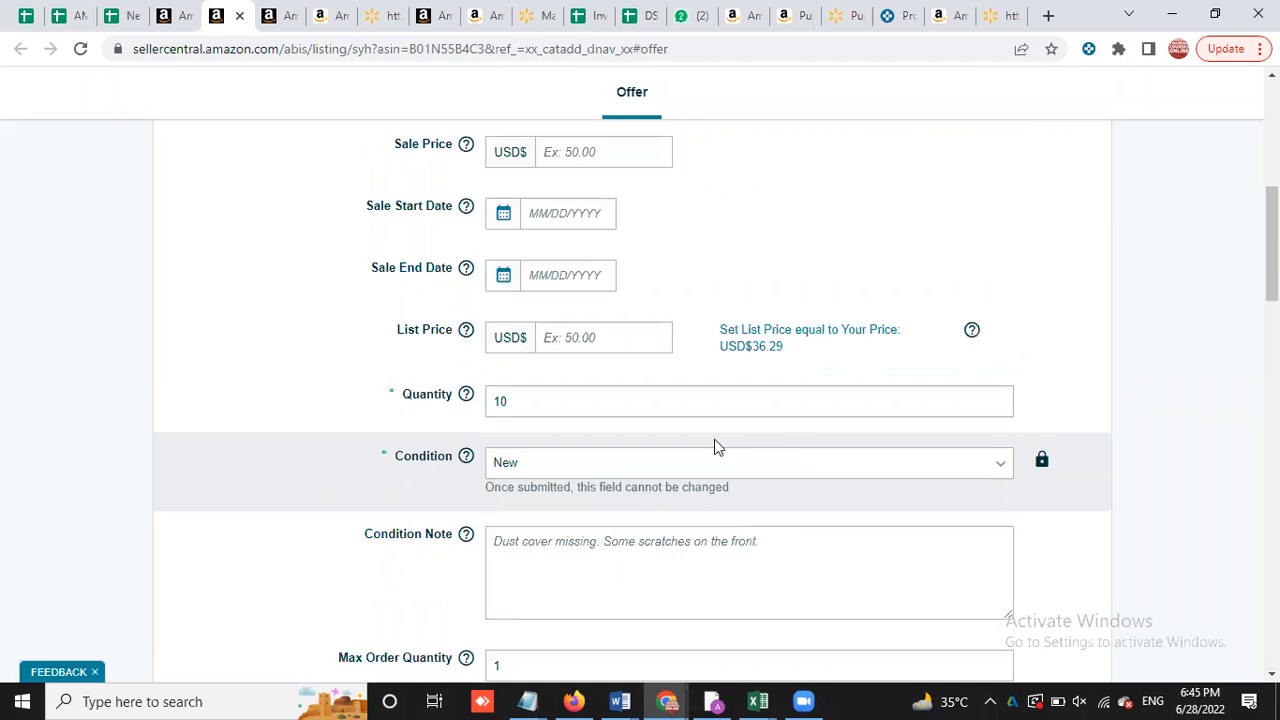
scroll(546, 408, "down", 1)
scroll(539, 408, "down", 2)
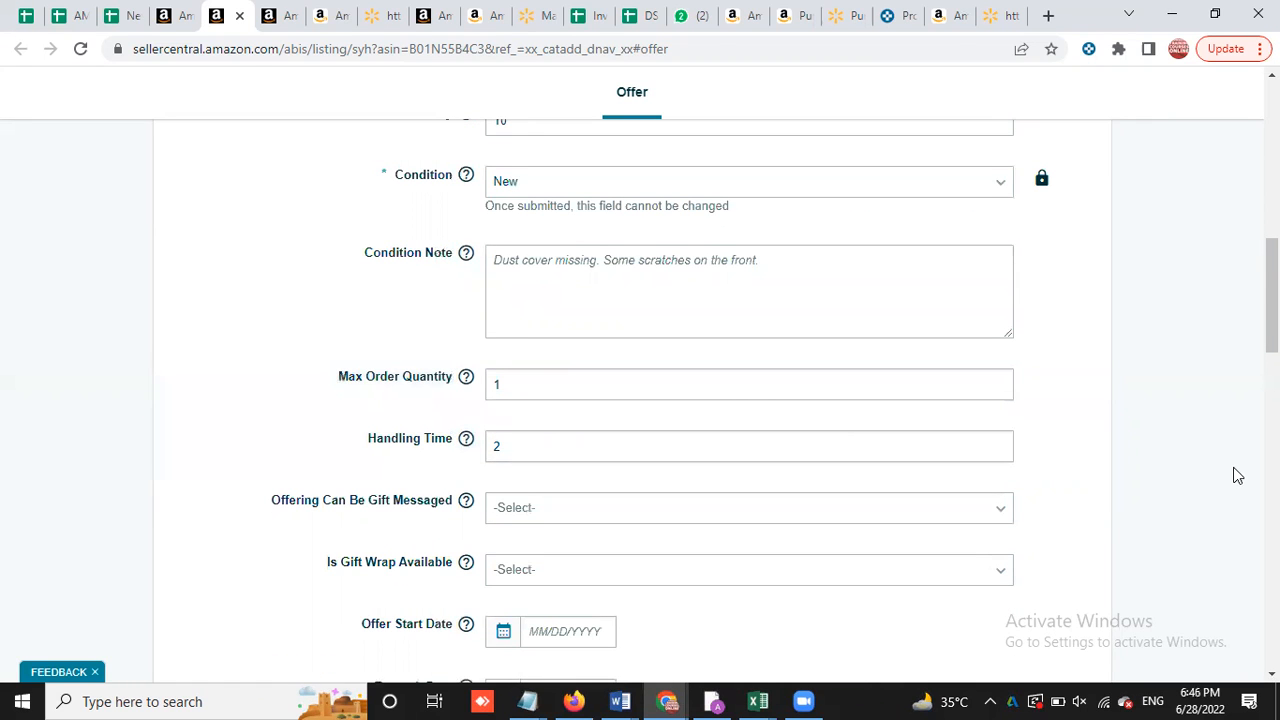
scroll(1234, 474, "down", 4)
scroll(1100, 443, "down", 2)
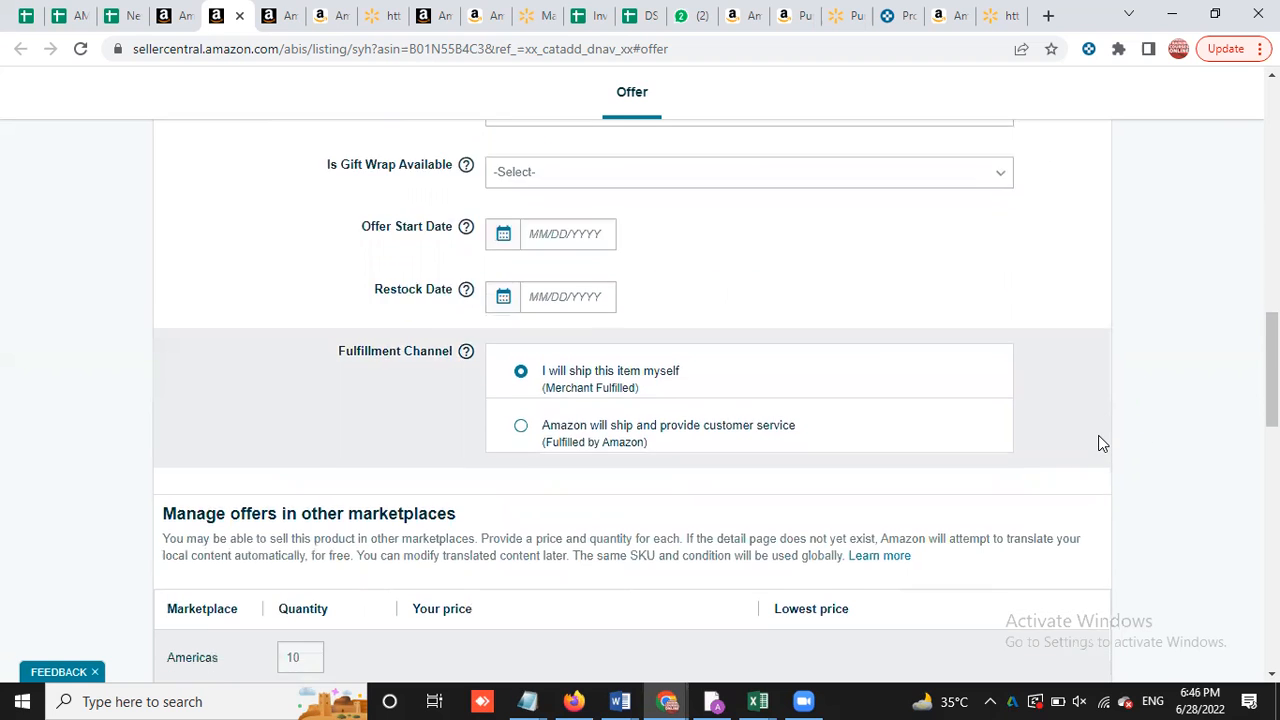
scroll(1100, 443, "down", 12)
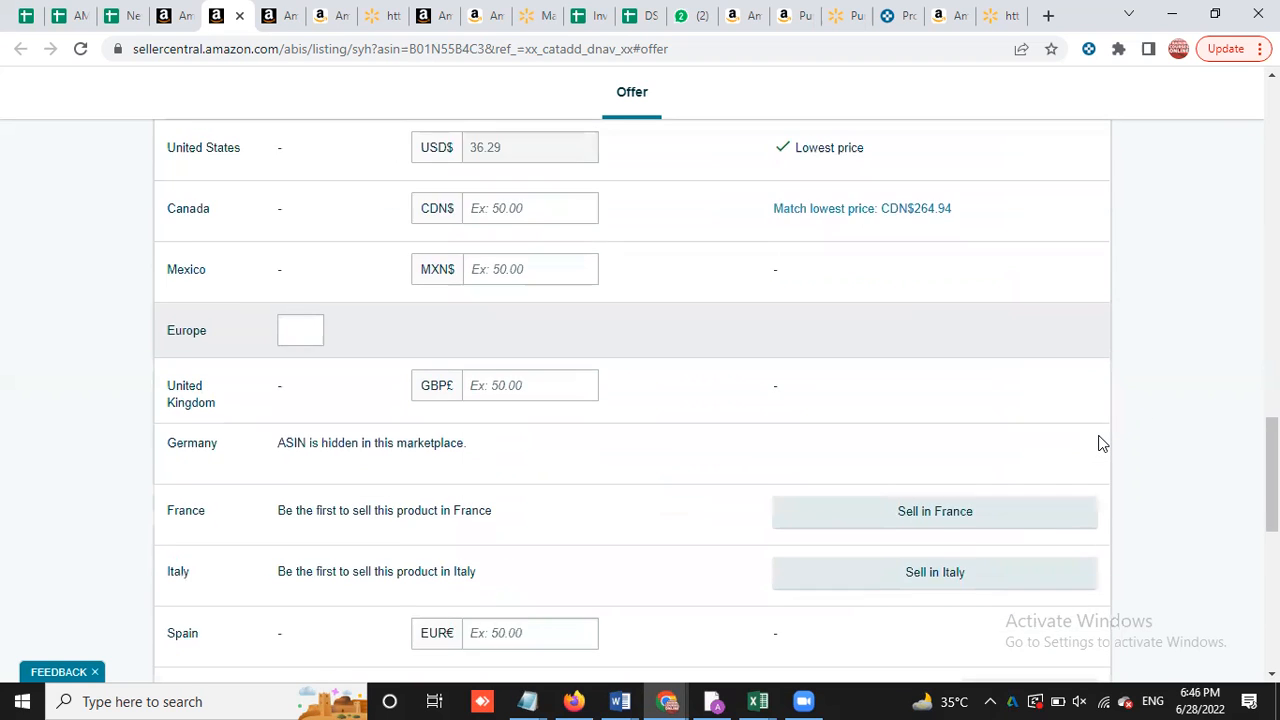
left_click(1060, 412)
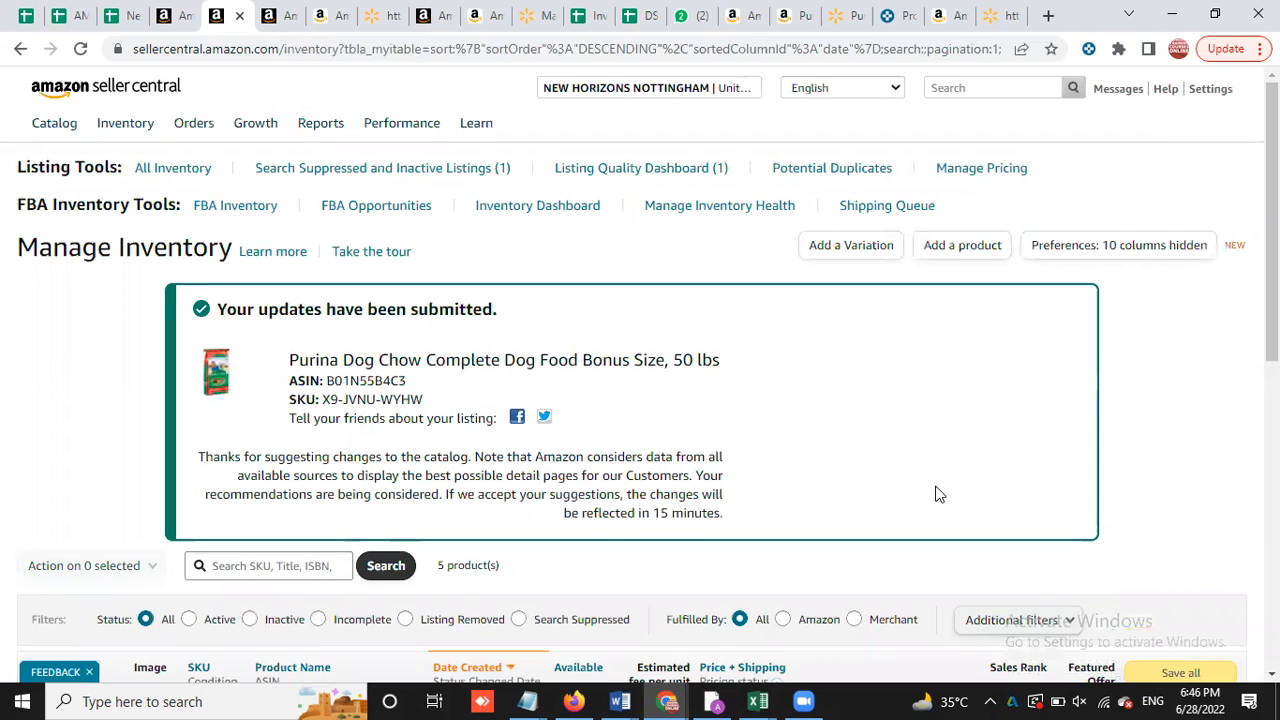
Look through the submission notice and the product listings in Manage Inventory
scroll(940, 470, "down", 1)
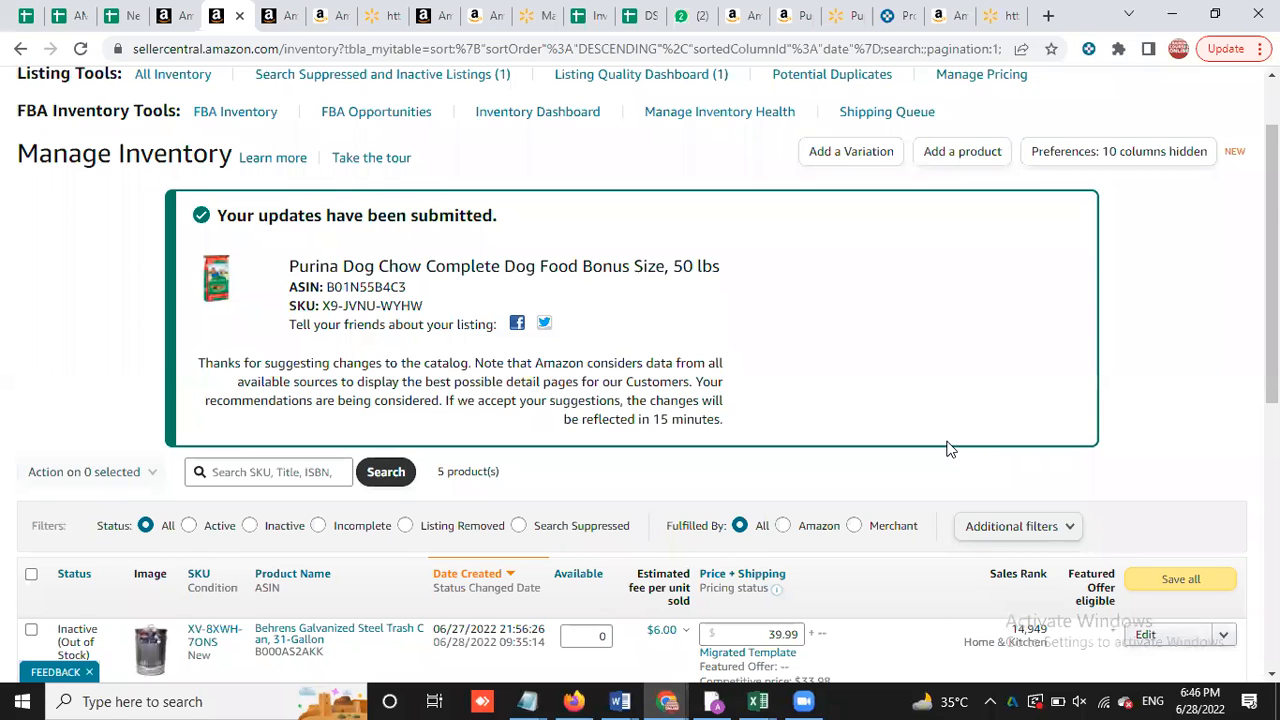
scroll(420, 525, "down", 2)
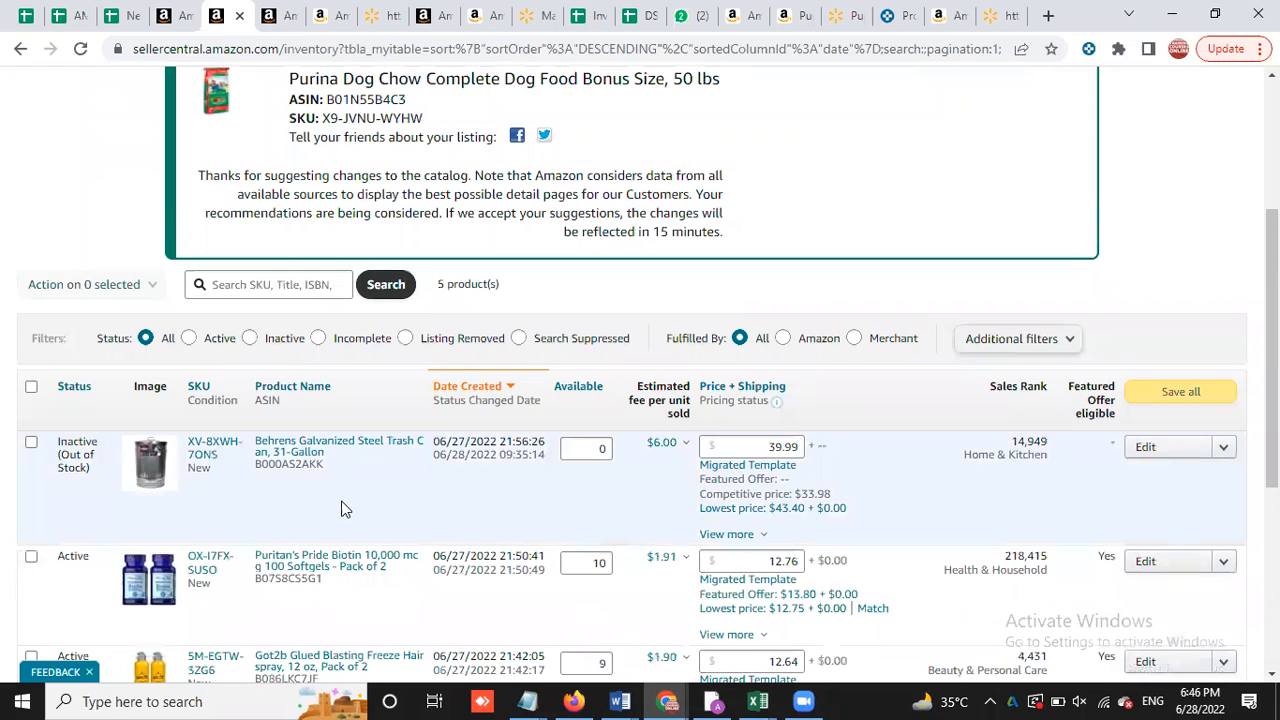
scroll(341, 509, "down", 4)
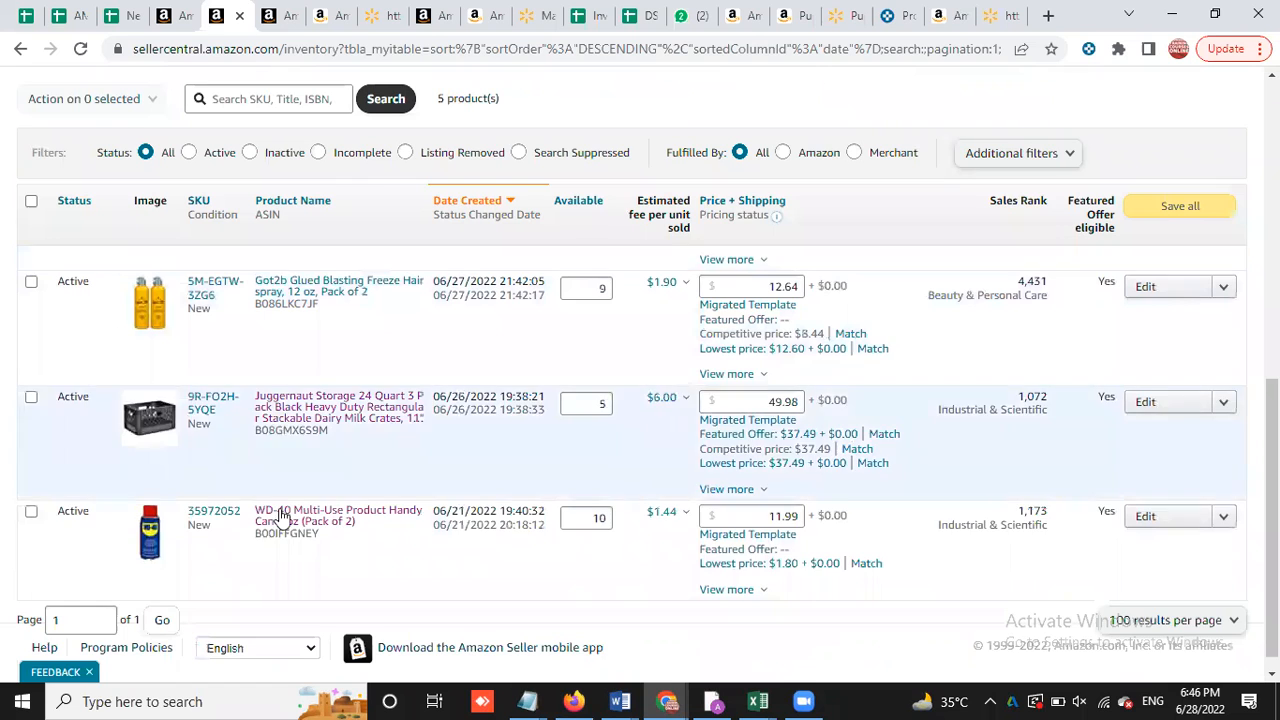
scroll(280, 512, "up", 5)
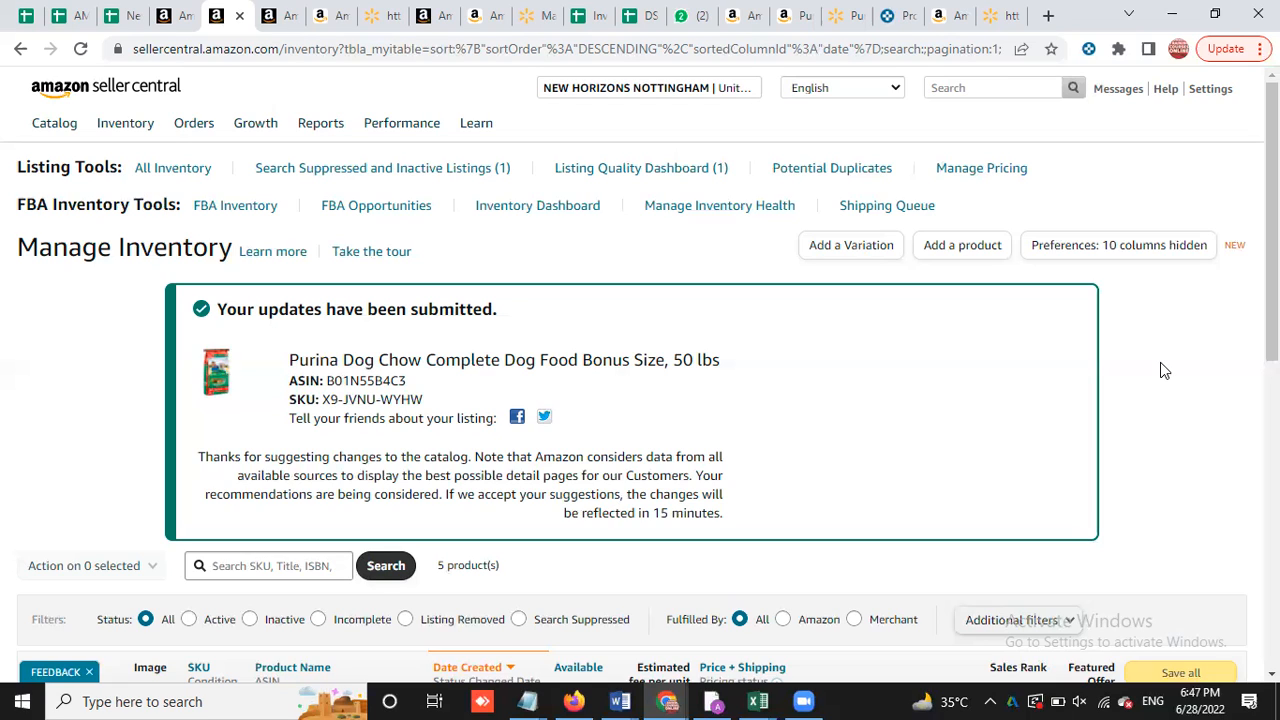
scroll(1155, 334, "down", 3)
scroll(1155, 334, "up", 3)
Open the selling applications, show only the approved ones and highlight the Purina entry
mouse_move(44, 130)
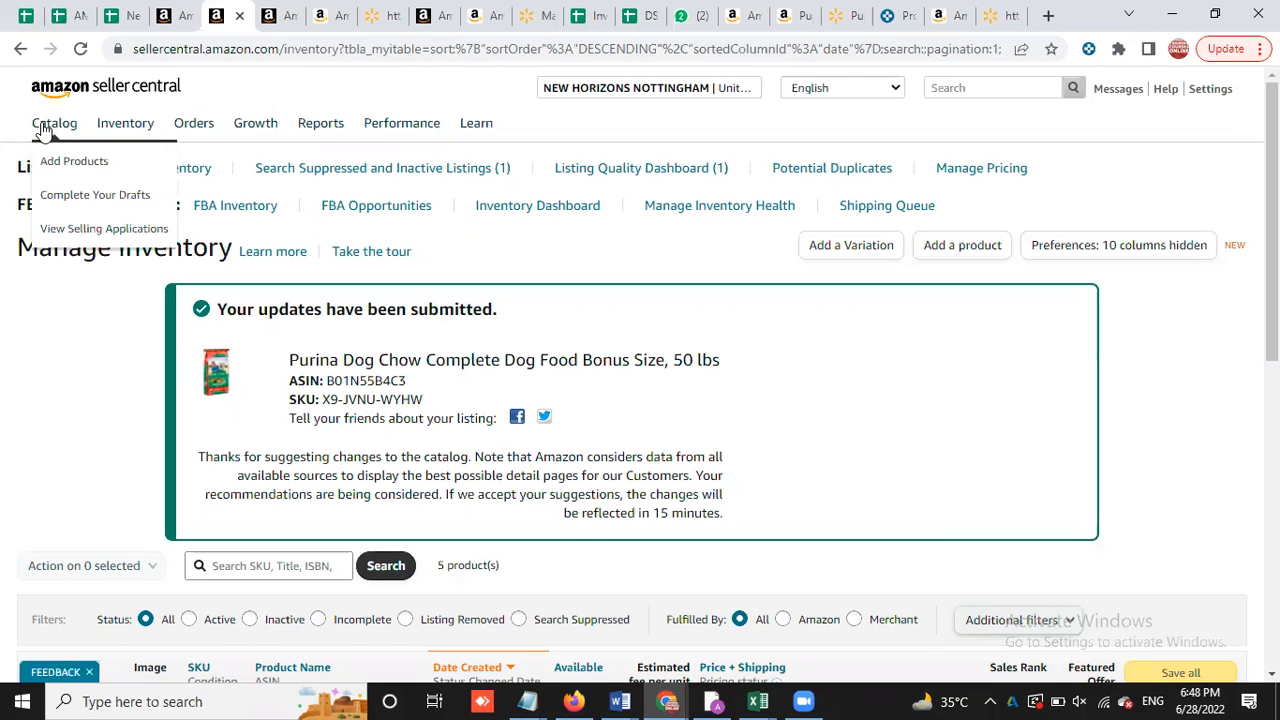
left_click(84, 232)
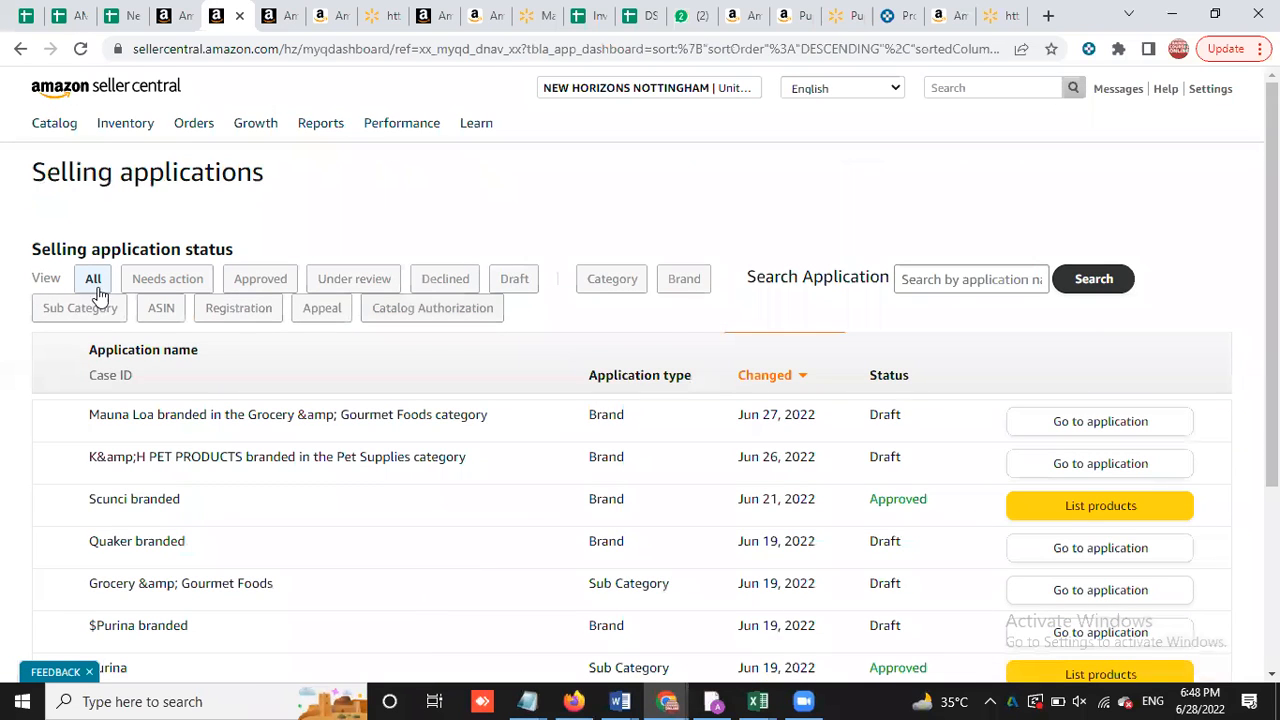
left_click(280, 288)
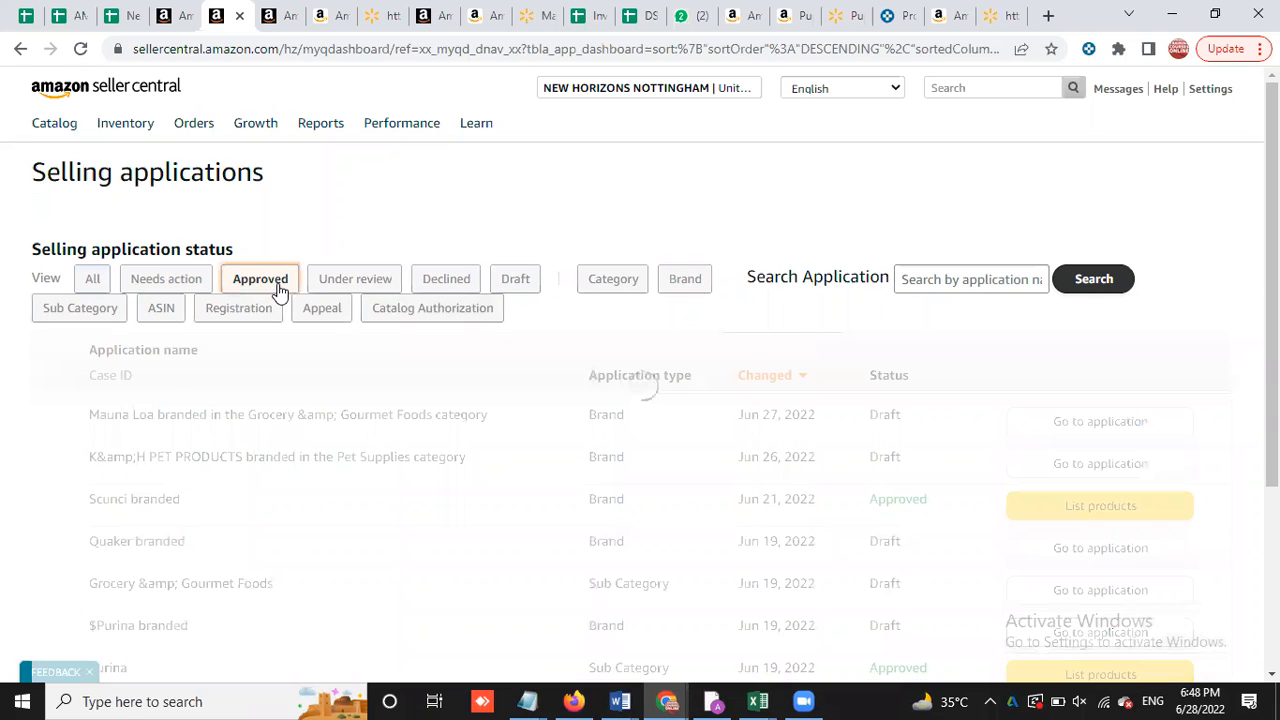
scroll(825, 369, "down", 1)
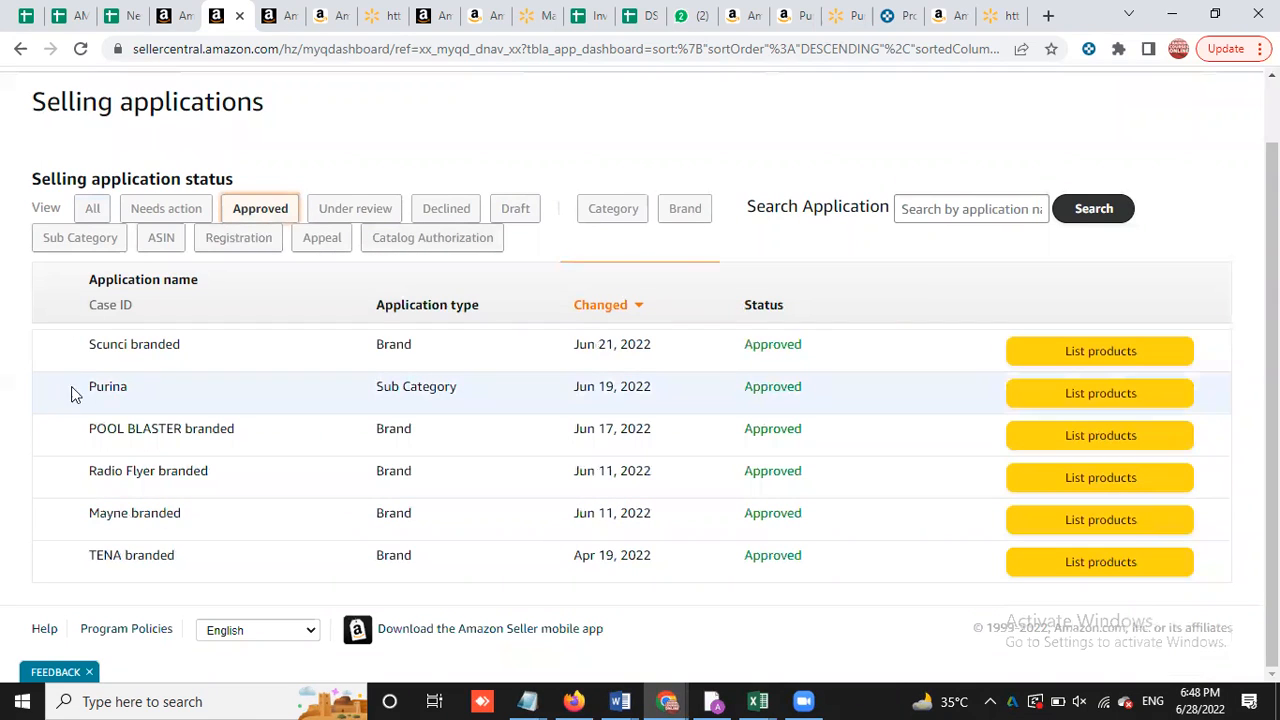
left_click_drag(92, 388, 140, 406)
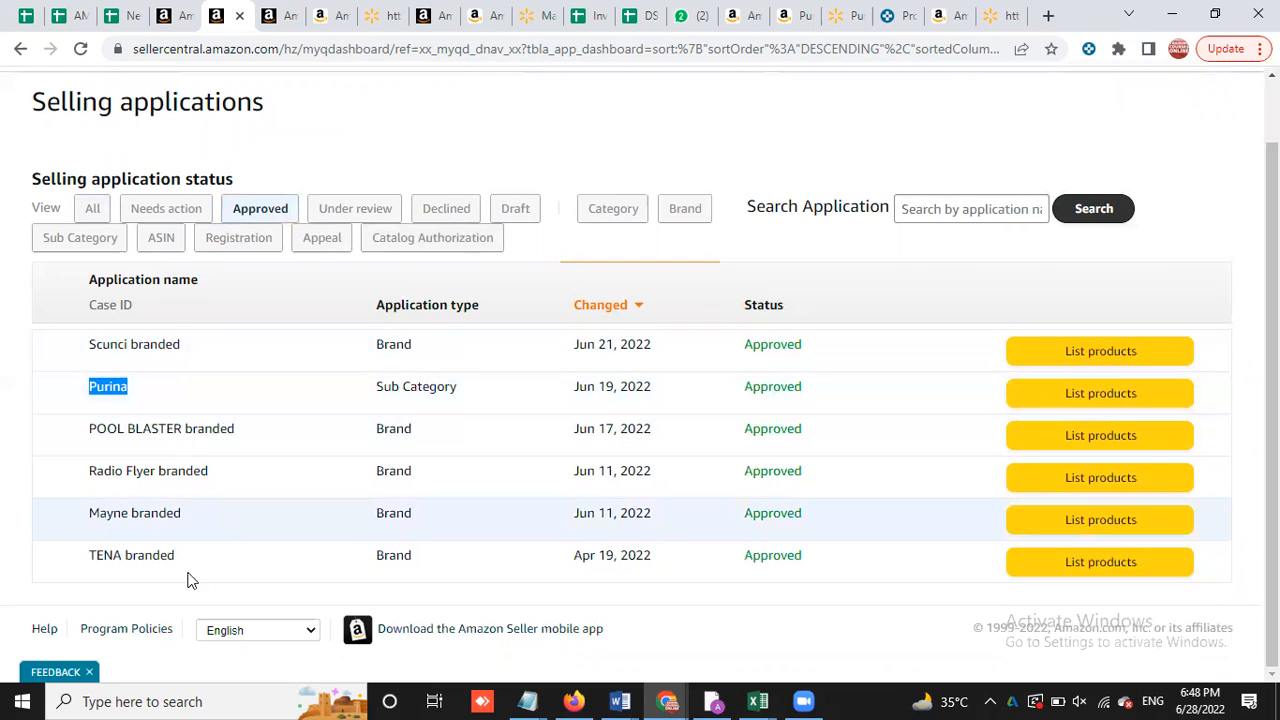
Show all selling applications and examine their application types, change dates and statuses
left_click(93, 211)
scroll(626, 420, "down", 1)
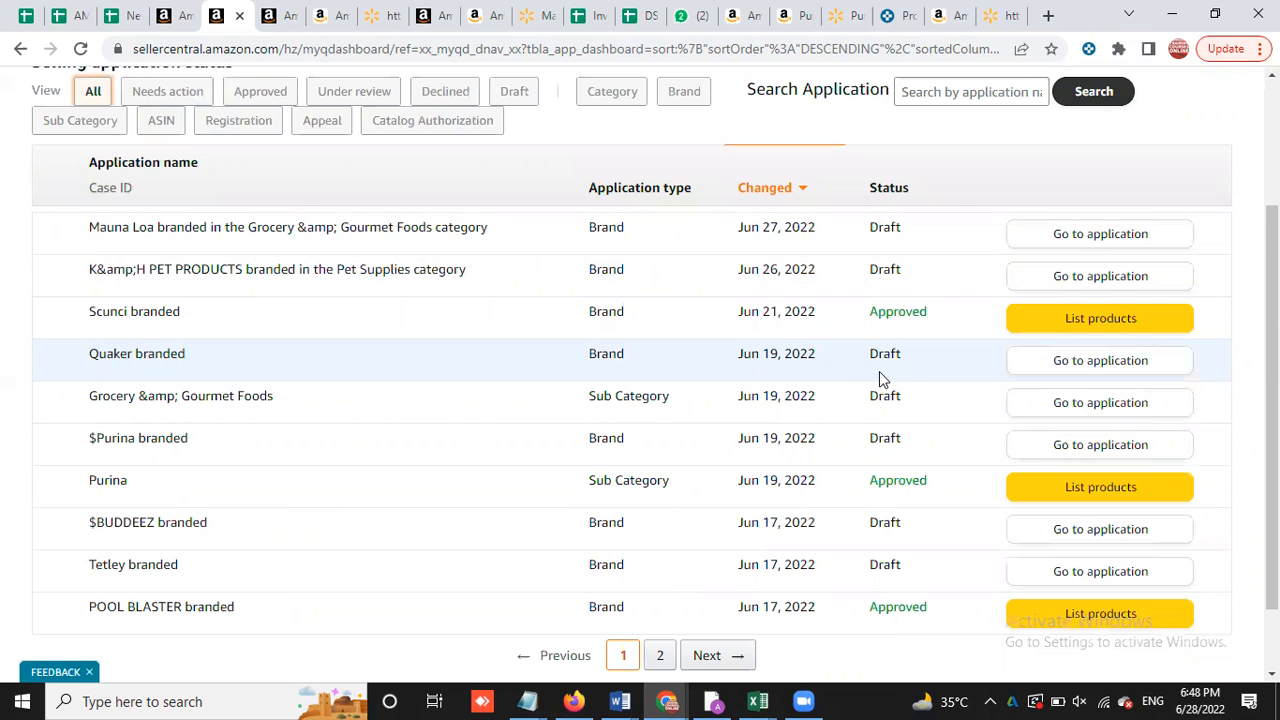
scroll(880, 378, "down", 1)
scroll(883, 451, "up", 3)
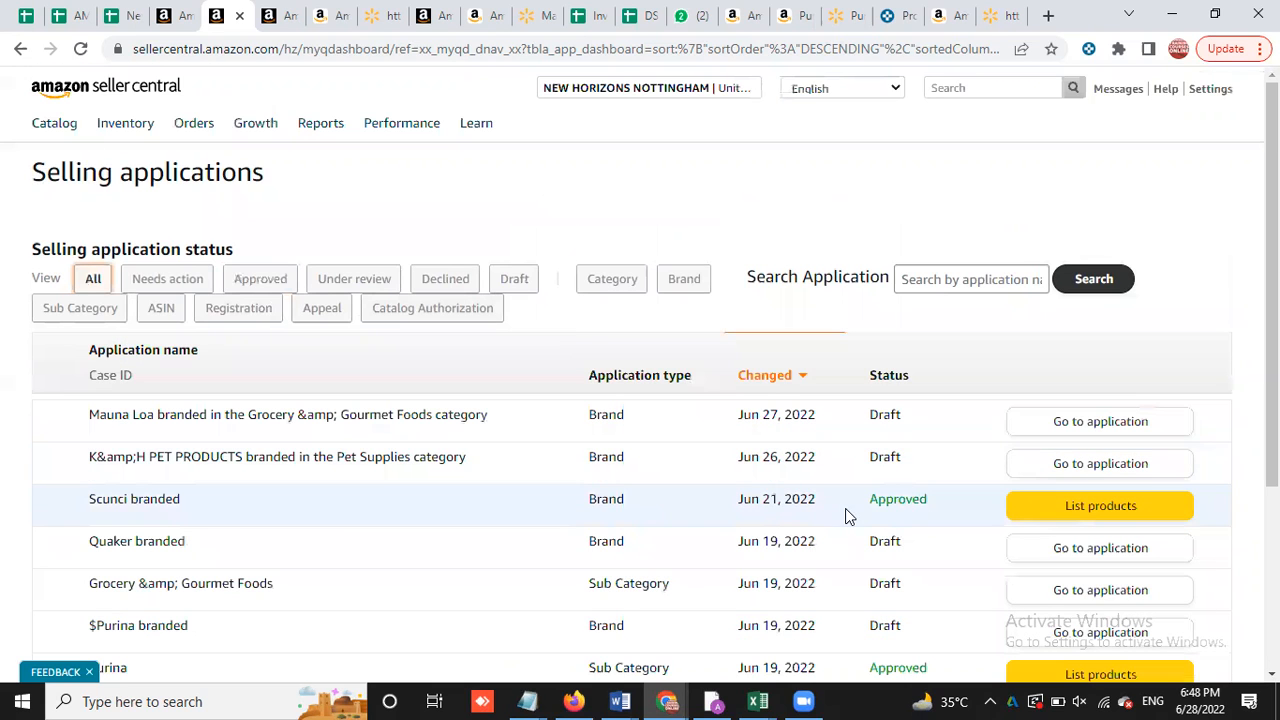
scroll(829, 503, "down", 2)
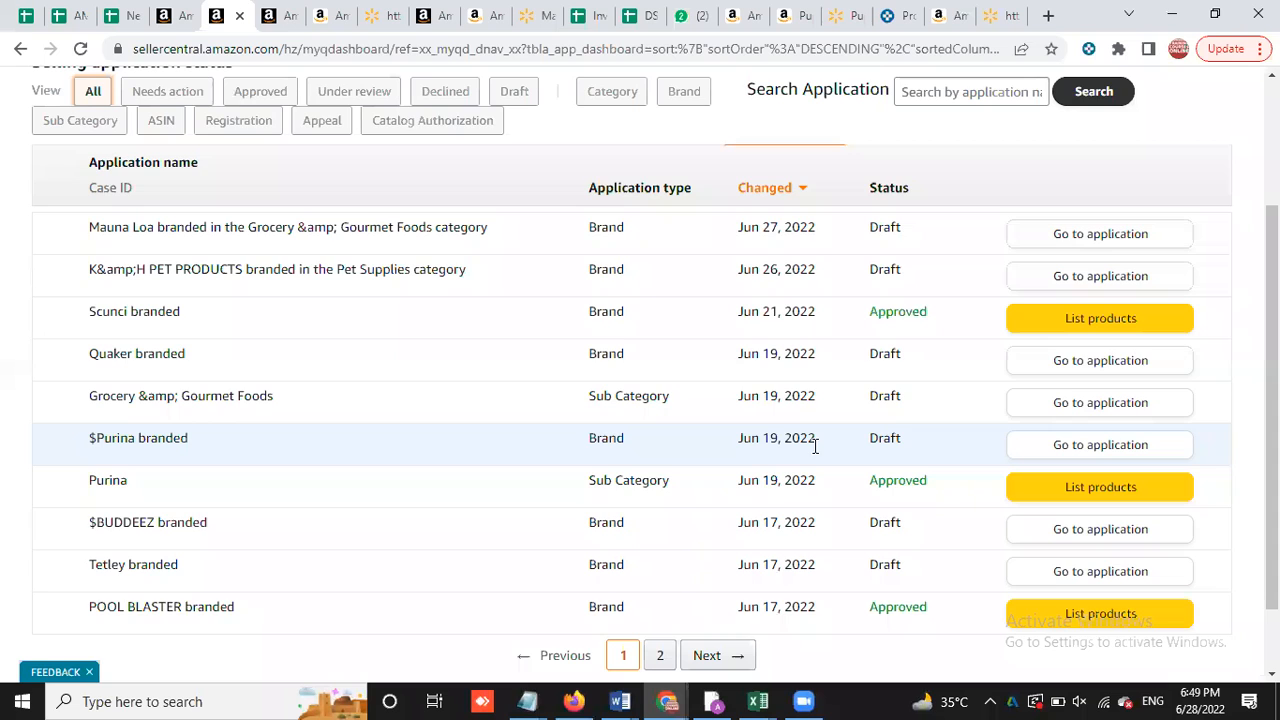
scroll(815, 447, "up", 2)
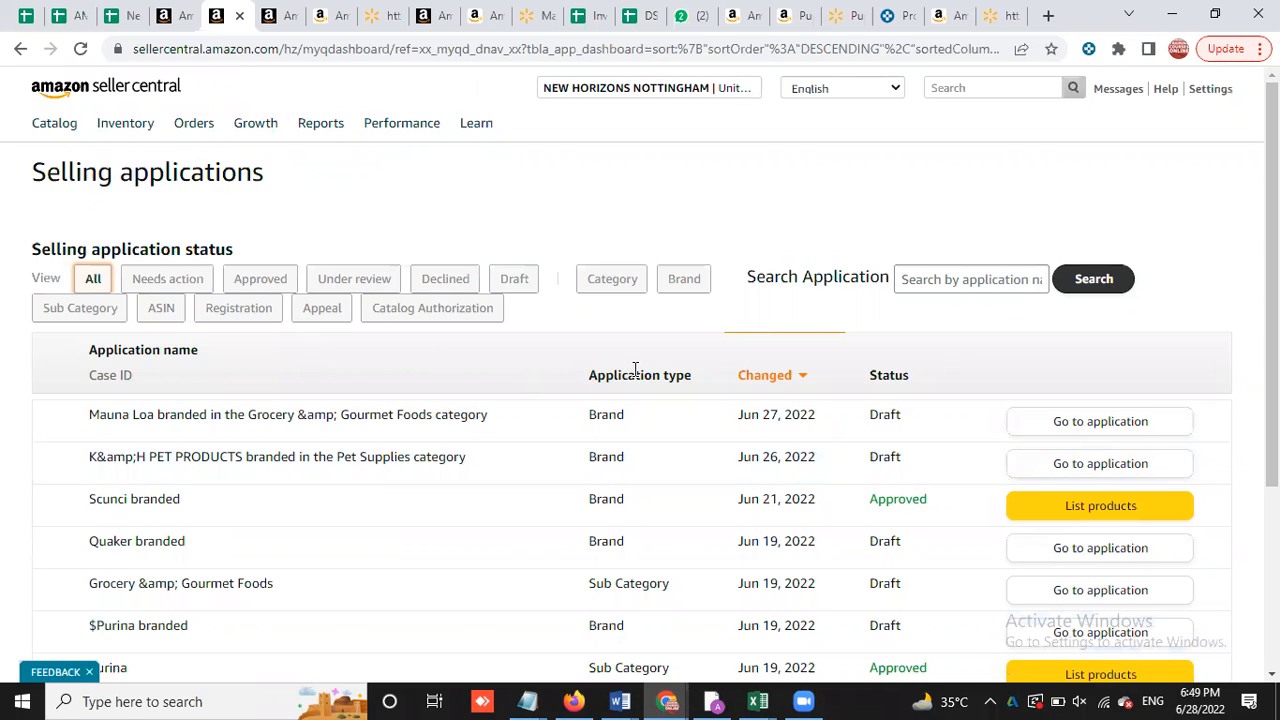
scroll(914, 368, "down", 1)
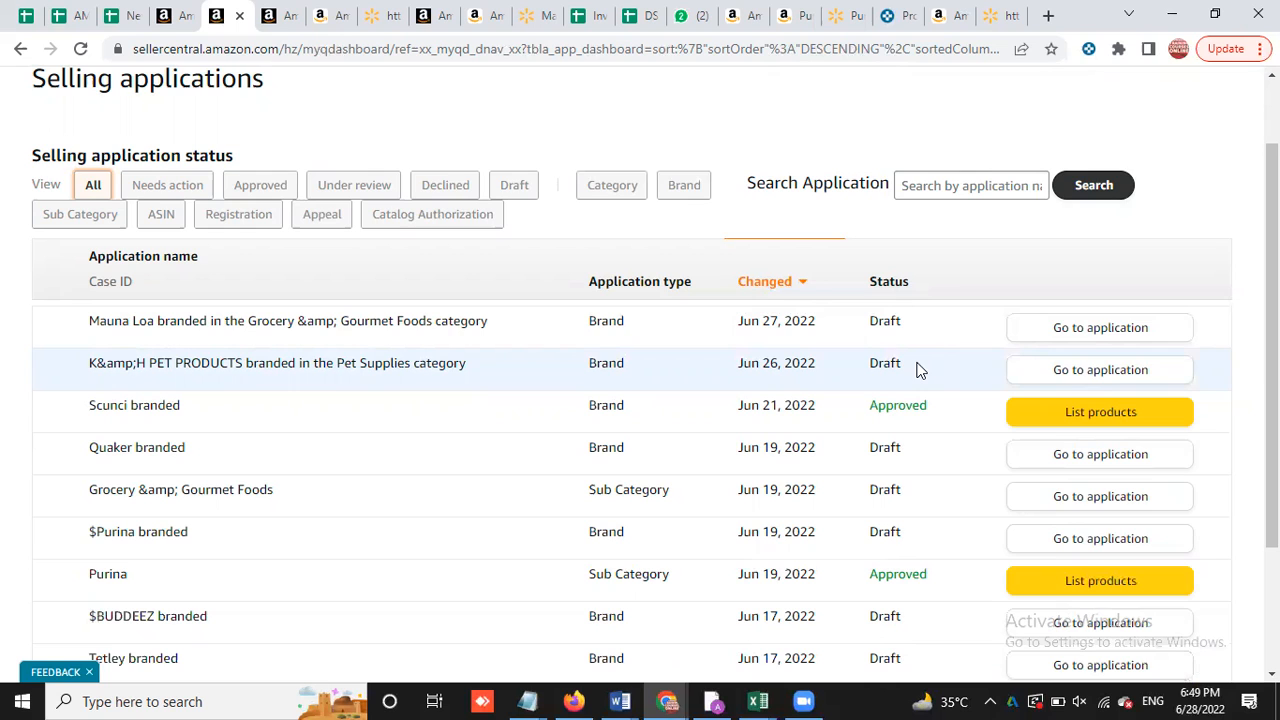
Finish looking over the selling applications, switch to Keepa and open its Data overview page
scroll(920, 370, "up", 1)
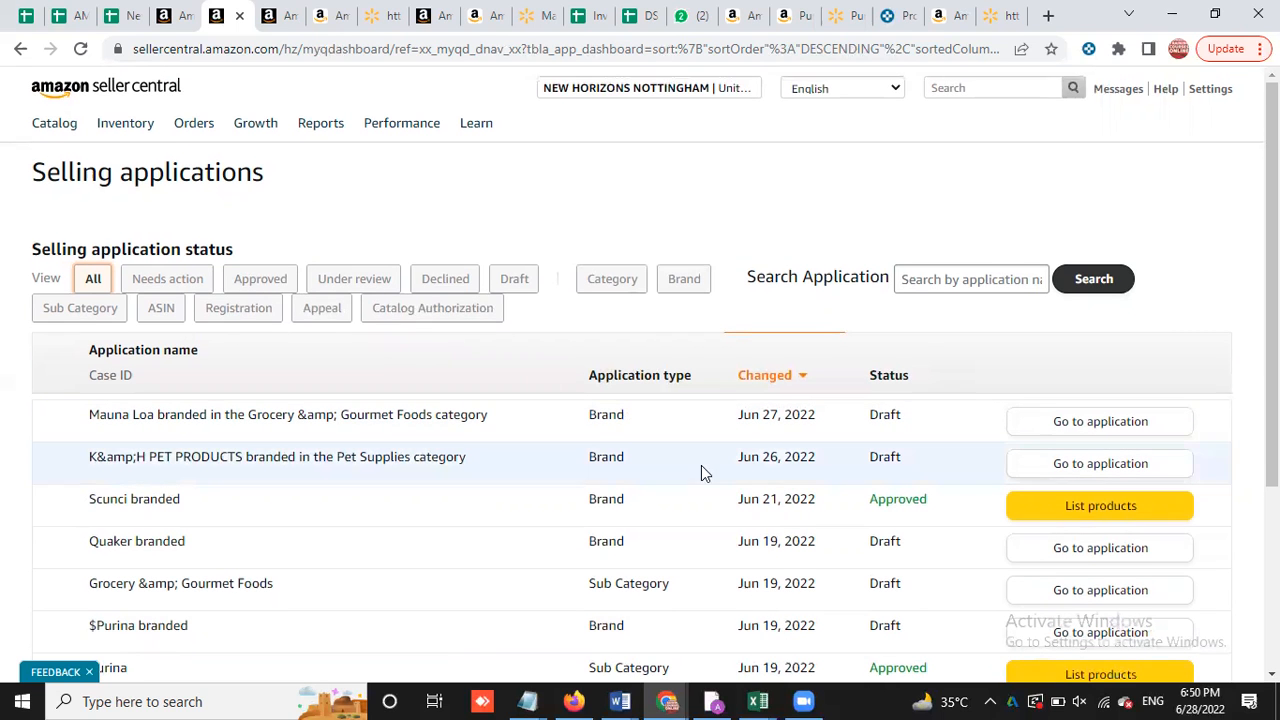
scroll(701, 466, "down", 2)
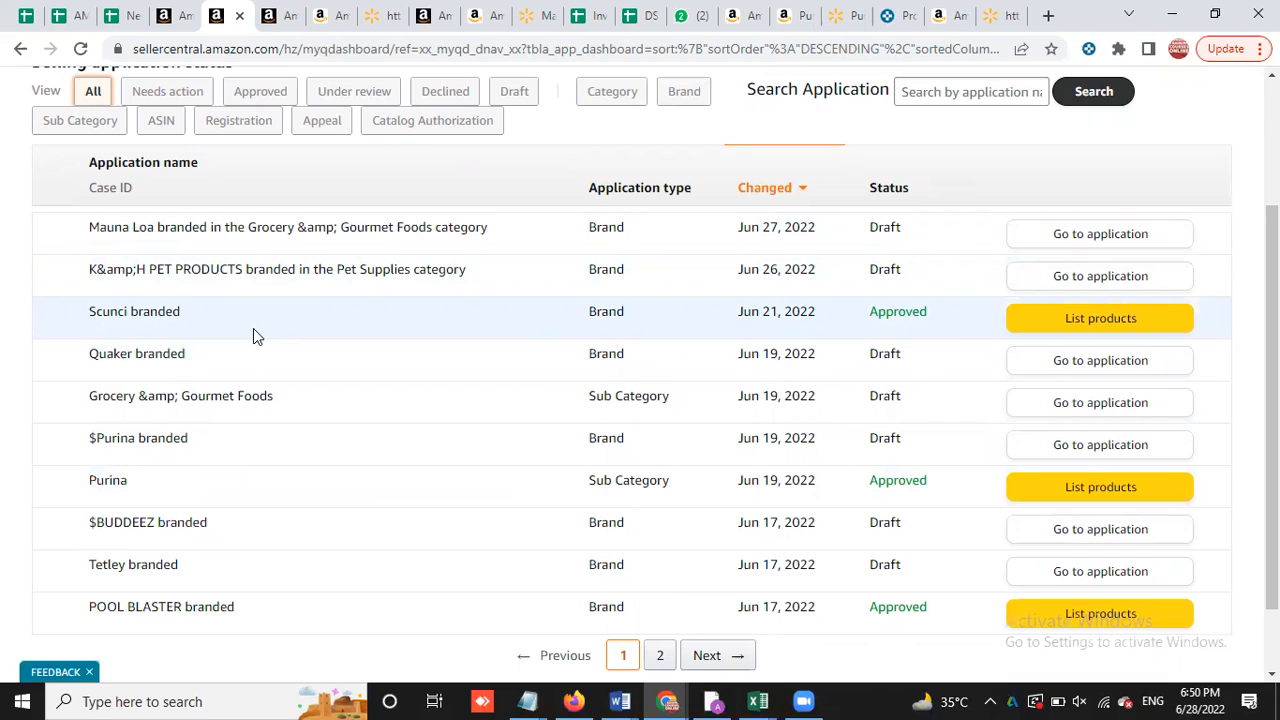
left_click(890, 17)
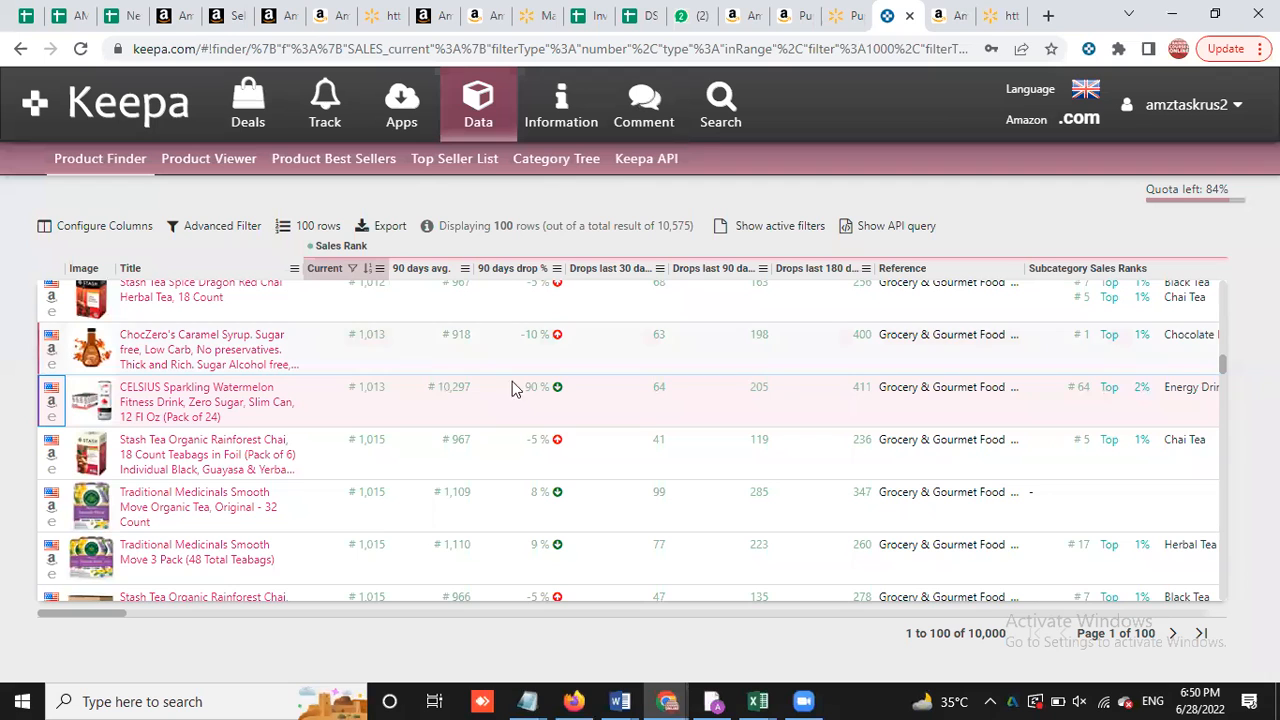
scroll(775, 363, "up", 4)
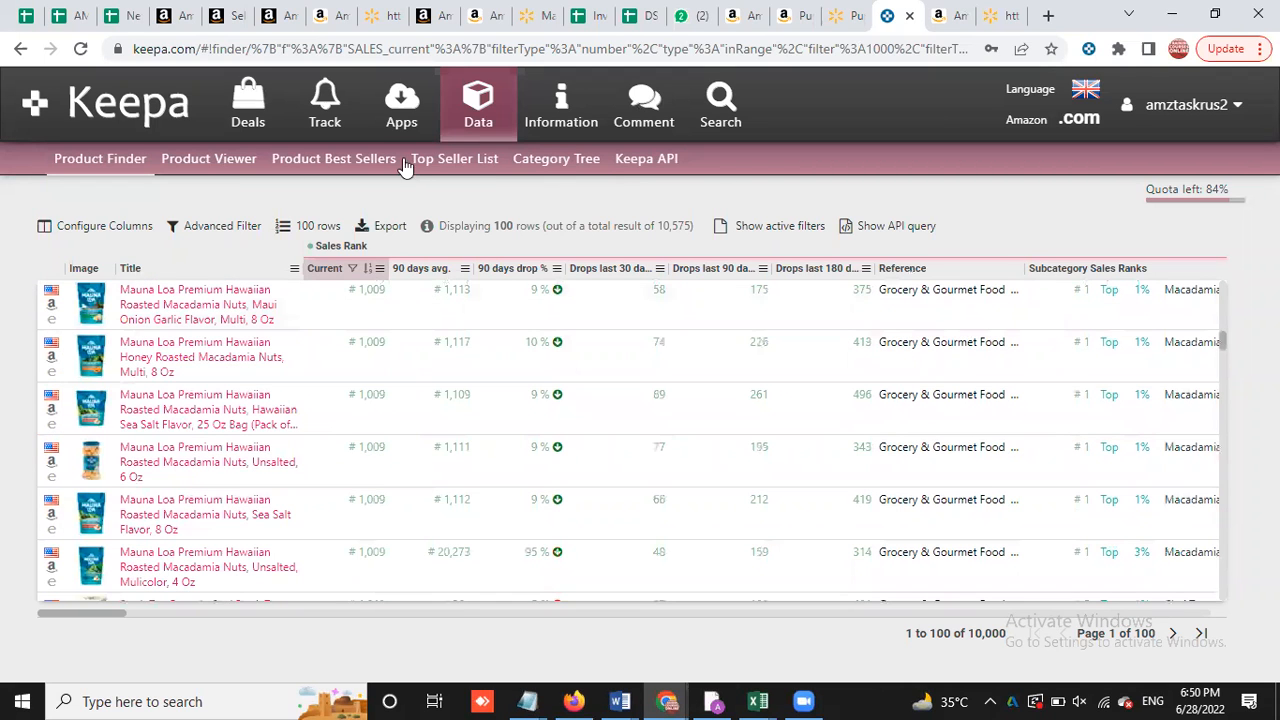
left_click(455, 122)
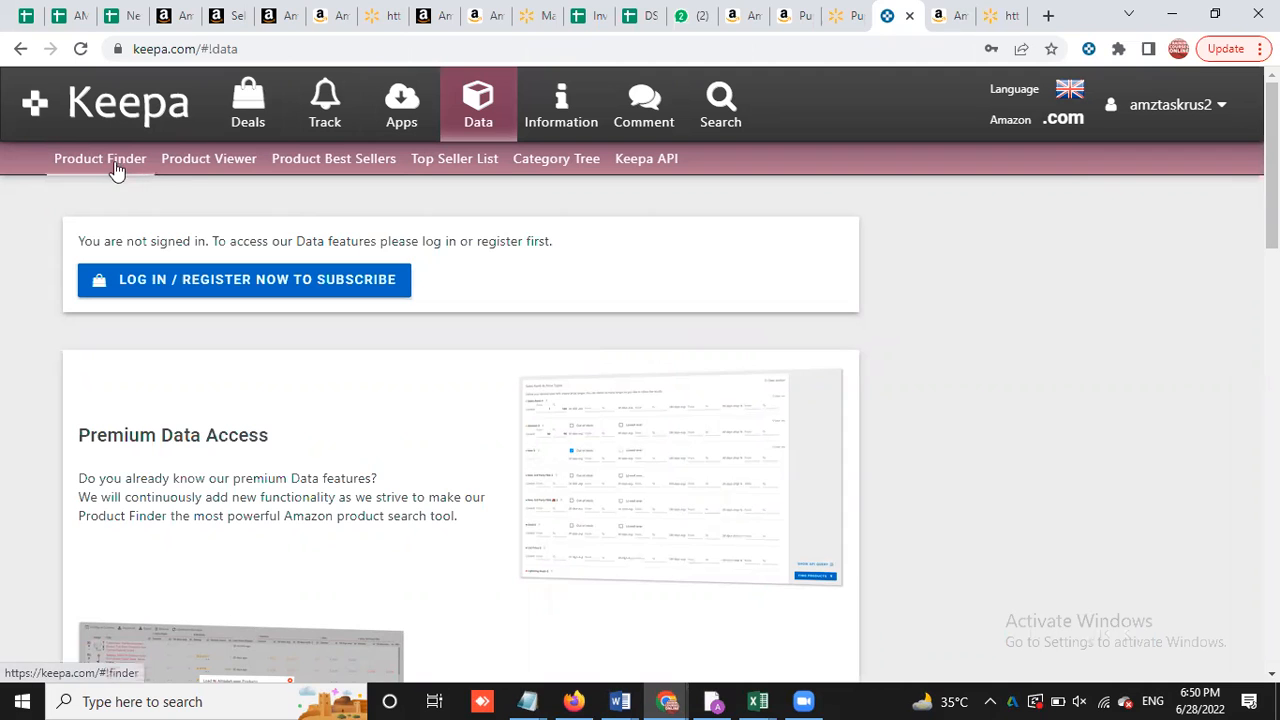
scroll(711, 309, "down", 4)
scroll(711, 309, "up", 4)
Log out of the Keepa account, complete the anti-bot check, and log back in with the saved credentials
left_click(1222, 113)
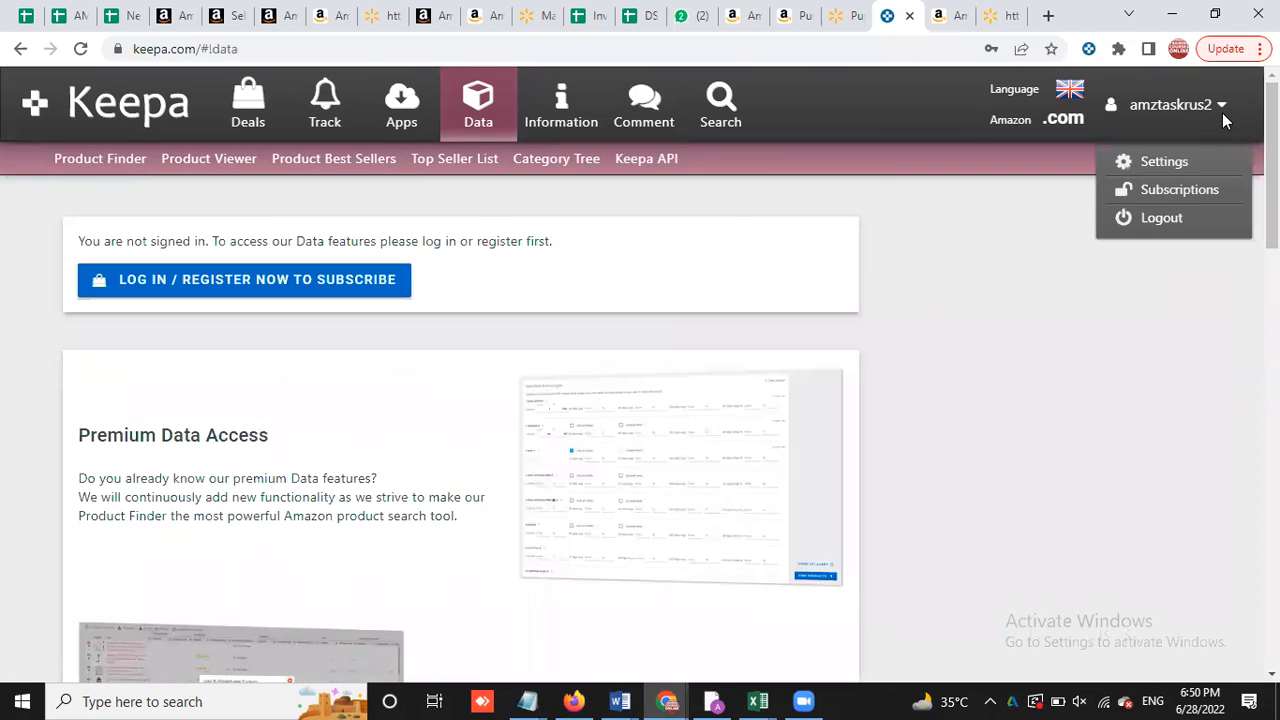
left_click(1163, 231)
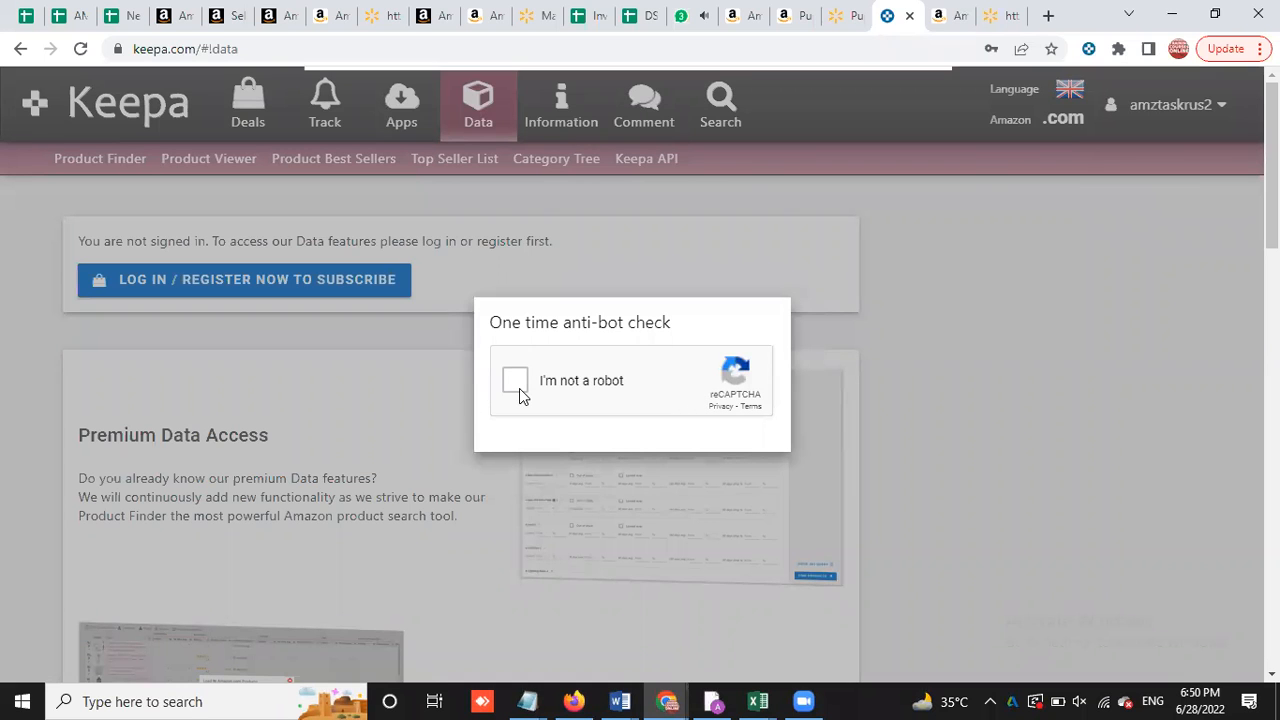
left_click(518, 387)
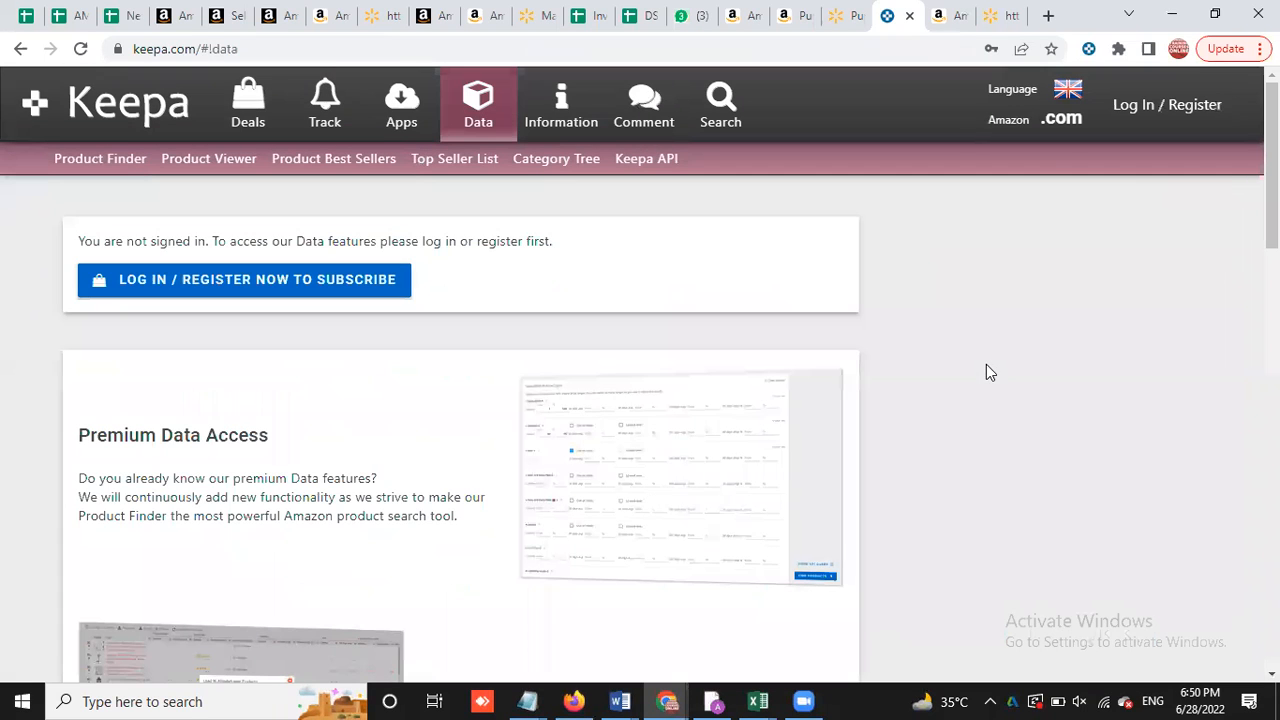
left_click(1136, 107)
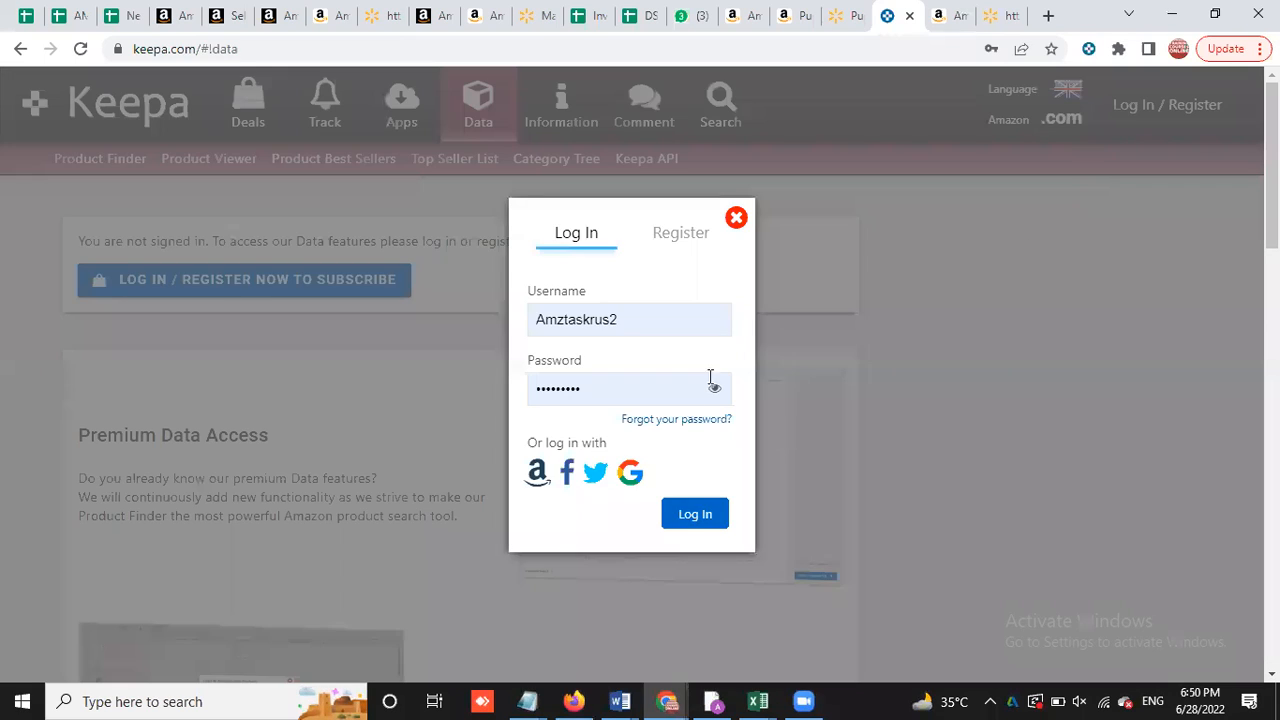
left_click(700, 524)
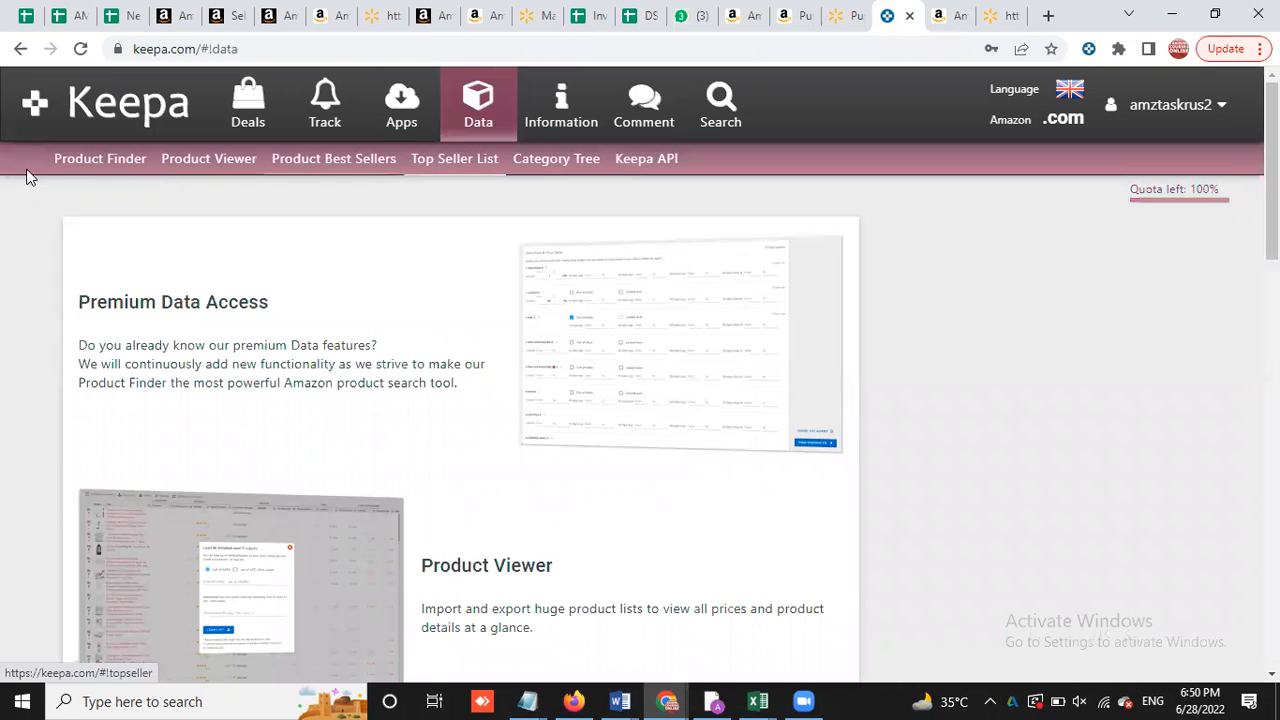
Open the Product Finder and locate the Brand filter by searching the page for "brand"
left_click(82, 157)
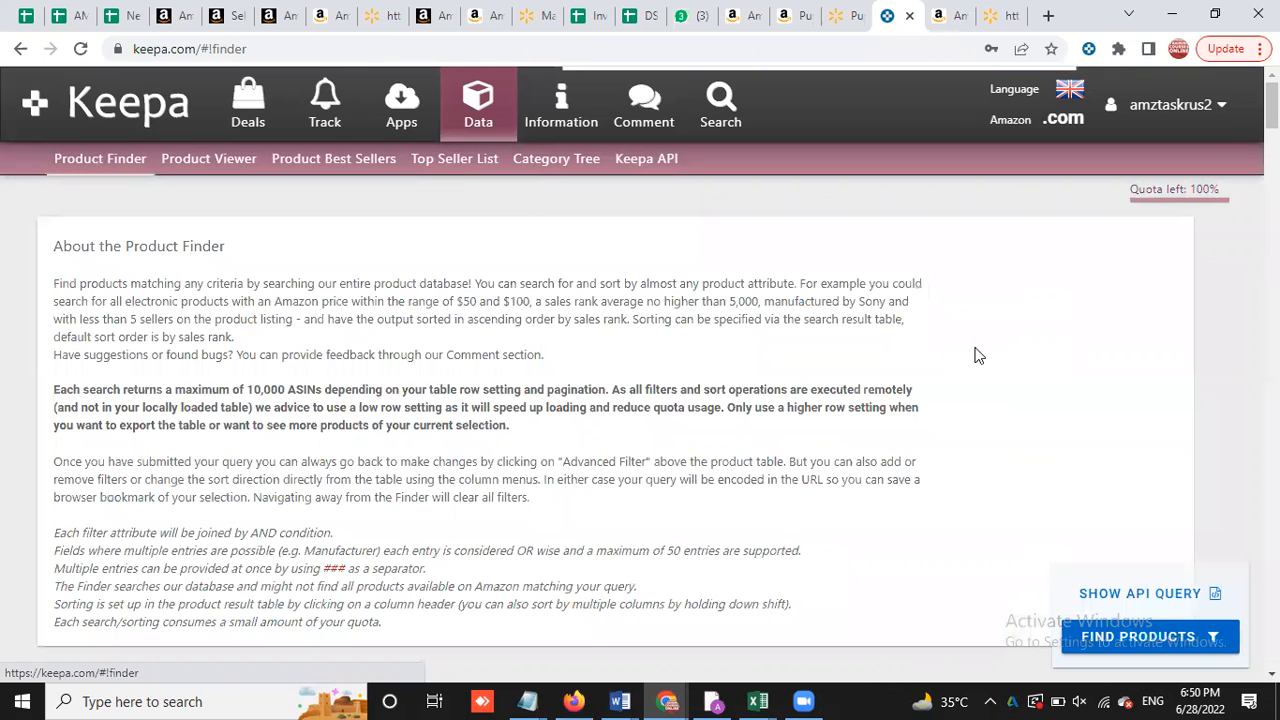
scroll(978, 356, "down", 1)
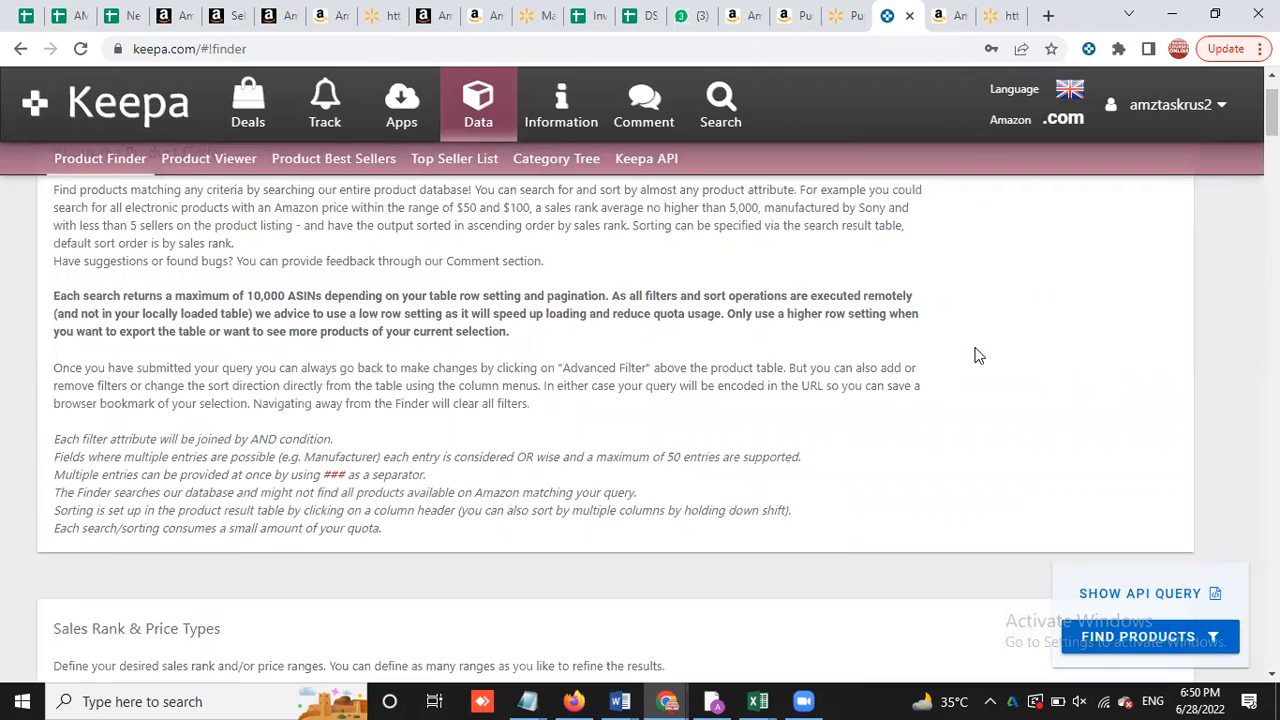
key("ctrl+f")
key("Right")
key("Return")
key("Return")
key("Return")
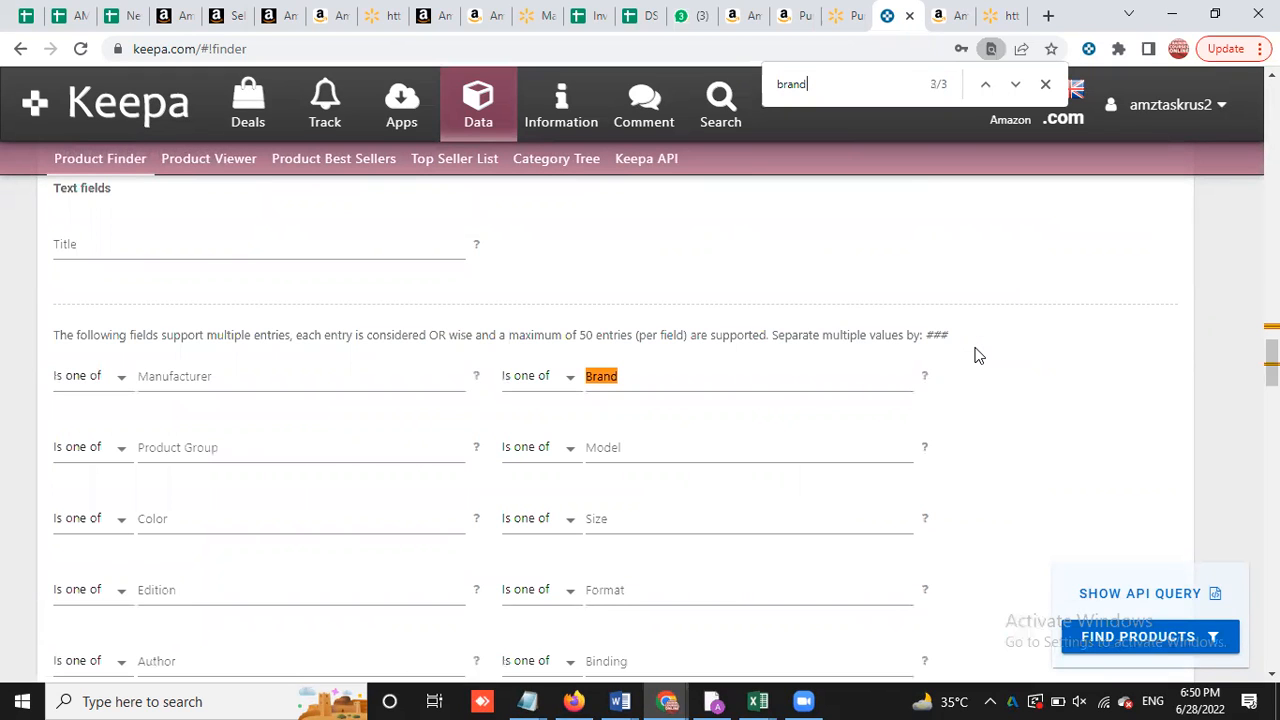
Limit the Product Finder's Brand filter to purina
left_click(637, 389)
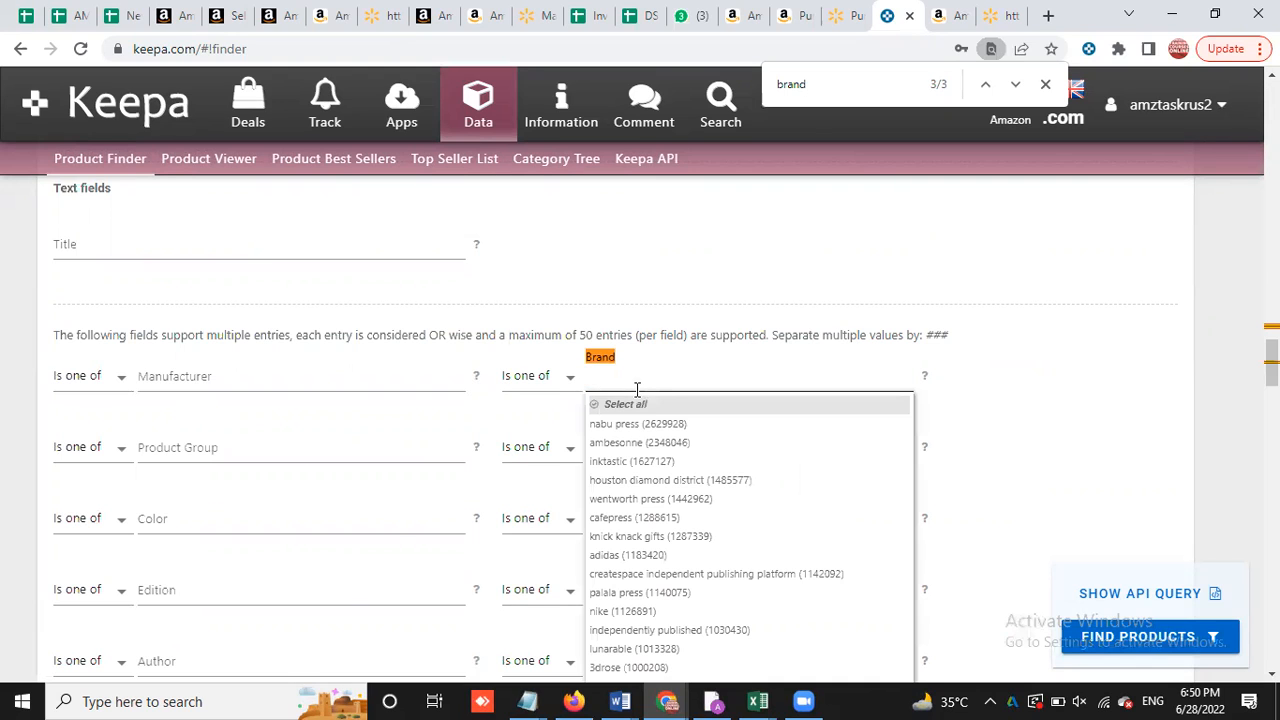
type("pur")
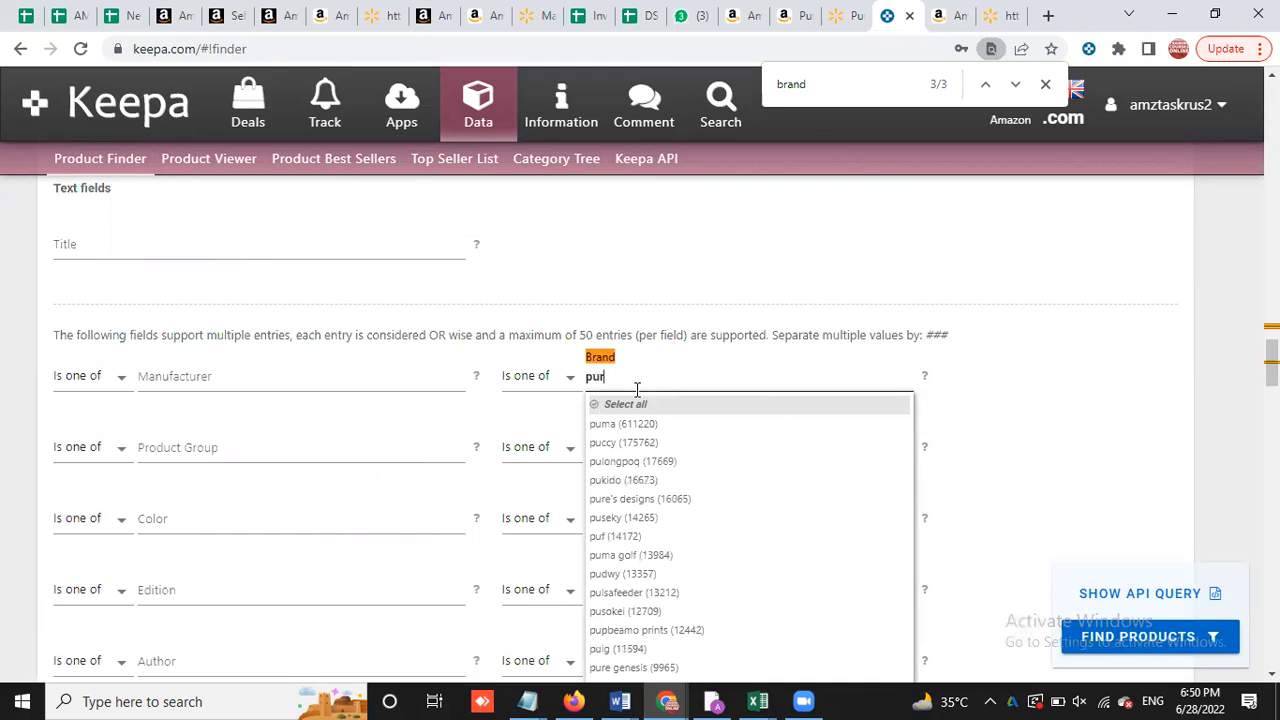
type("ina")
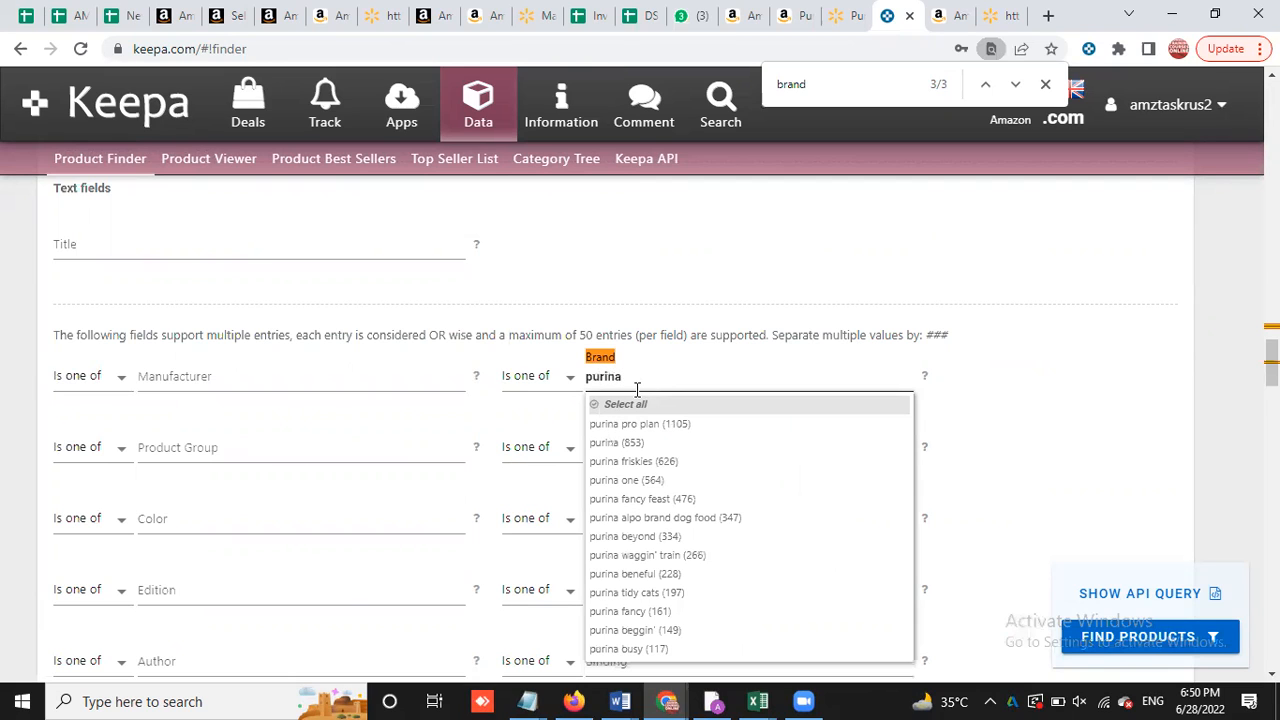
left_click(658, 441)
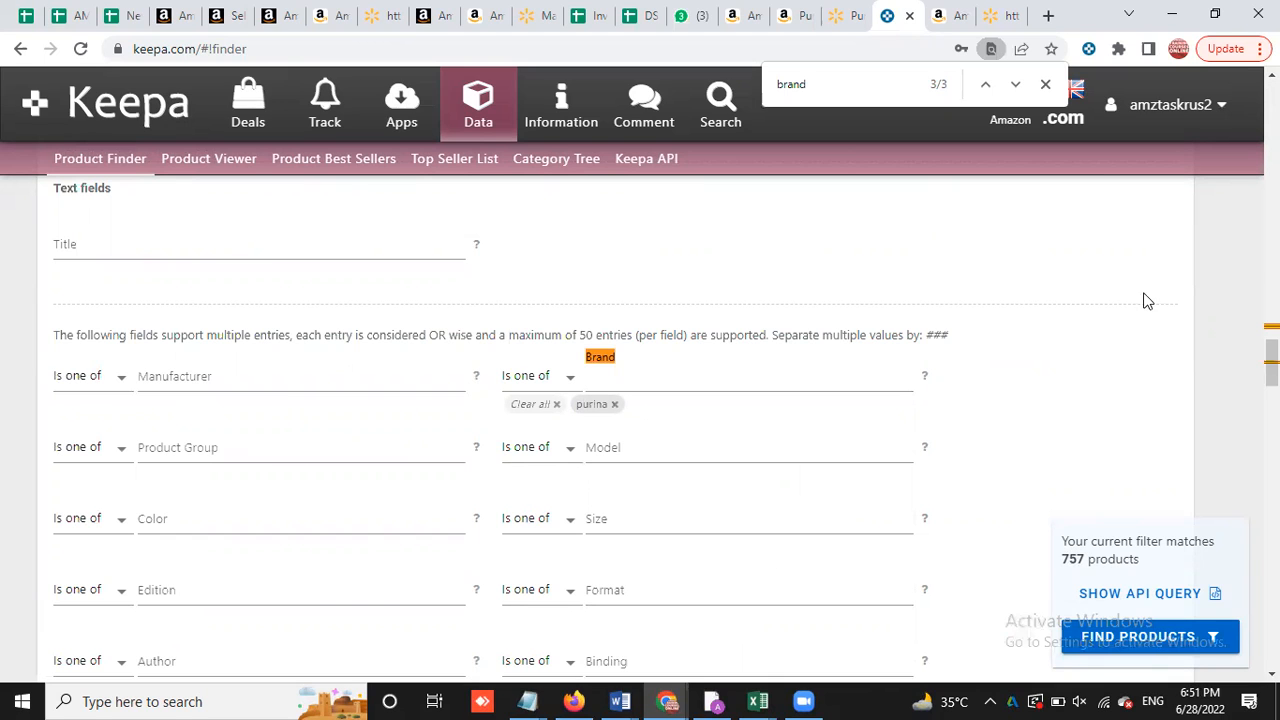
Restrict the Amazon price filter to products that are out of stock at Amazon
scroll(1192, 408, "up", 5)
scroll(1190, 379, "up", 15)
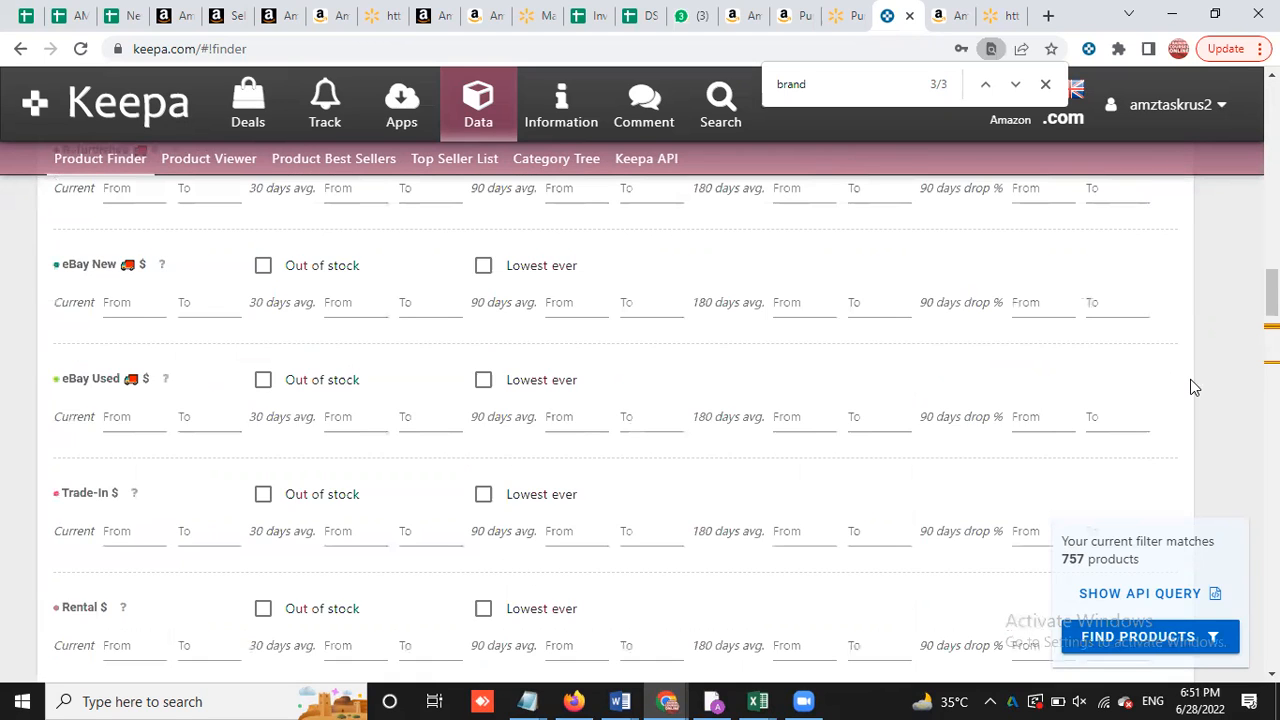
scroll(197, 403, "up", 5)
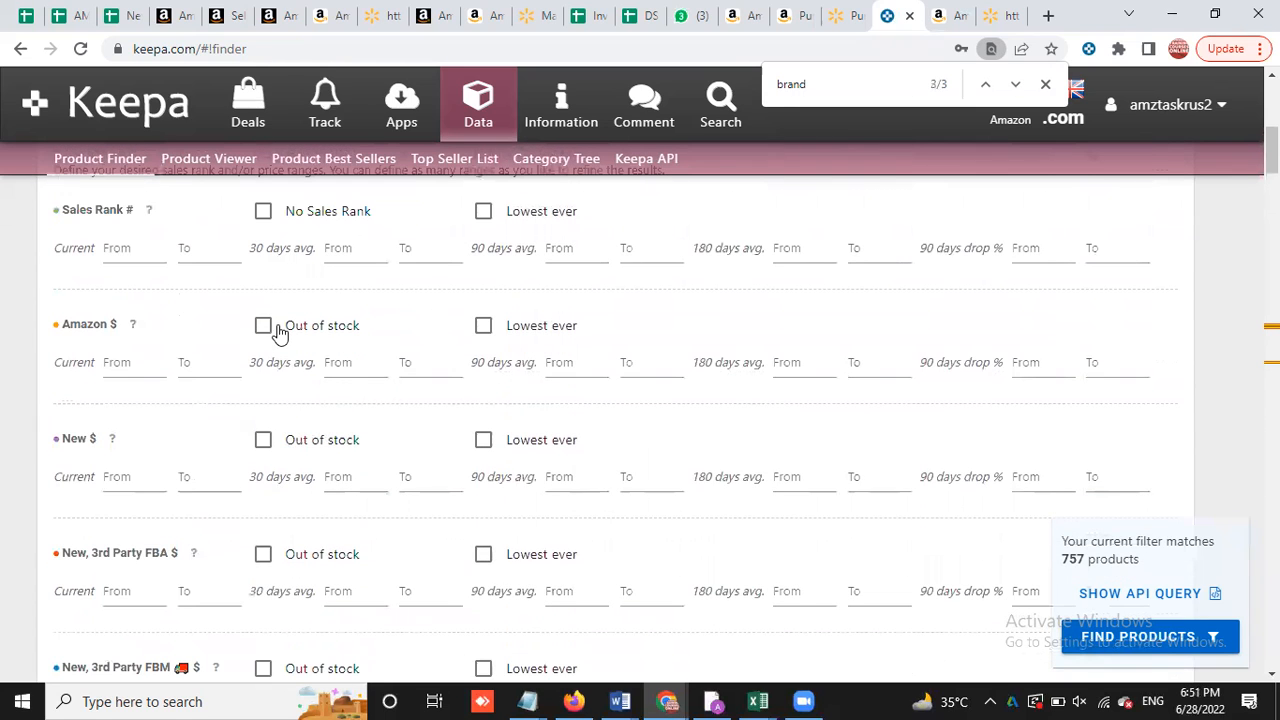
left_click(276, 329)
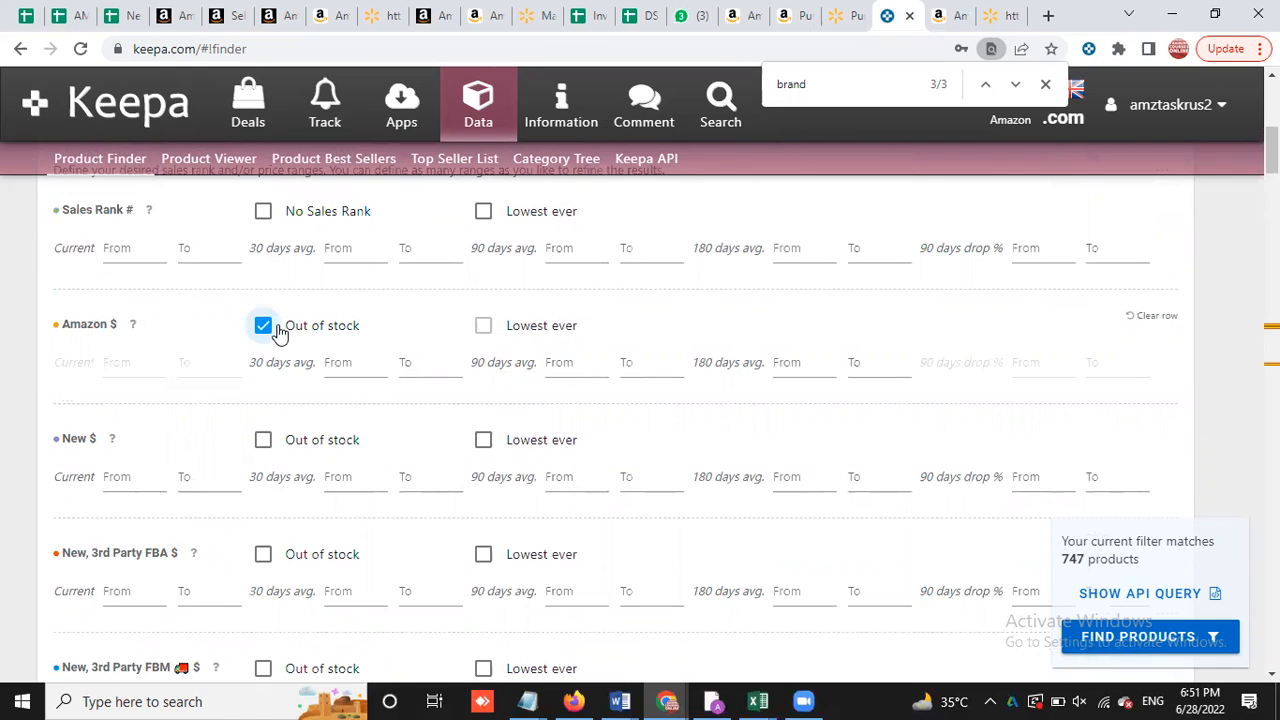
Set the upper limit of the current Sales Rank to 10000 and look over the remaining price filters
scroll(300, 340, "up", 5)
scroll(243, 366, "down", 4)
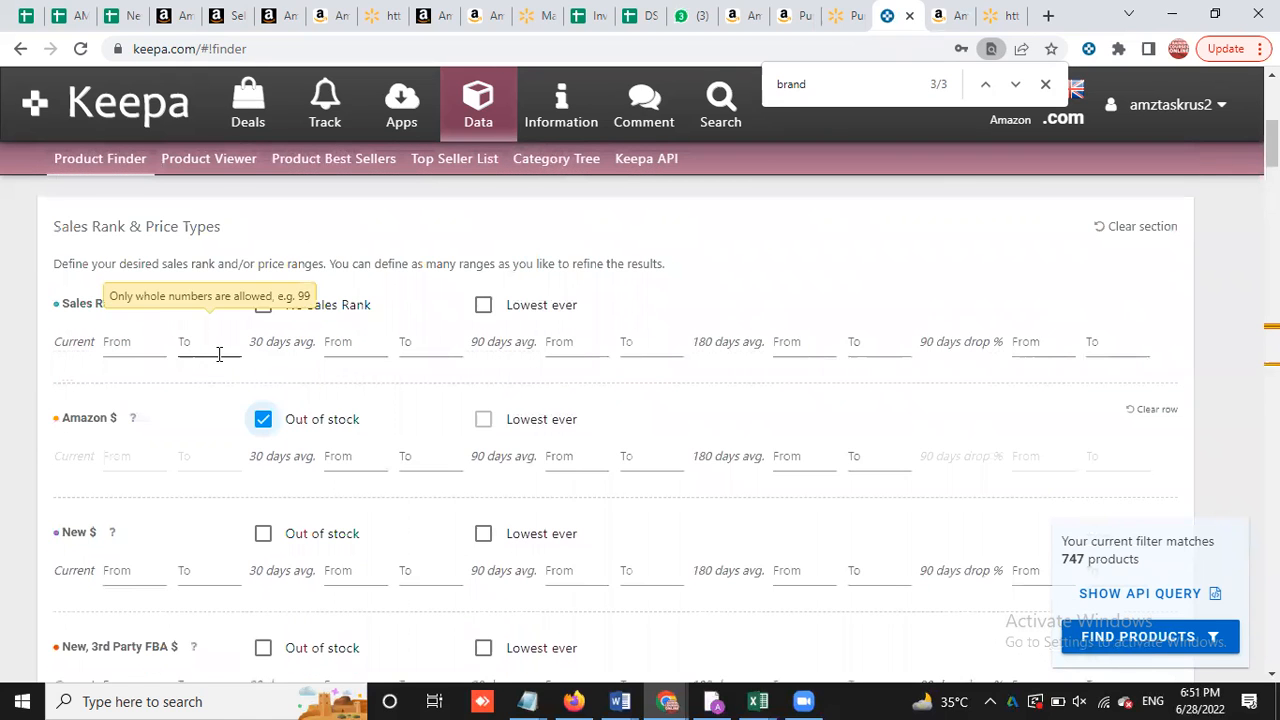
left_click(219, 354)
type("10000")
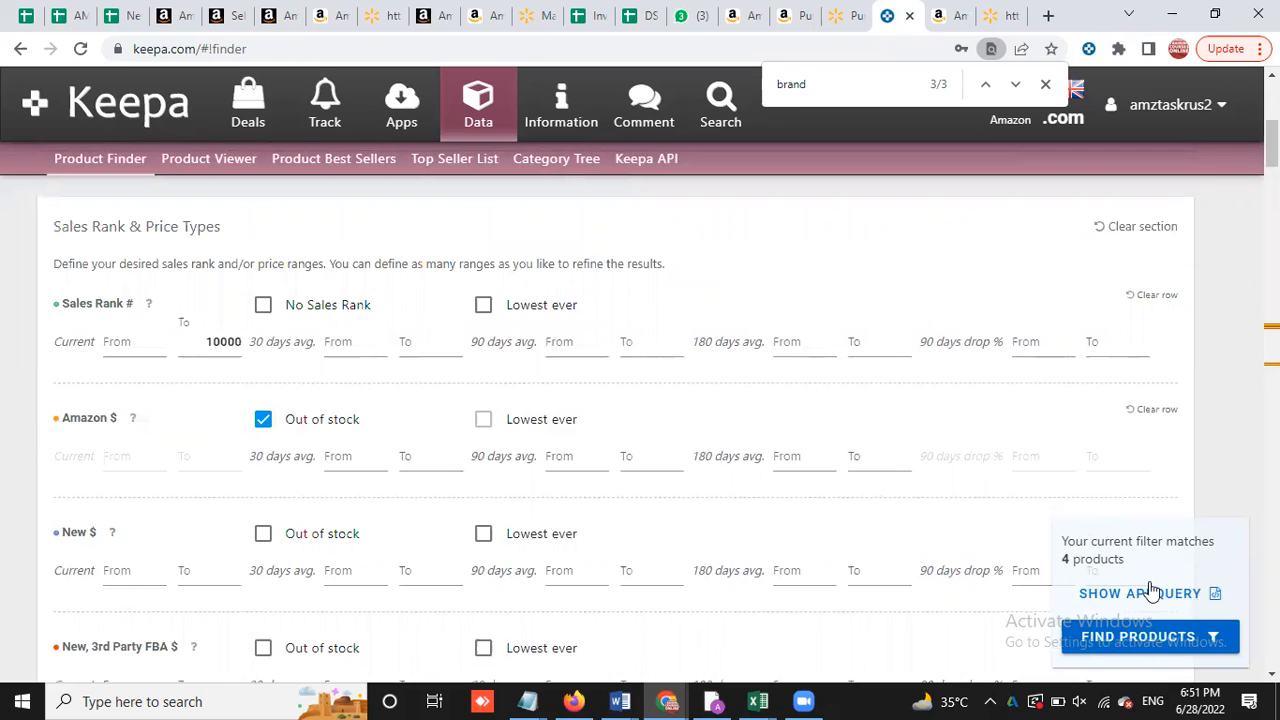
scroll(1049, 560, "down", 2)
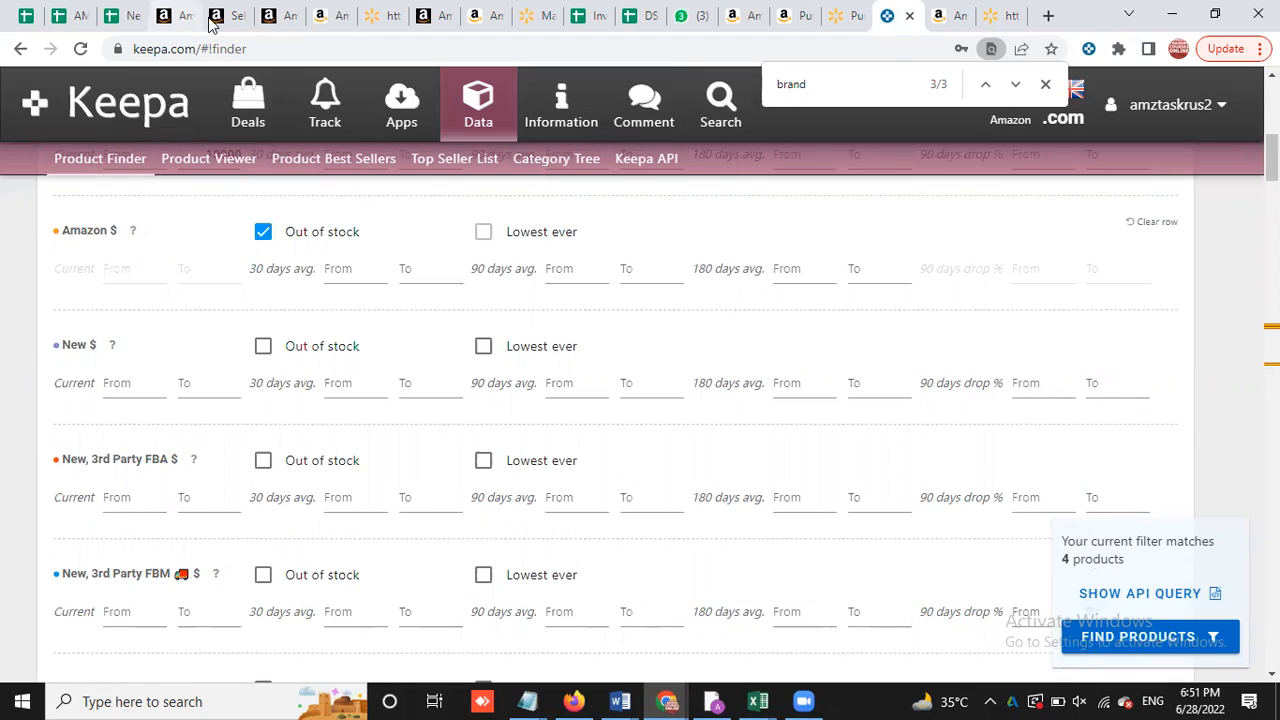
Return to Seller Central's Manage Inventory and compare the Purina Dog Chow and Behrens trash can listings' status, available quantity and prices
left_click(170, 16)
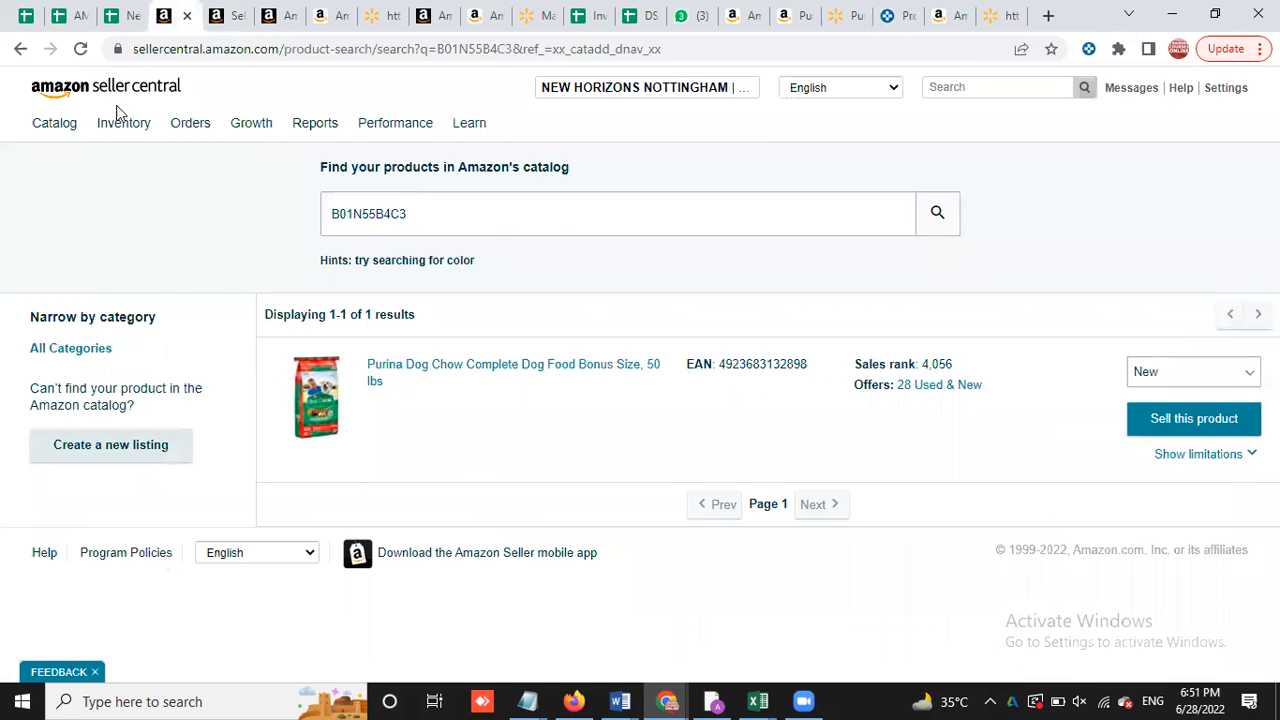
mouse_move(119, 122)
left_click(128, 164)
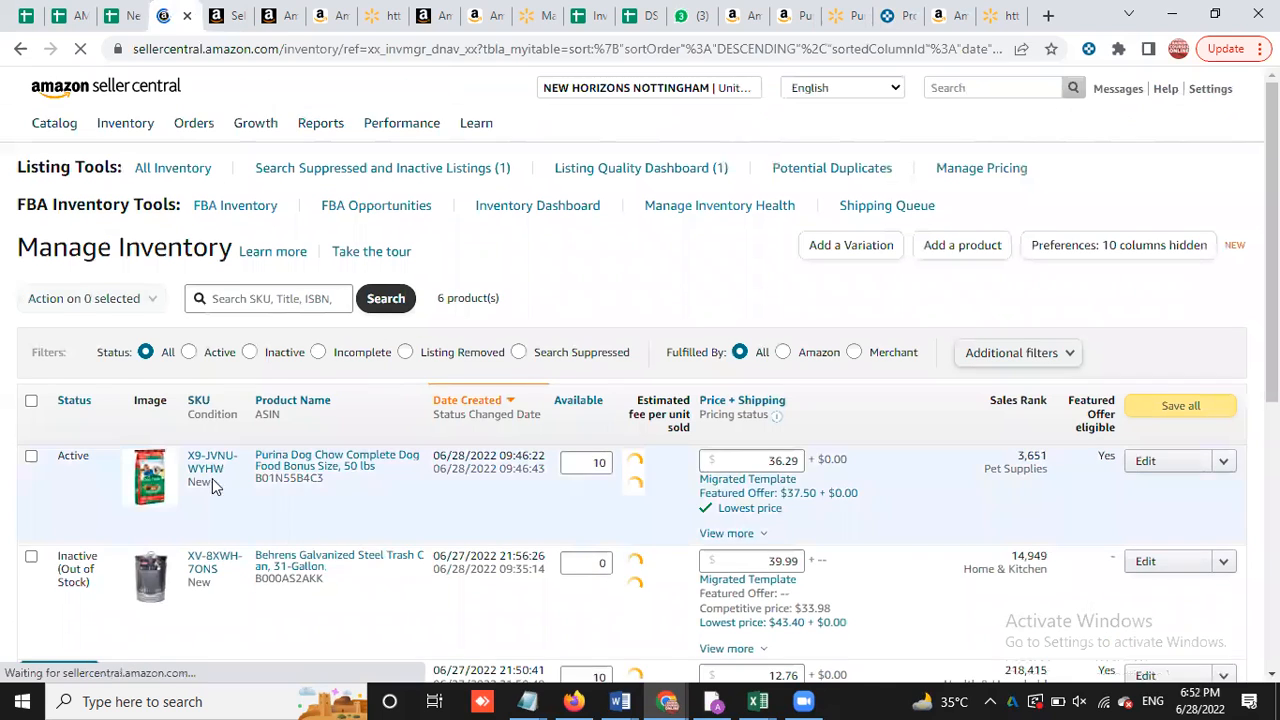
scroll(60, 385, "down", 1)
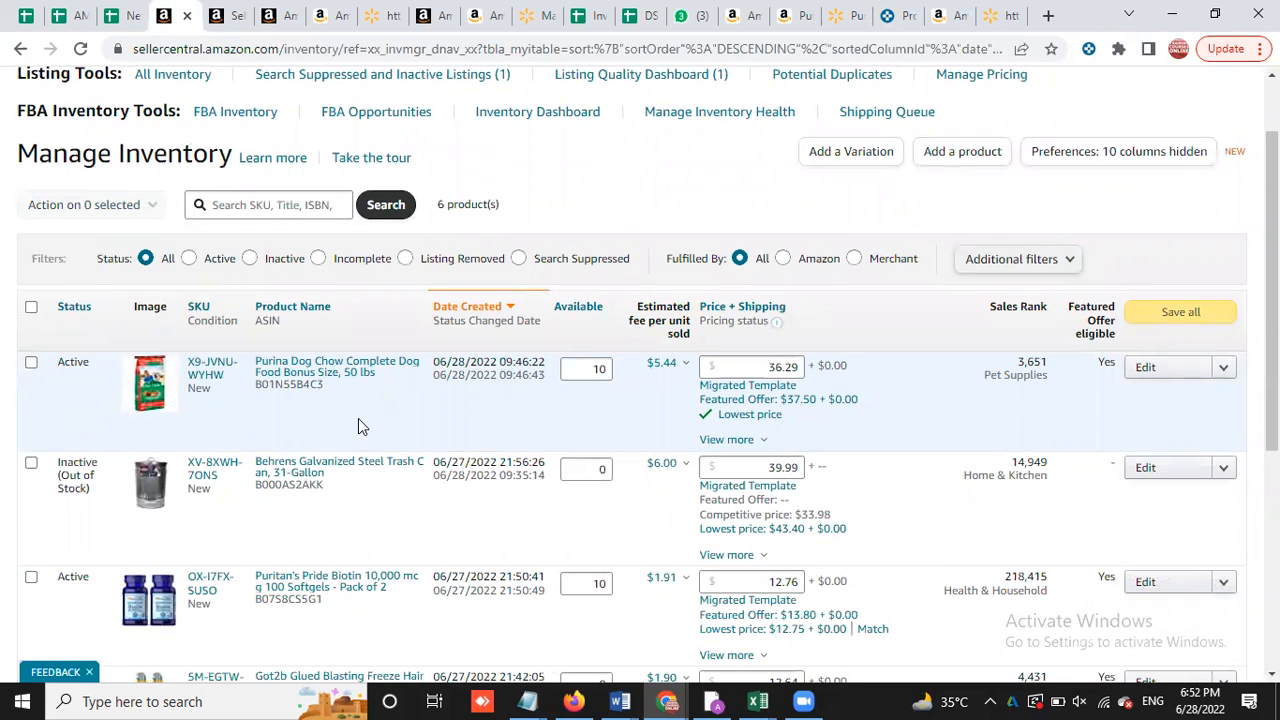
left_click(600, 462)
type("0")
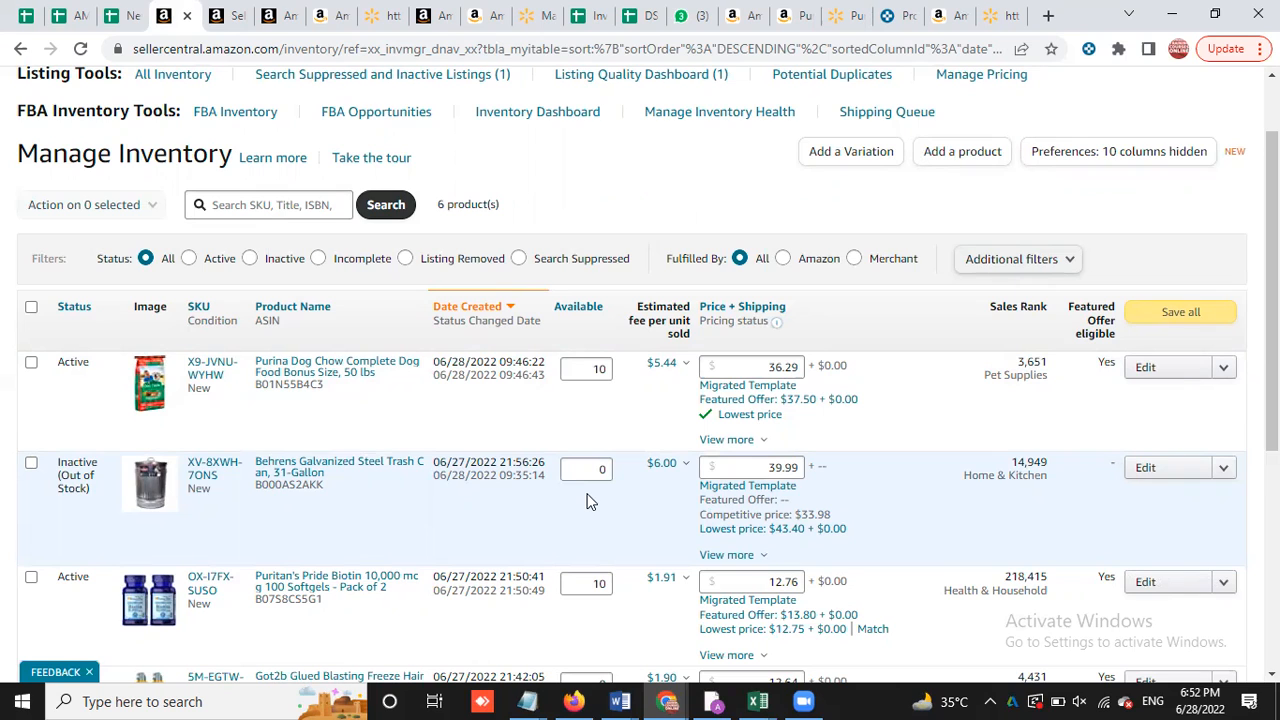
scroll(588, 500, "down", 1)
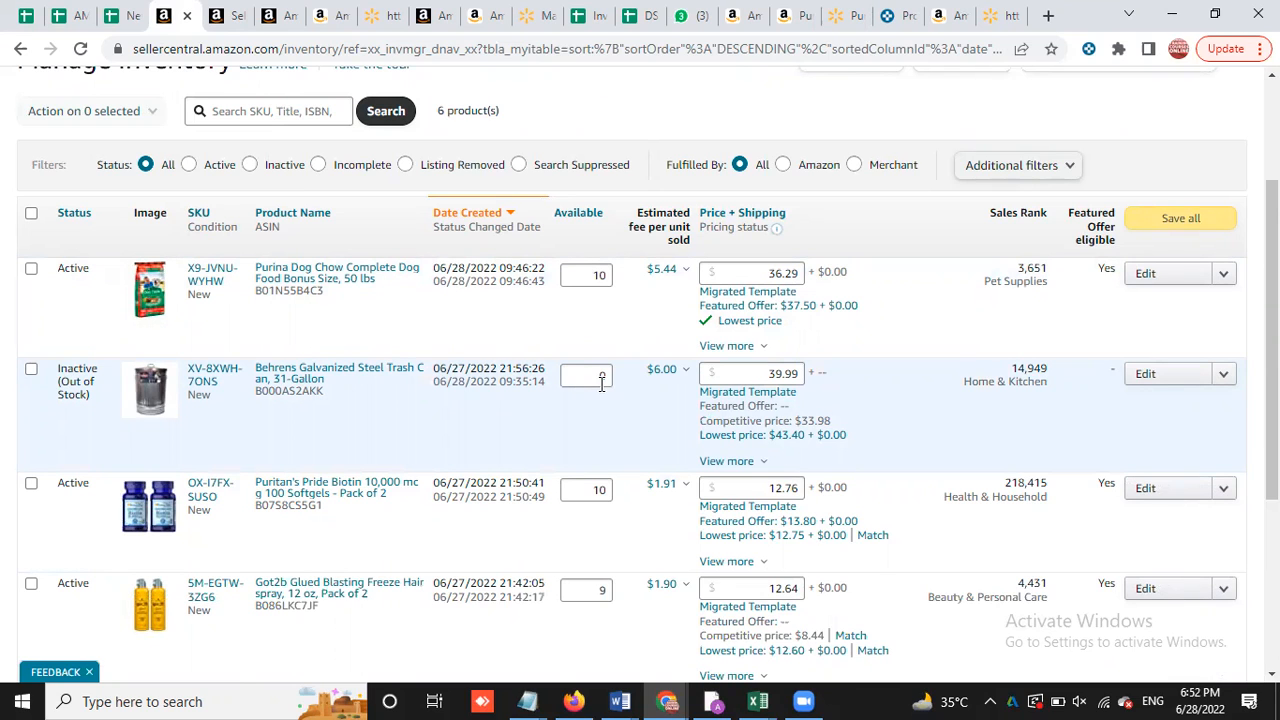
scroll(630, 394, "up", 1)
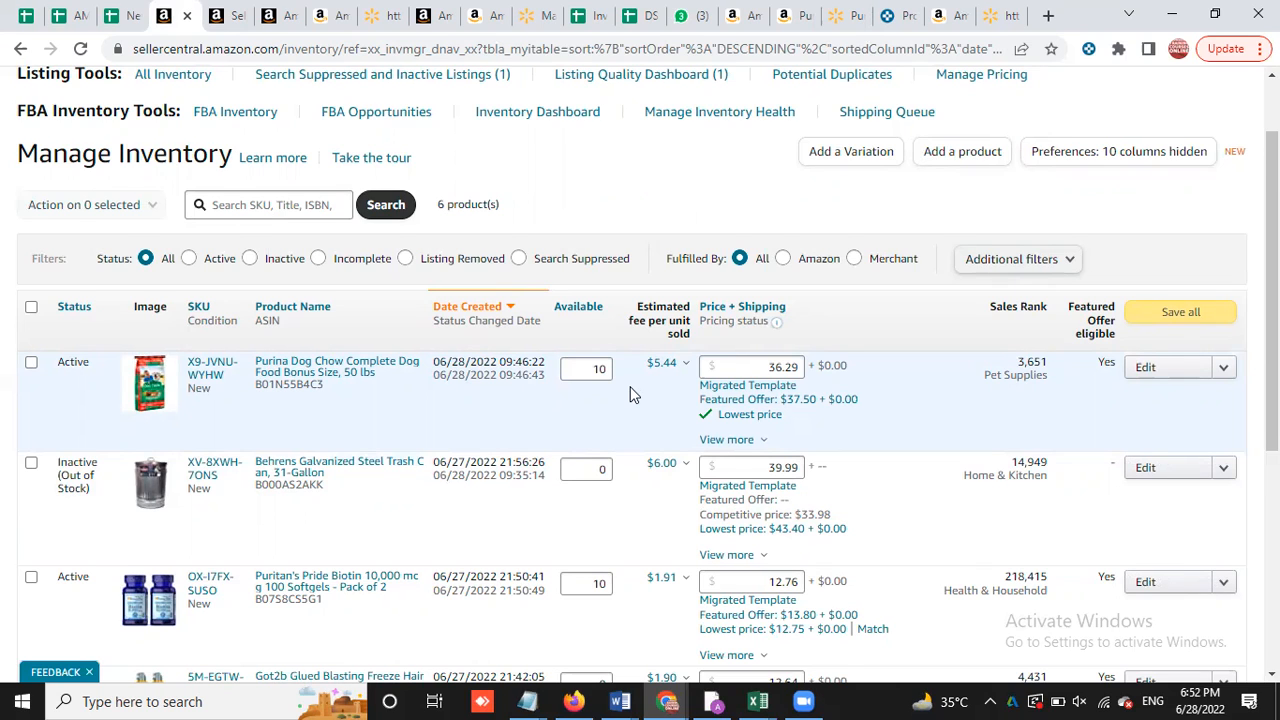
scroll(630, 394, "down", 1)
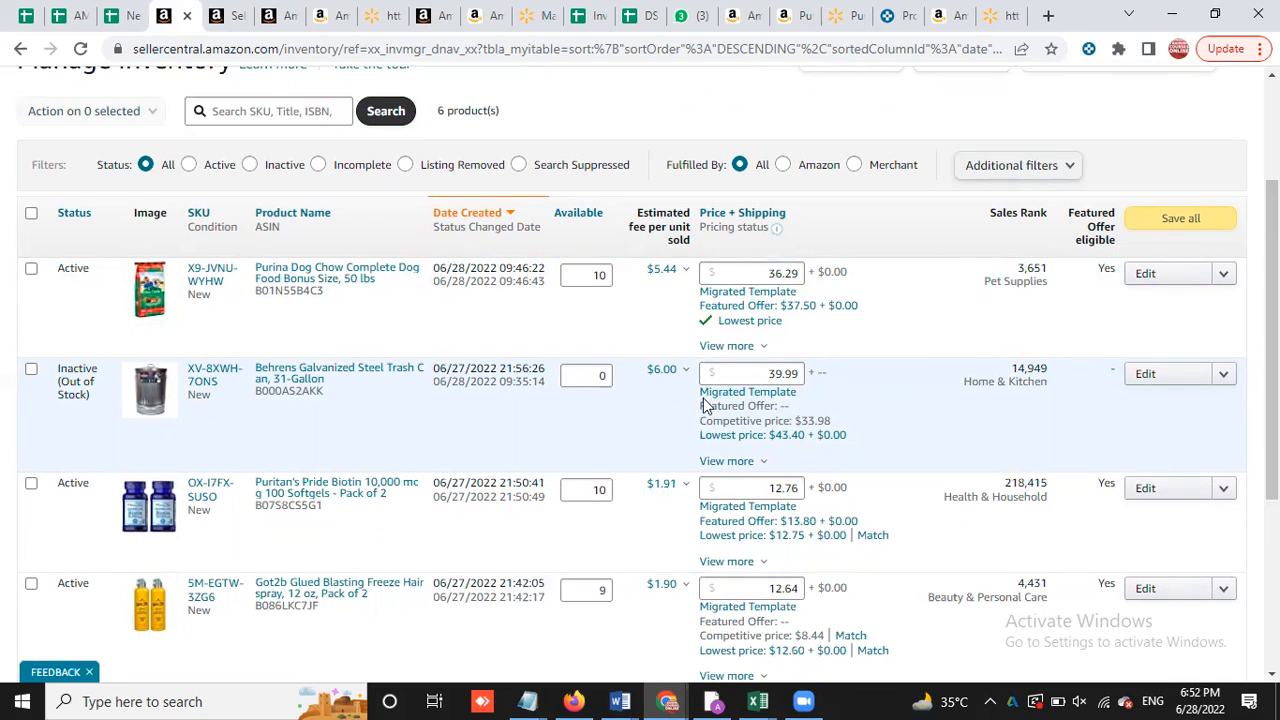
scroll(737, 420, "up", 2)
scroll(605, 529, "down", 2)
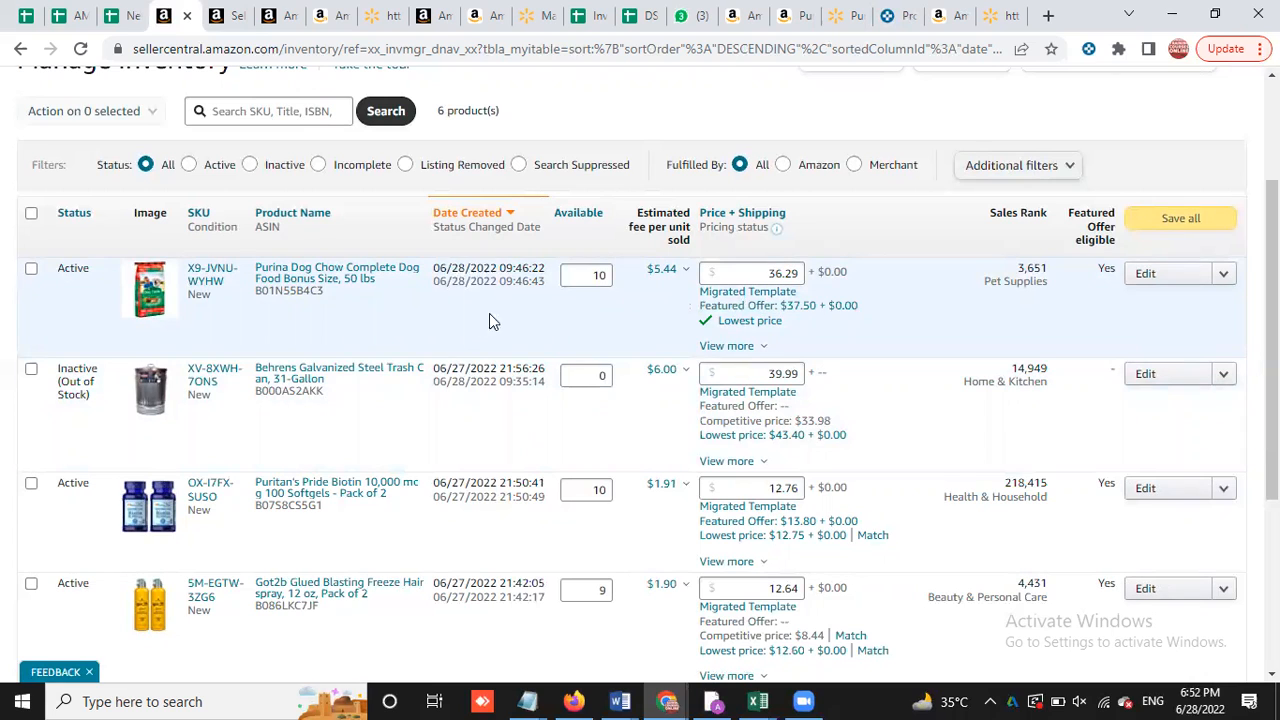
Open the Amazon product page of the Purina Dog Chow listing and examine its price, delivery dates and competing seller offers
left_click(355, 272)
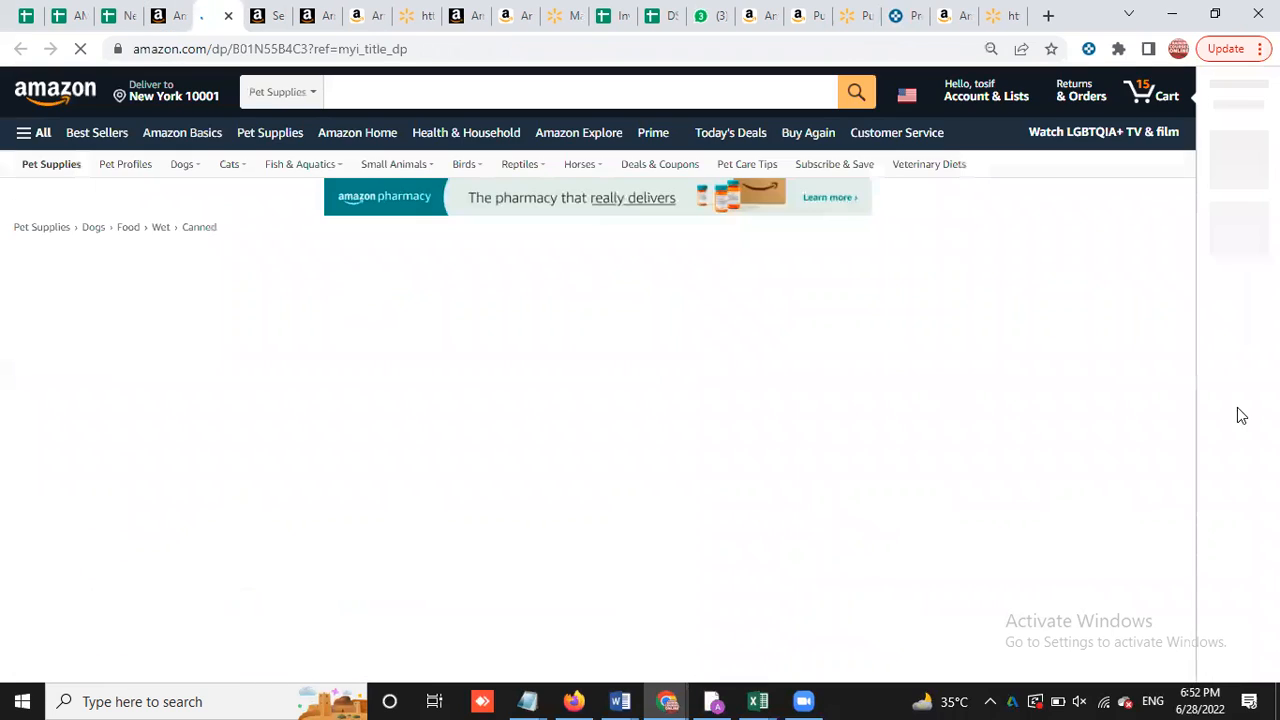
scroll(1017, 414, "down", 3)
scroll(1170, 372, "down", 2)
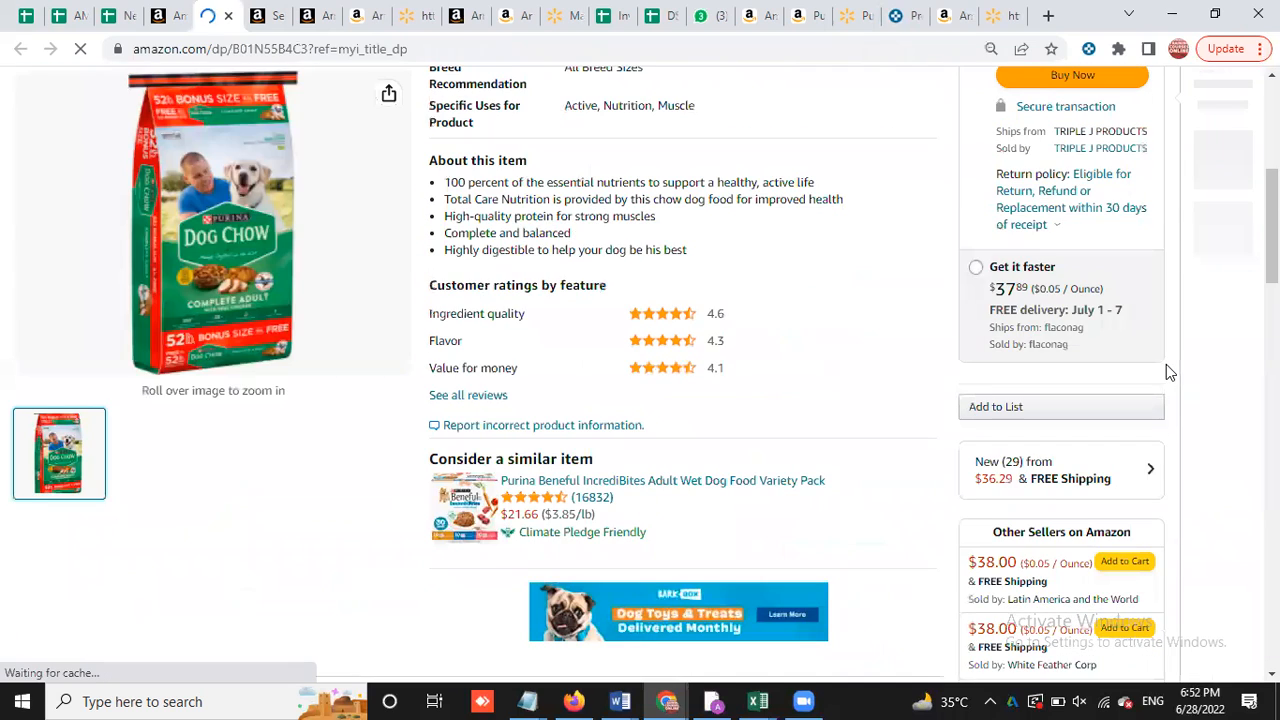
scroll(1166, 372, "up", 5)
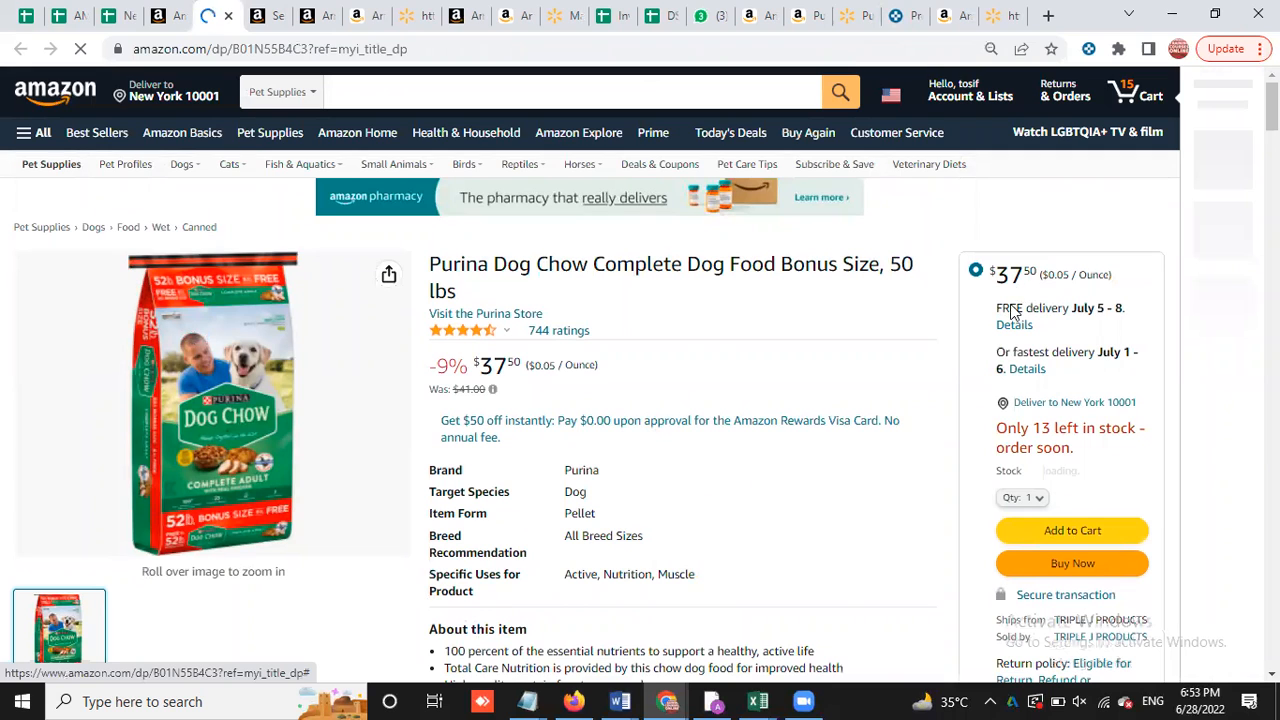
scroll(1031, 289, "down", 3)
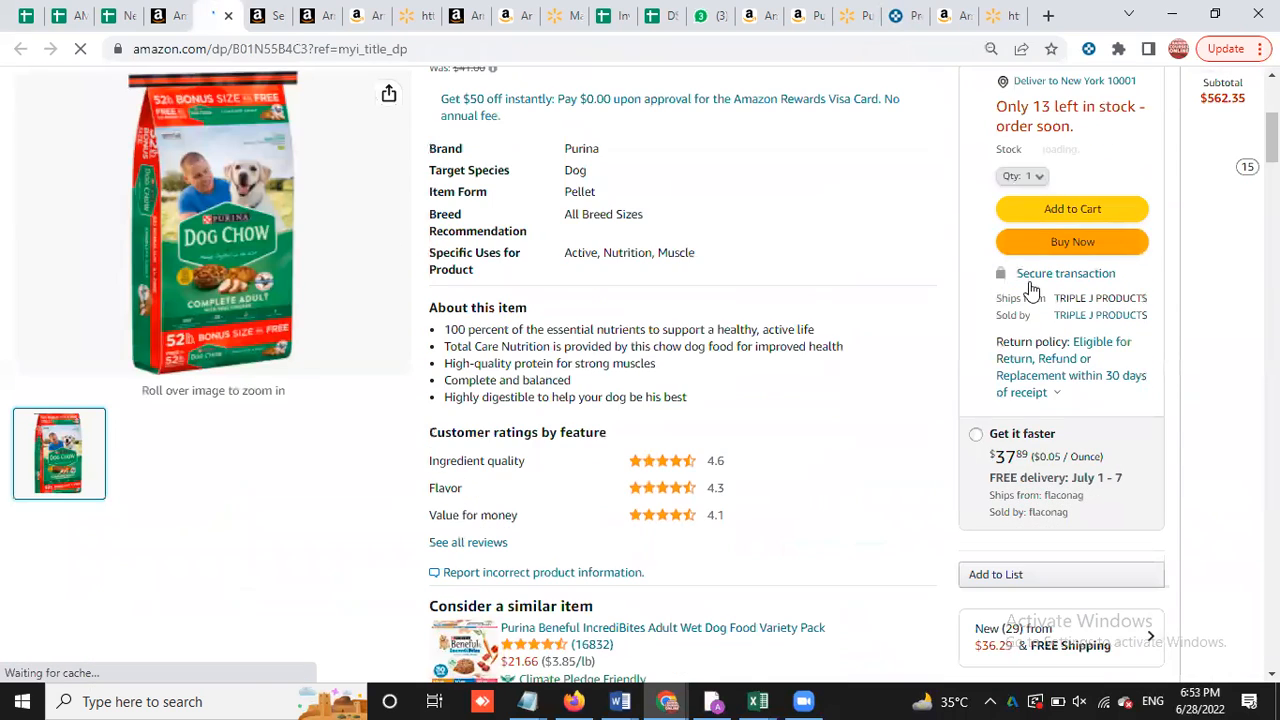
Open the full list of new offers for the Purina Dog Chow product and compare the lowest-priced sellers' prices and delivery dates
scroll(1040, 361, "down", 1)
scroll(1040, 361, "down", 2)
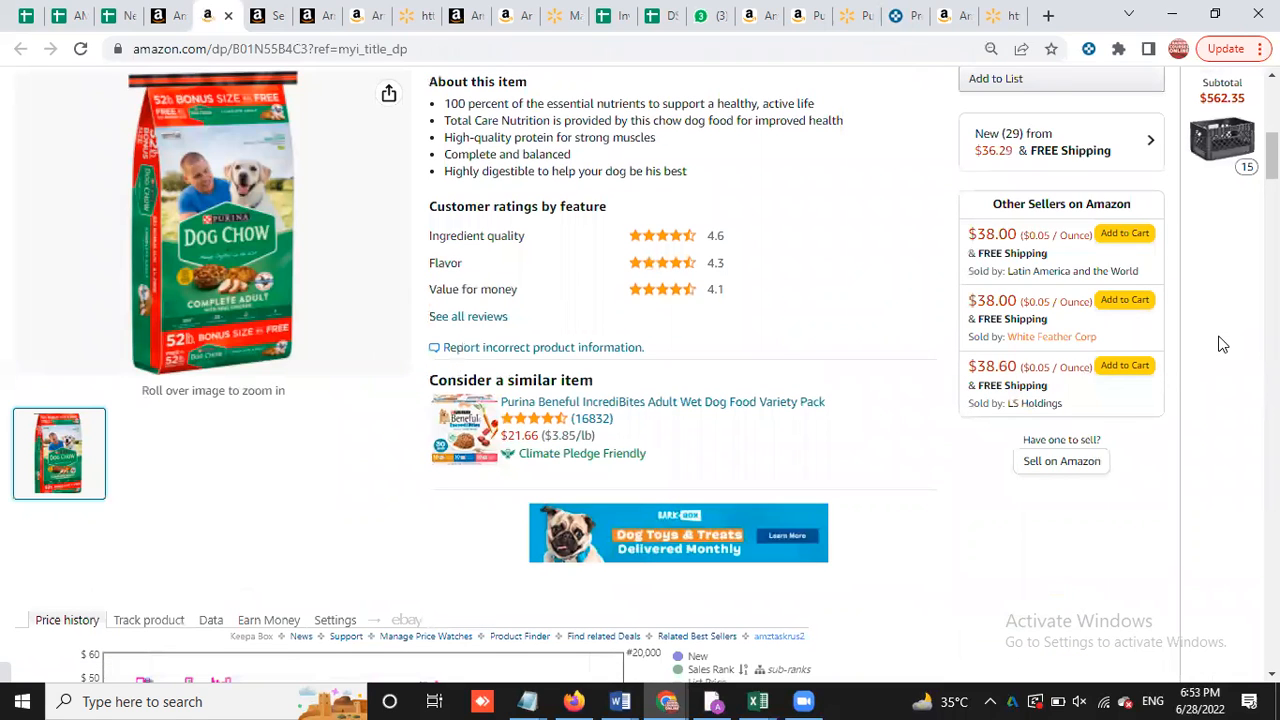
scroll(1200, 340, "up", 1)
scroll(1046, 337, "up", 2)
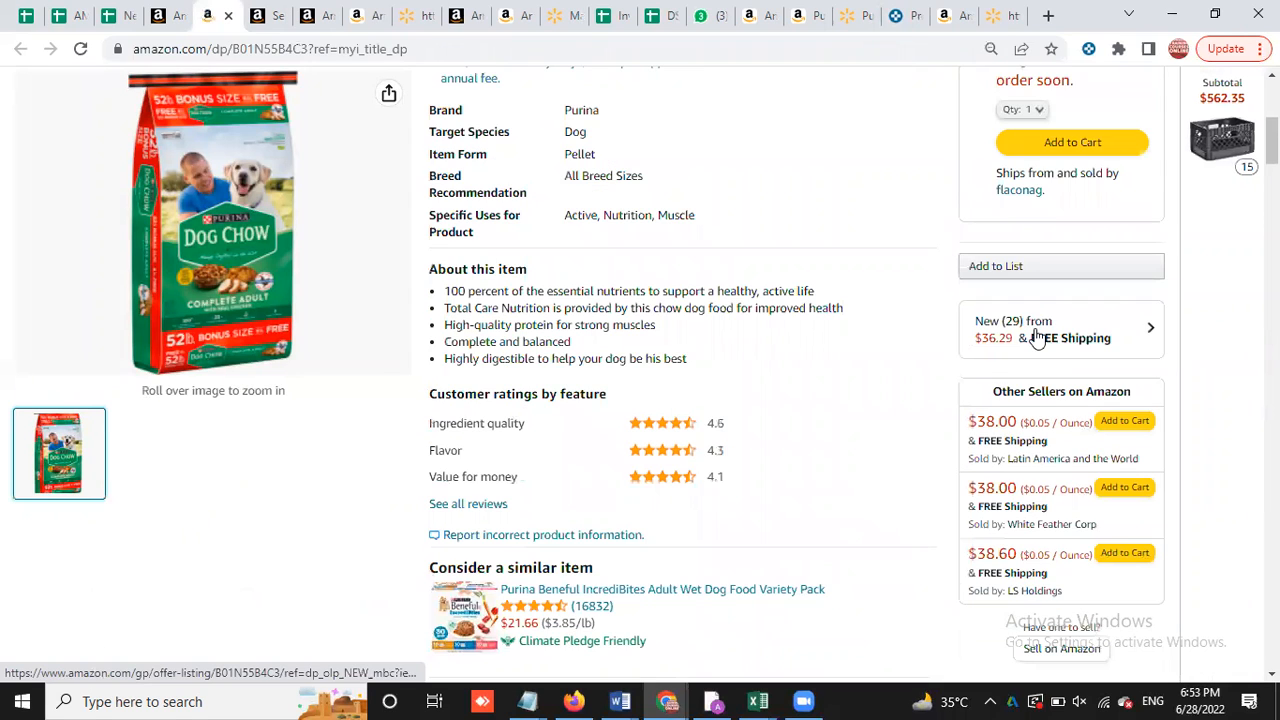
left_click(1047, 332)
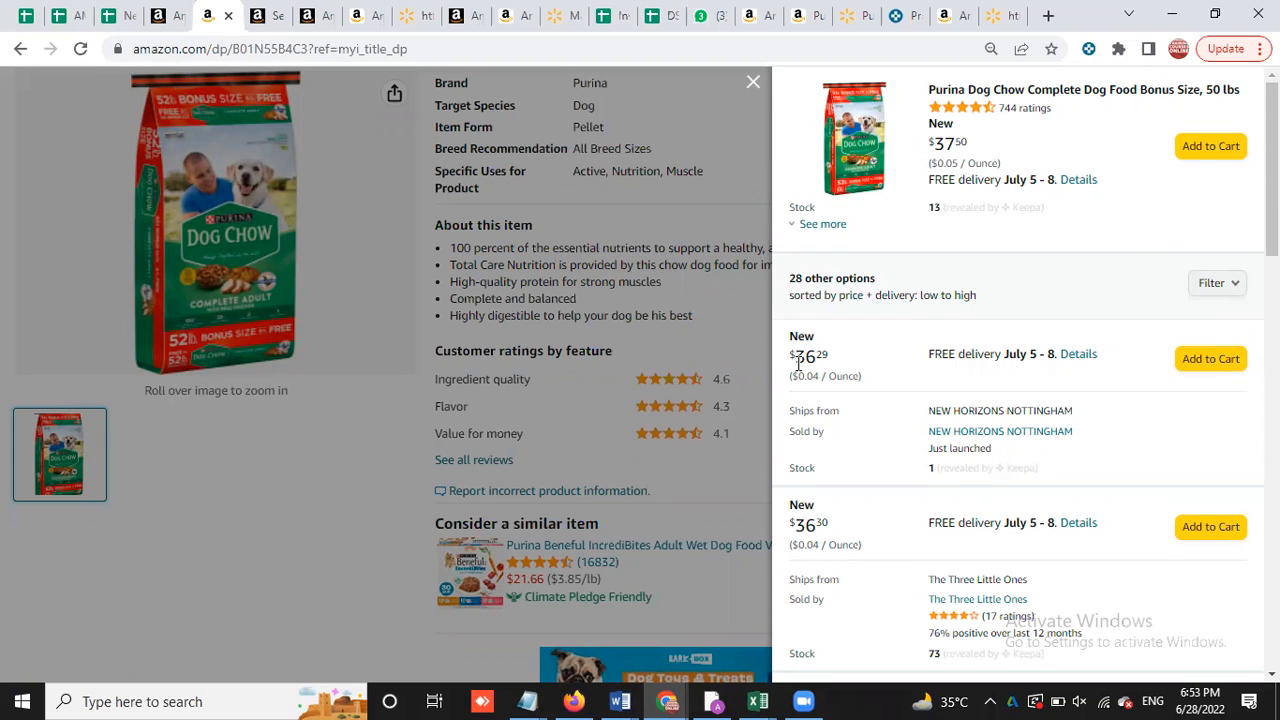
scroll(830, 378, "down", 1)
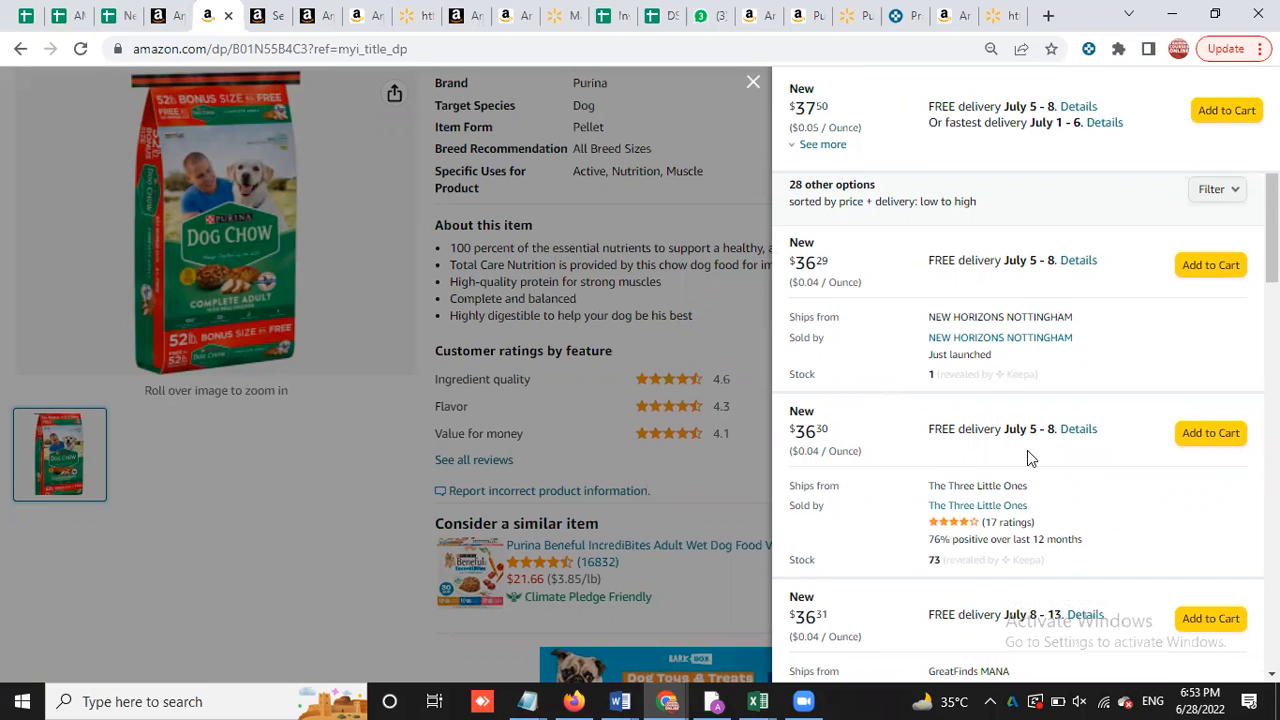
scroll(1027, 450, "down", 2)
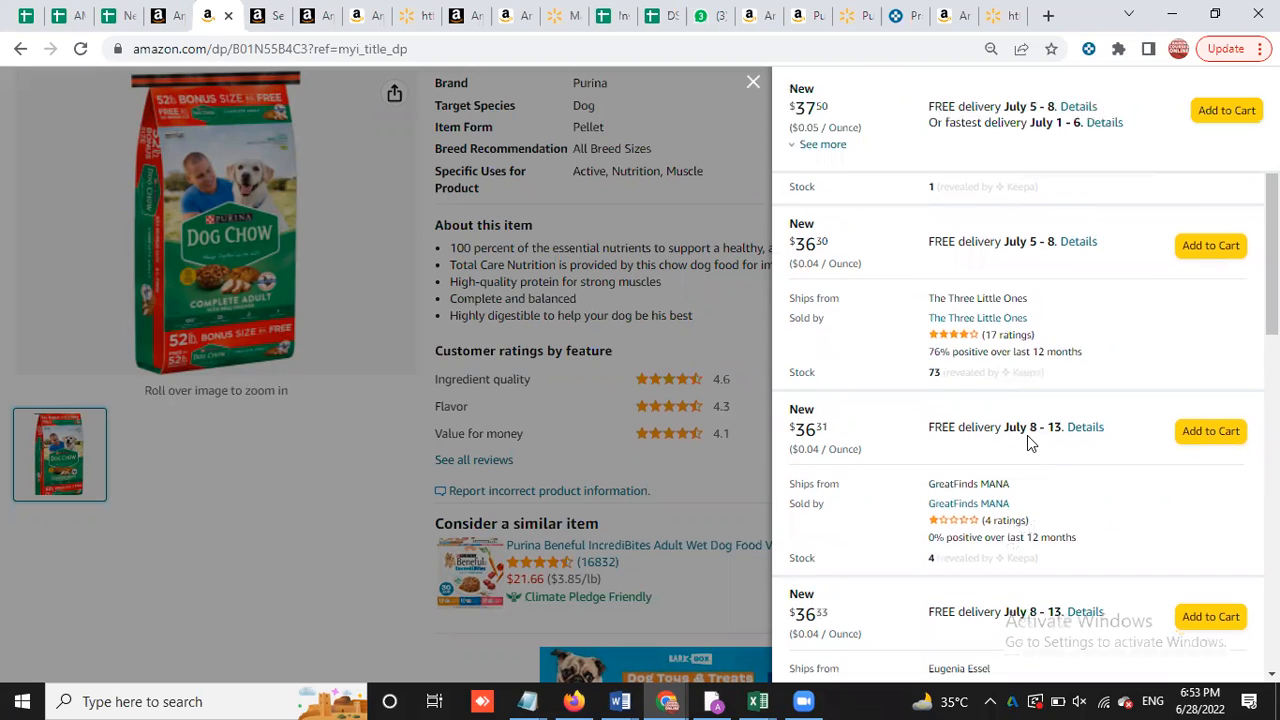
scroll(1027, 435, "up", 2)
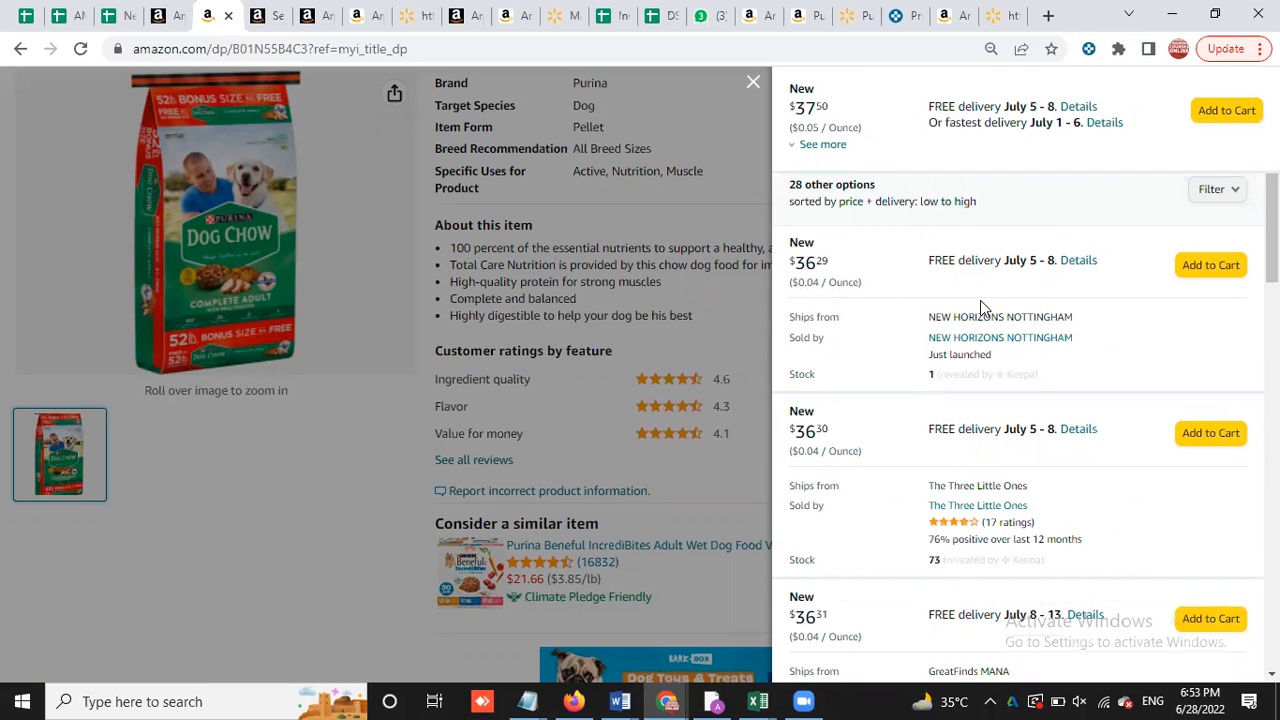
scroll(980, 300, "up", 2)
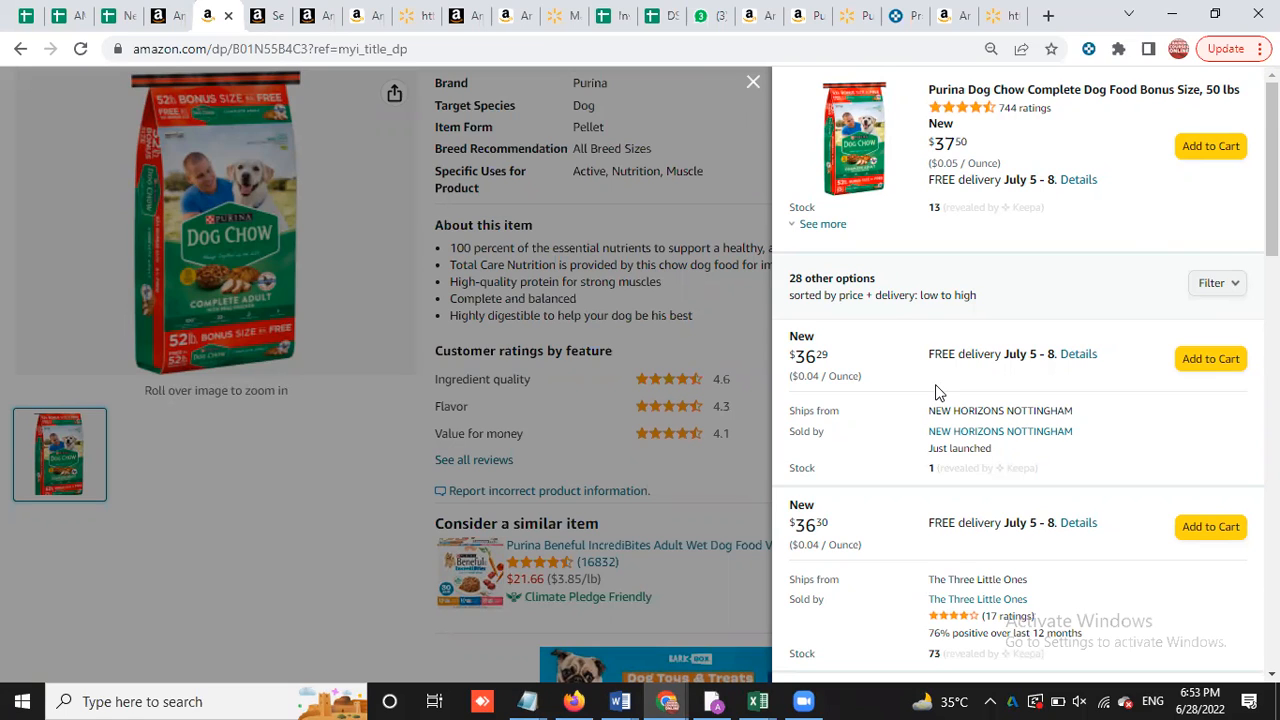
Examine the competing sellers' ratings and Keepa-revealed stock quantities throughout the Purina Dog Chow offer list, and close the list
scroll(938, 392, "down", 2)
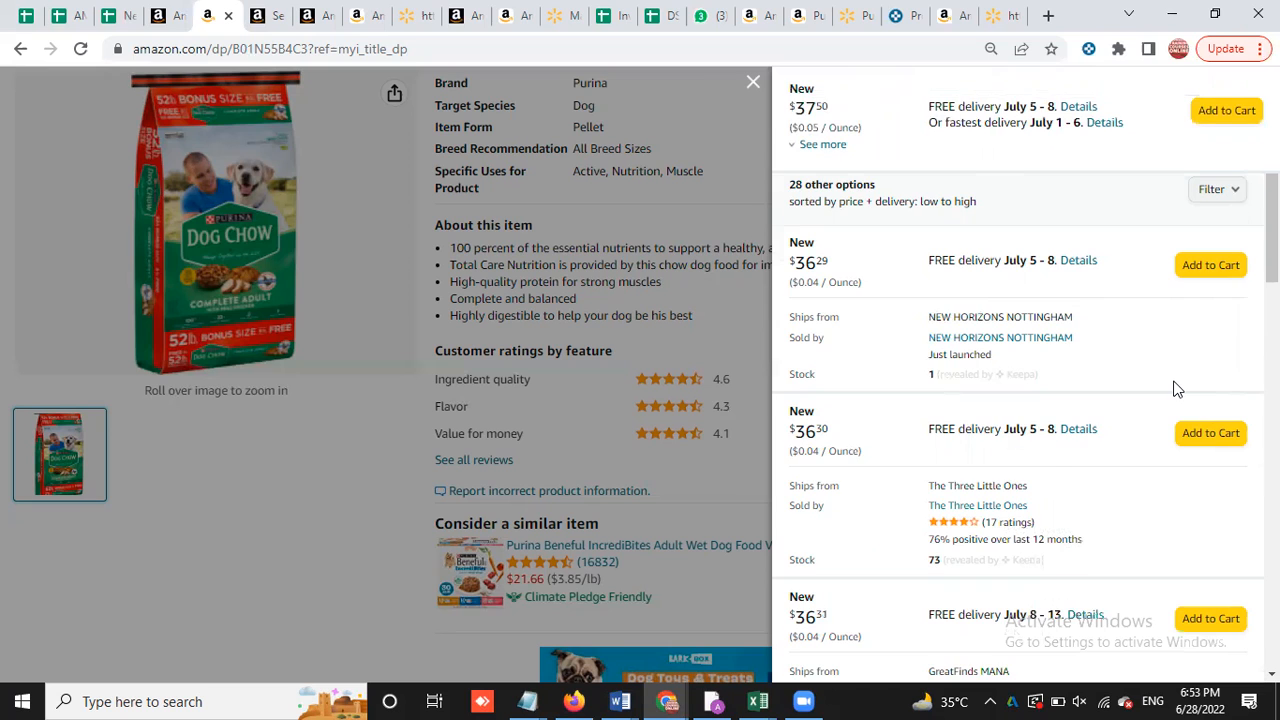
scroll(934, 455, "down", 2)
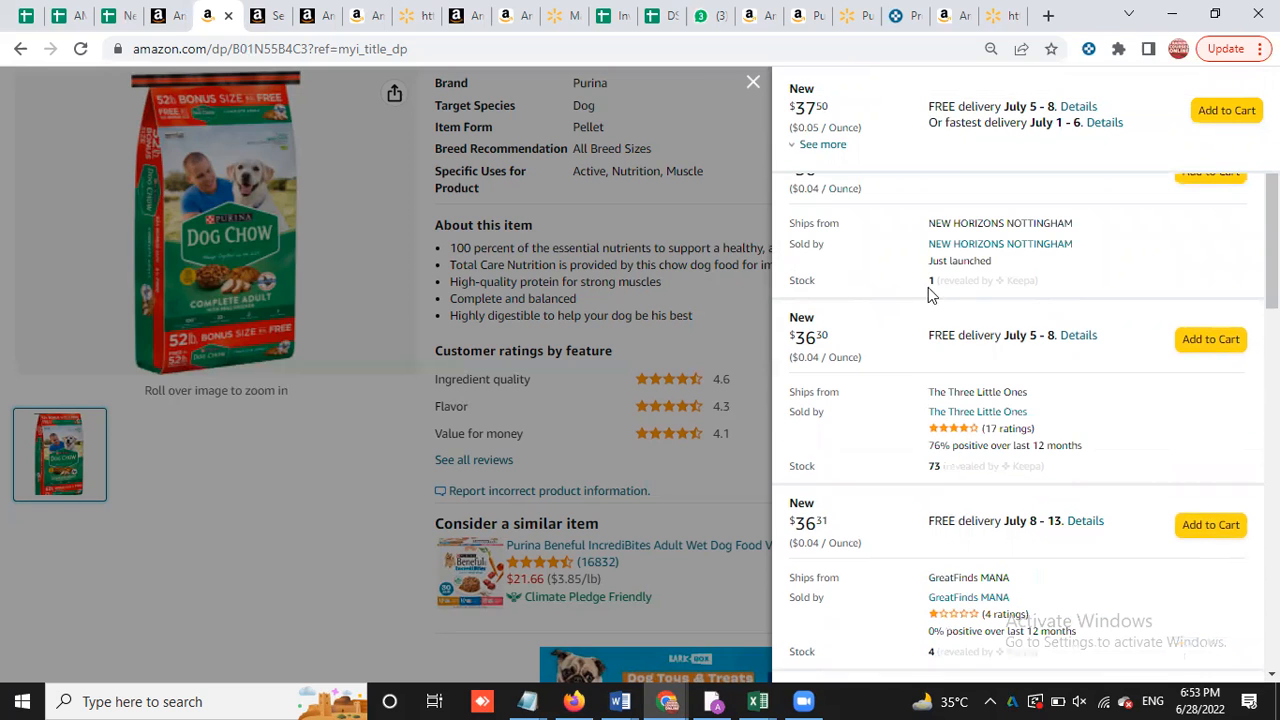
left_click_drag(930, 280, 957, 281)
left_click(964, 300)
scroll(910, 320, "down", 1)
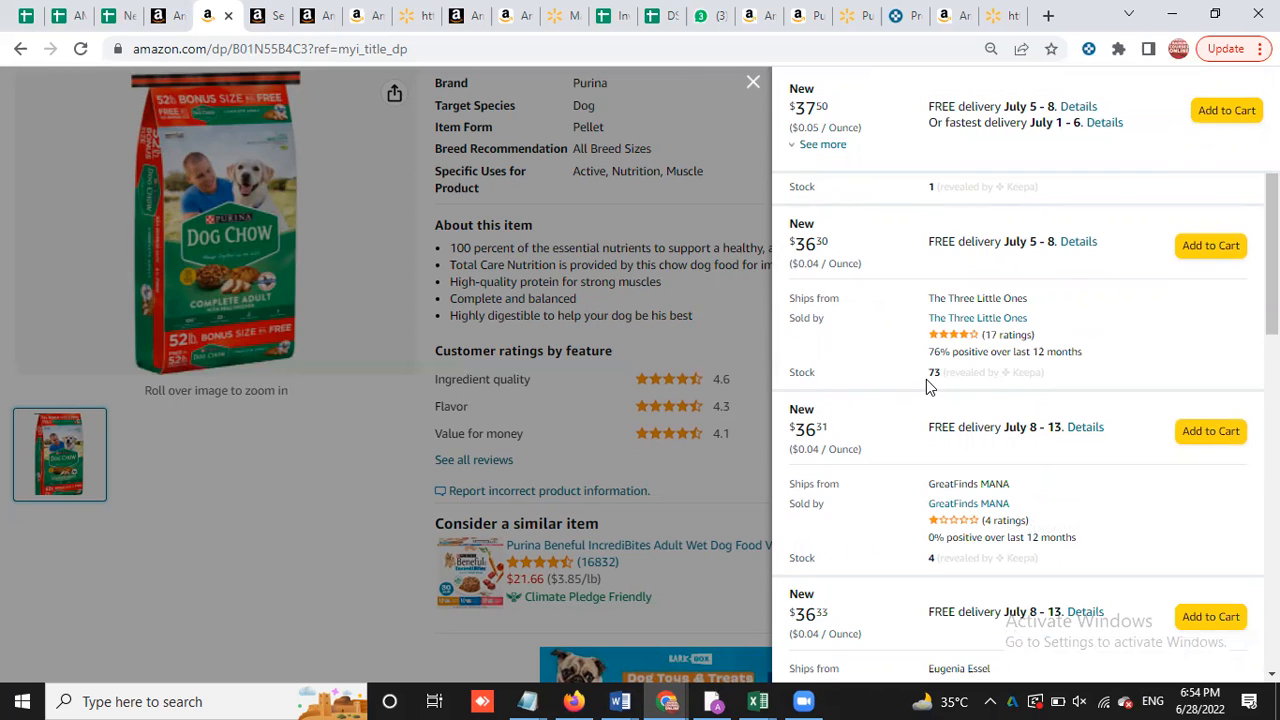
scroll(928, 385, "down", 2)
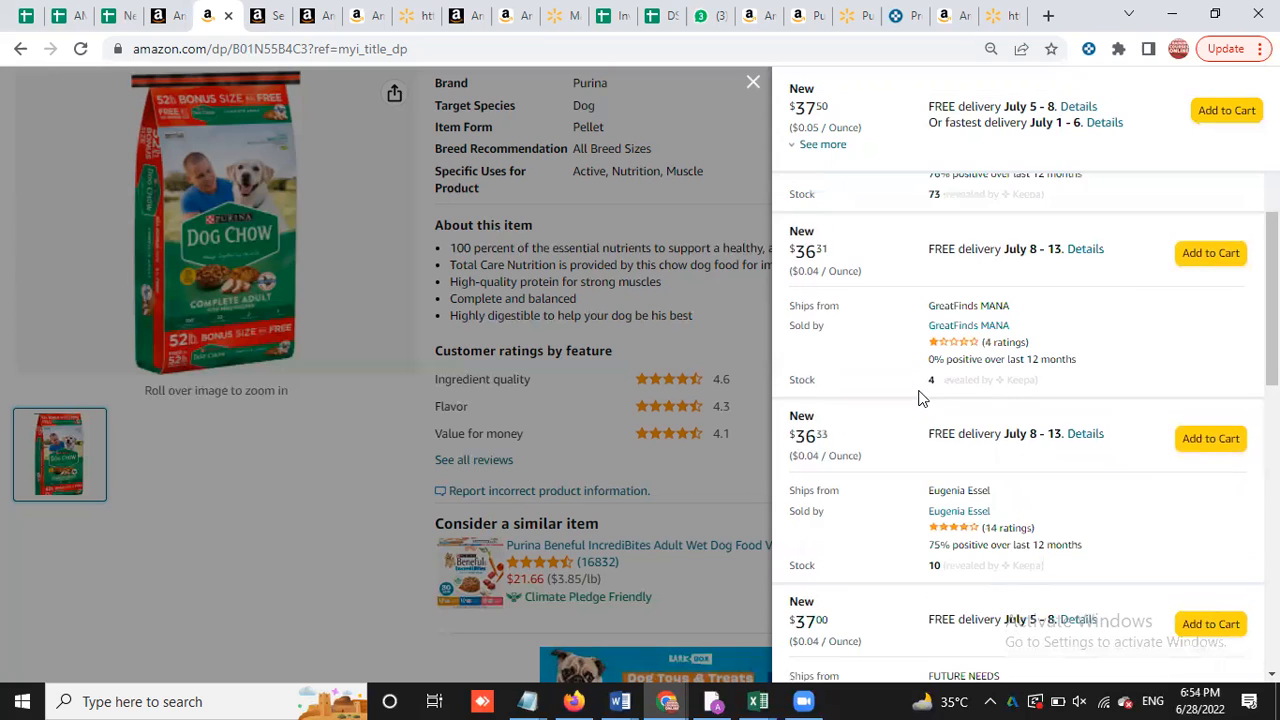
scroll(926, 390, "down", 1)
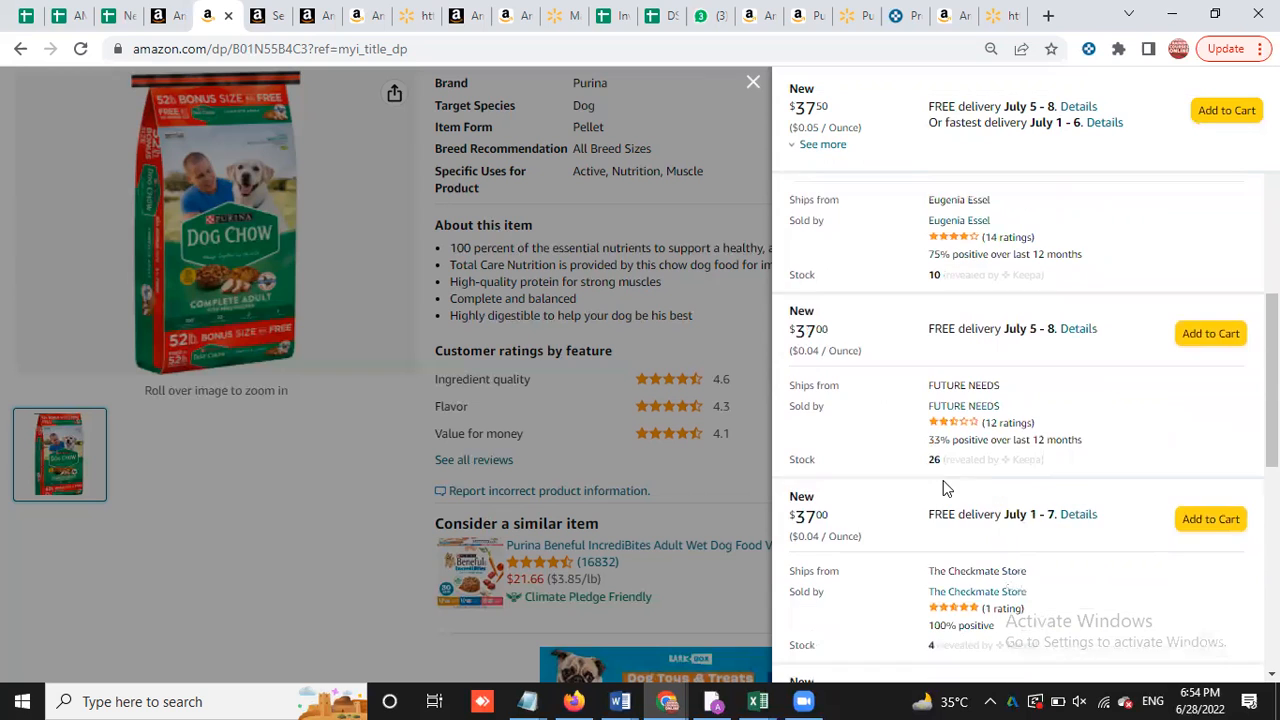
scroll(943, 480, "down", 2)
scroll(943, 480, "down", 3)
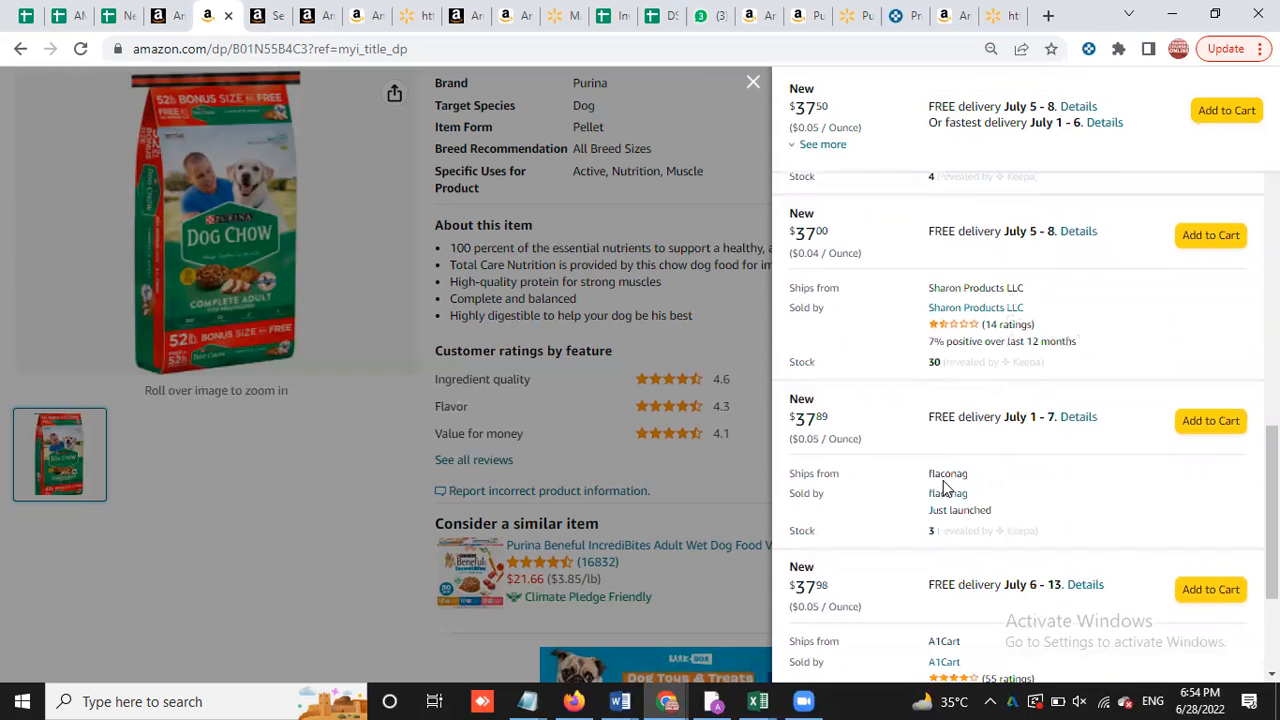
scroll(943, 480, "down", 3)
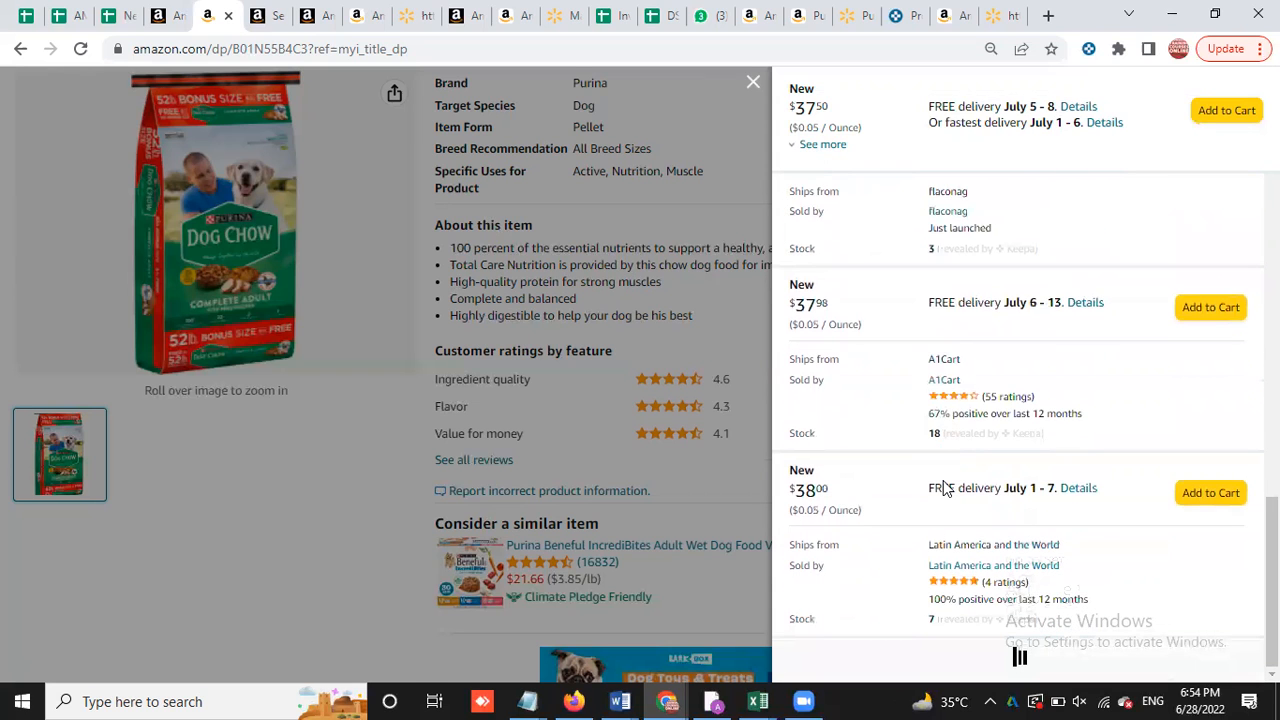
scroll(943, 487, "up", 10)
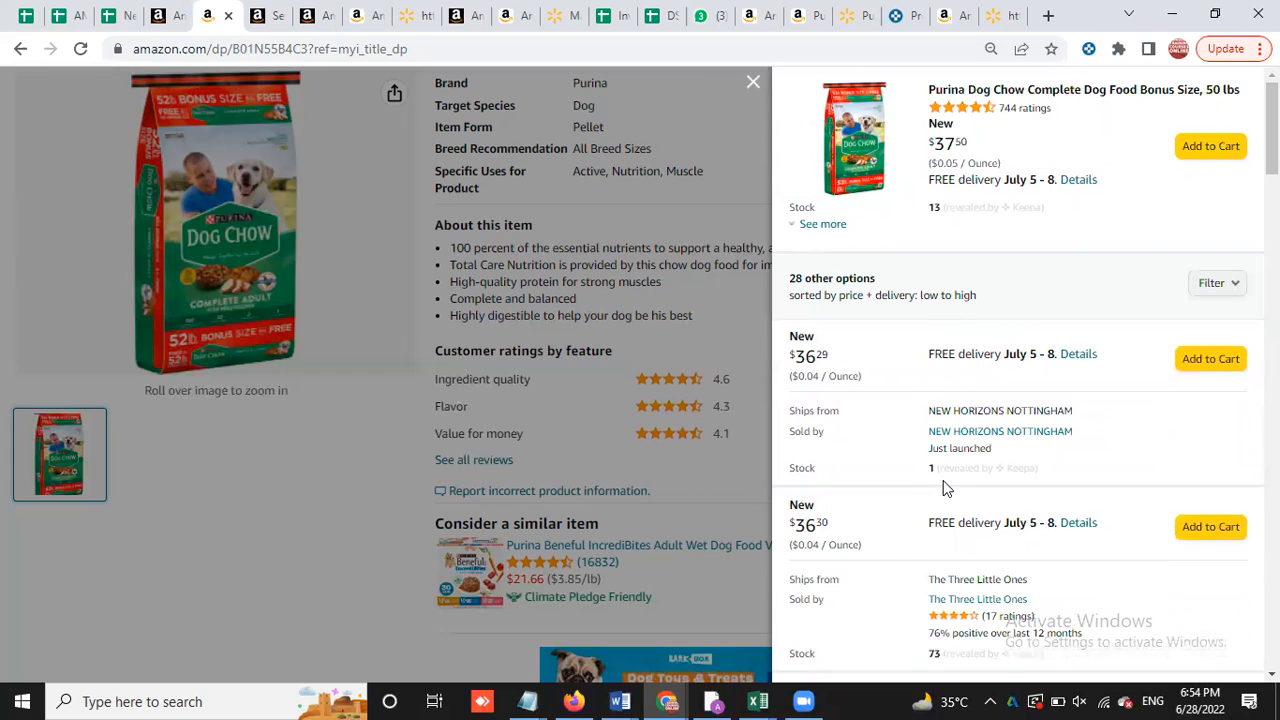
left_click(752, 85)
Return to Seller Central's Manage Inventory and delete the Purina Dog Chow product and listing, confirming the permanent removal
left_click(165, 15)
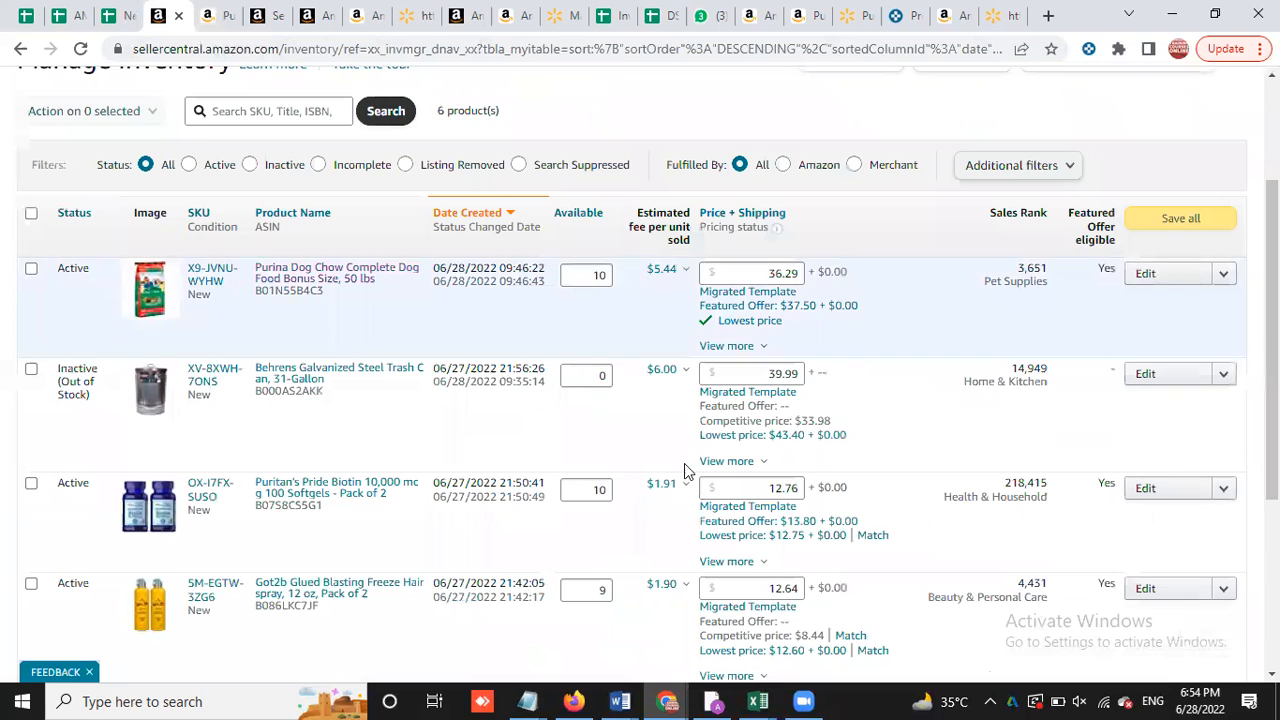
scroll(1071, 480, "up", 1)
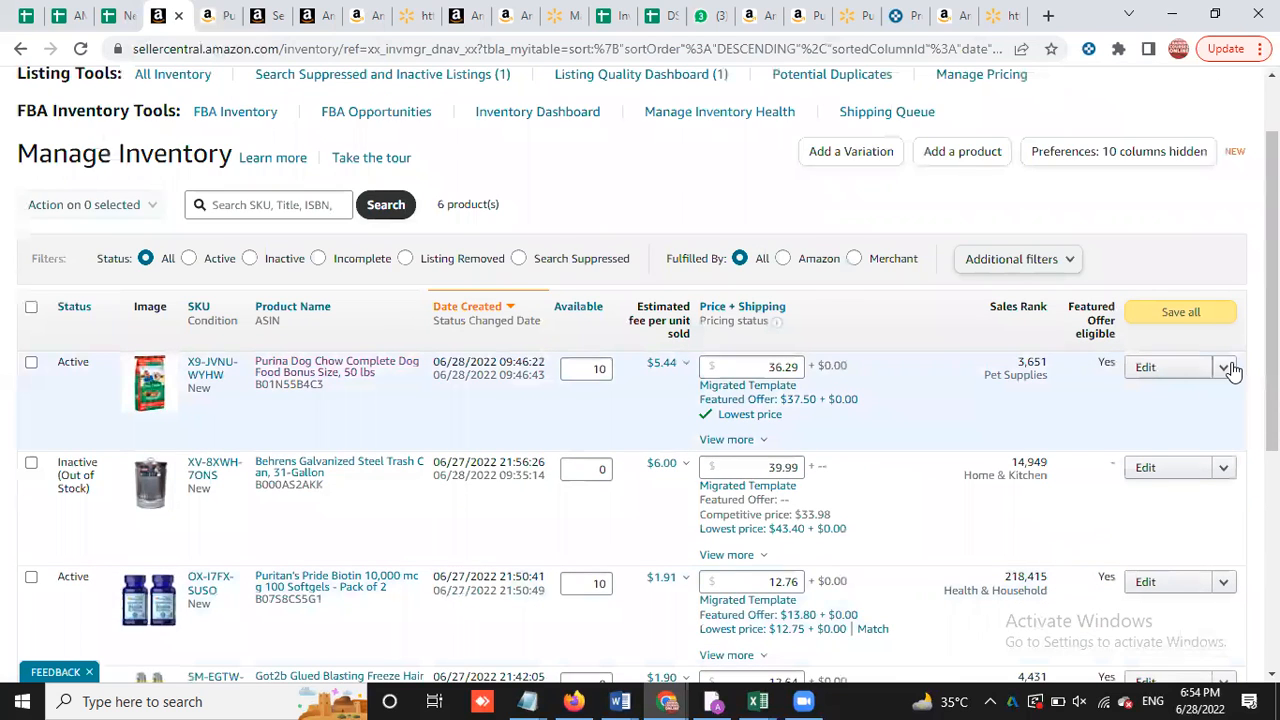
scroll(930, 412, "down", 1)
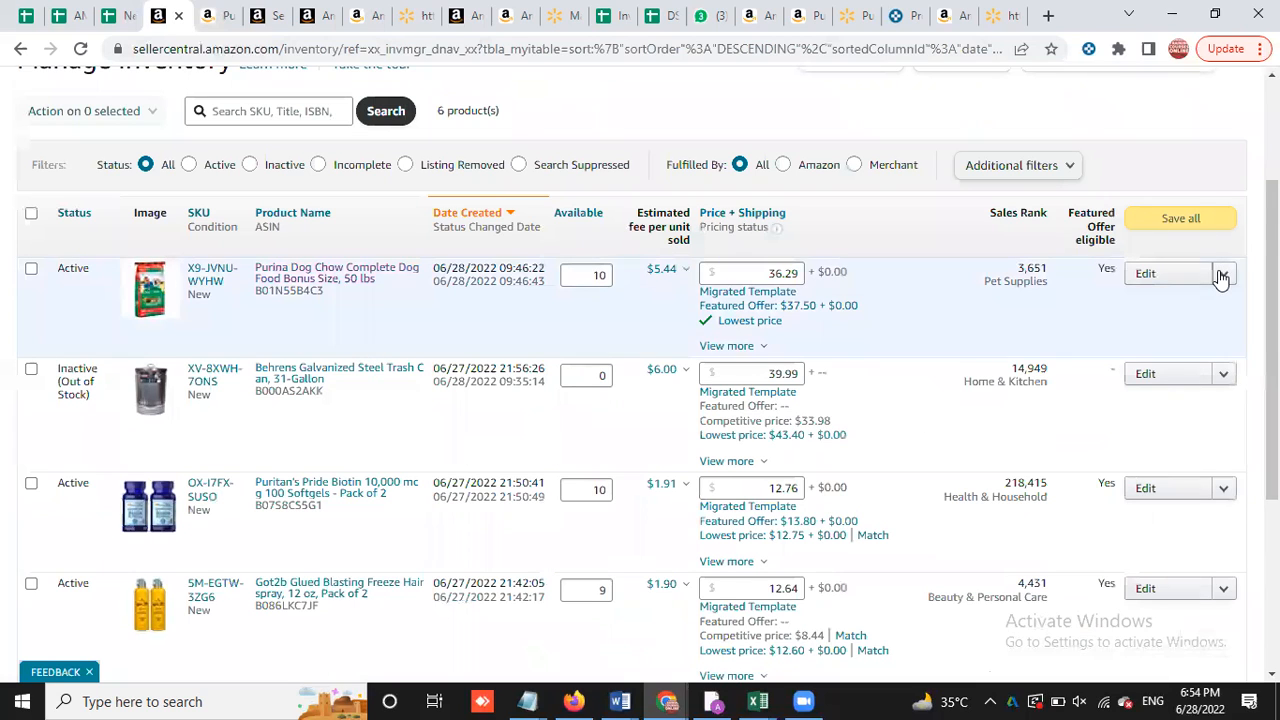
left_click(1221, 276)
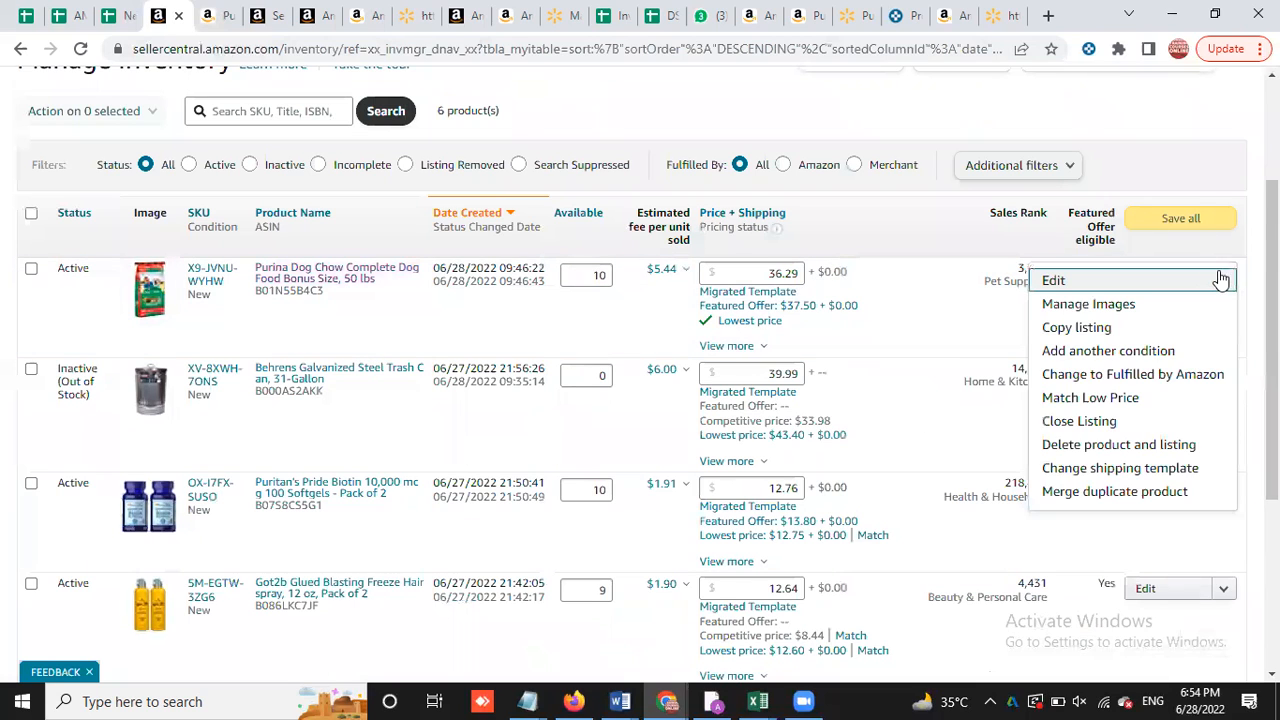
left_click(1088, 448)
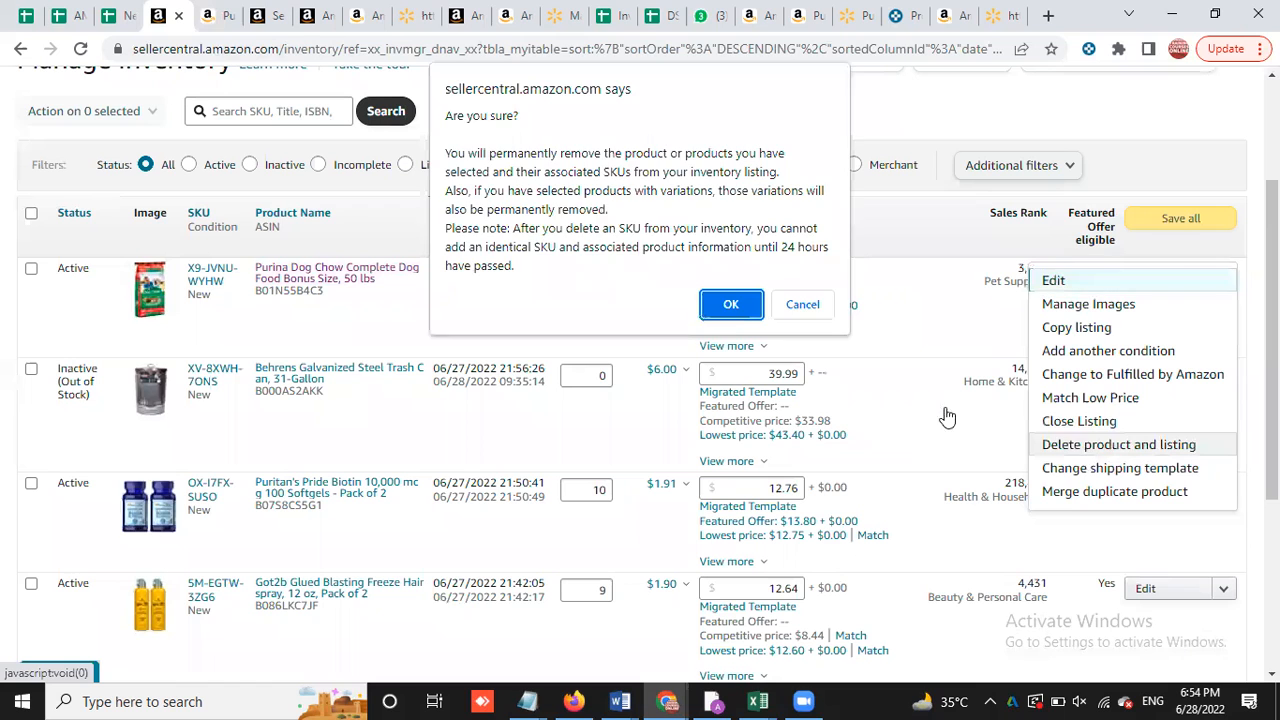
left_click(729, 305)
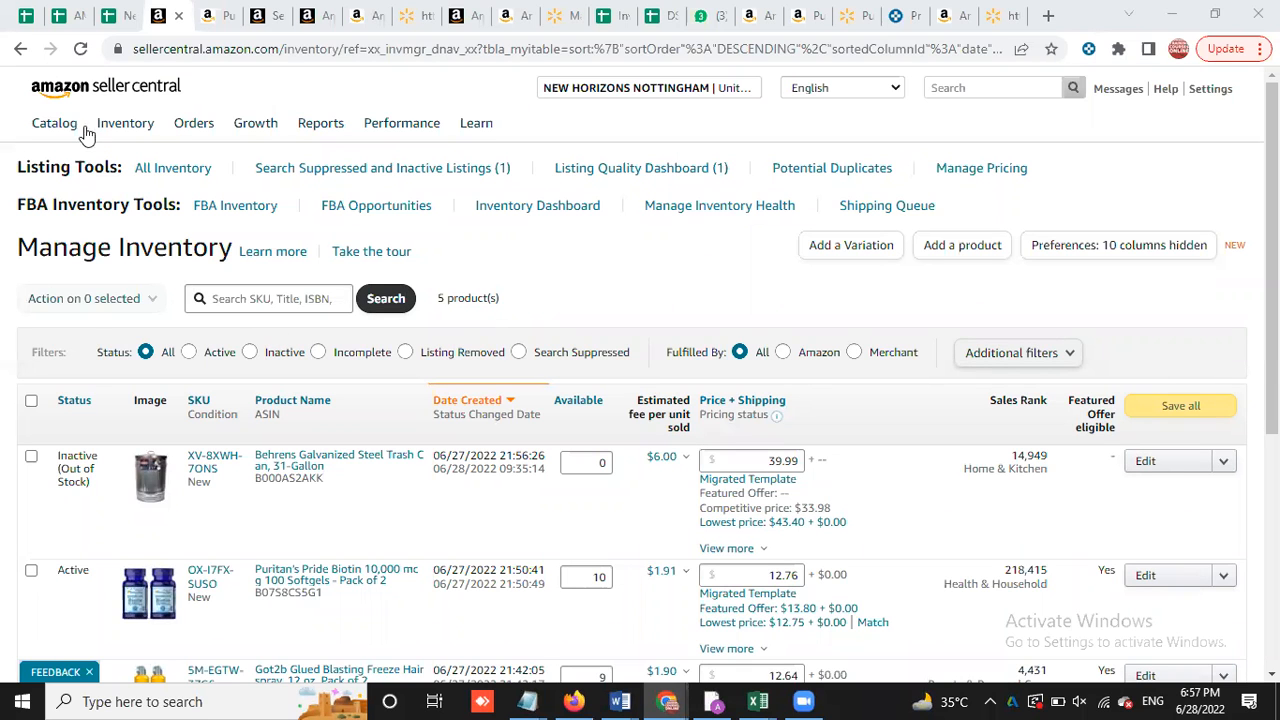
Filter the inventory by Active status and switch back to All to compare the product counts
mouse_move(113, 131)
left_click(192, 355)
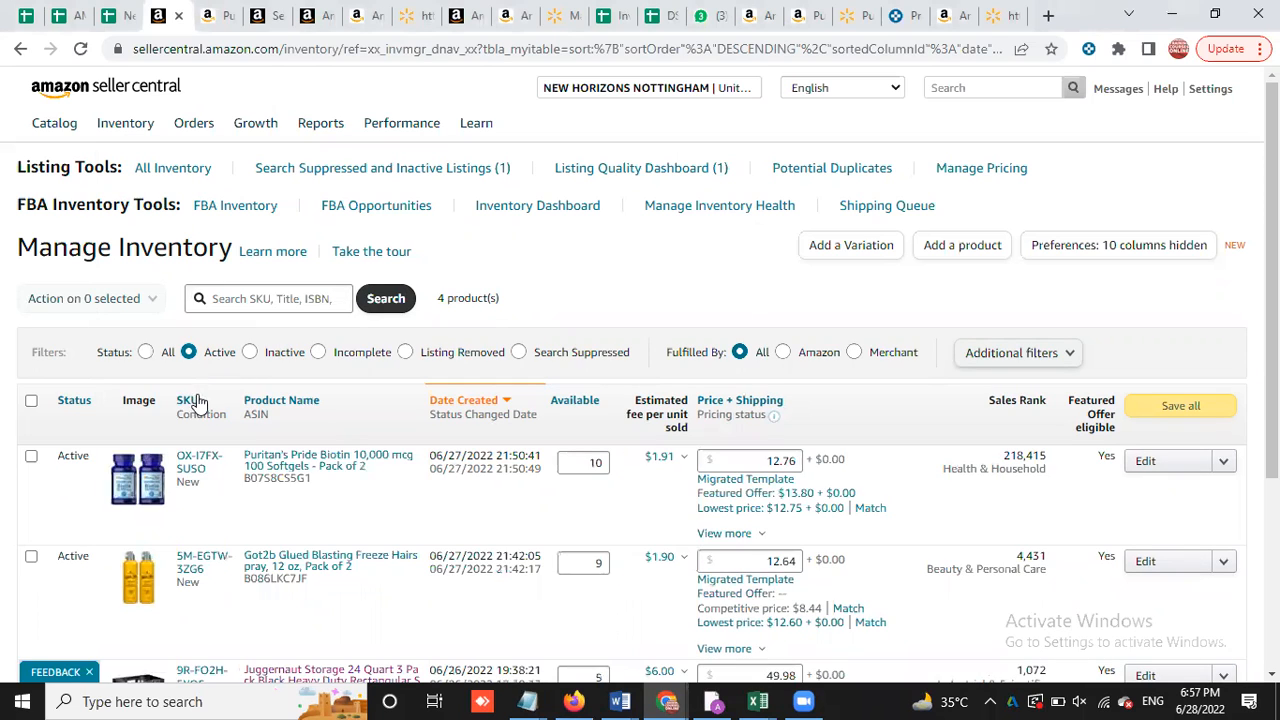
left_click_drag(431, 308, 499, 298)
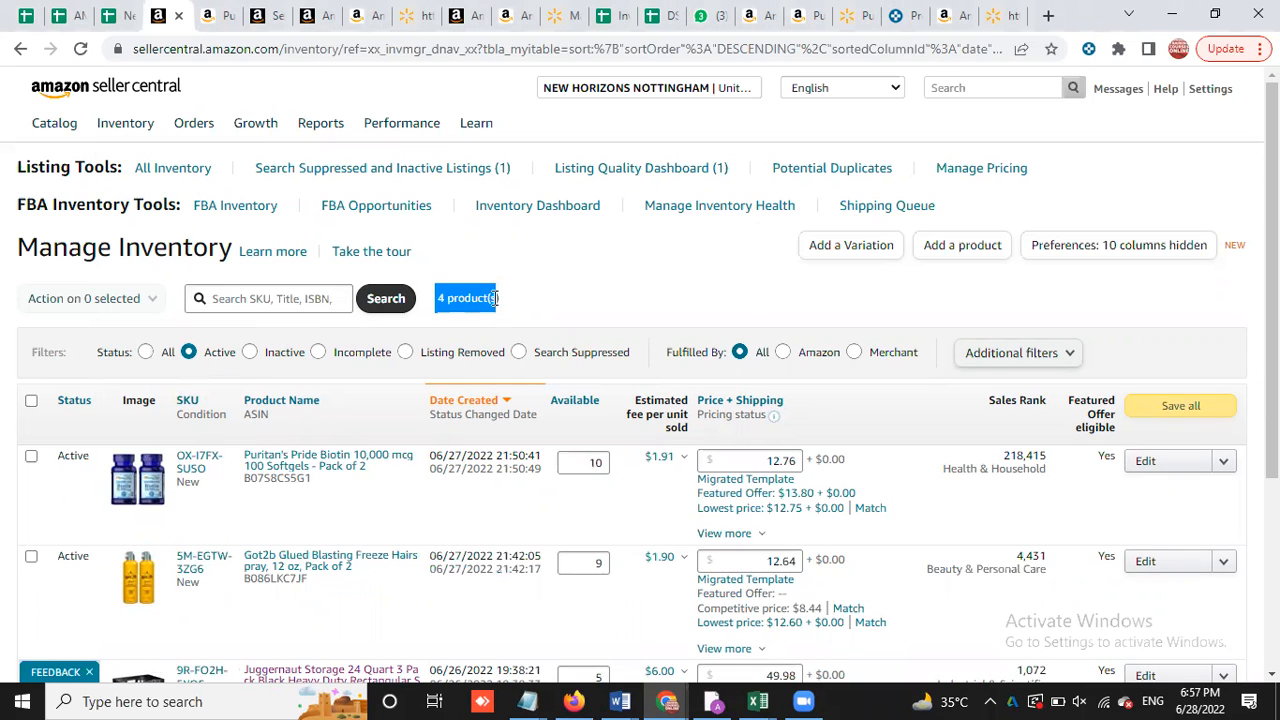
left_click(145, 357)
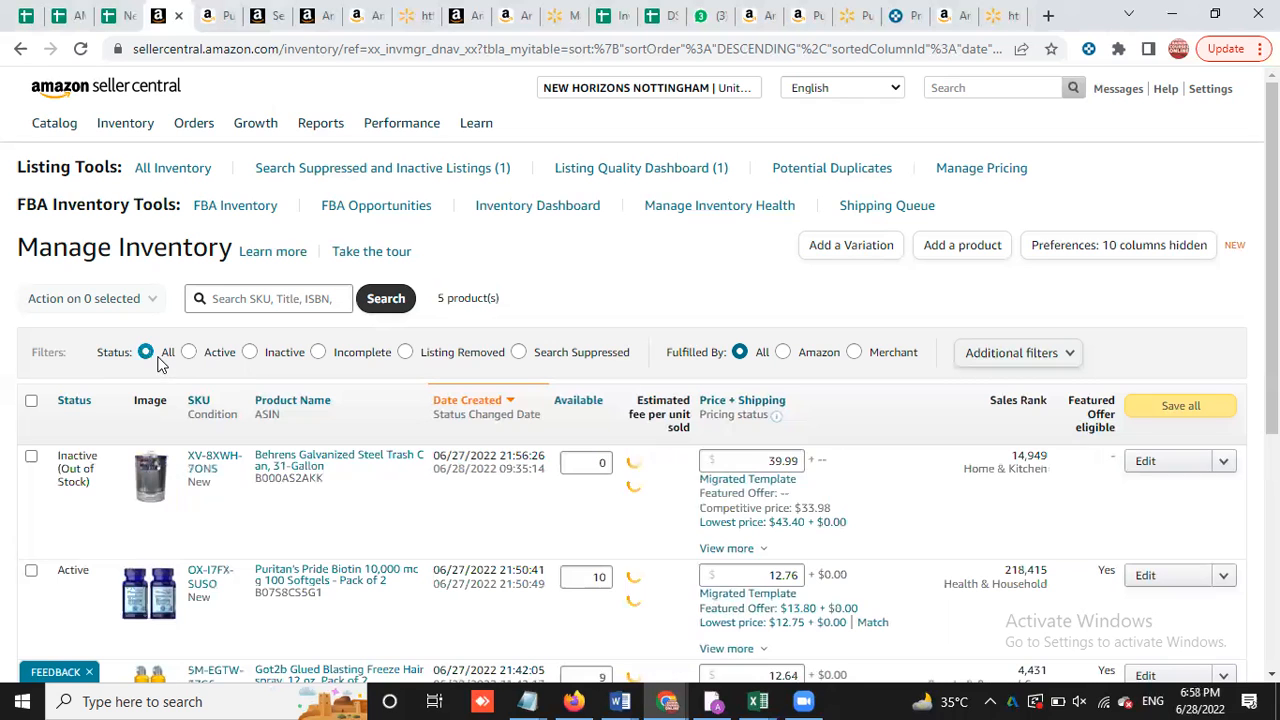
left_click_drag(428, 300, 522, 308)
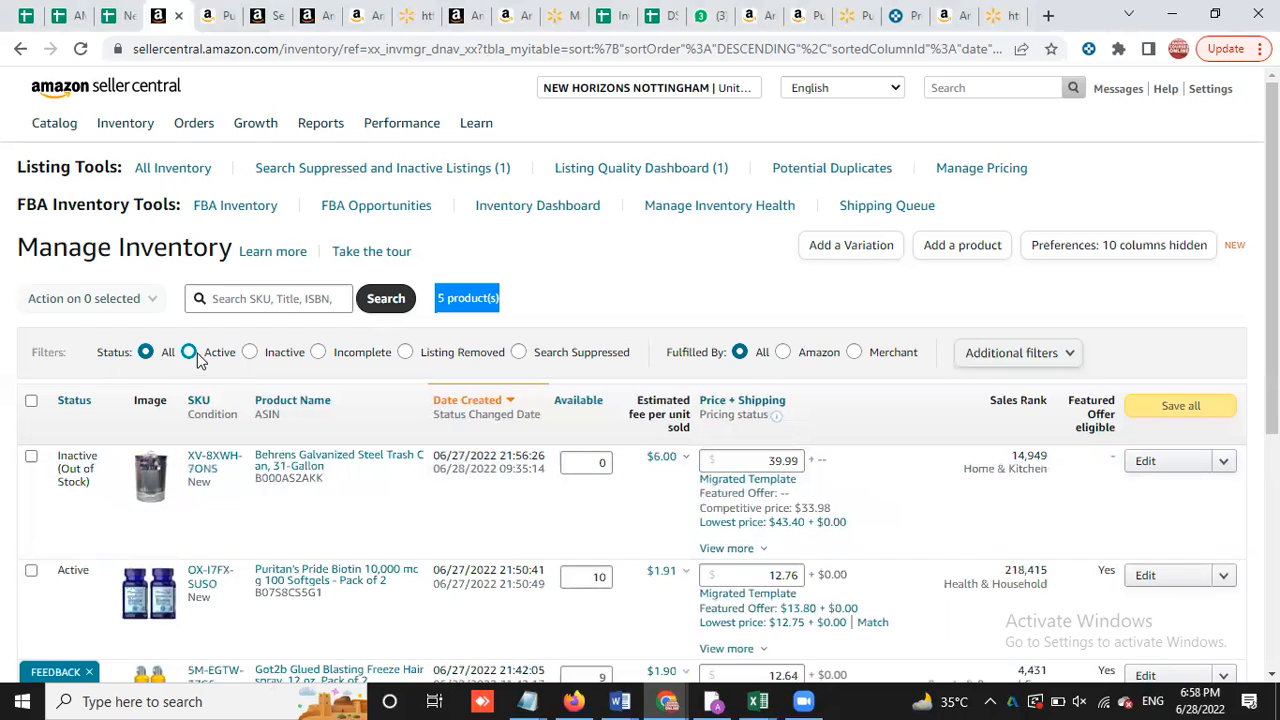
Check the inventory under the Inactive and Listing Removed statuses, and show listings of all statuses again
left_click(250, 352)
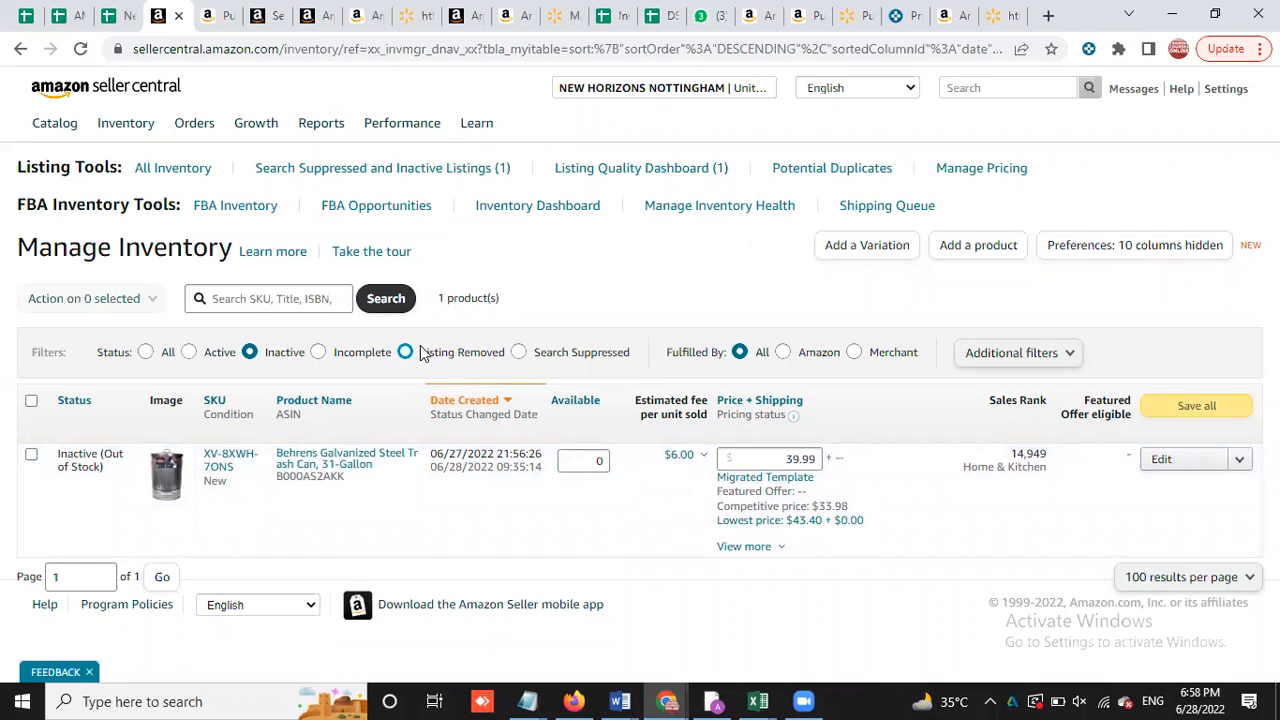
left_click(406, 353)
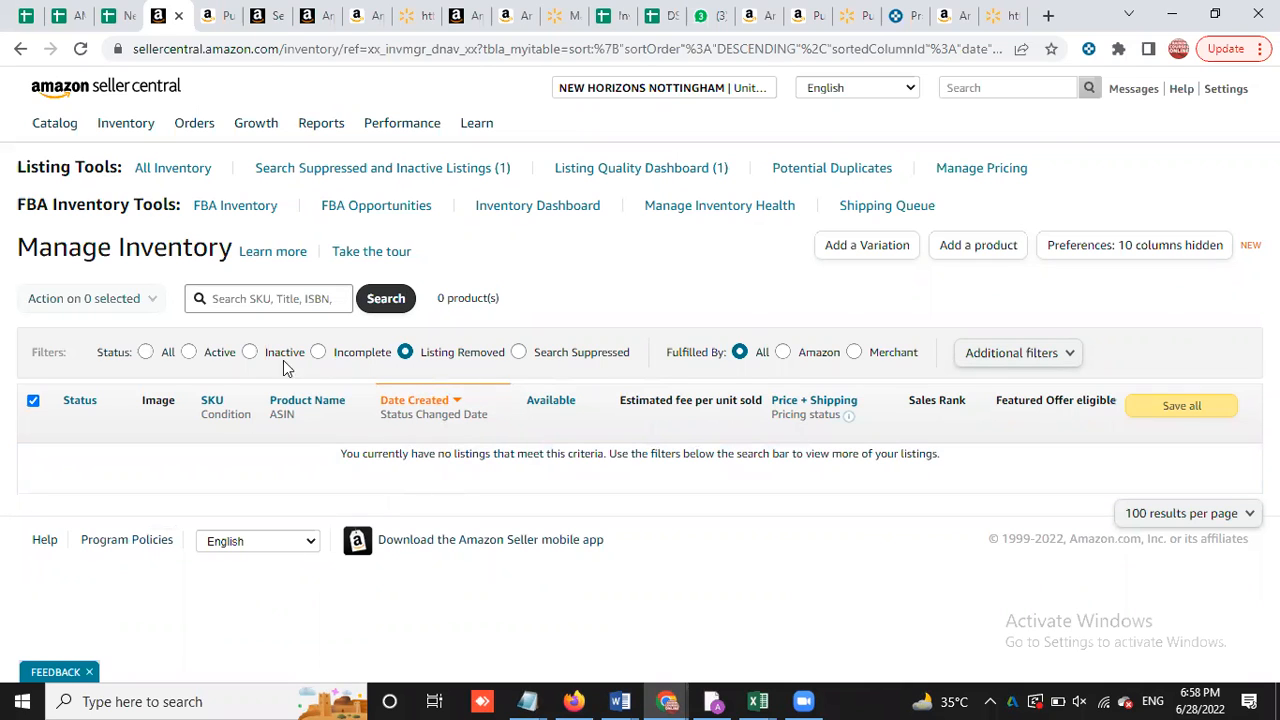
left_click(143, 358)
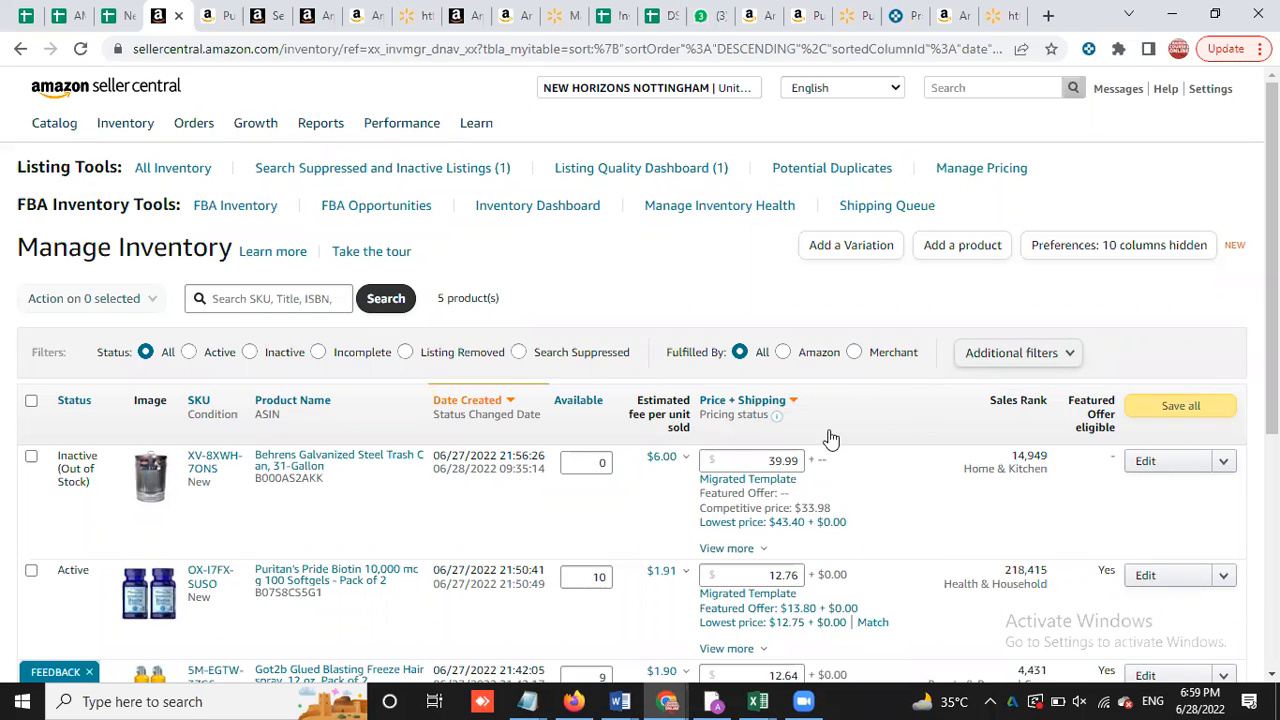
Filter the inventory by Amazon fulfilment and by Merchant fulfilment, and look through the merchant-fulfilled listings' status, quantities and prices
scroll(895, 481, "down", 1)
scroll(894, 474, "down", 2)
scroll(894, 474, "up", 3)
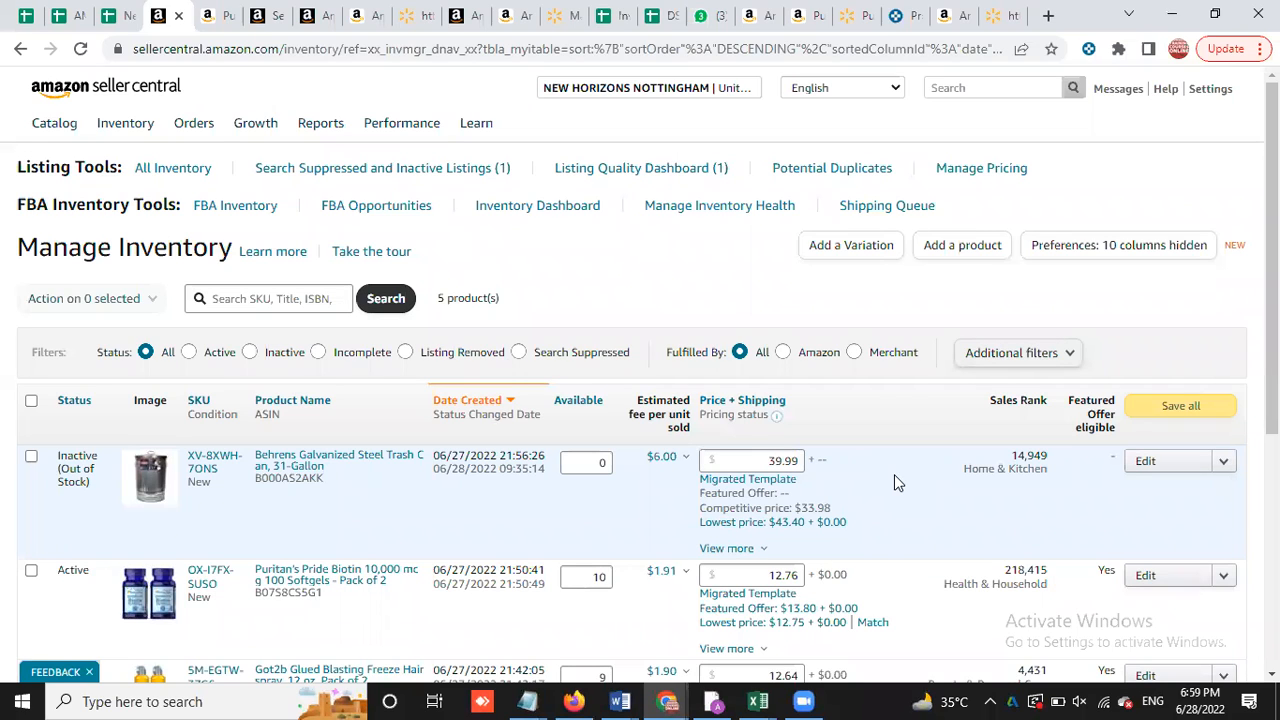
scroll(894, 474, "down", 1)
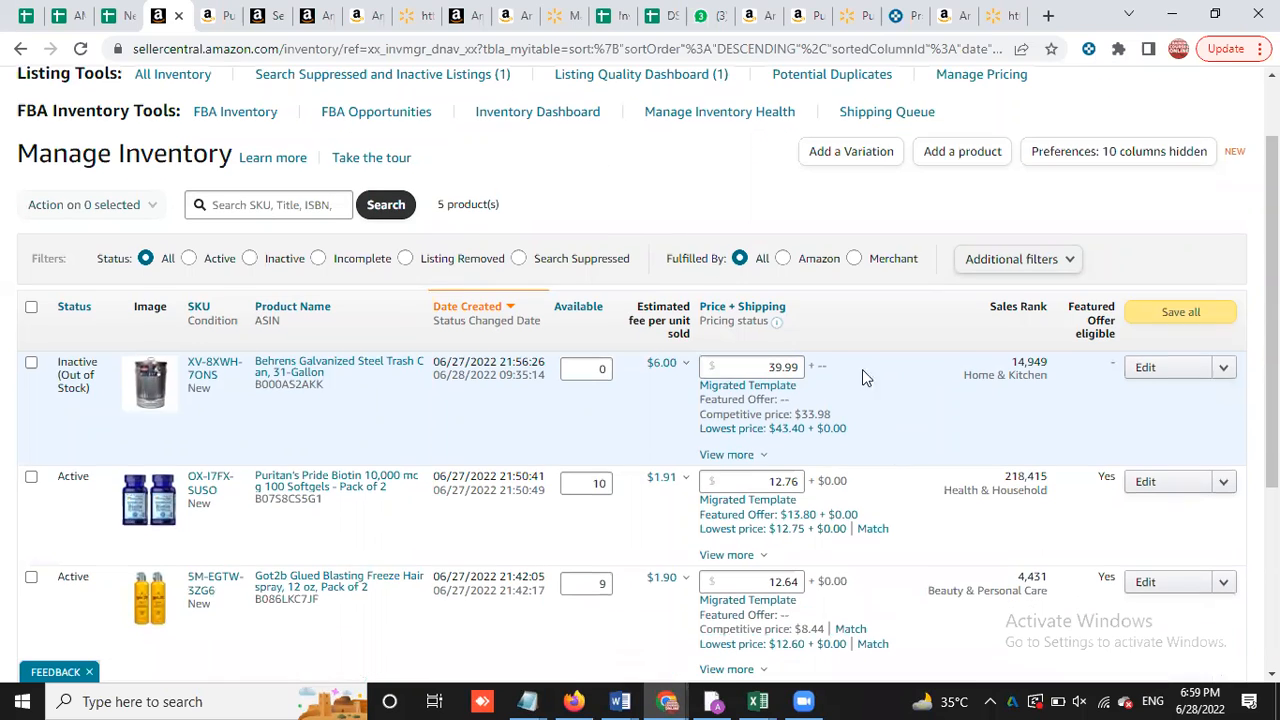
left_click(783, 259)
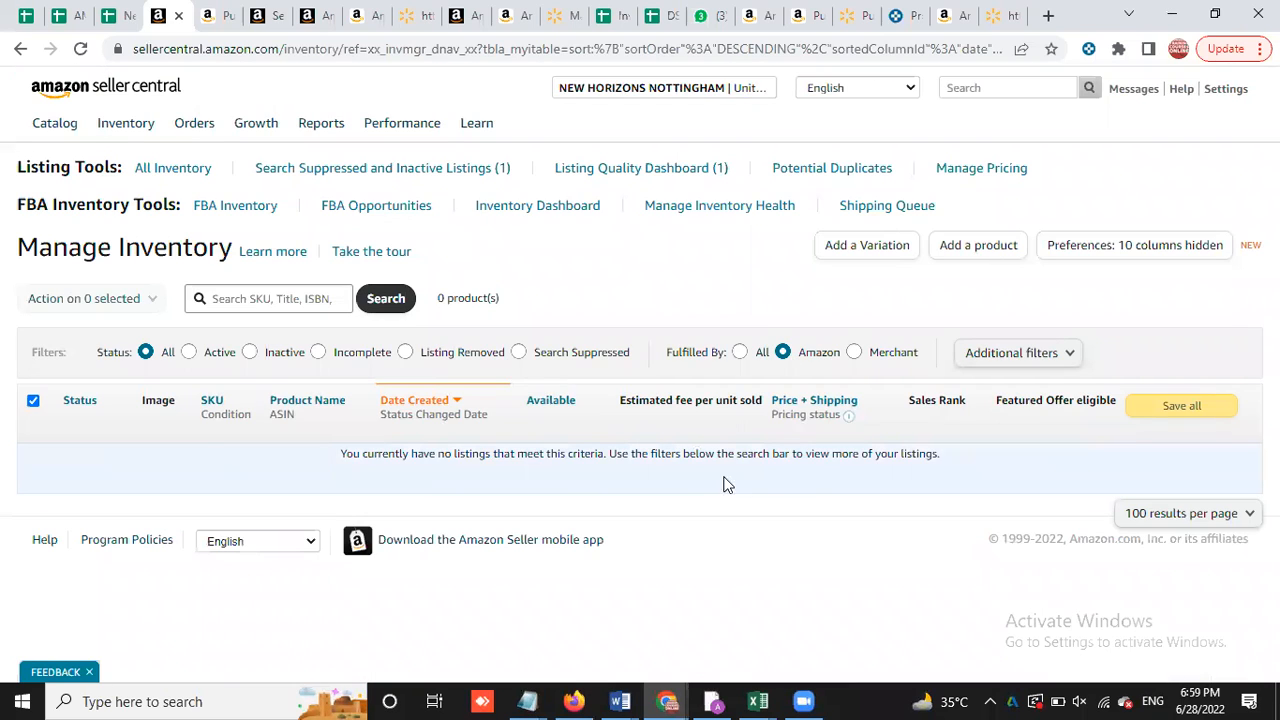
left_click(854, 352)
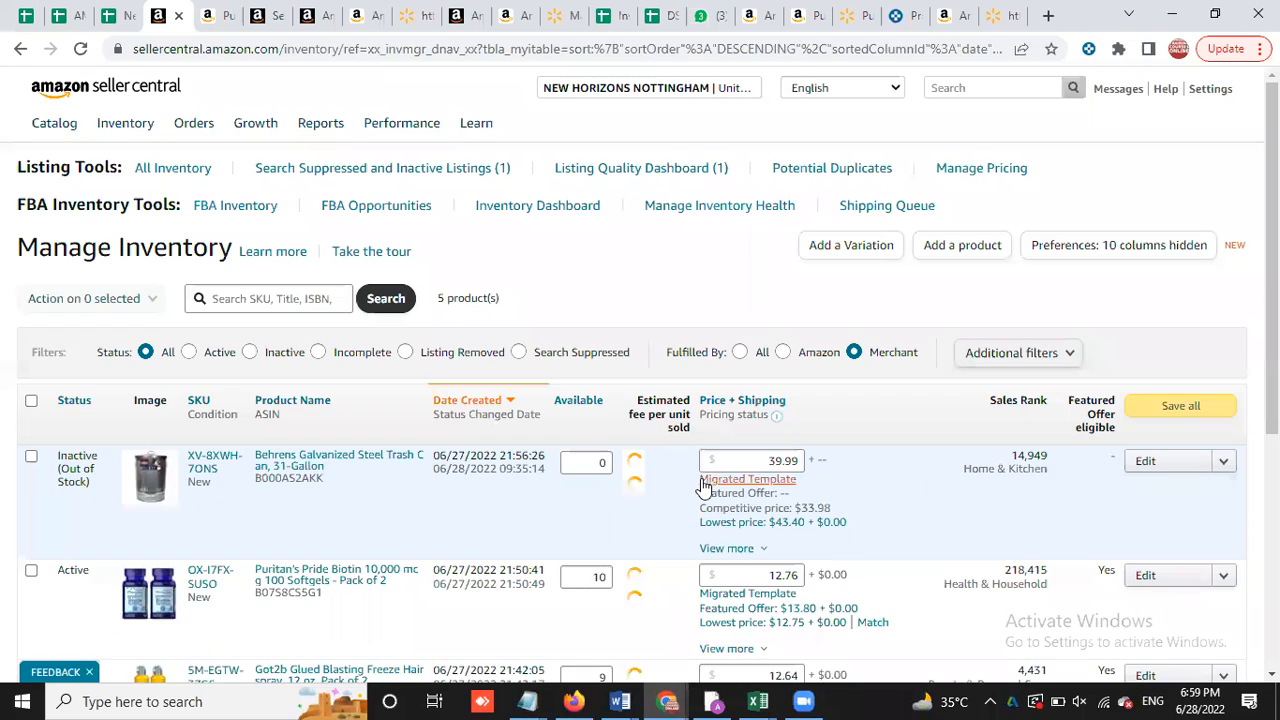
scroll(740, 497, "down", 2)
scroll(770, 505, "up", 2)
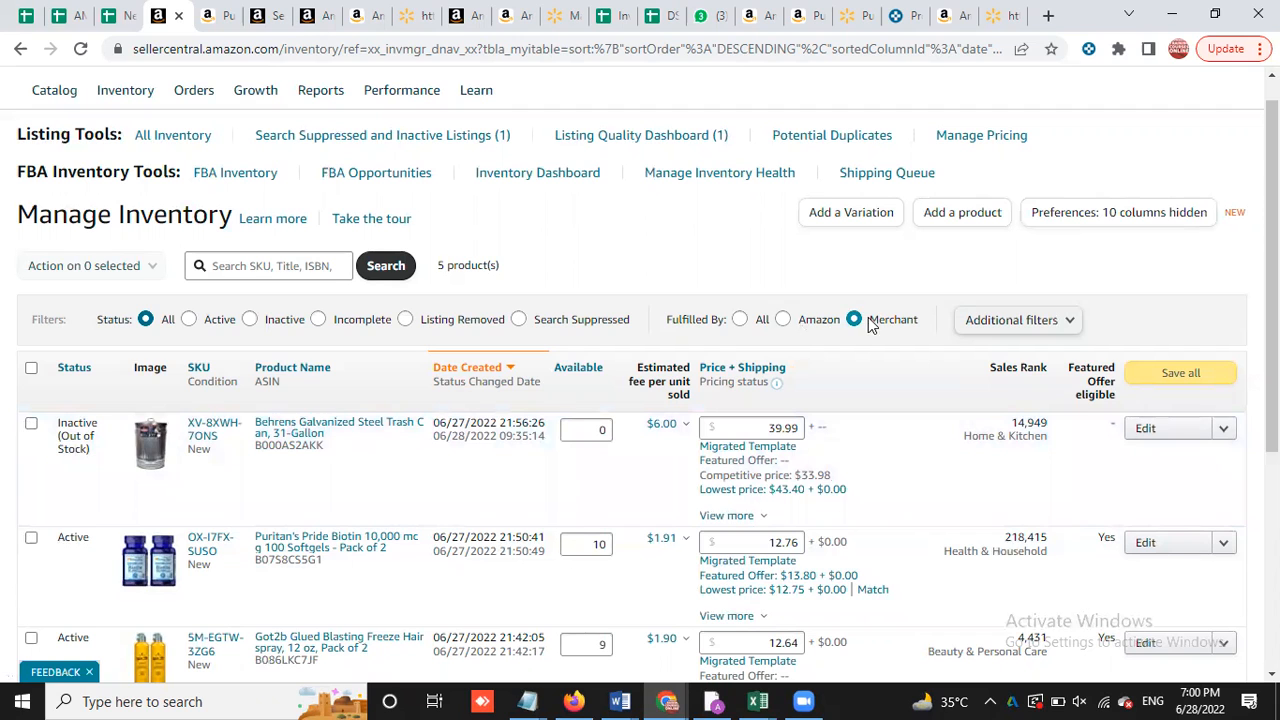
scroll(835, 505, "down", 2)
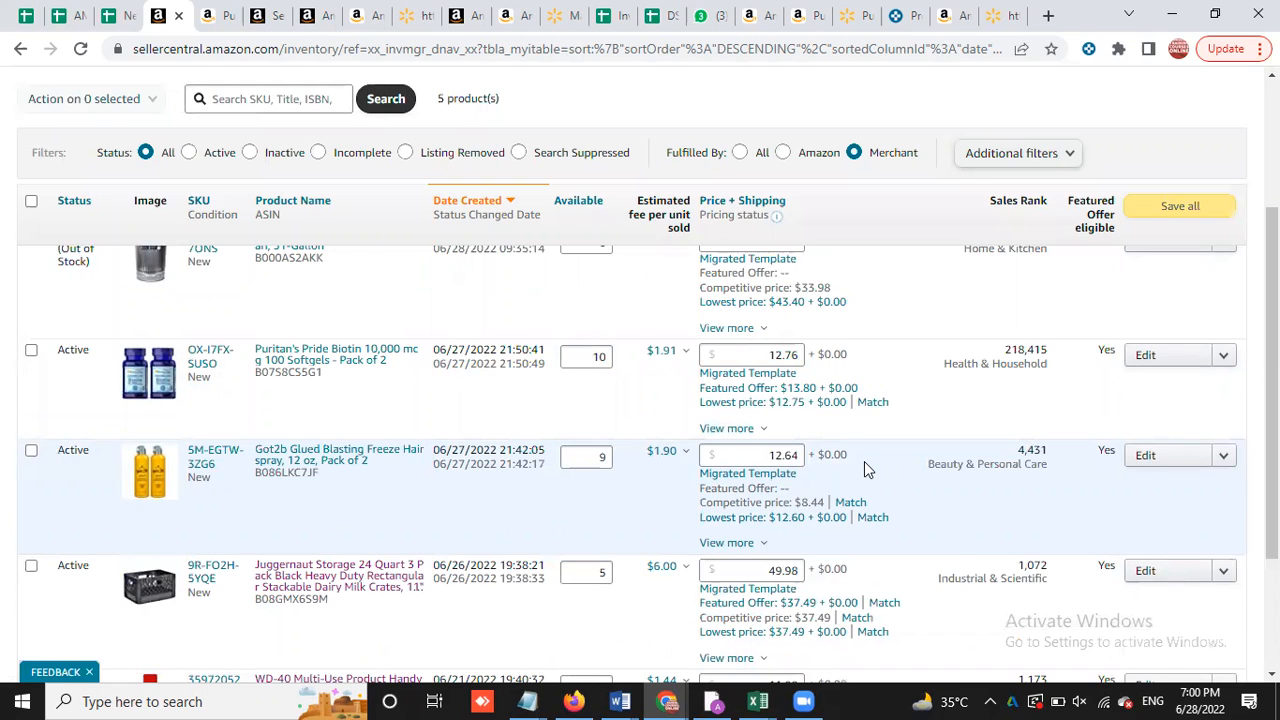
scroll(849, 461, "up", 1)
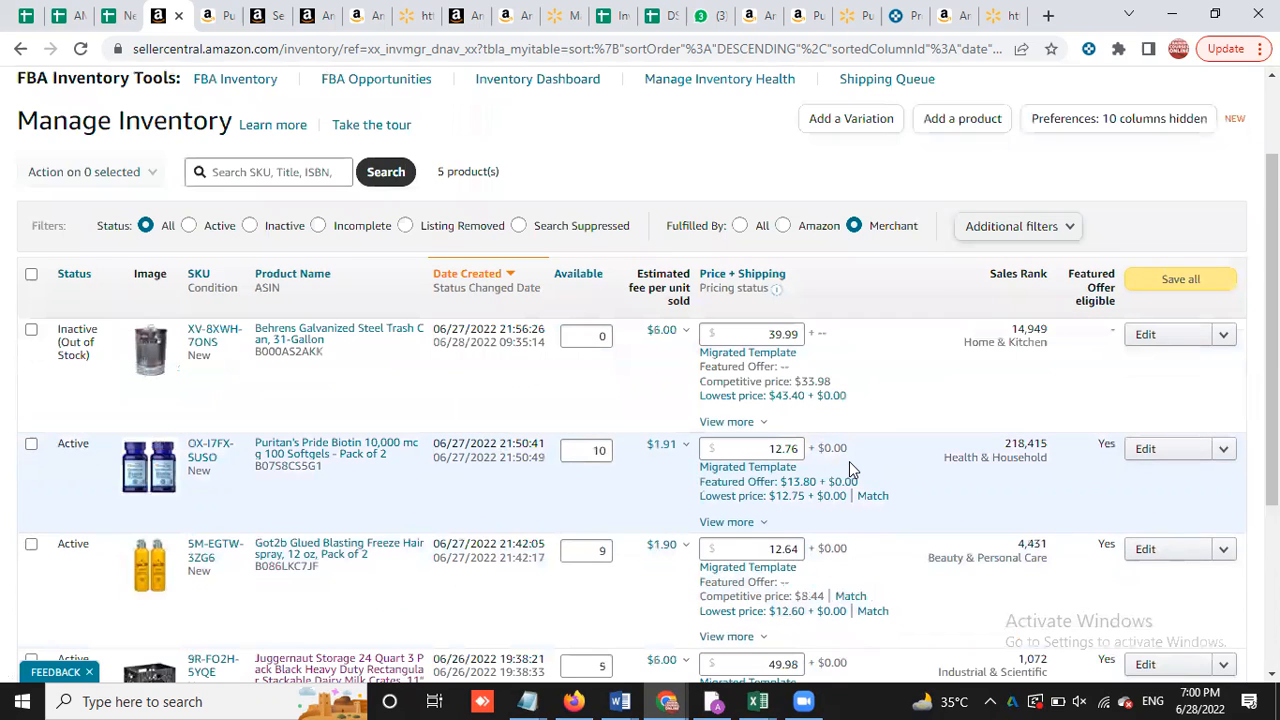